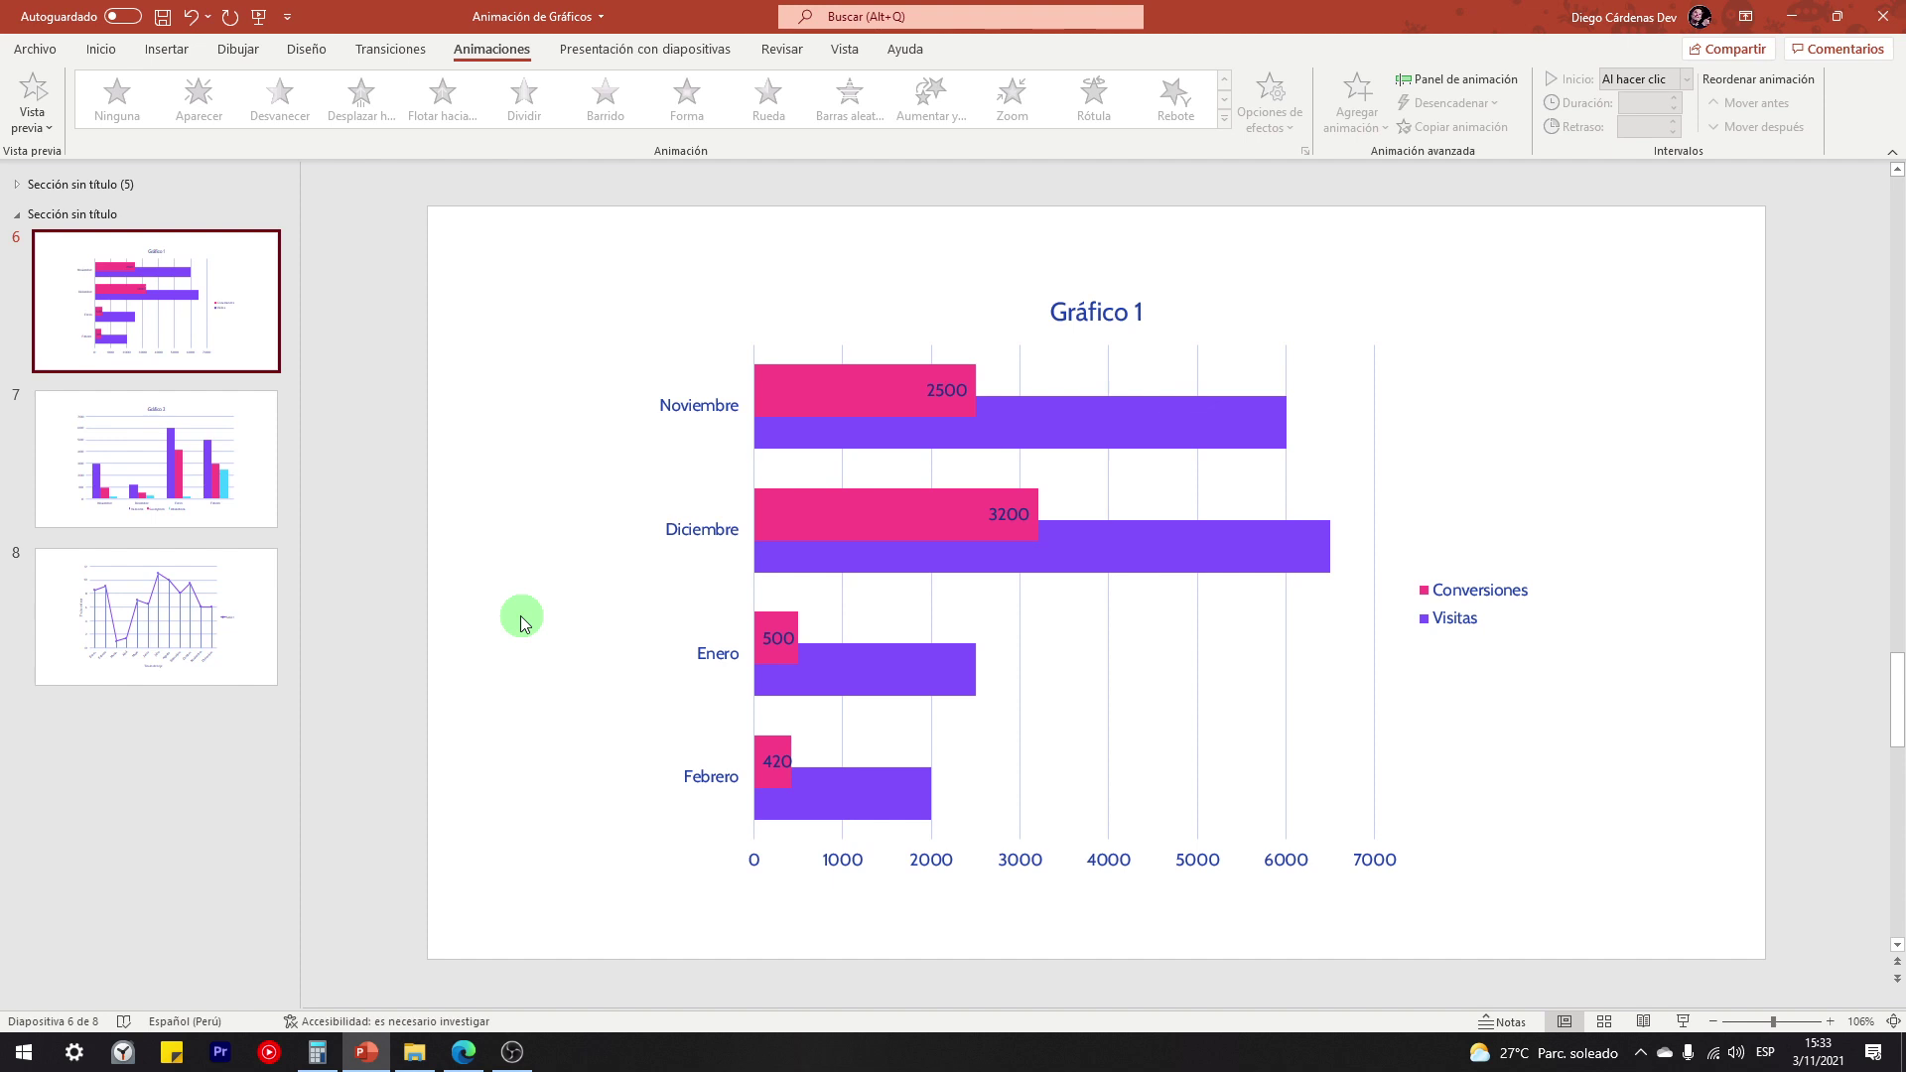
# Review the chart slides 6, 7 and 8, ending back on the Gráfico 1 bar chart
pyautogui.click(203, 477)
pyautogui.click(182, 585)
pyautogui.click(204, 349)
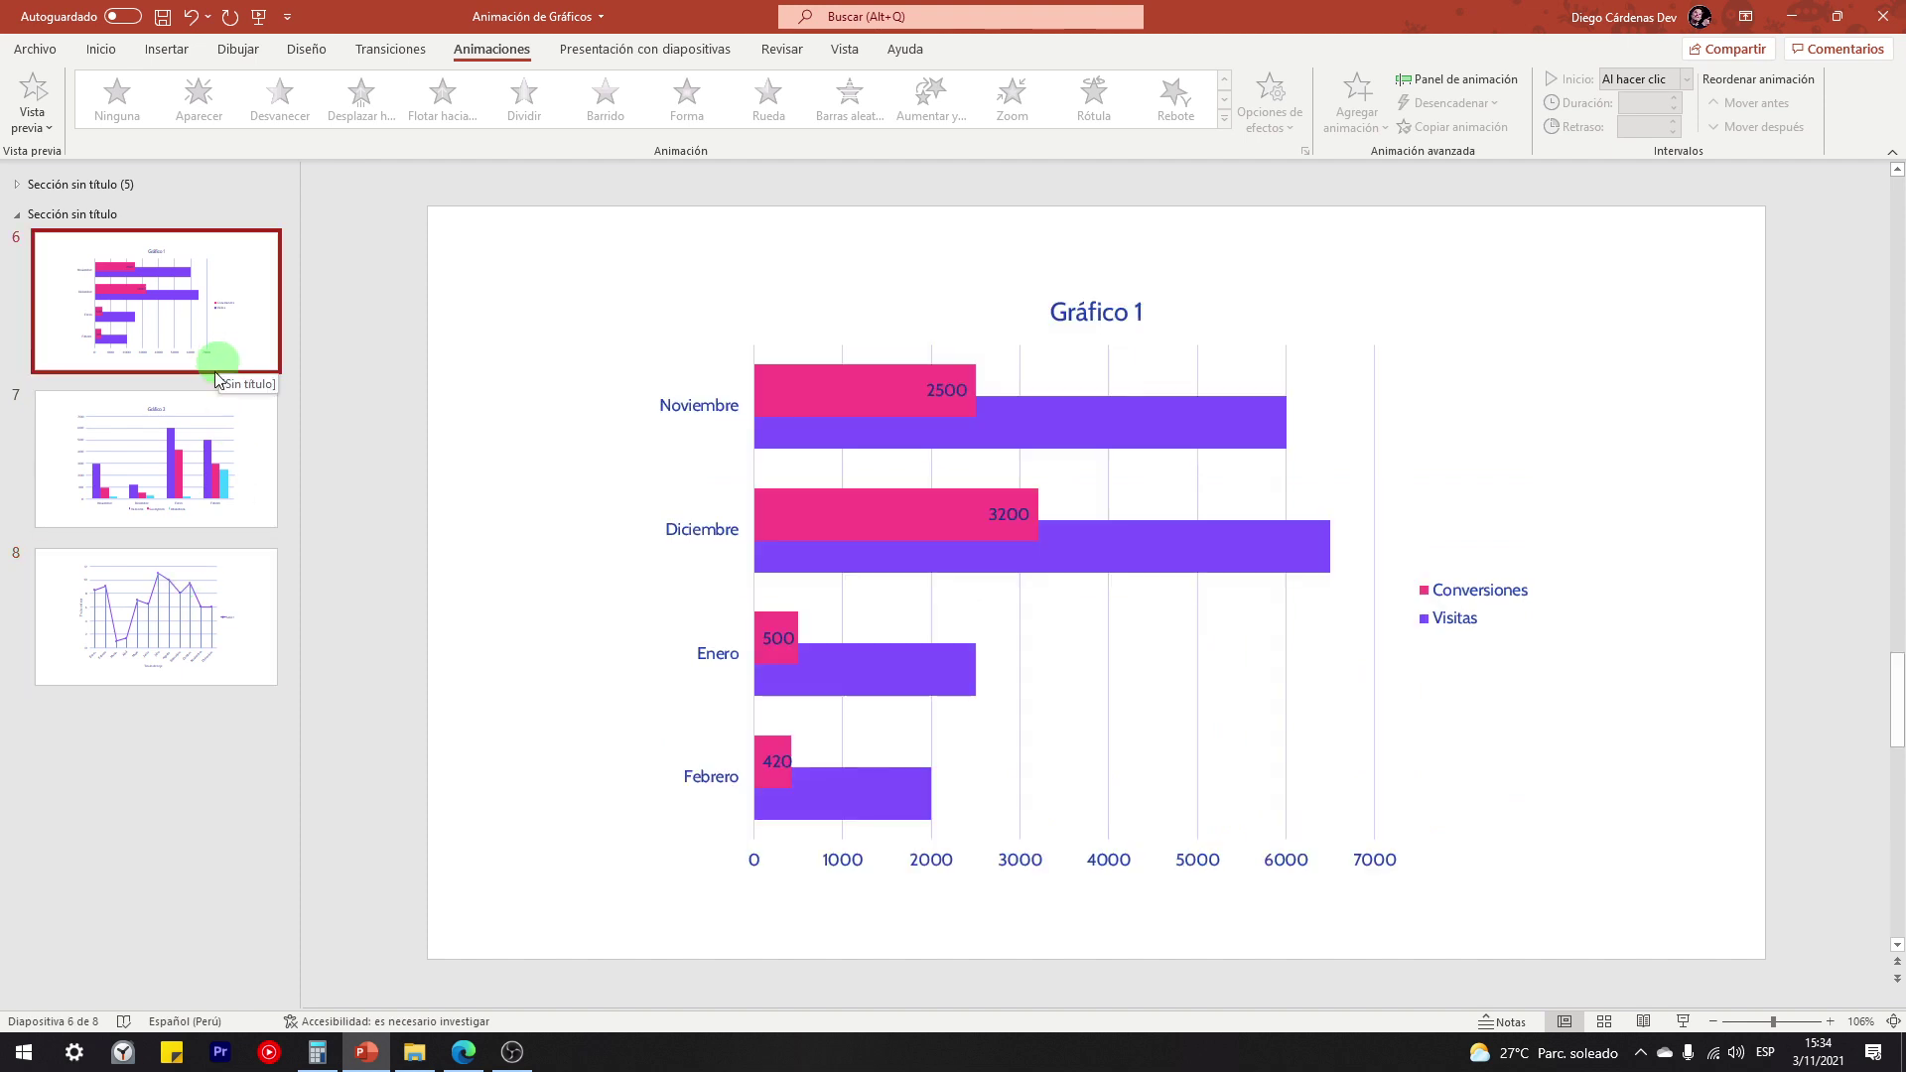
pyautogui.click(203, 446)
pyautogui.click(219, 588)
pyautogui.click(239, 444)
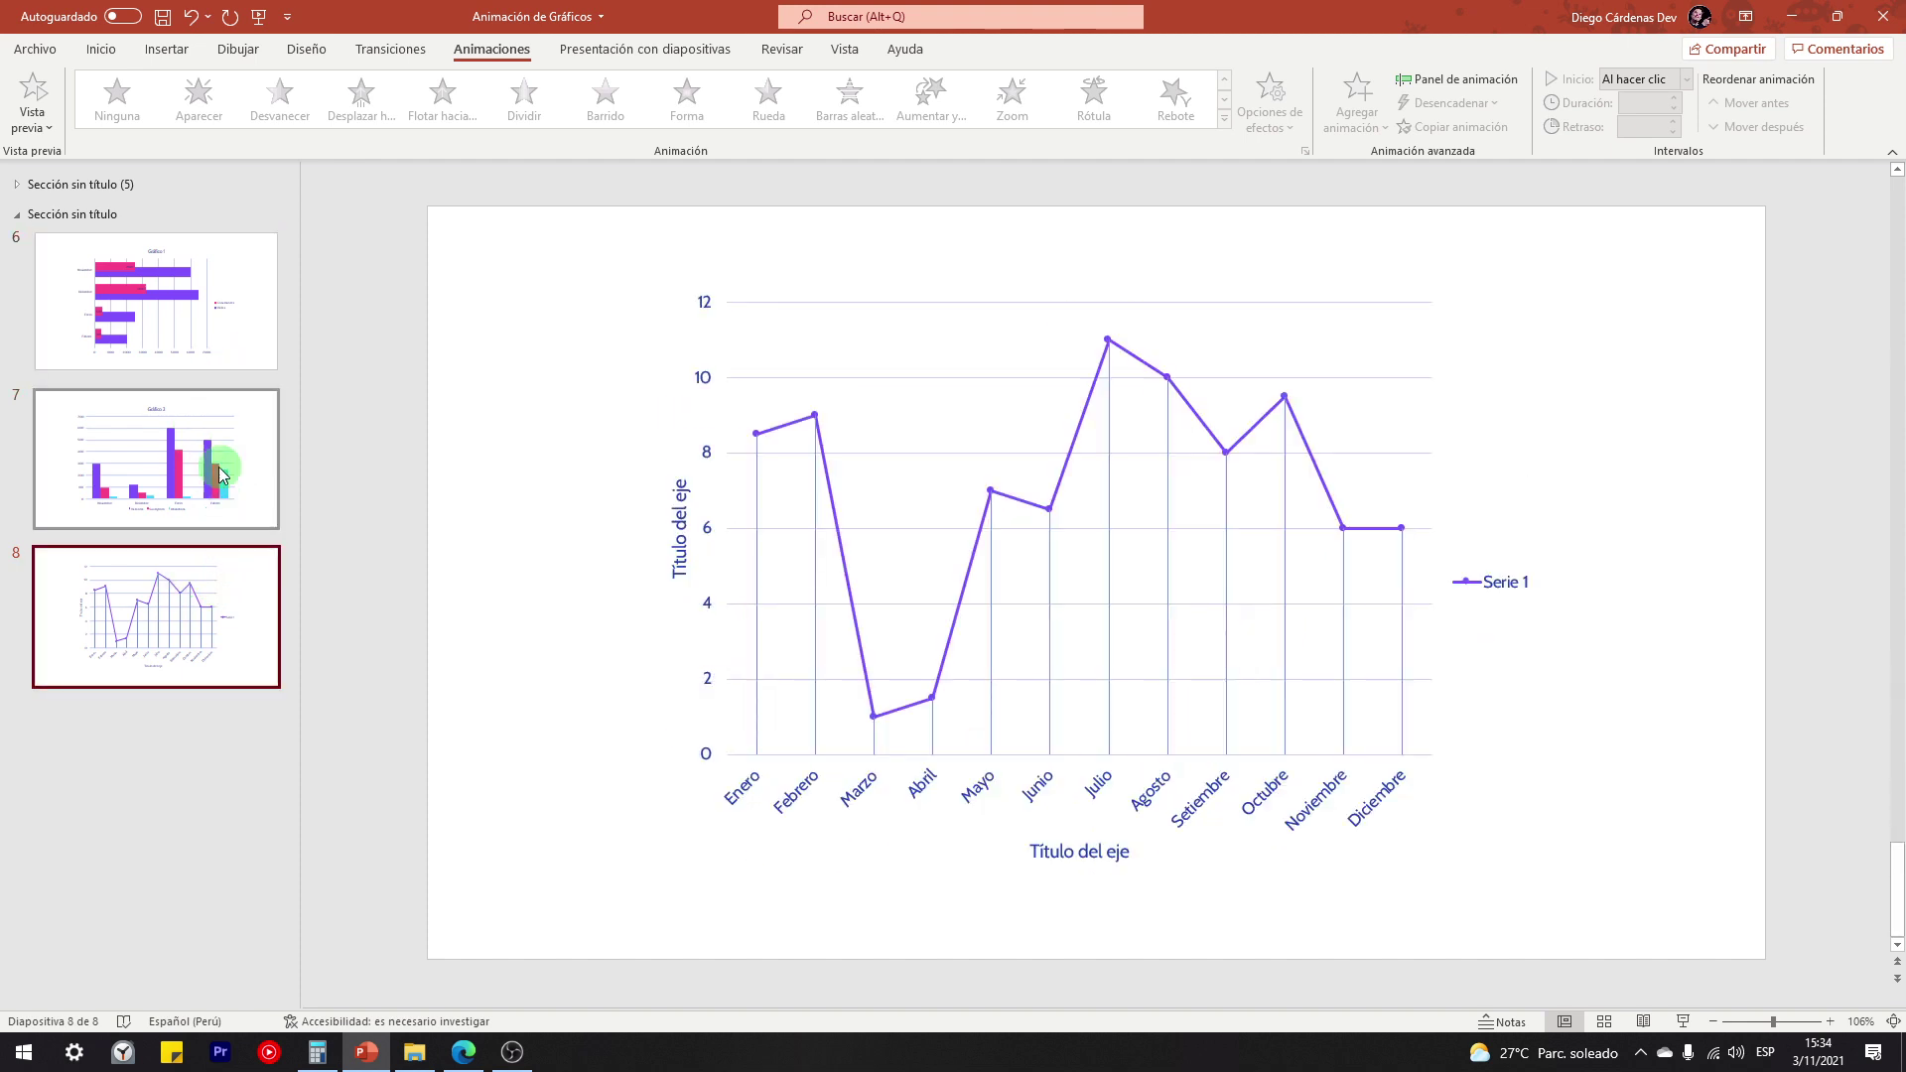
pyautogui.click(236, 325)
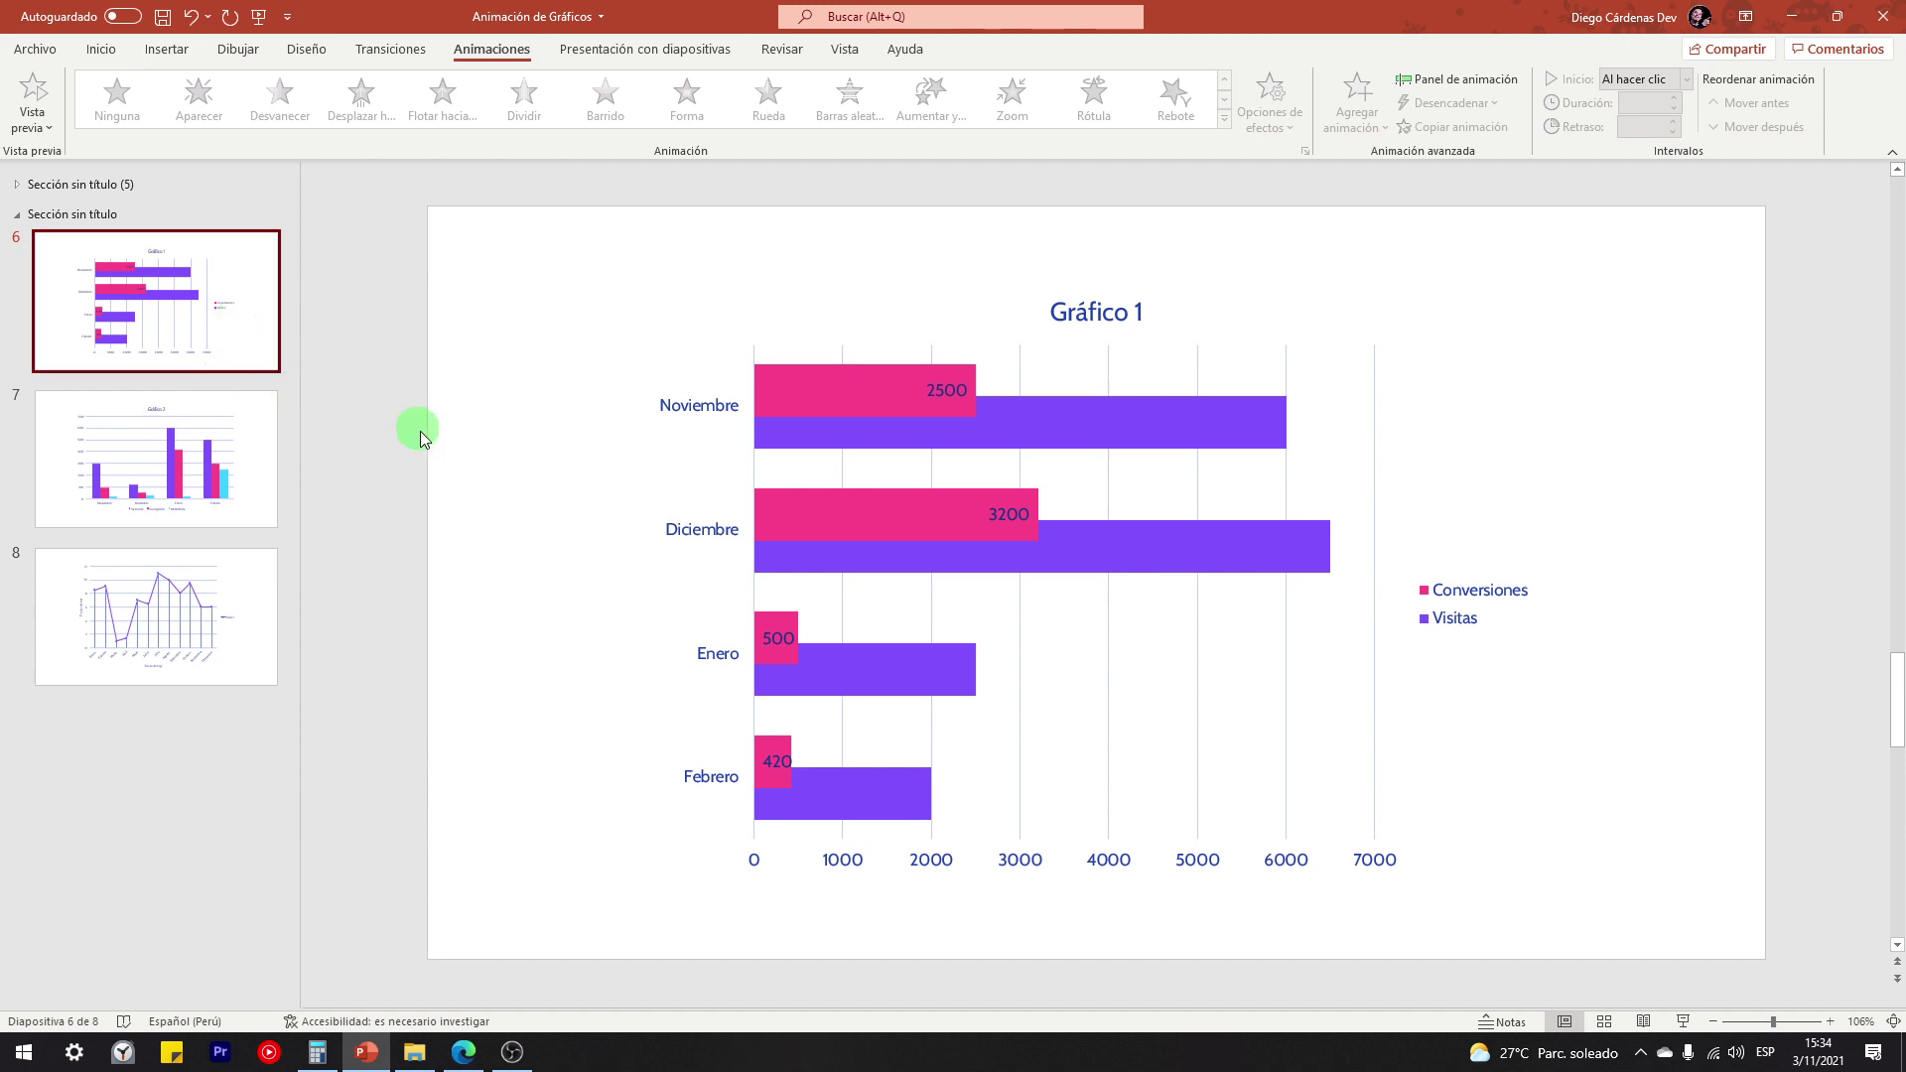
# Run the slide show from slide 6 through the line chart, then exit and briefly select Gráfico 1
pyautogui.click(1682, 1022)
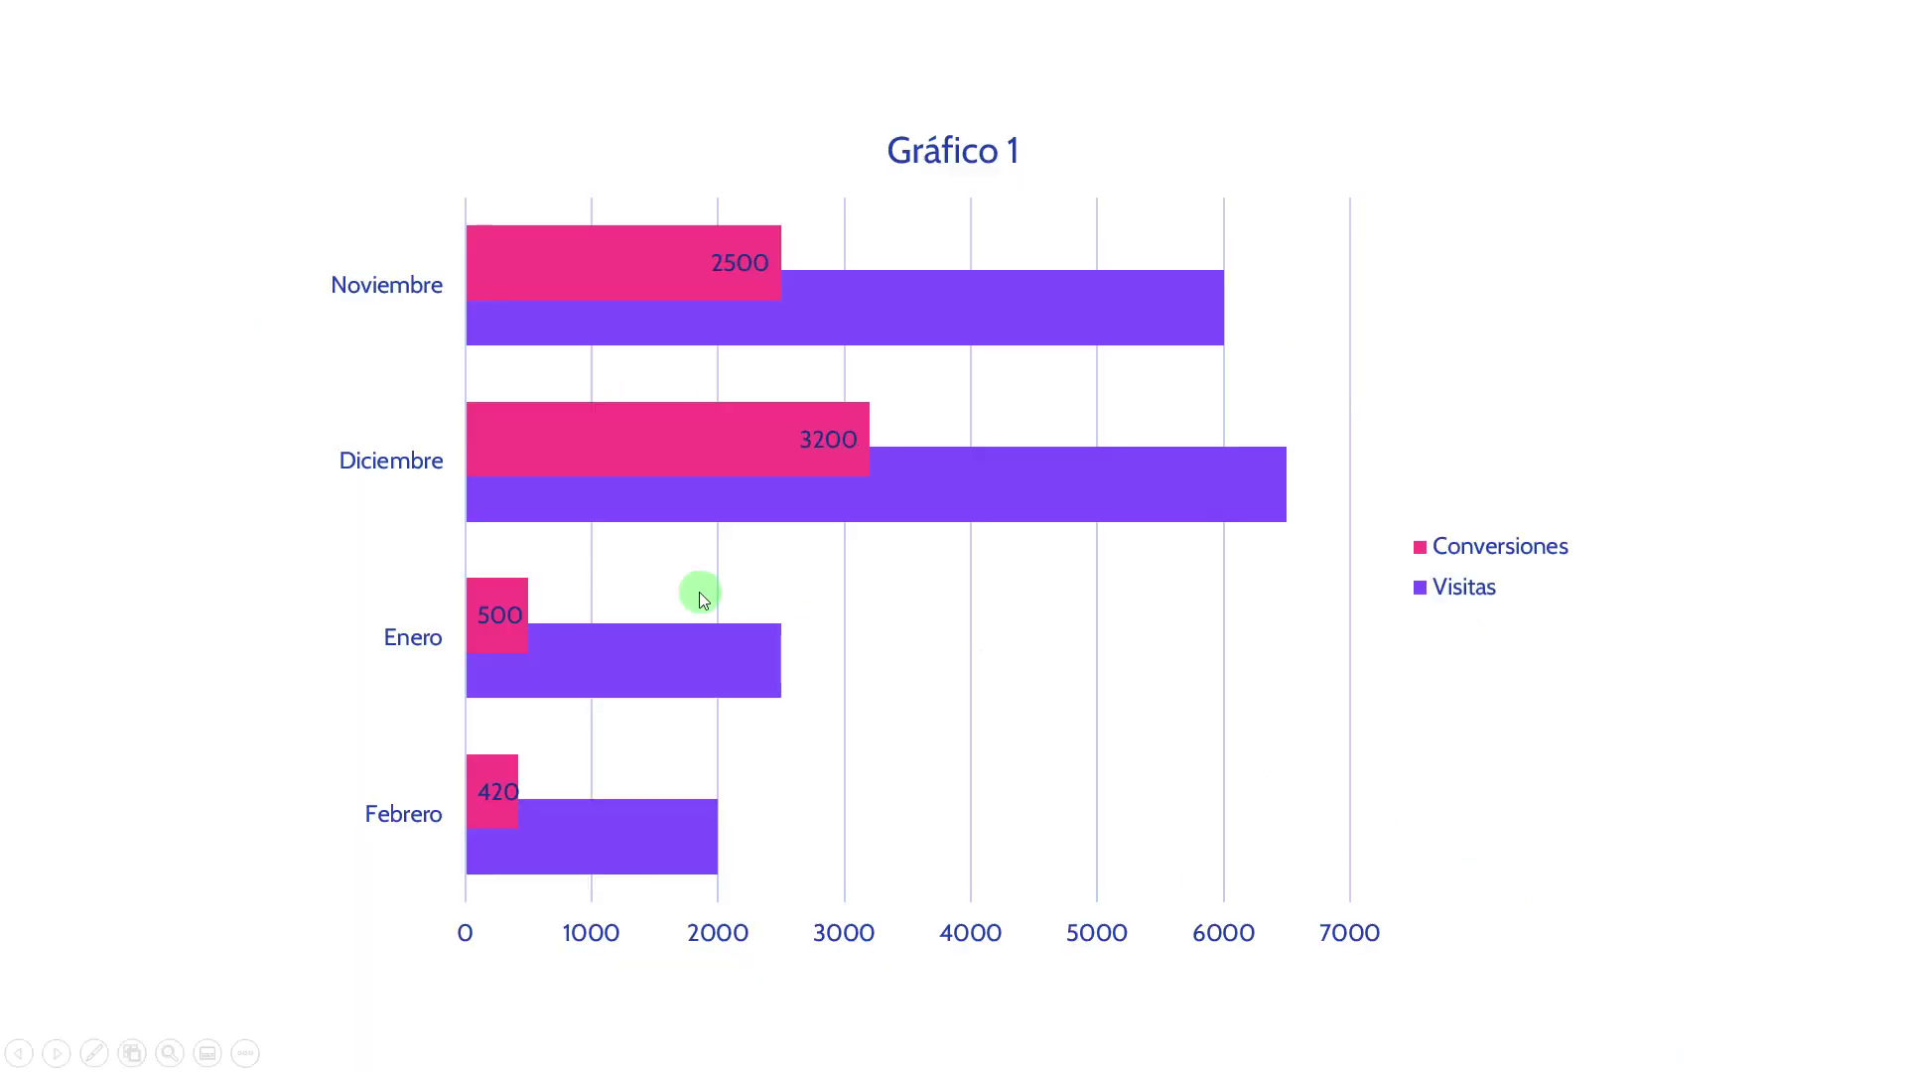
pyautogui.click(1641, 711)
pyautogui.click(1640, 710)
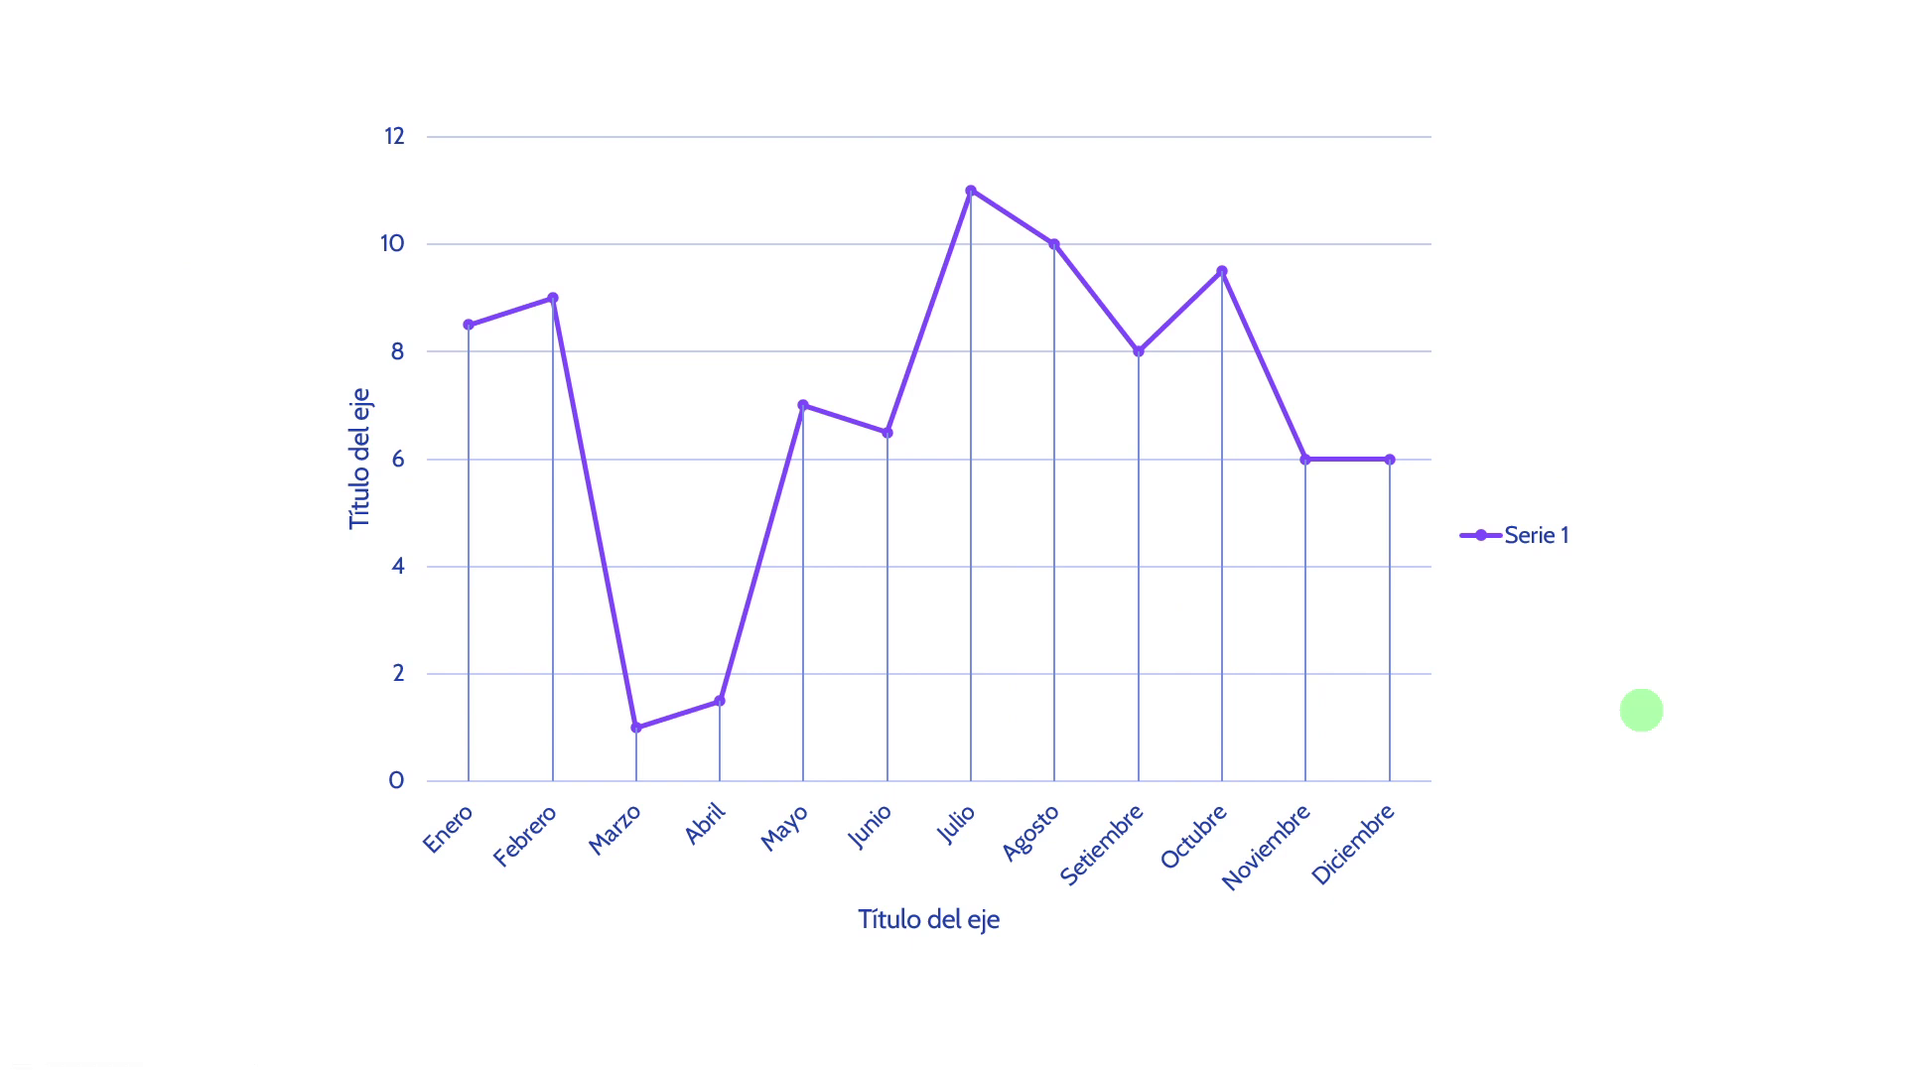
pyautogui.press('Left')
pyautogui.press('Left')
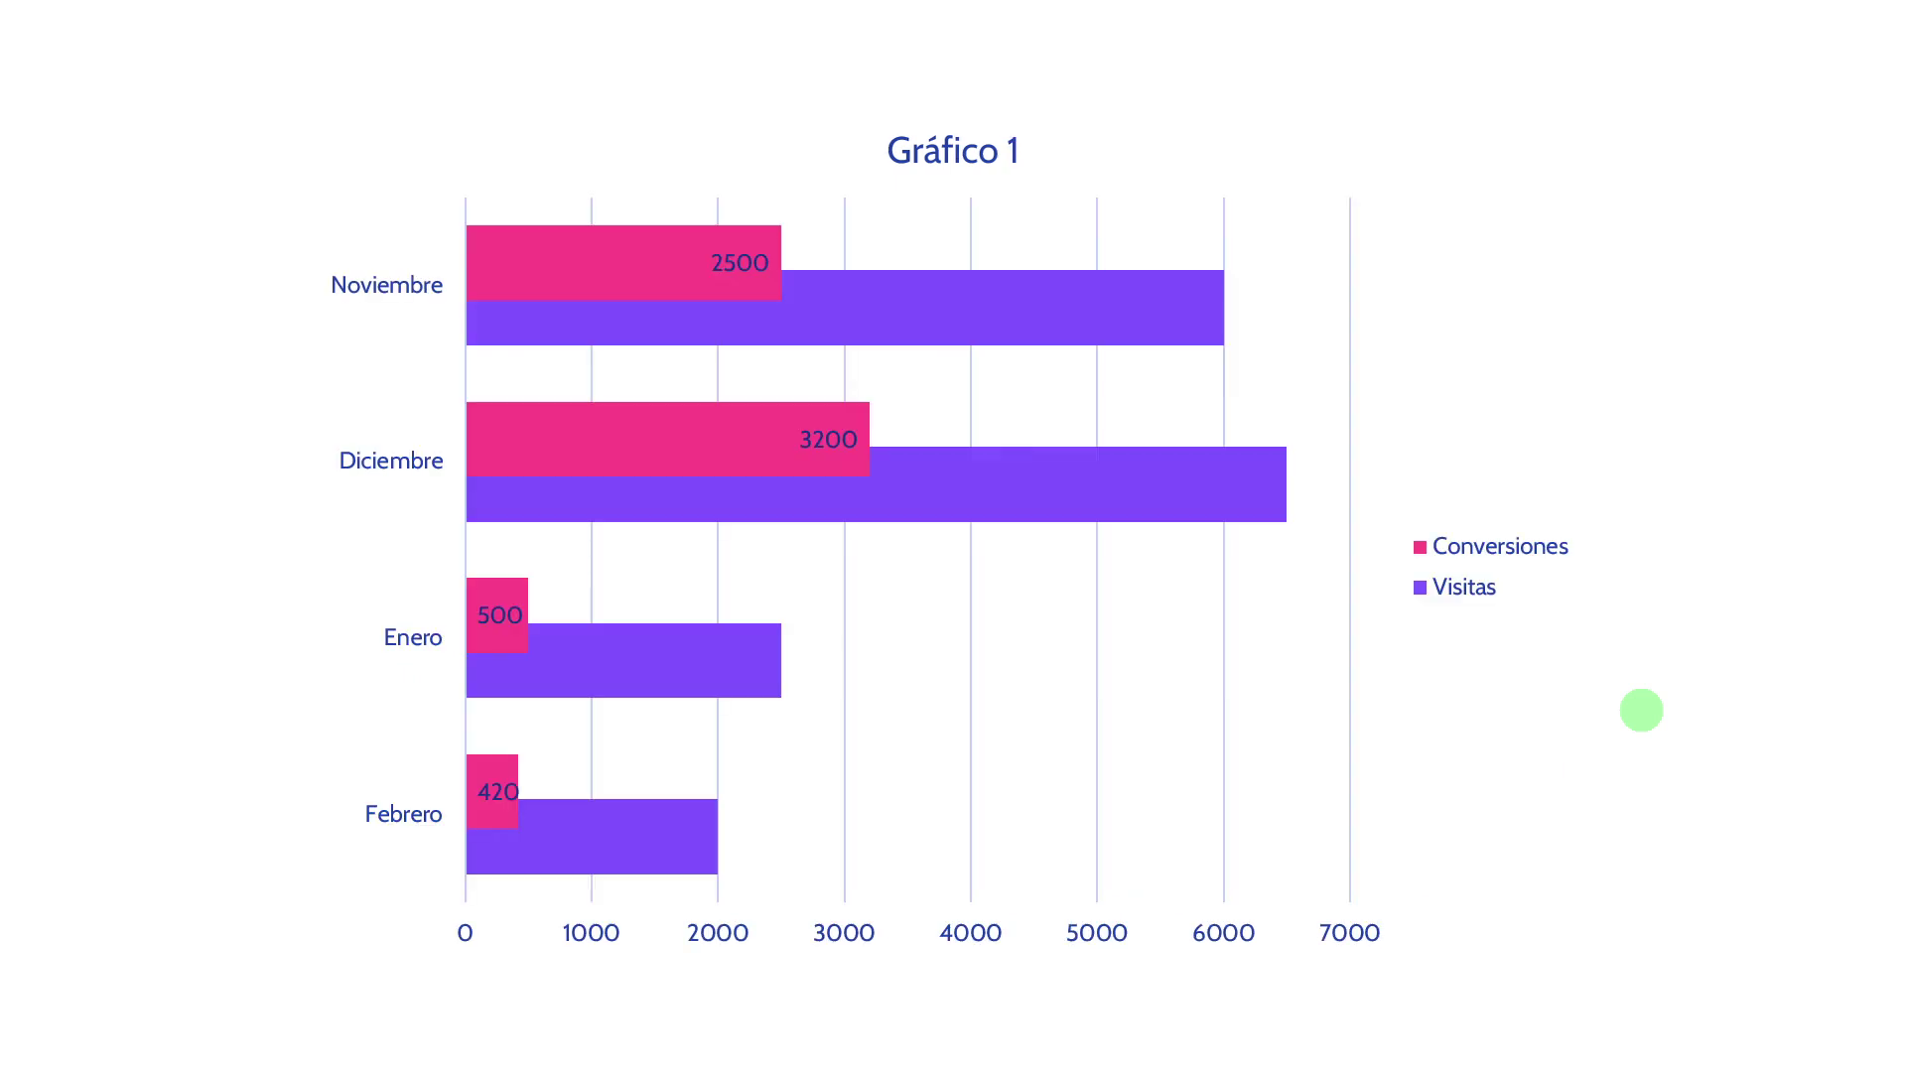
pyautogui.press('Escape')
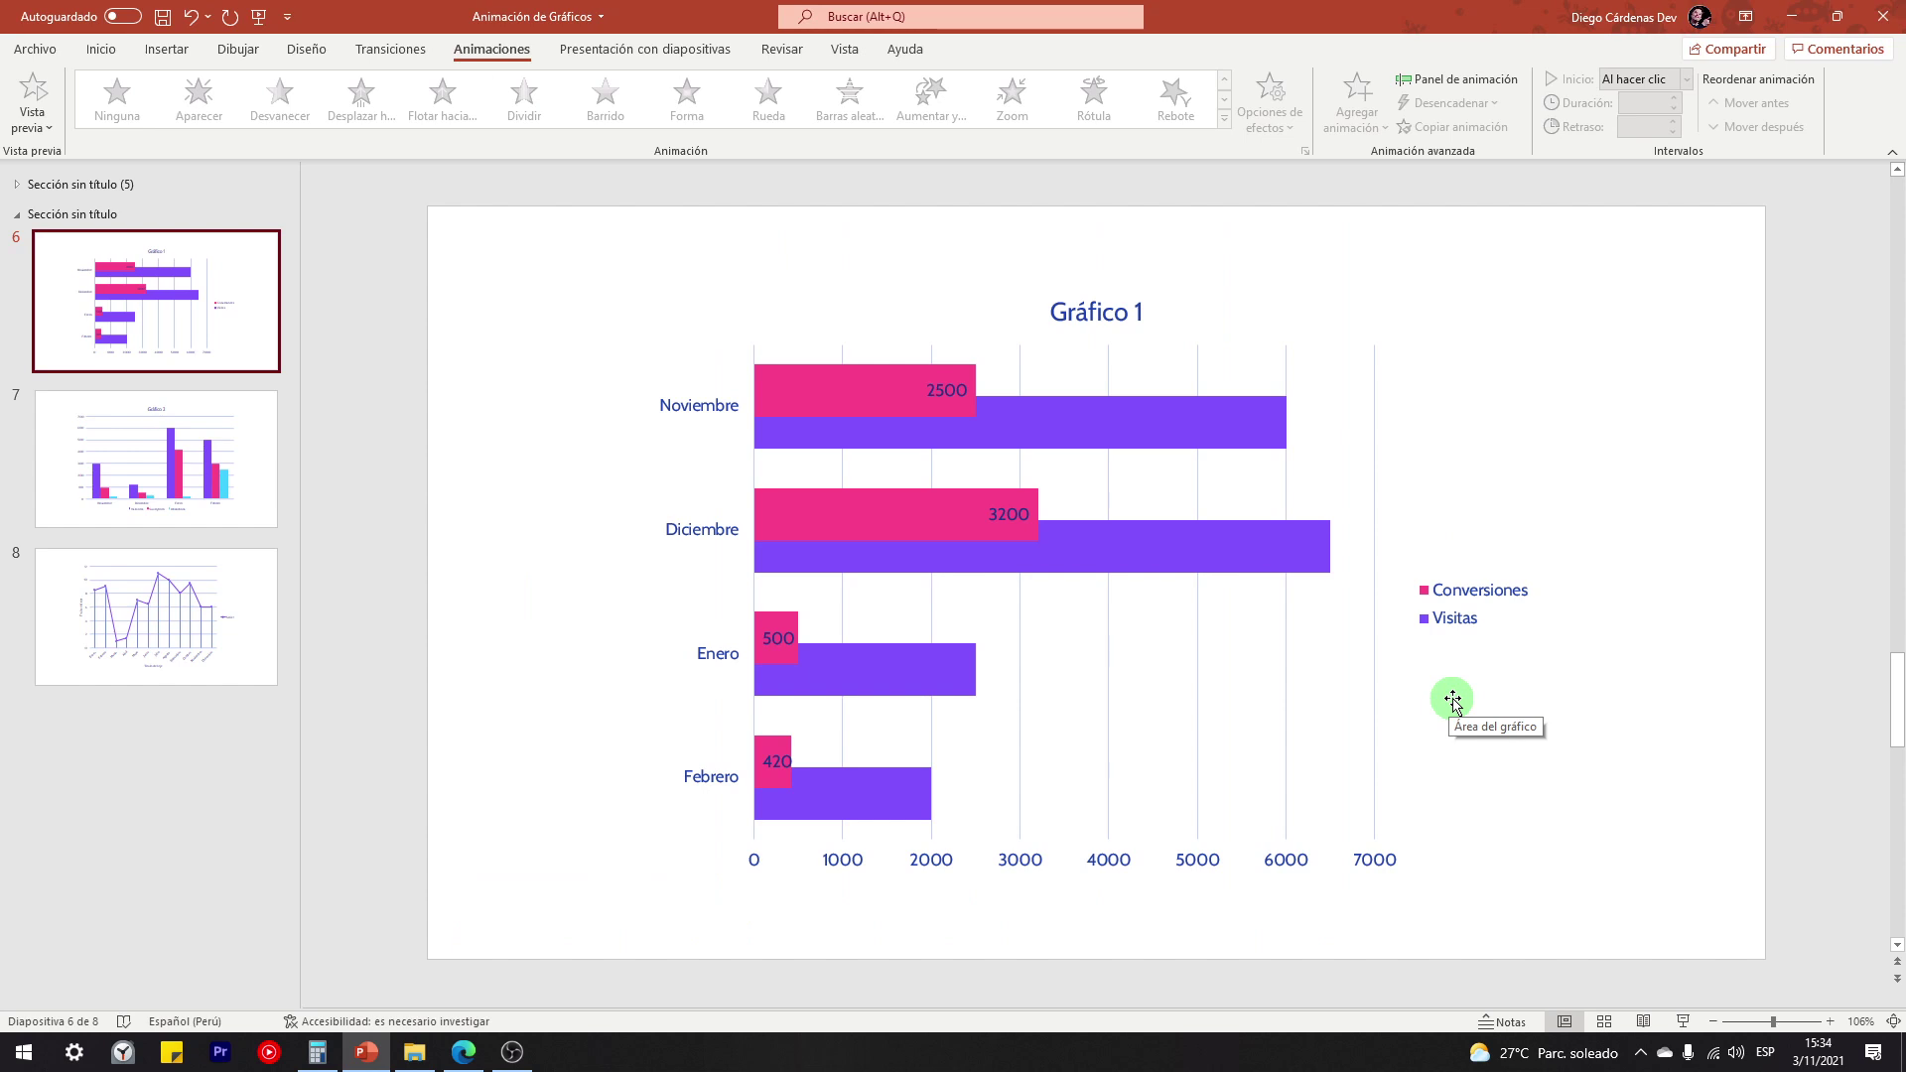
pyautogui.click(758, 316)
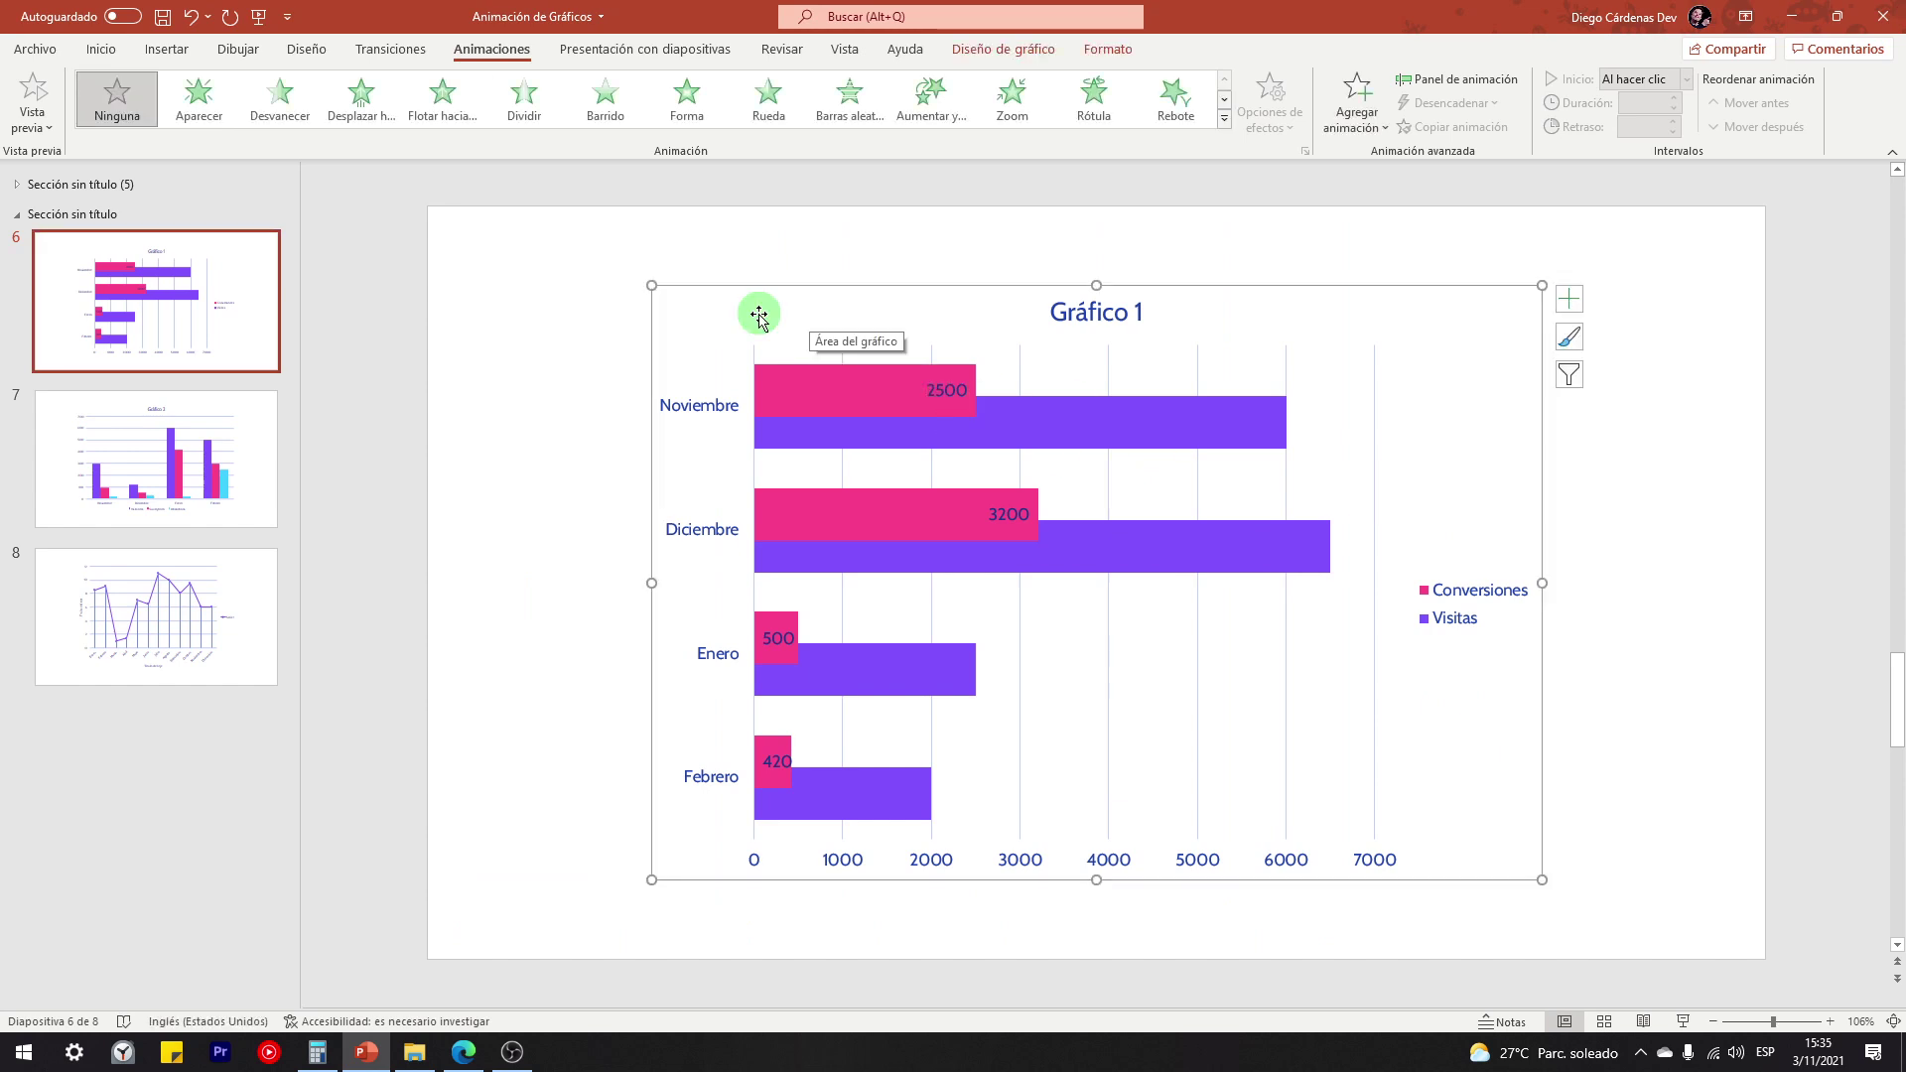
pyautogui.press('Escape')
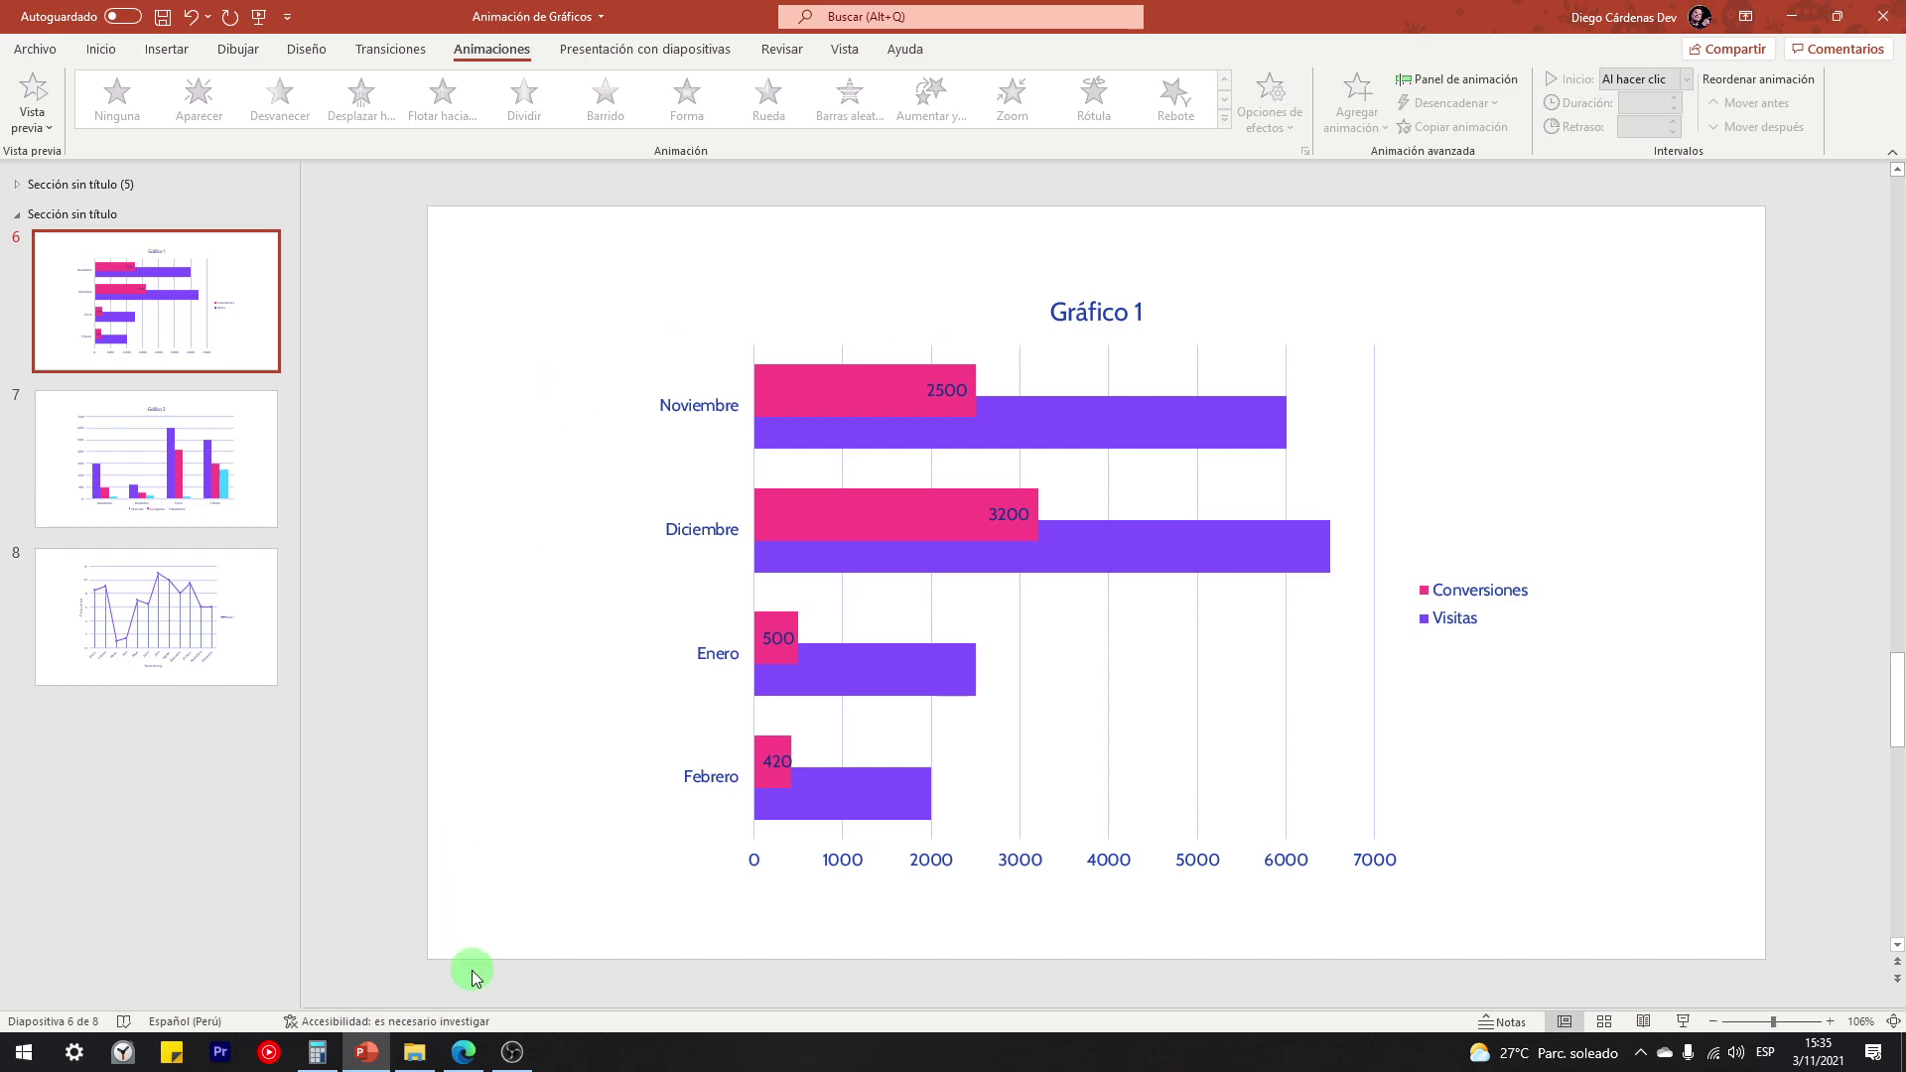
# Consult the PowerPoint course page in the web browser
pyautogui.click(462, 1052)
pyautogui.click(293, 16)
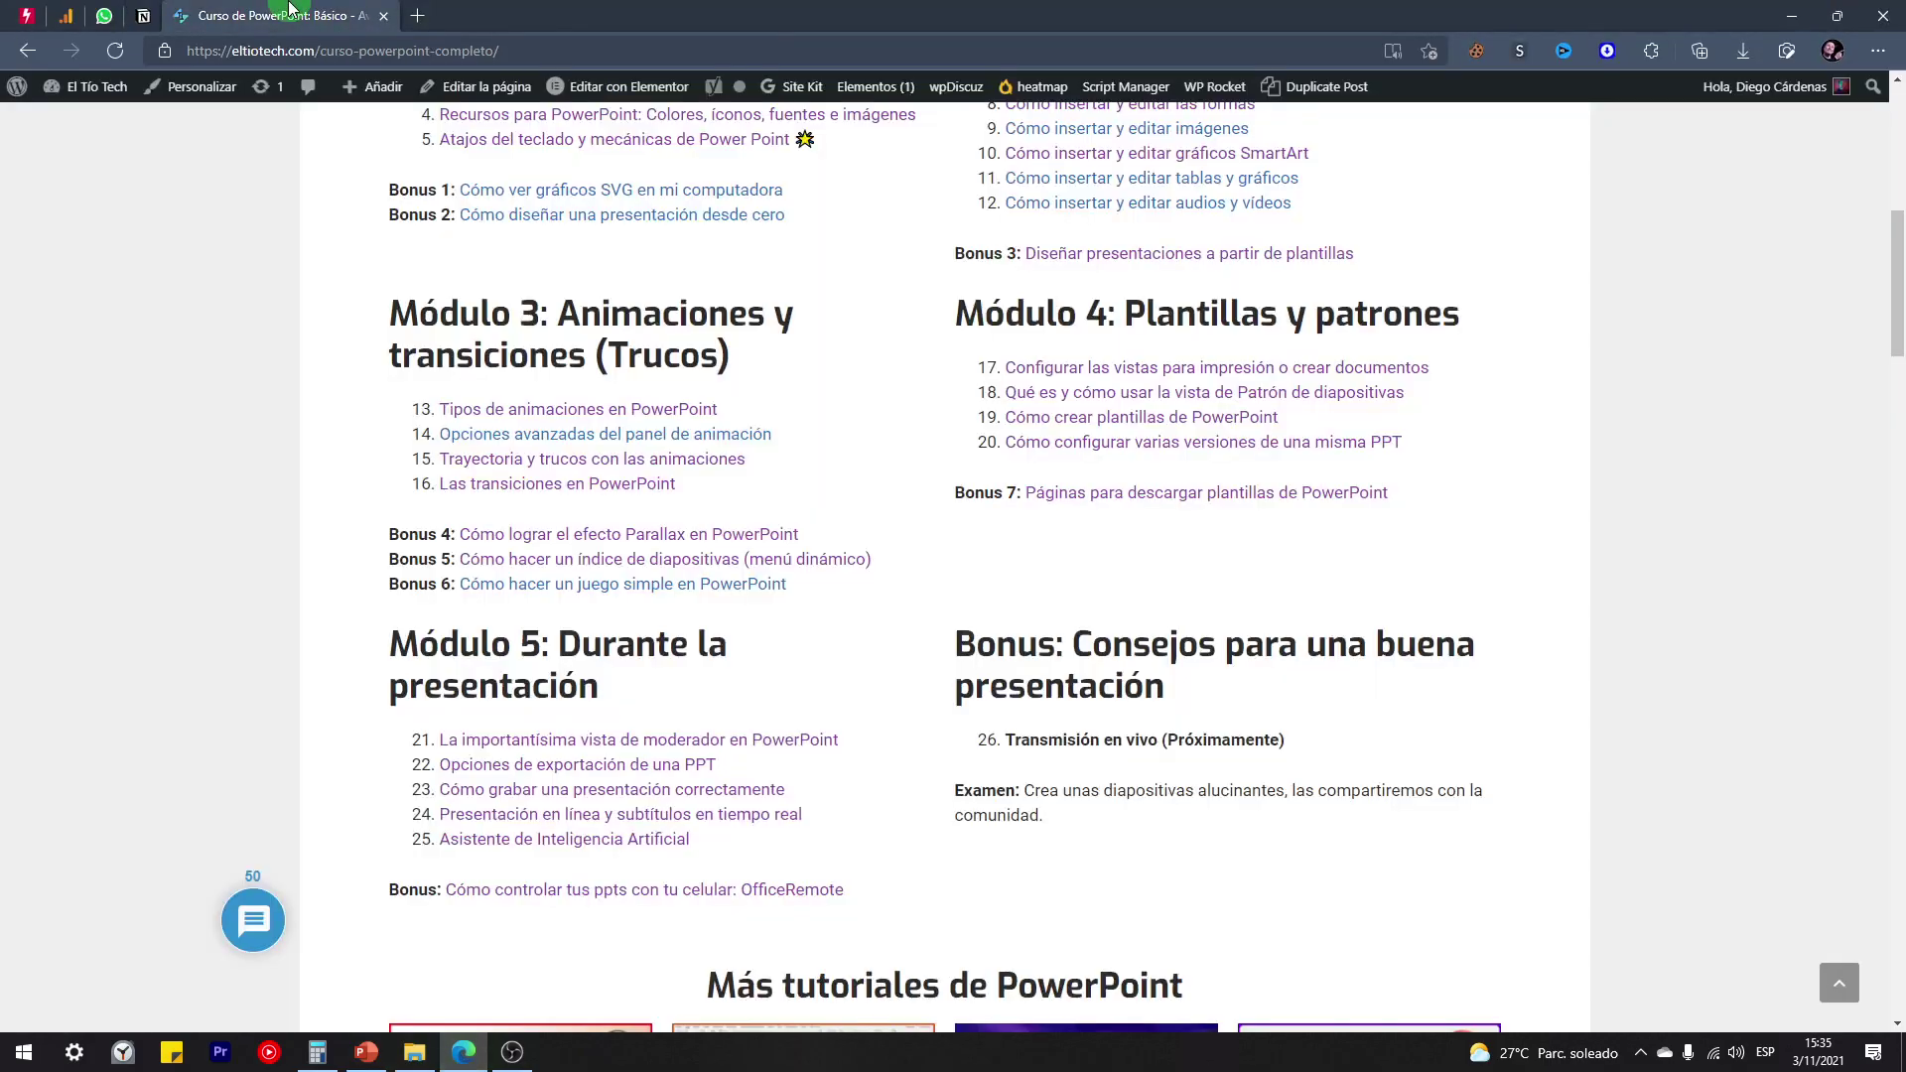
pyautogui.scroll(5, 331, 467)
pyautogui.hotkey('alt', 'Tab')
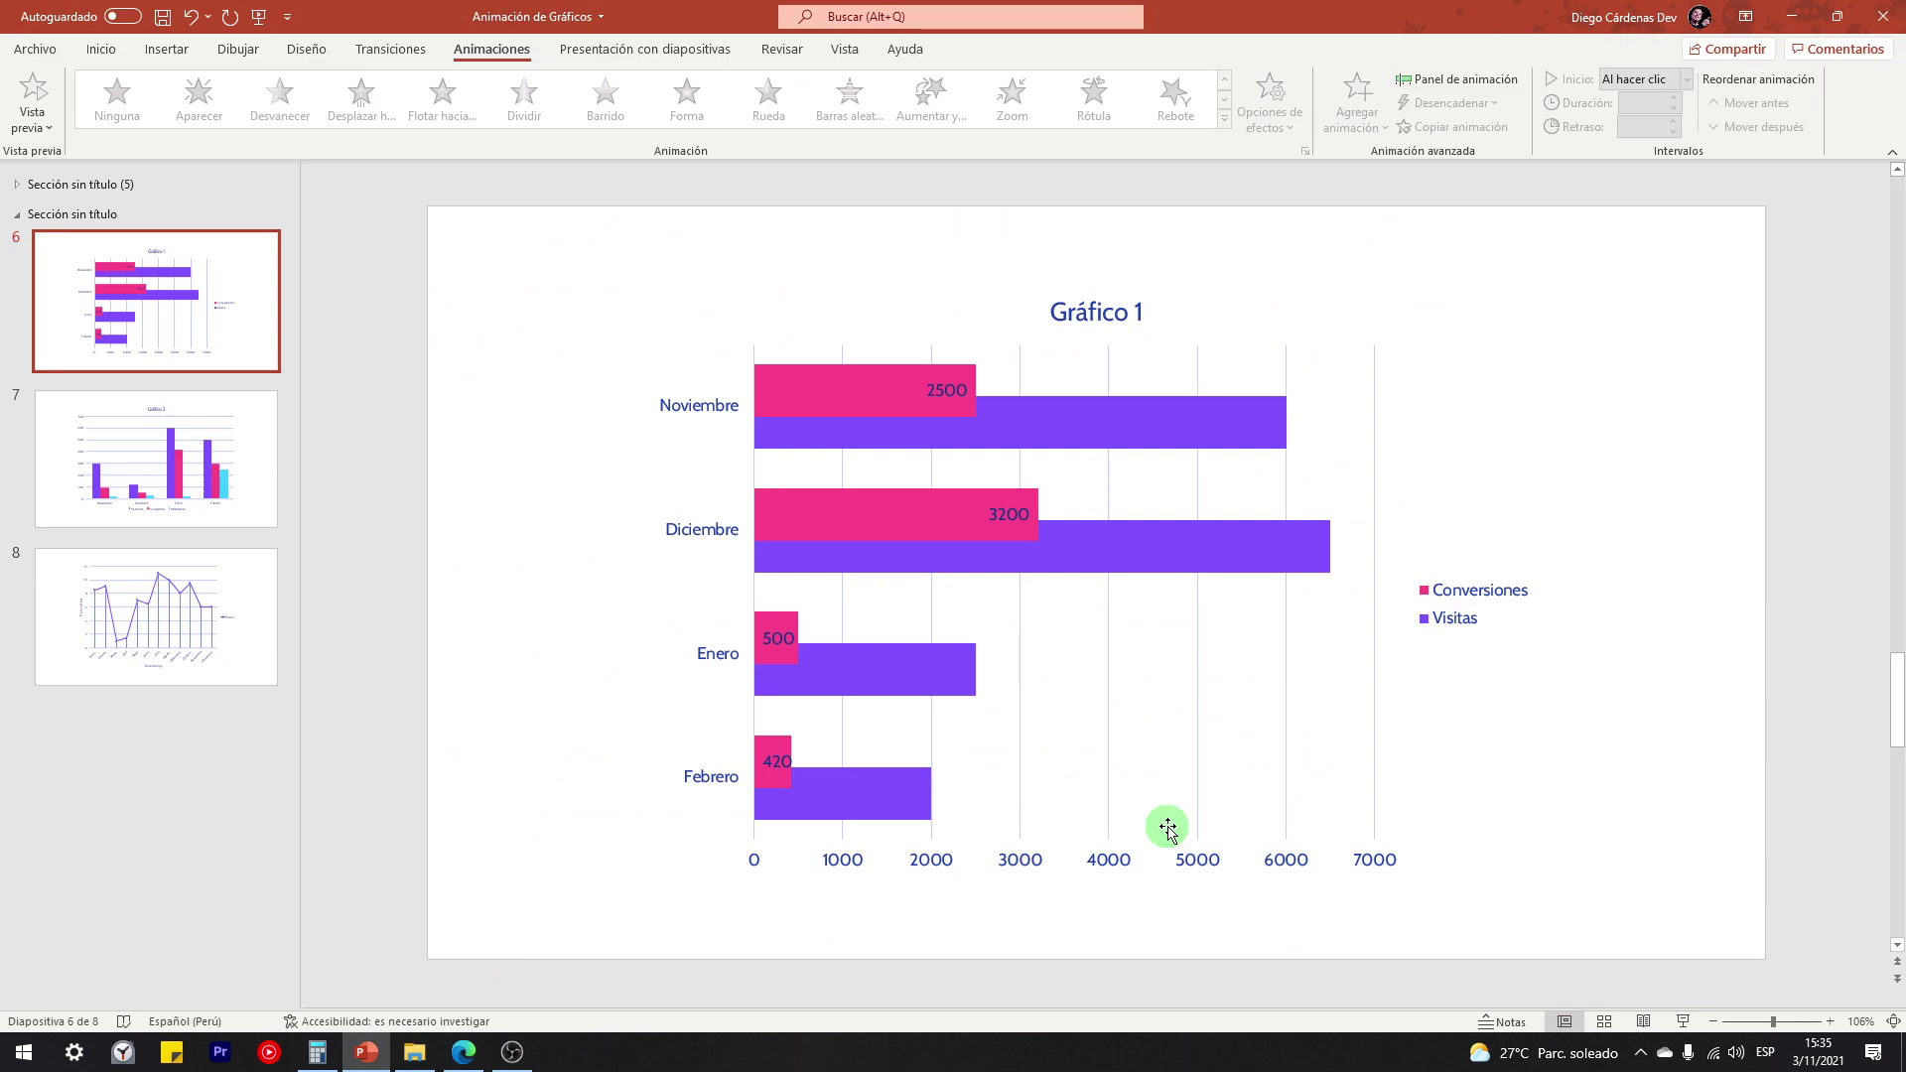
pyautogui.click(463, 1052)
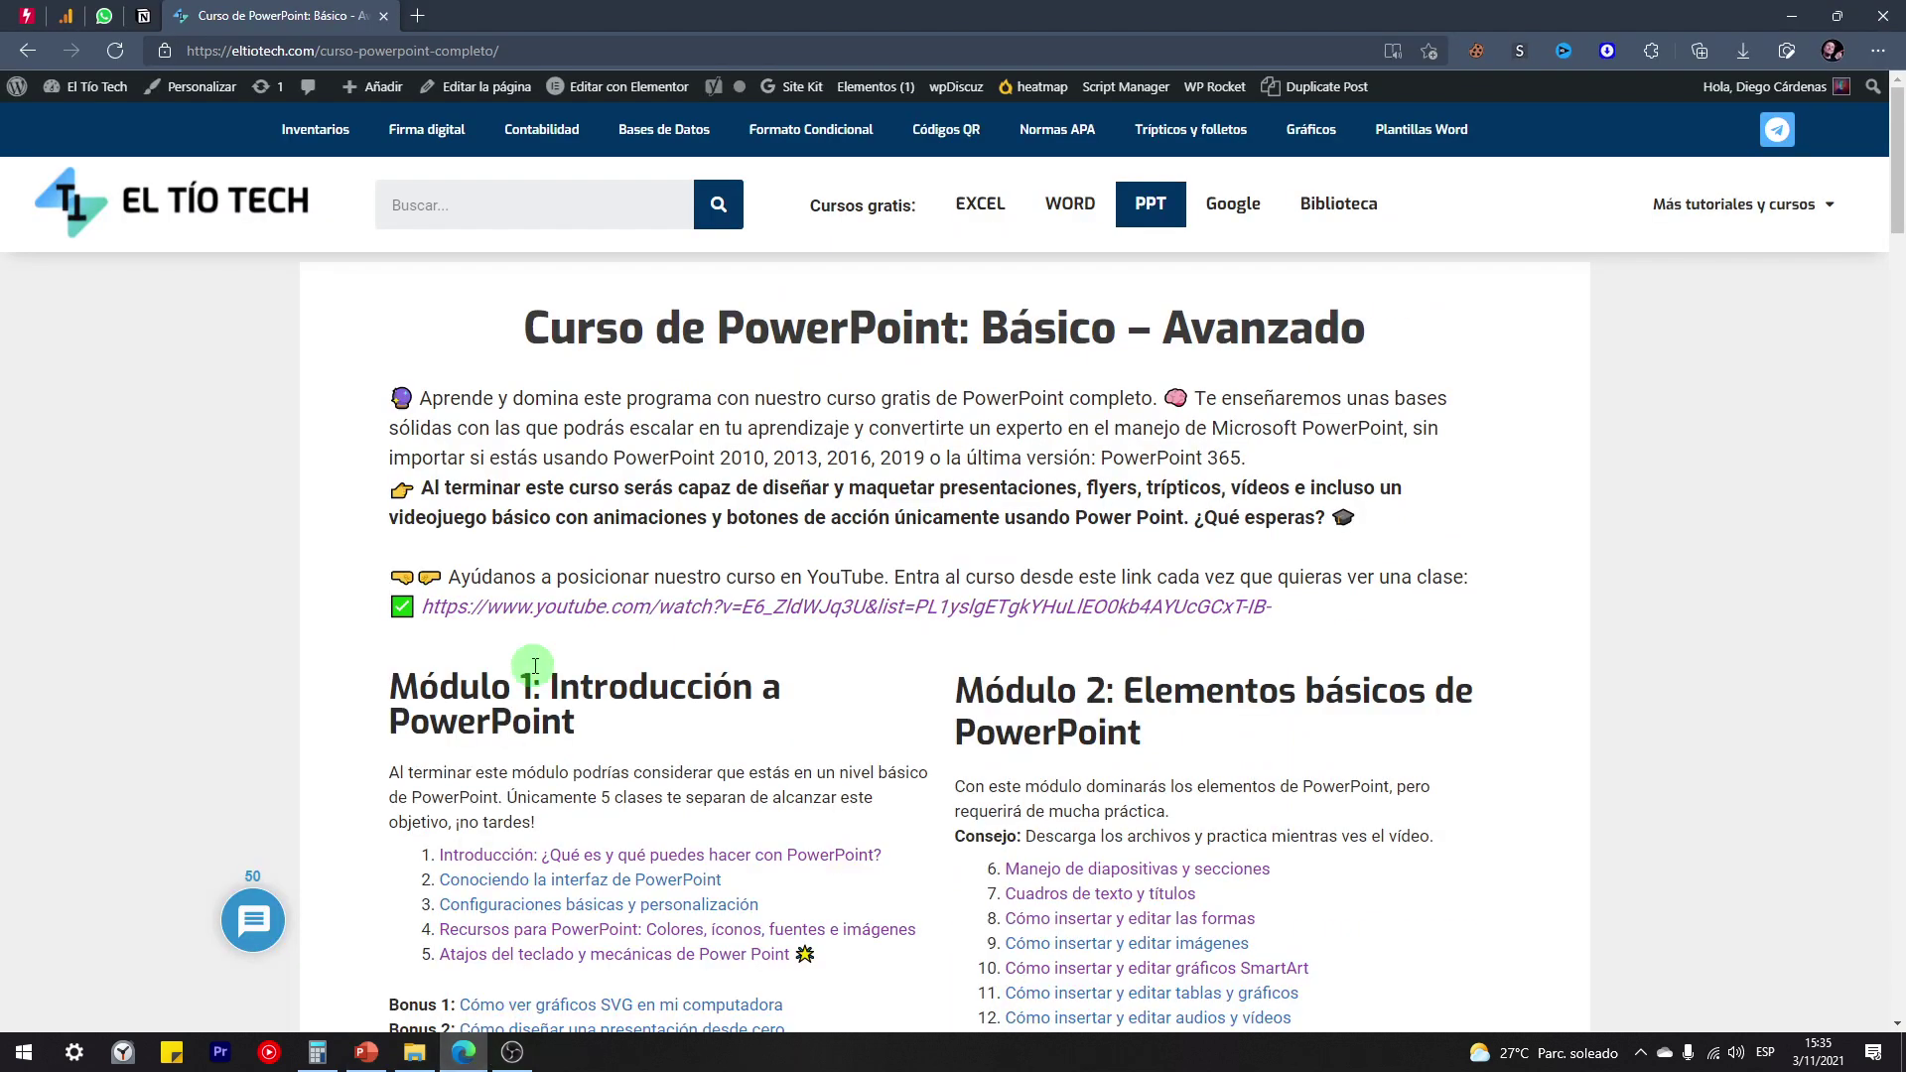
pyautogui.click(1158, 204)
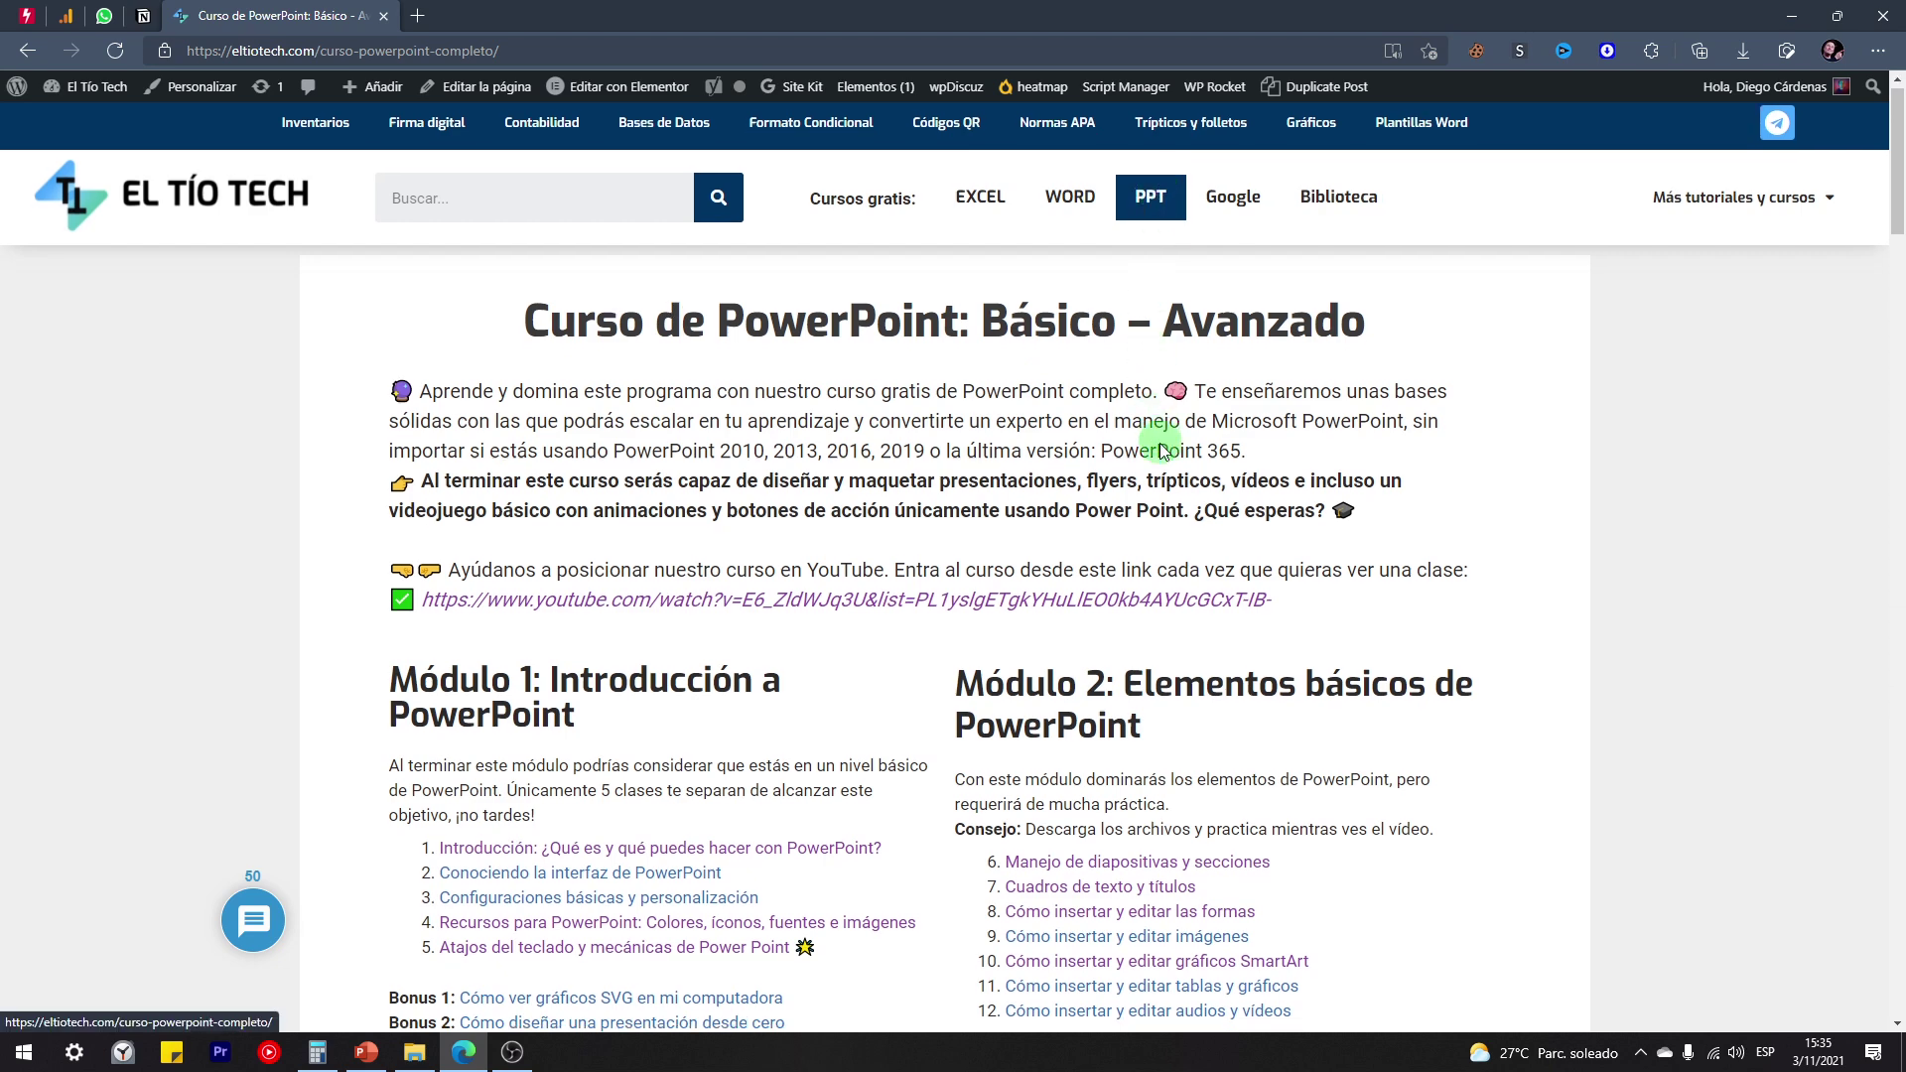
pyautogui.scroll(-4, 1272, 430)
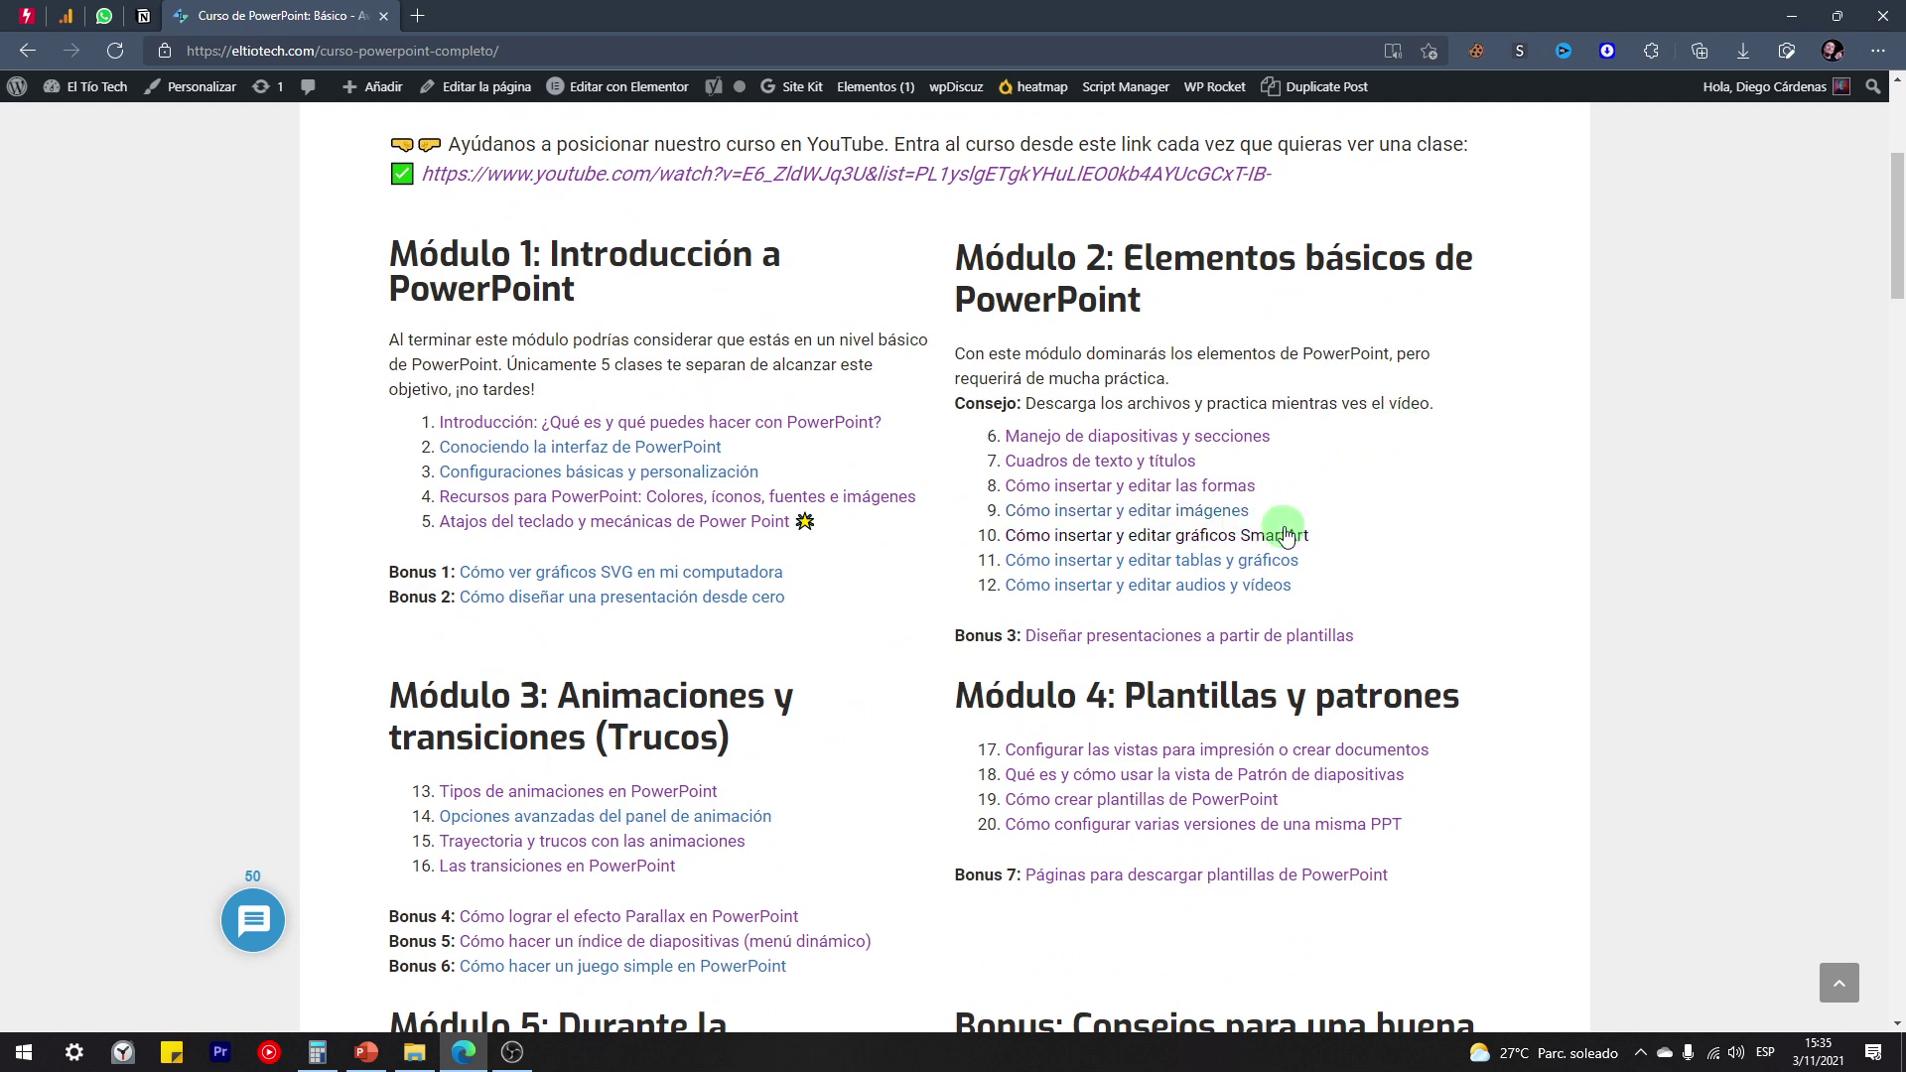
pyautogui.scroll(-1, 871, 693)
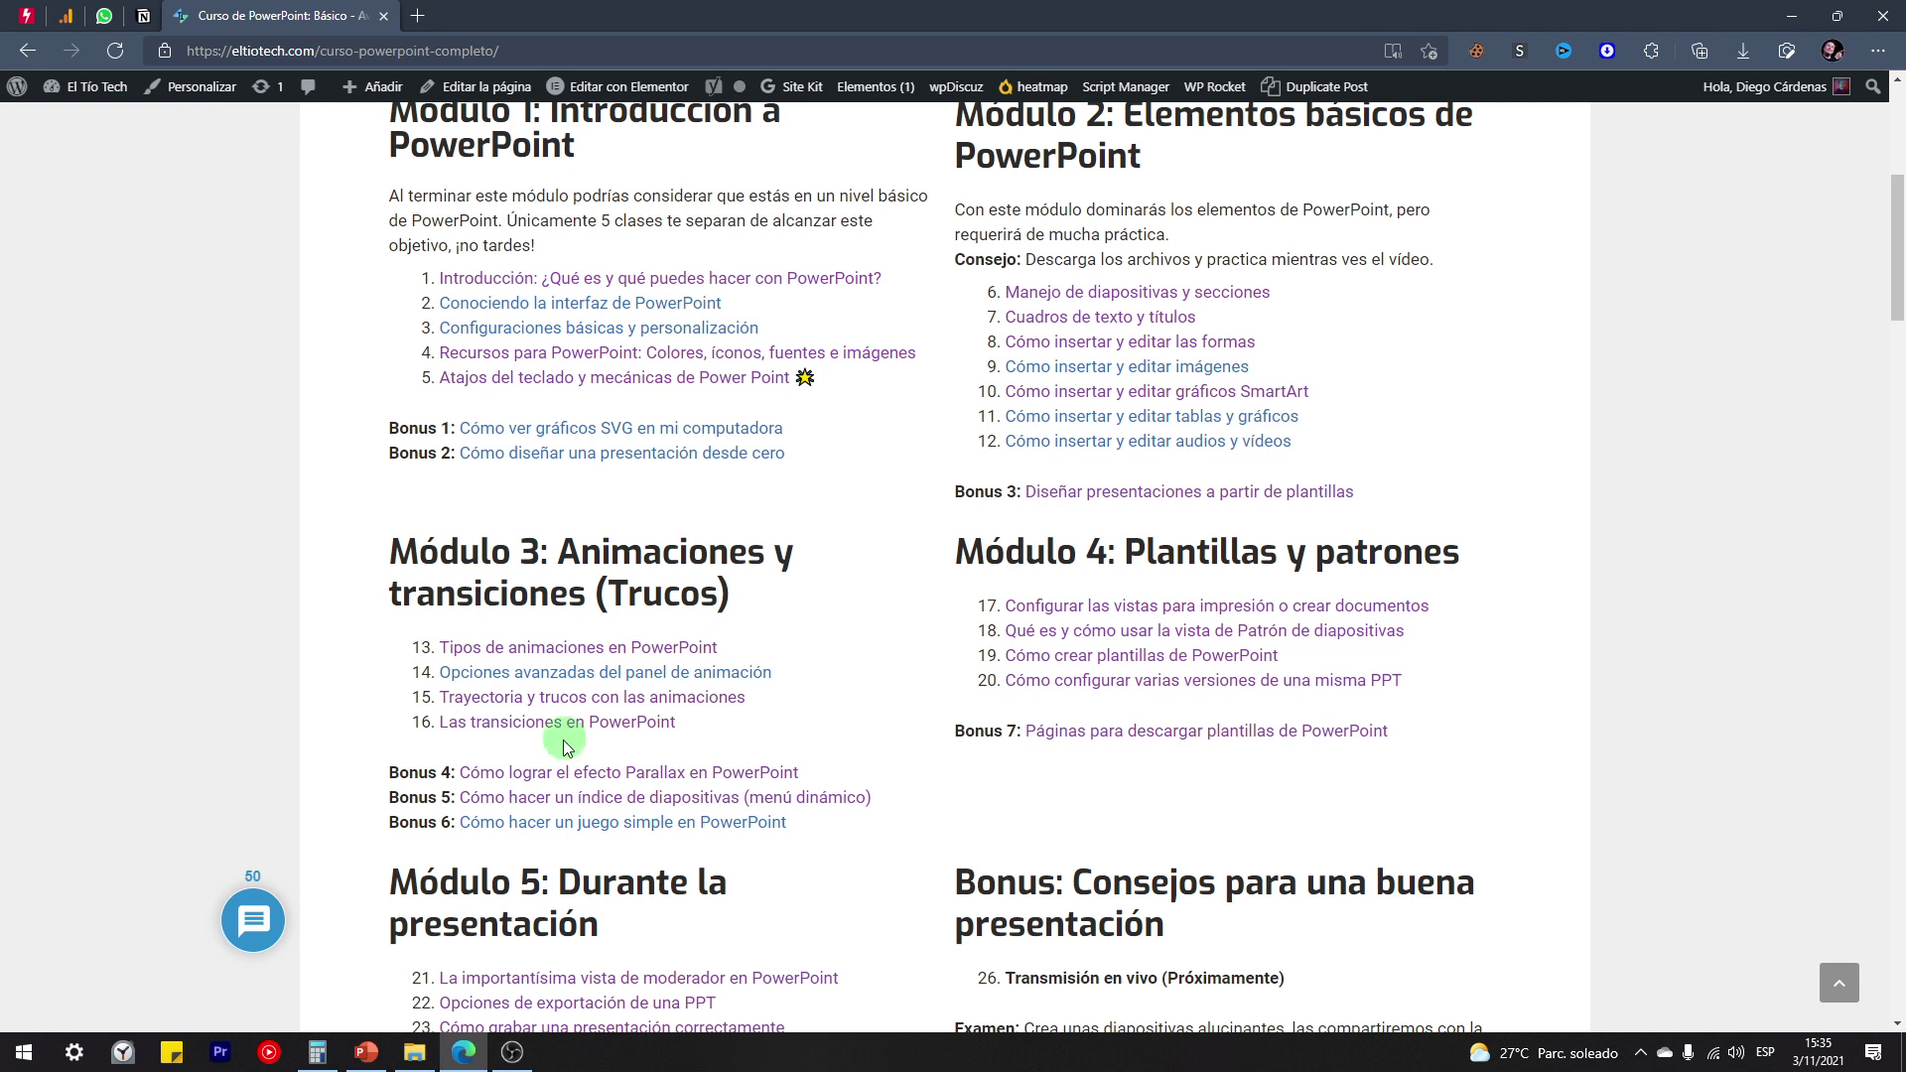
# Back in PowerPoint, give Gráfico 1 on slide 6 the Barrido entrance animation
pyautogui.click(367, 1051)
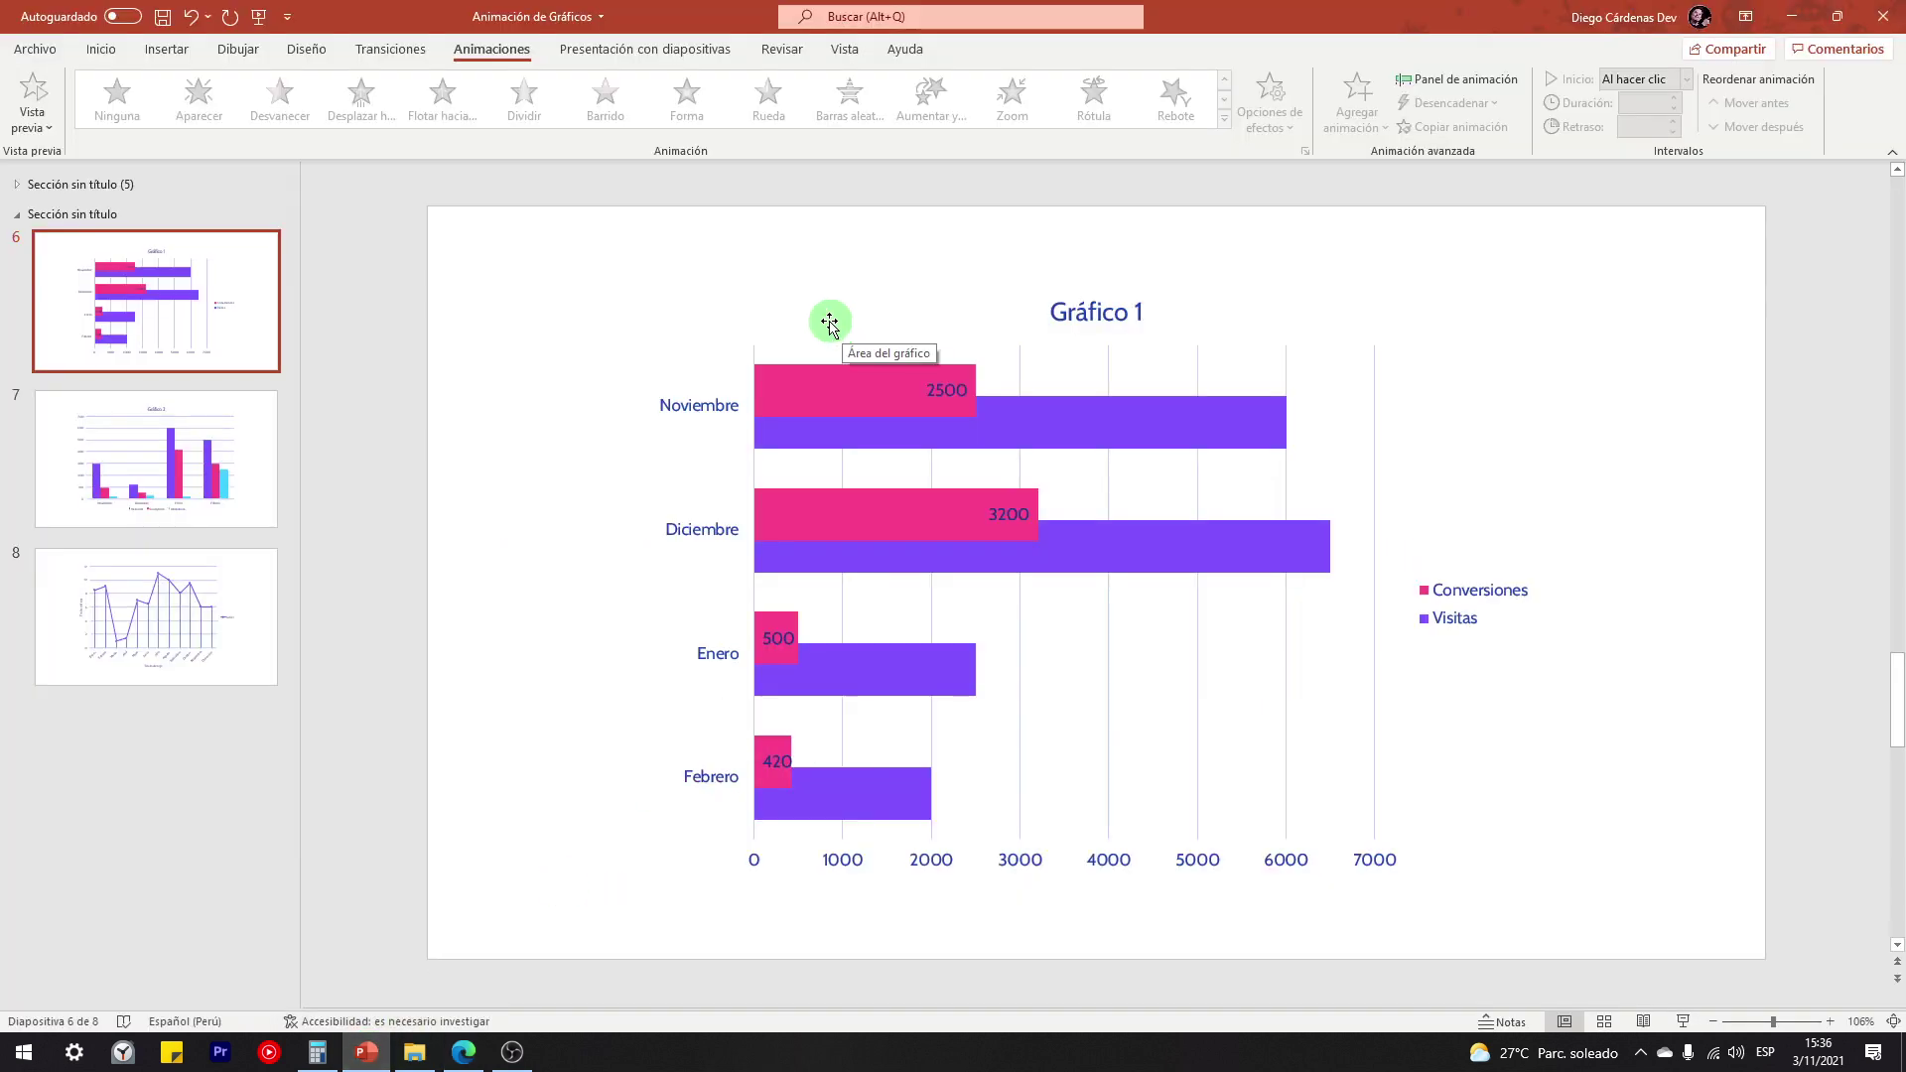
pyautogui.click(829, 323)
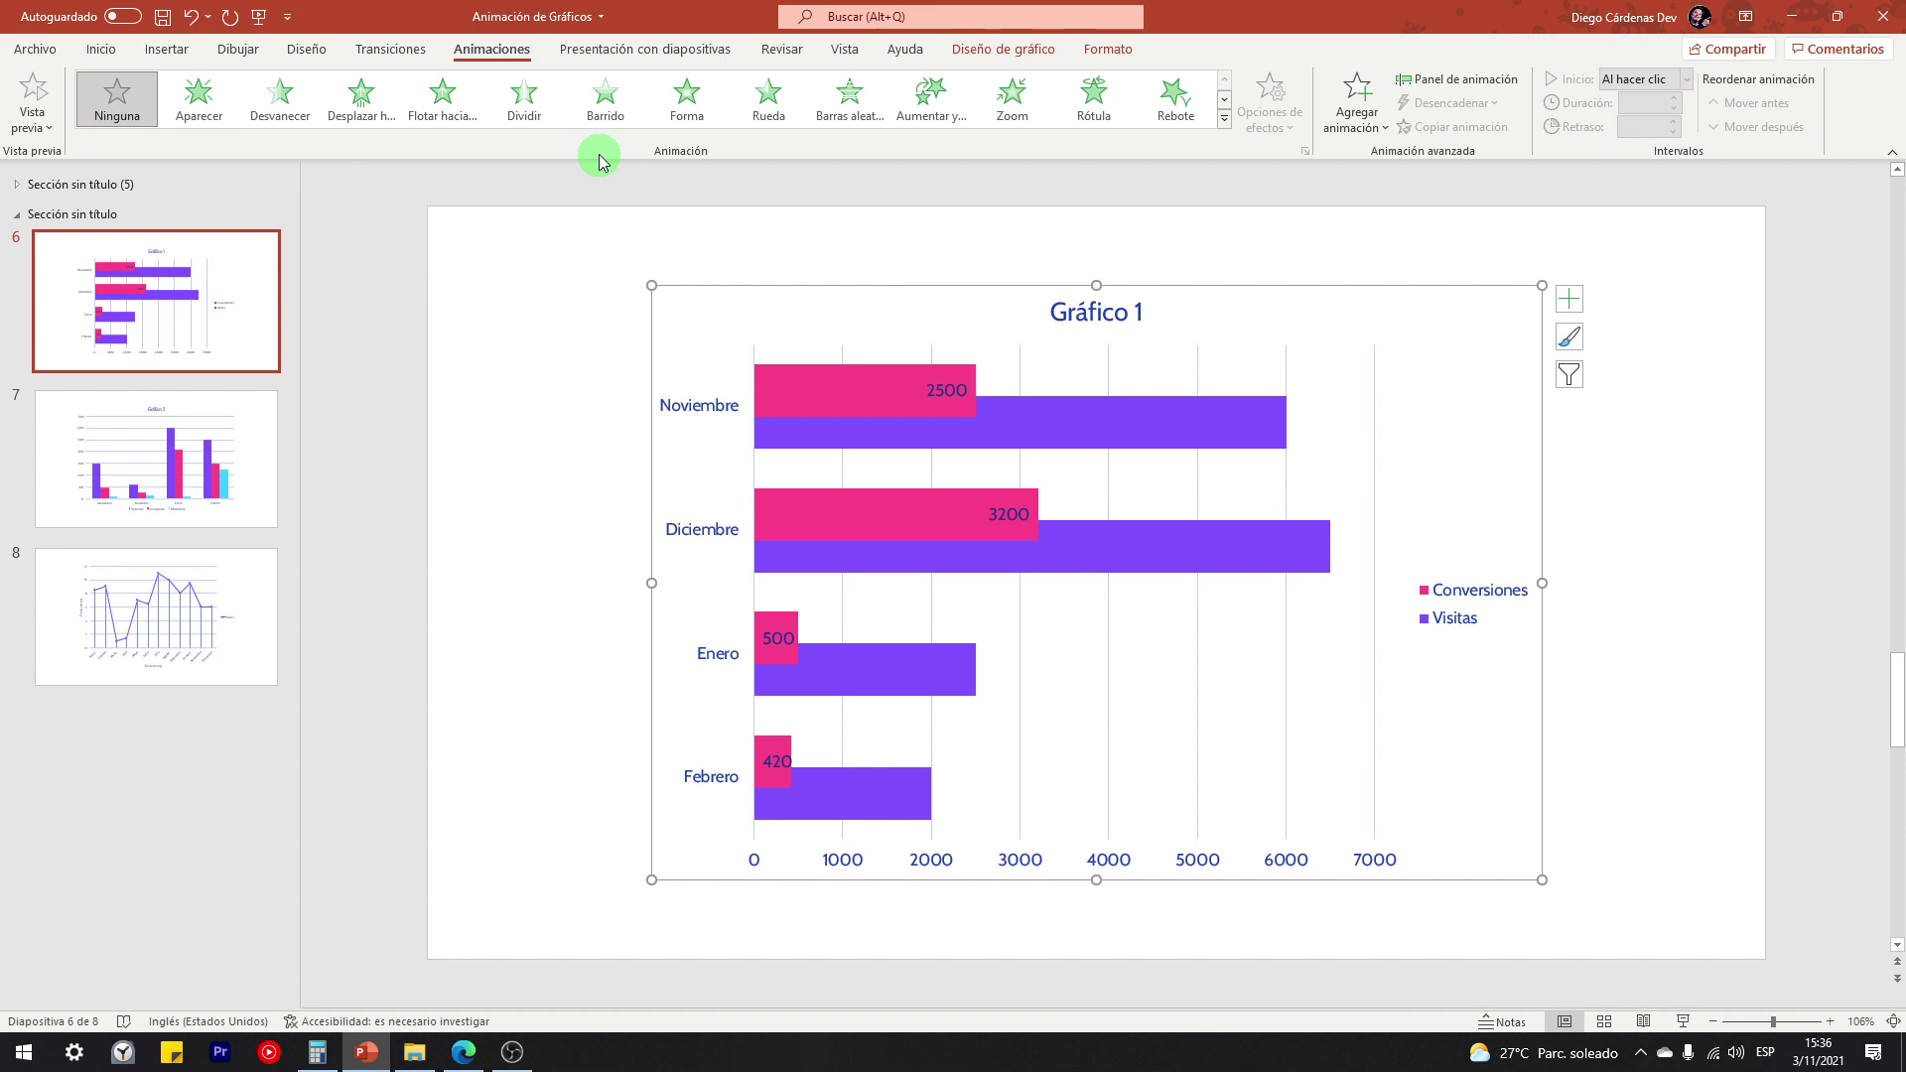
pyautogui.click(606, 102)
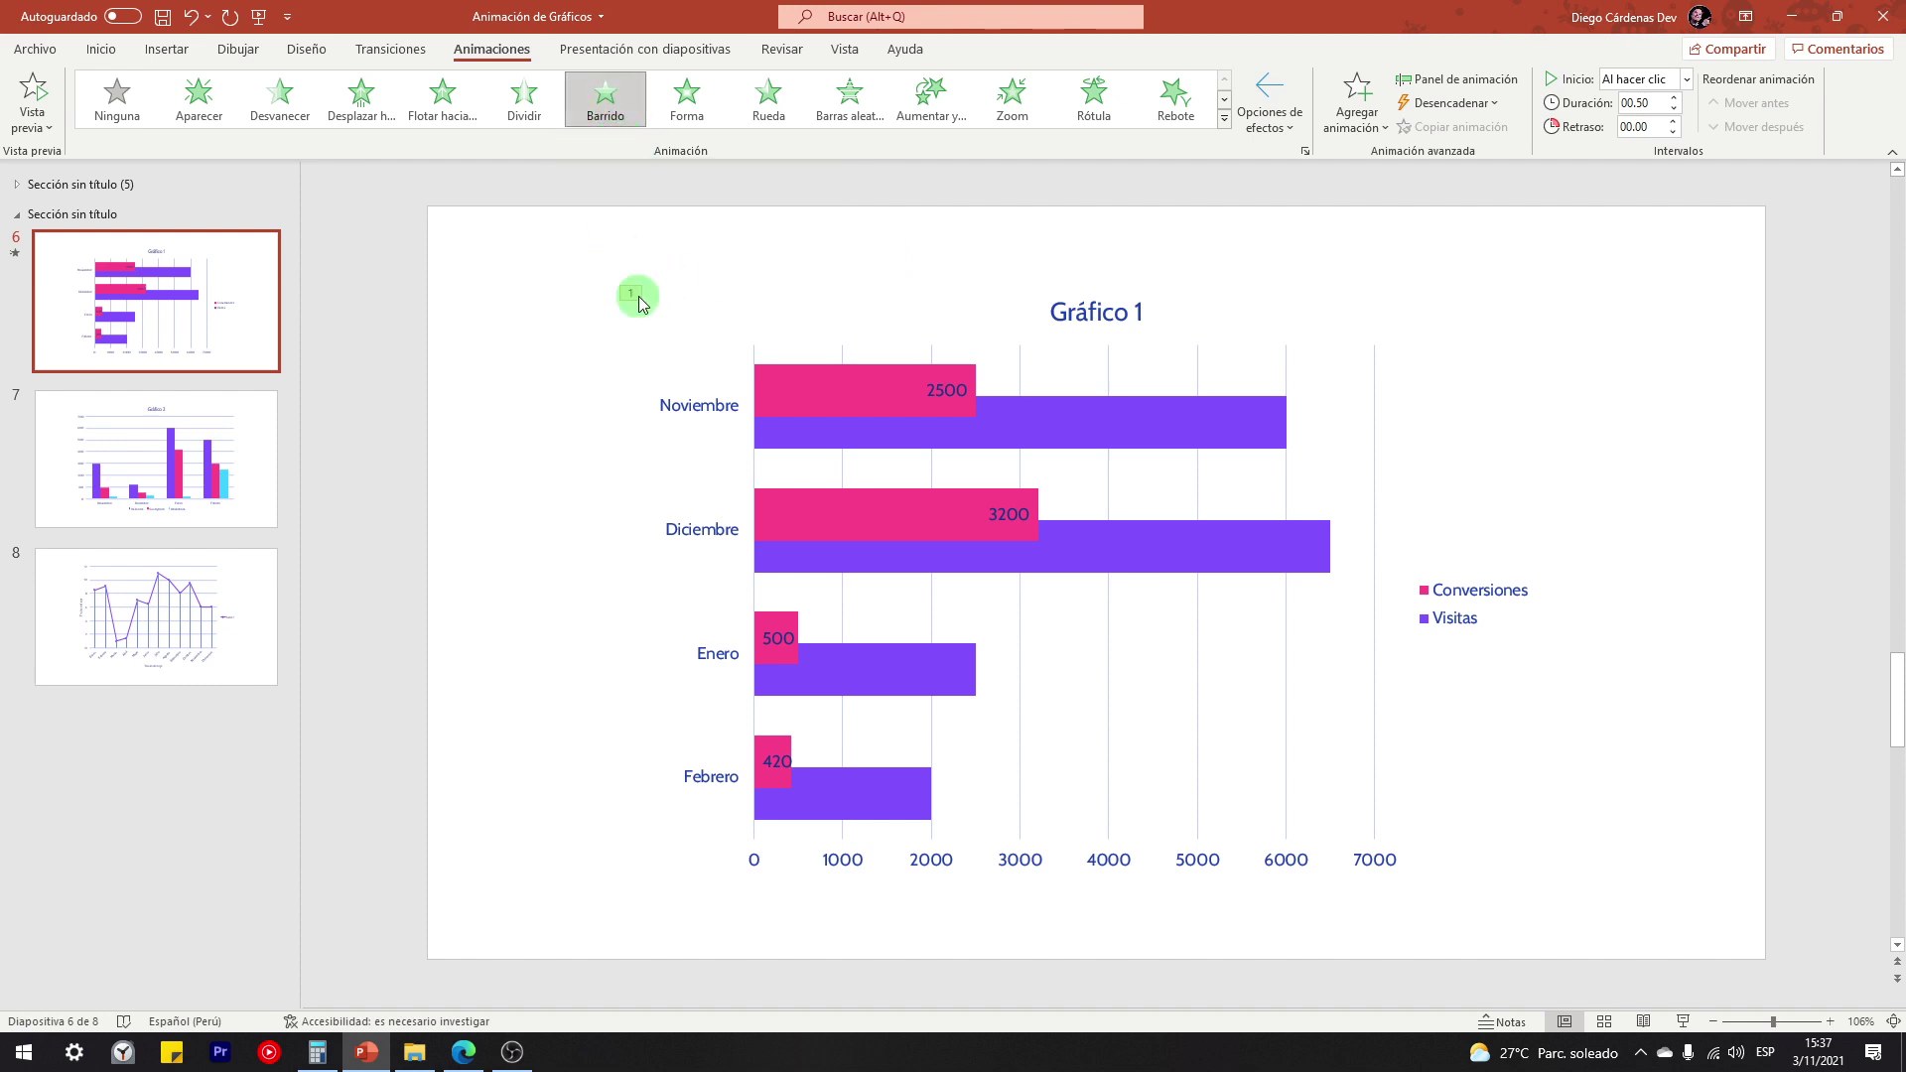
pyautogui.click(33, 91)
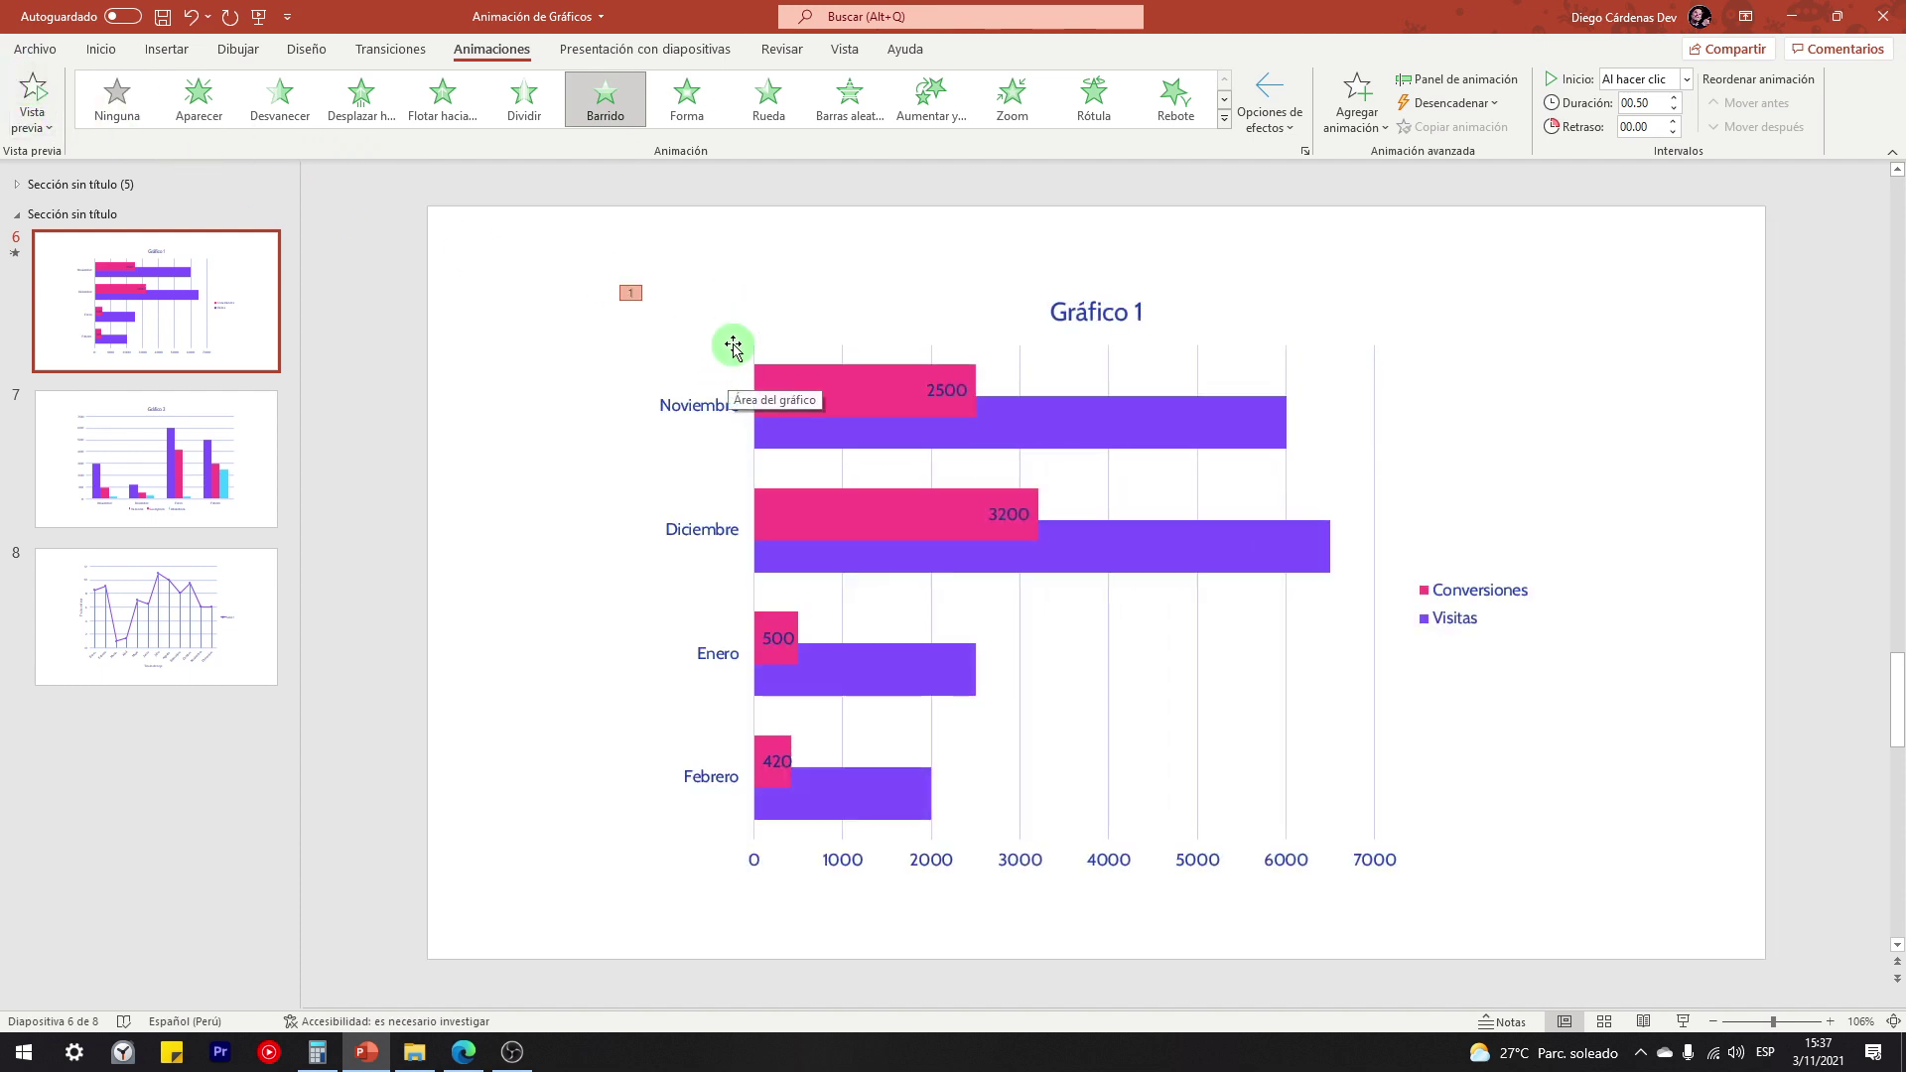
pyautogui.click(1683, 1022)
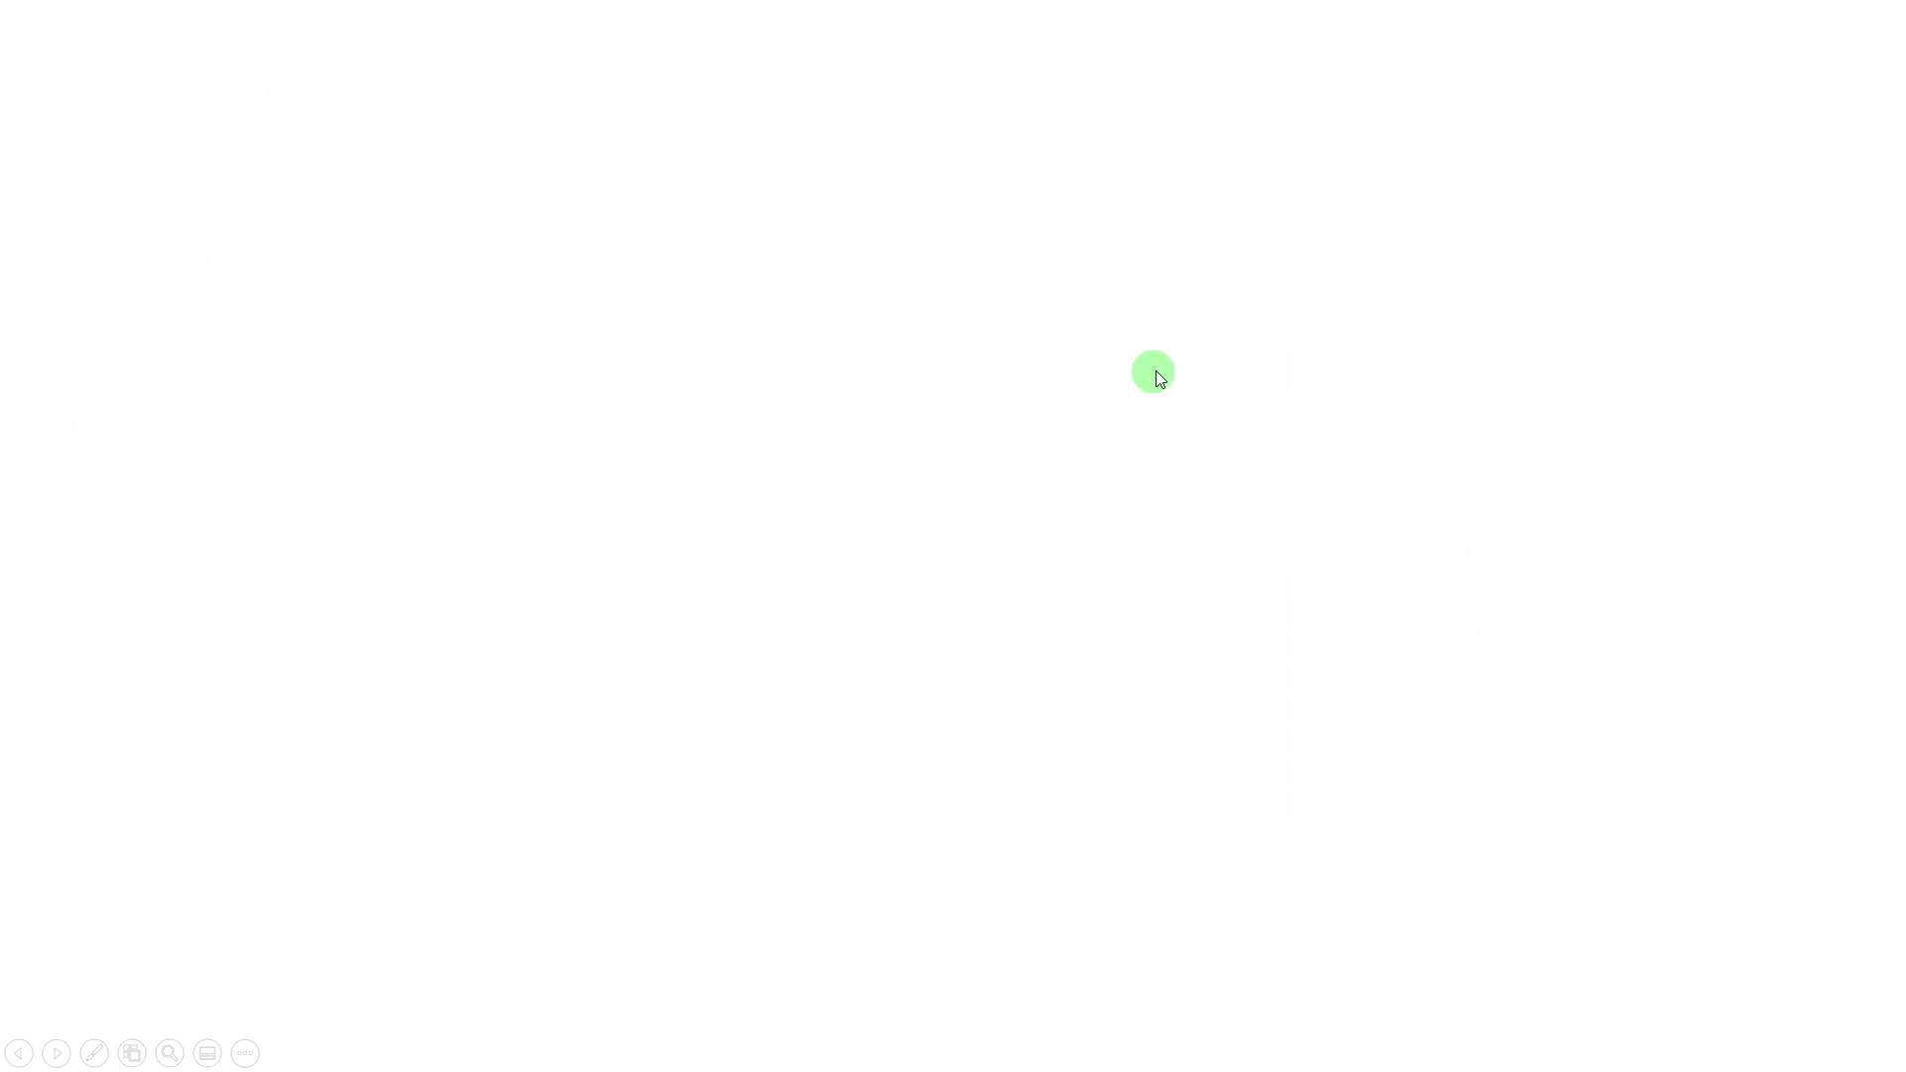
pyautogui.click(651, 551)
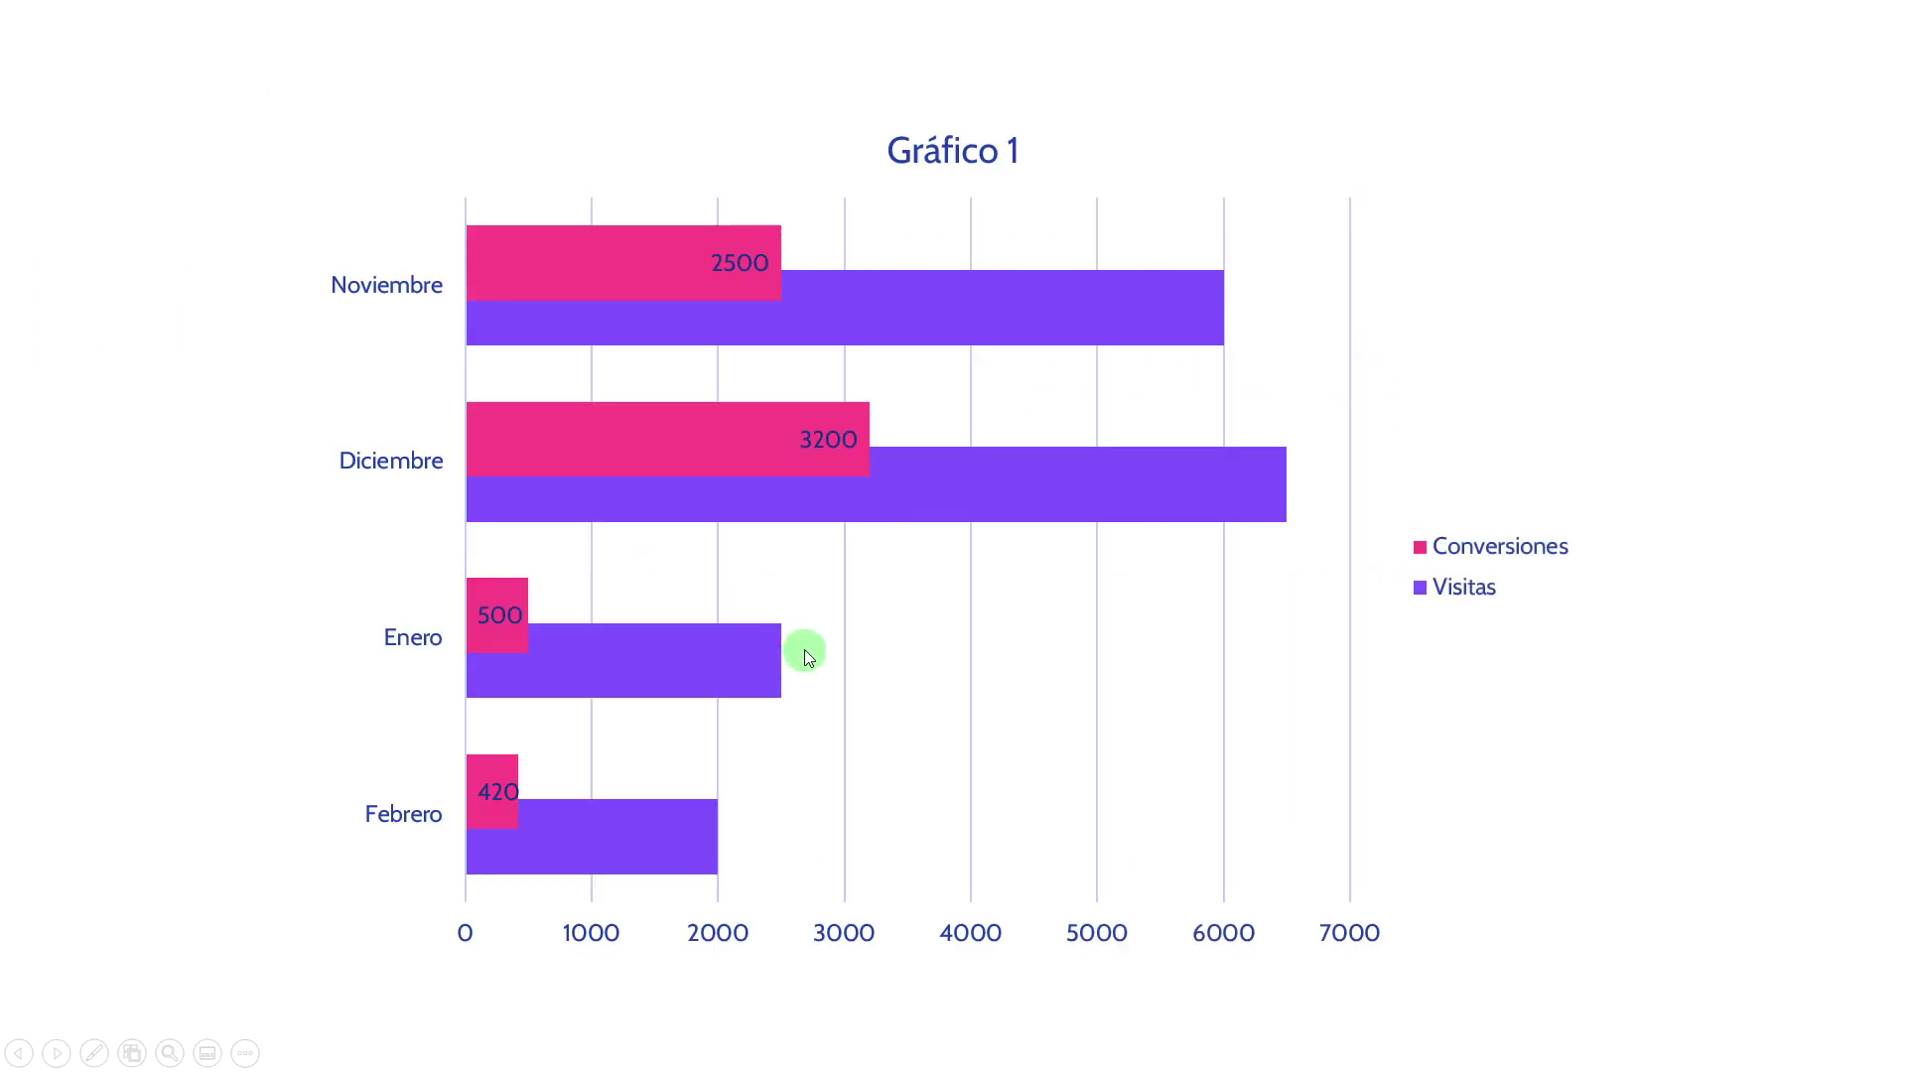
pyautogui.press('Escape')
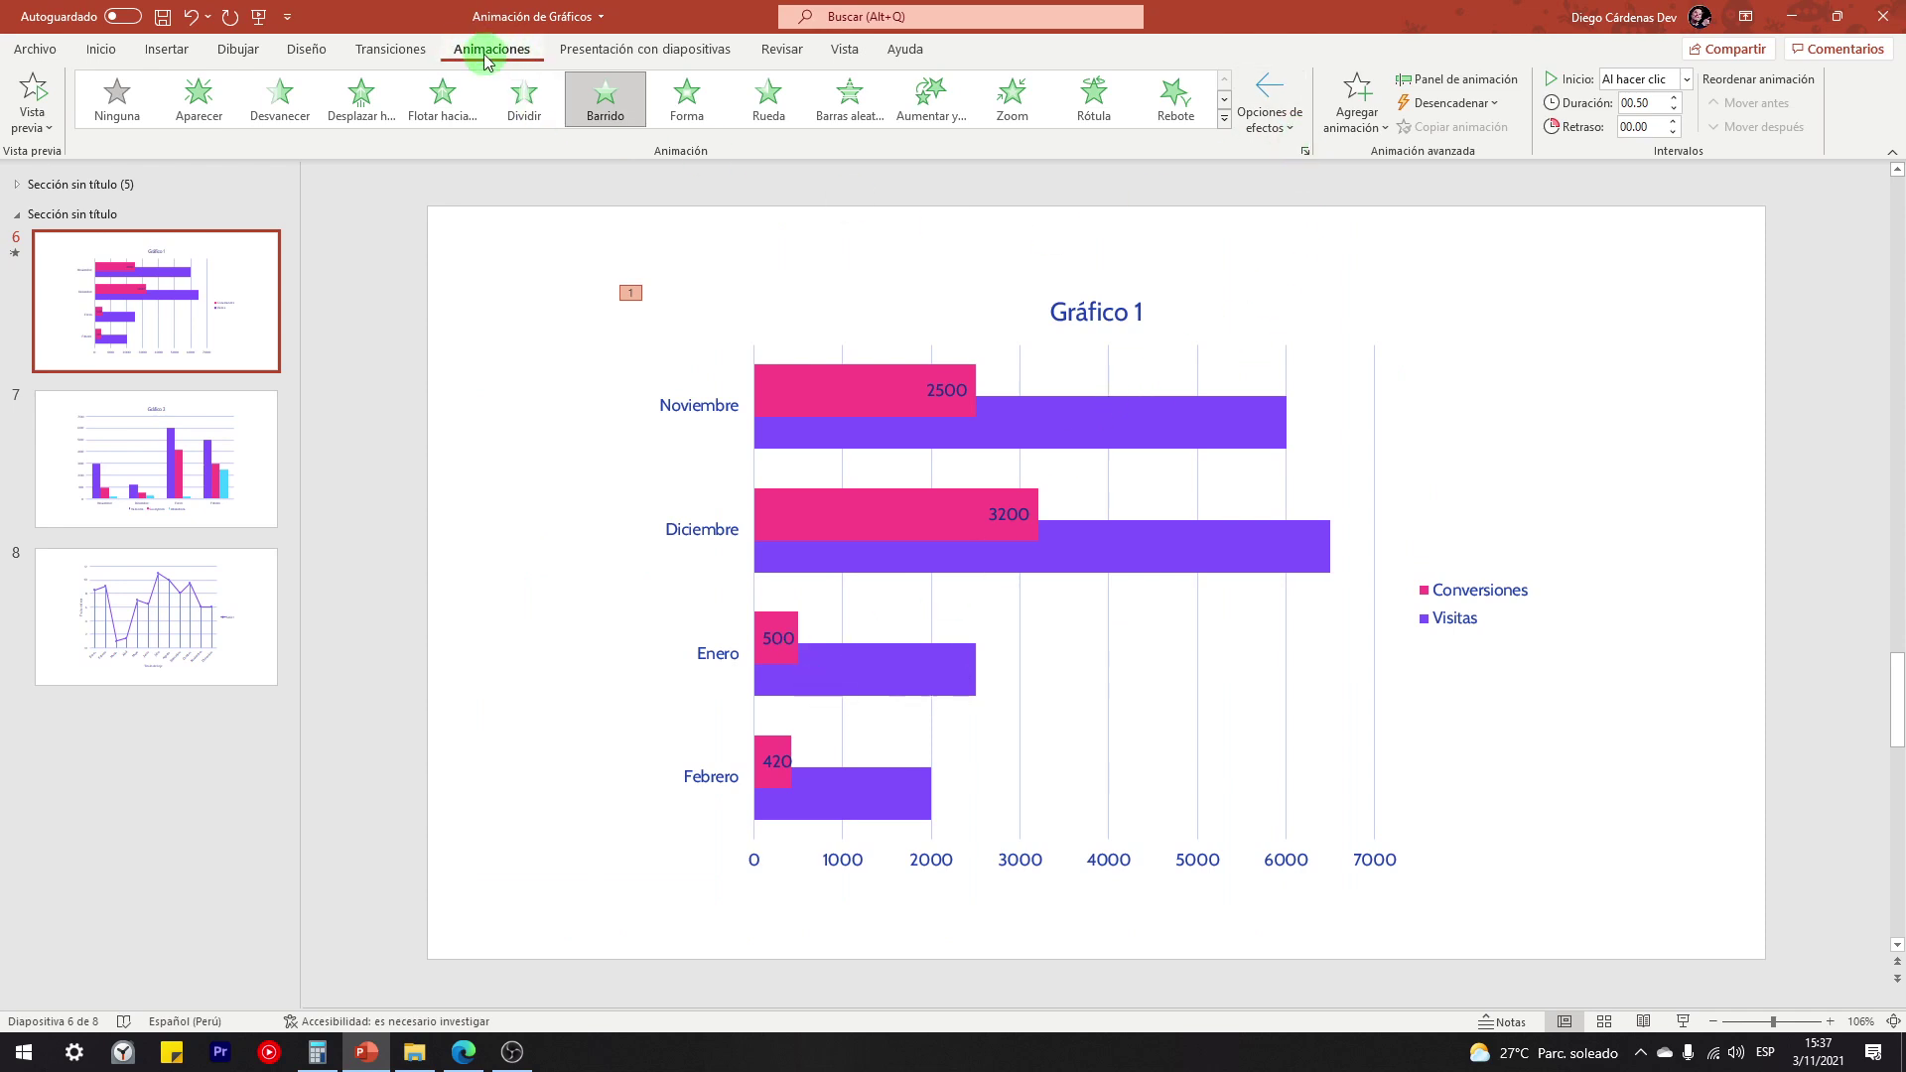
# Set Gráfico 1's Barrido sequence to Por serie and start the slide show to test it
pyautogui.click(1270, 124)
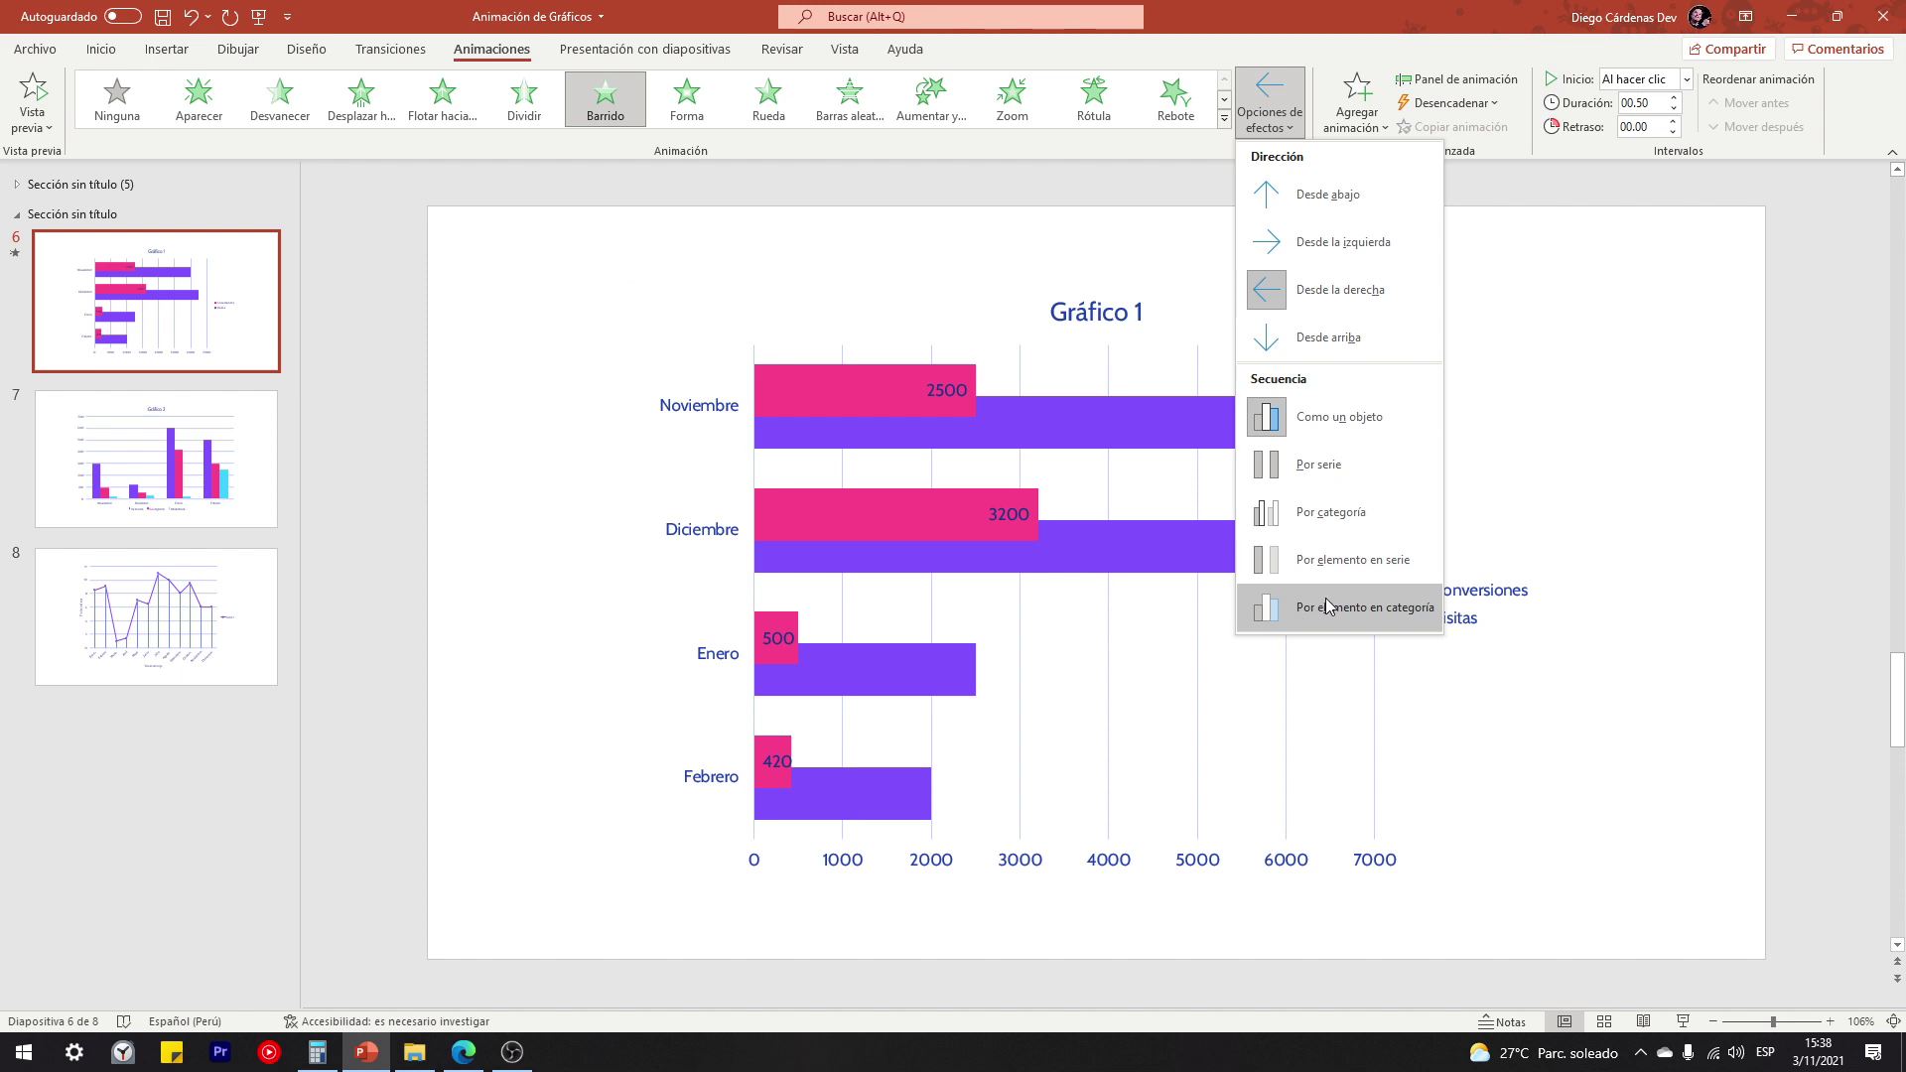
pyautogui.click(1330, 473)
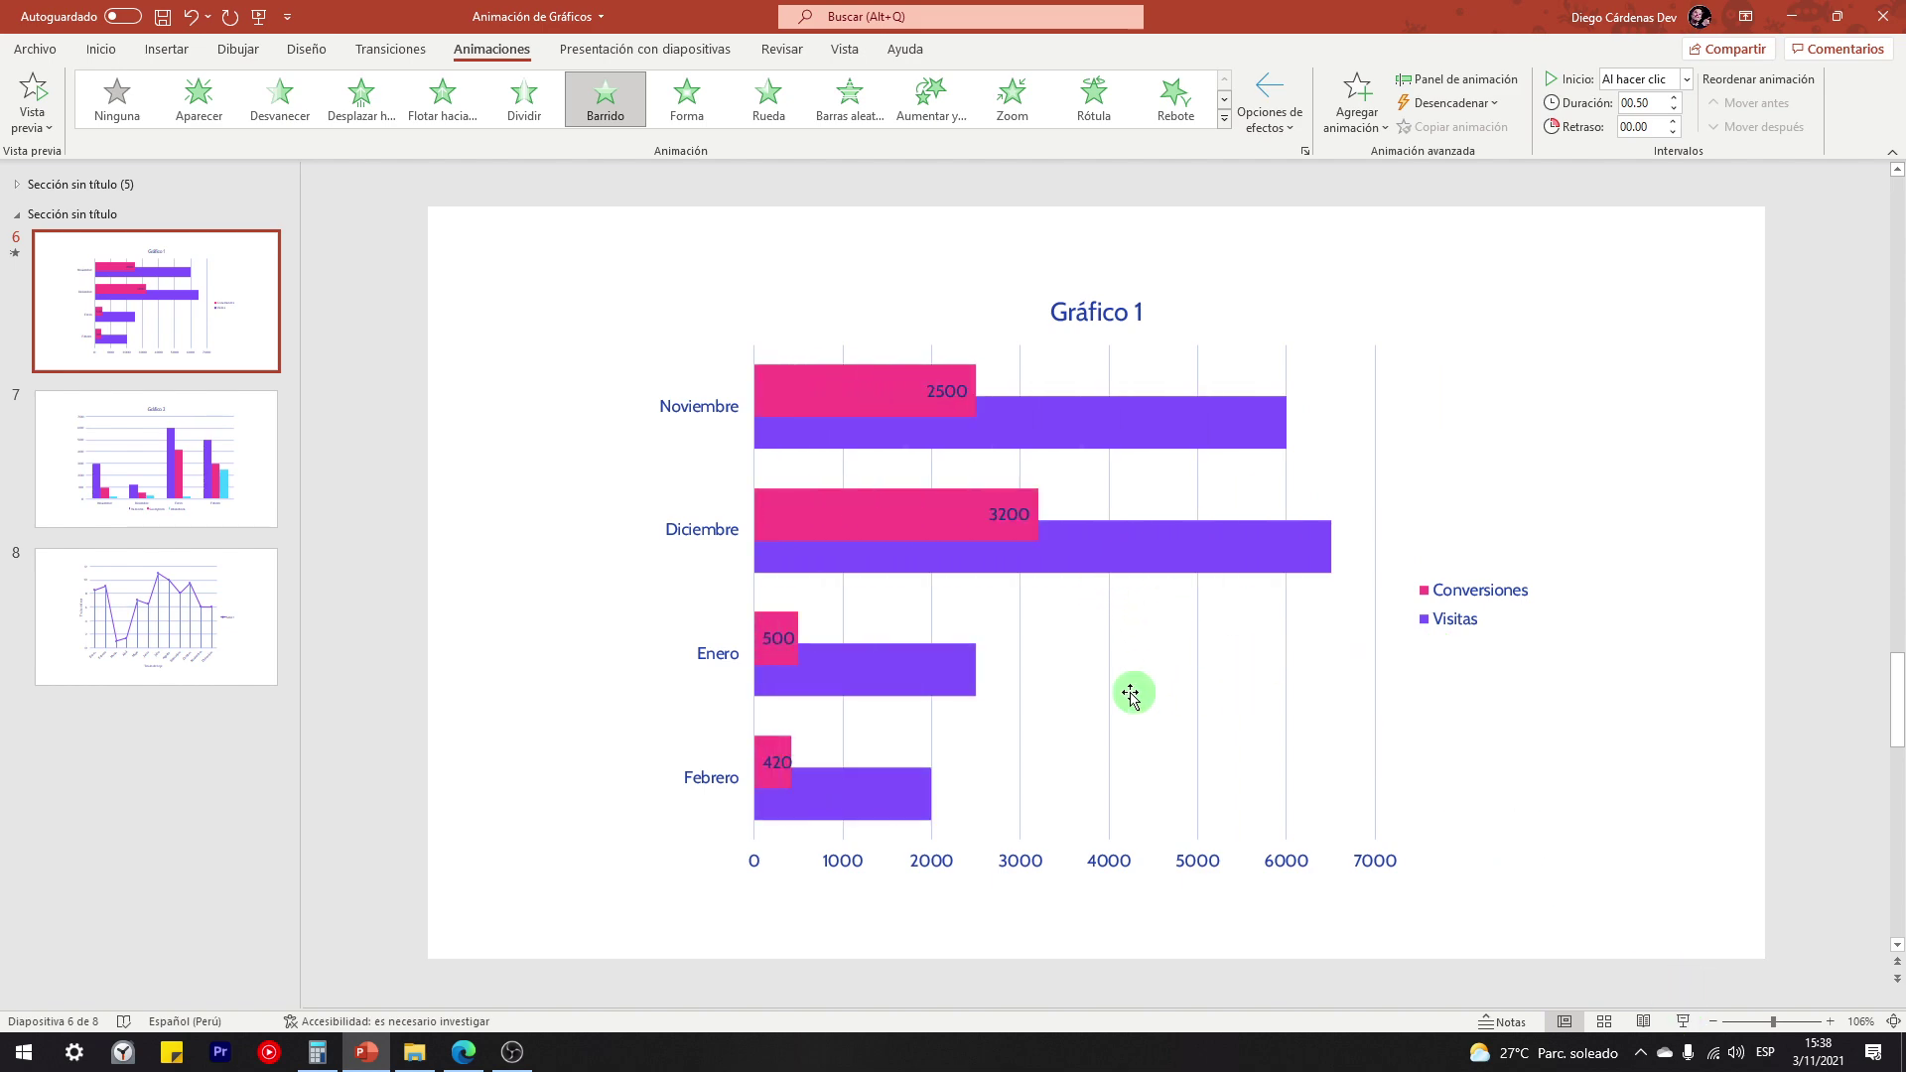
pyautogui.click(1681, 1022)
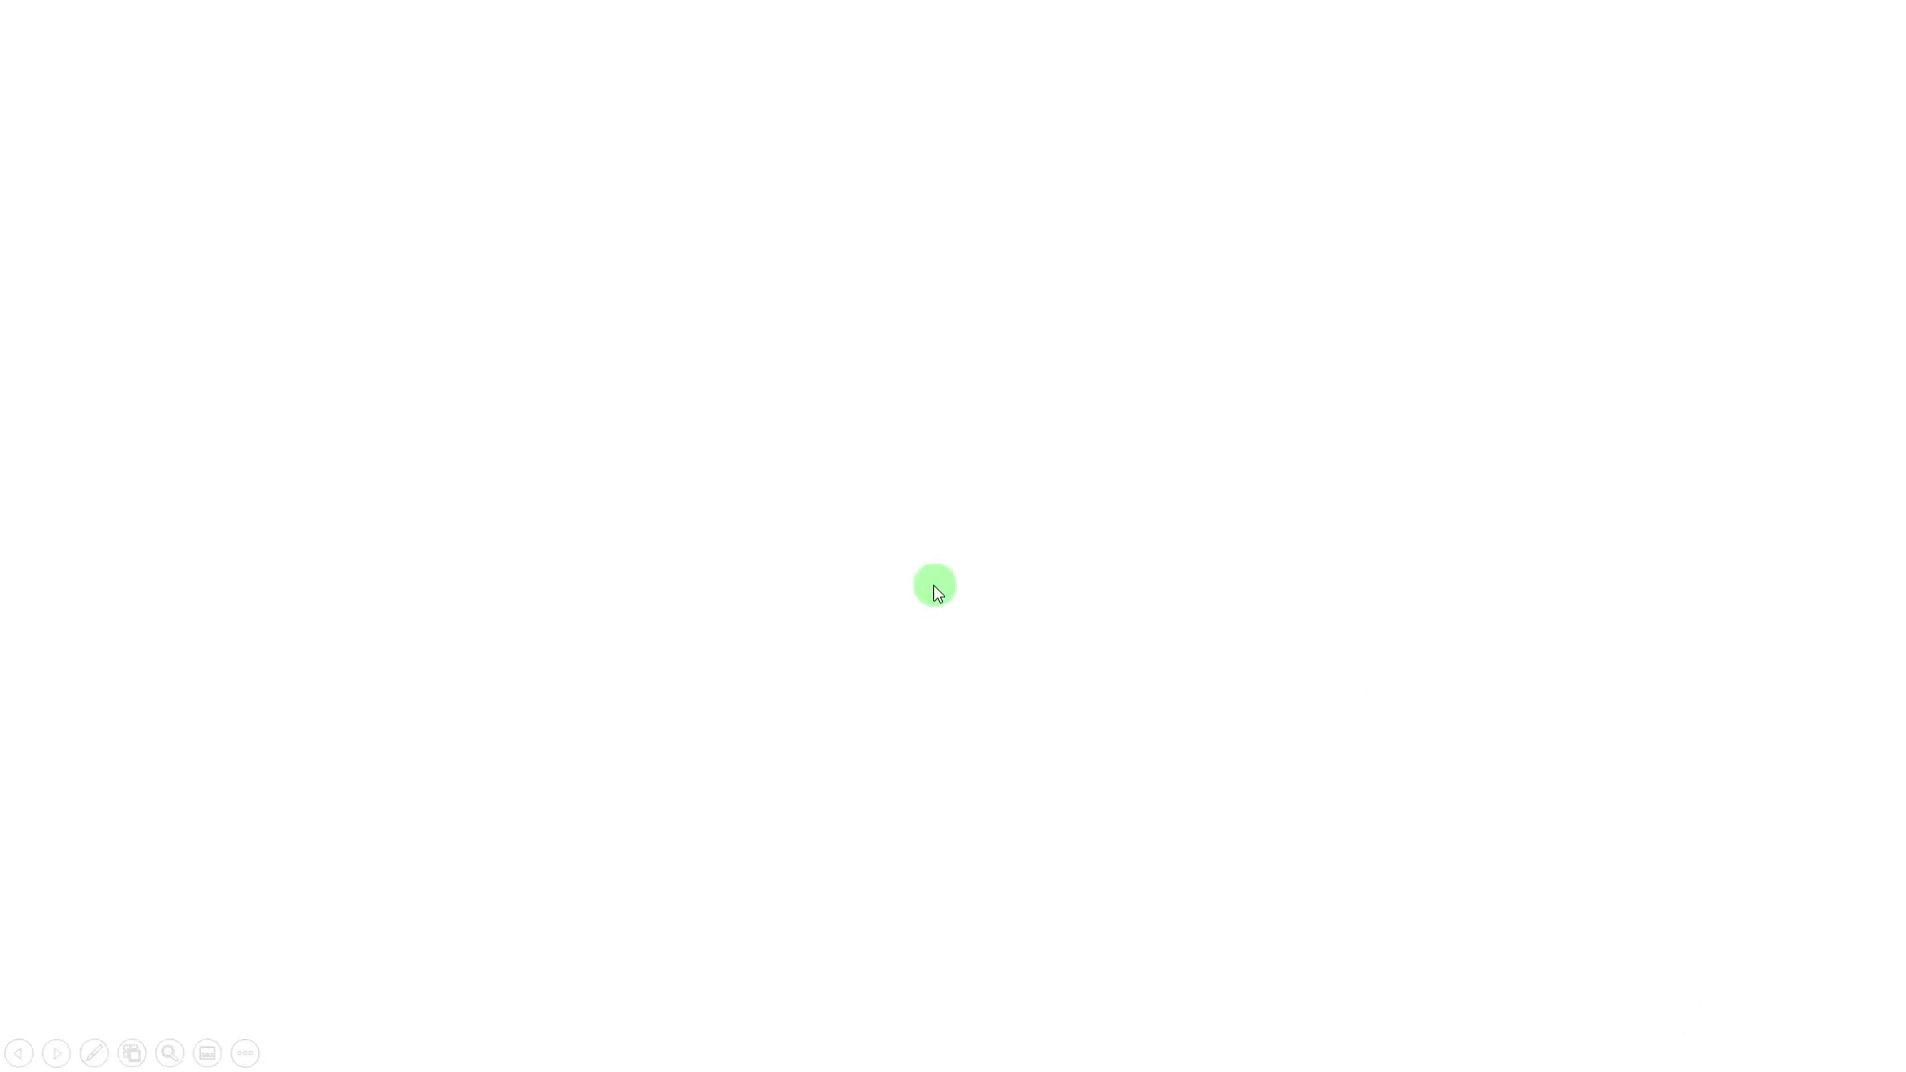
# Reveal the chart's title and axes, then the Visitas bars, then the Conversiones bars
pyautogui.click(1532, 413)
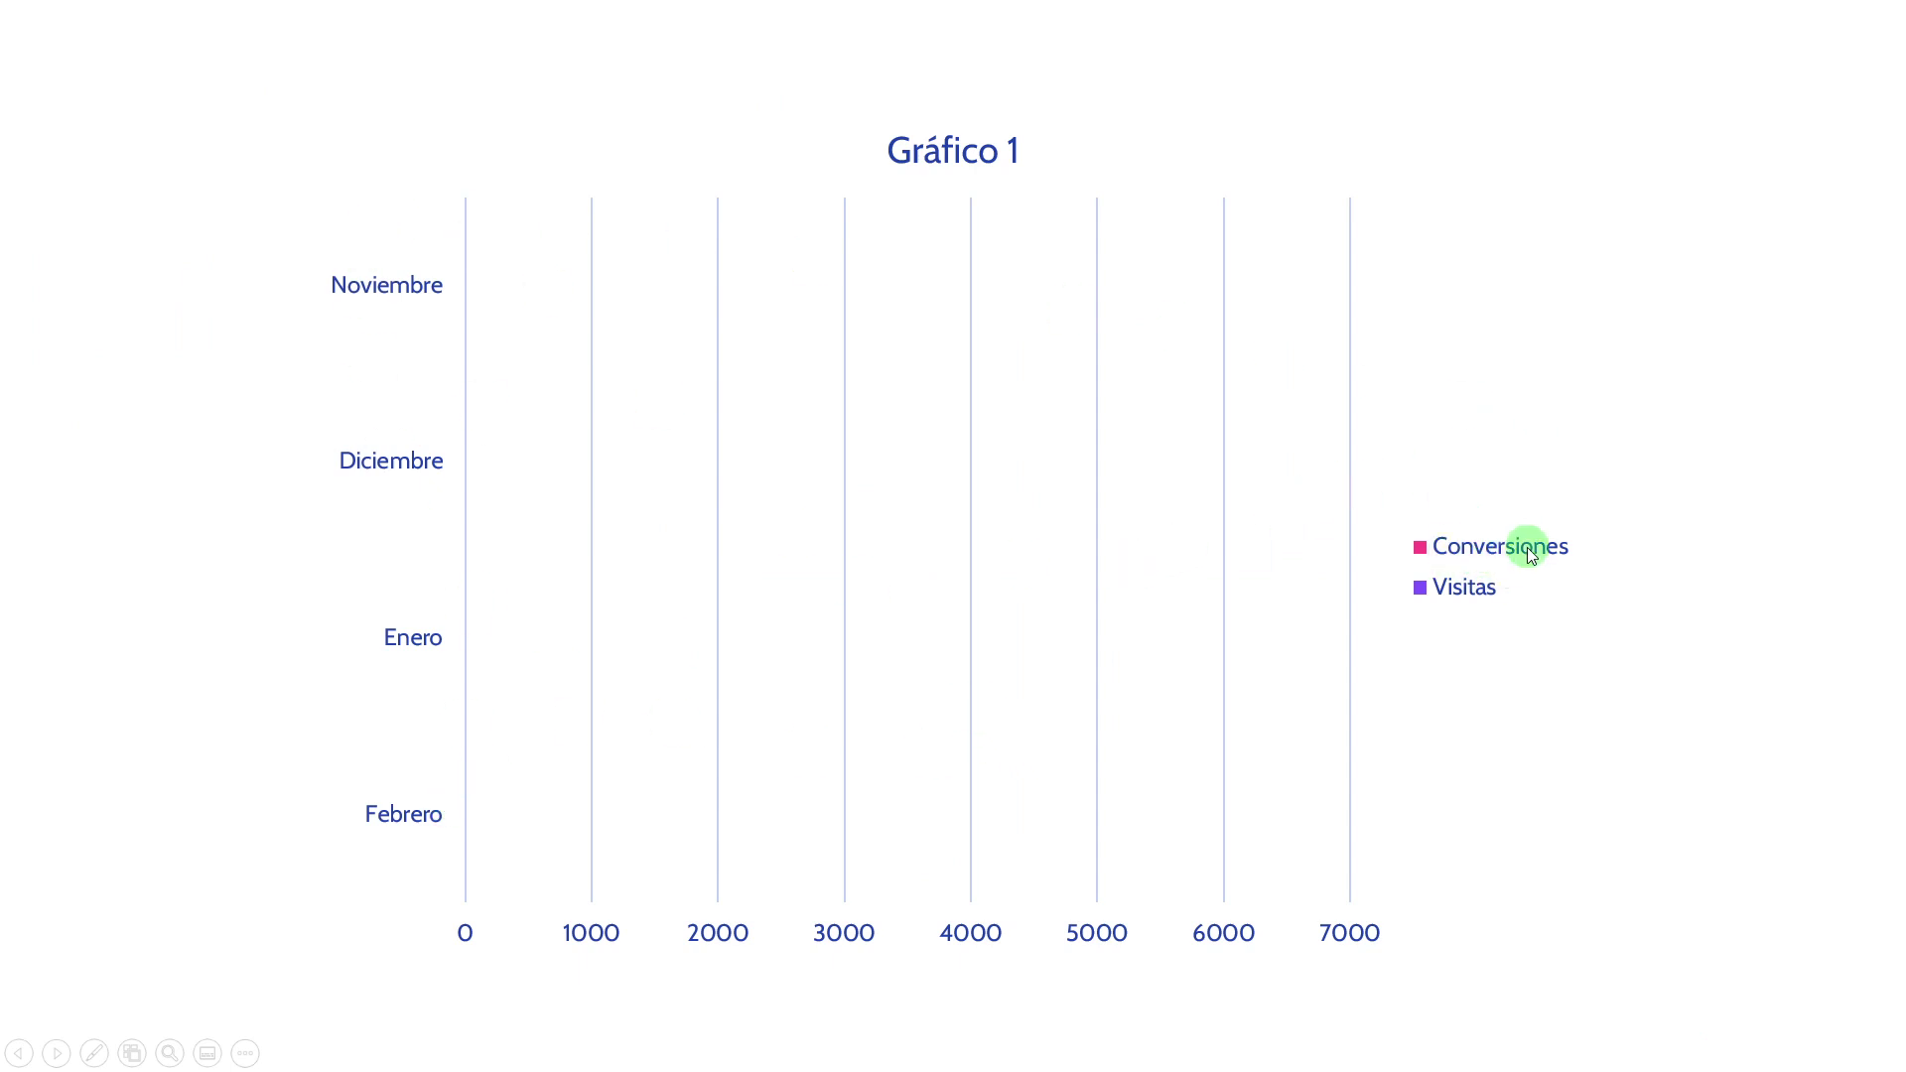
pyautogui.click(1558, 501)
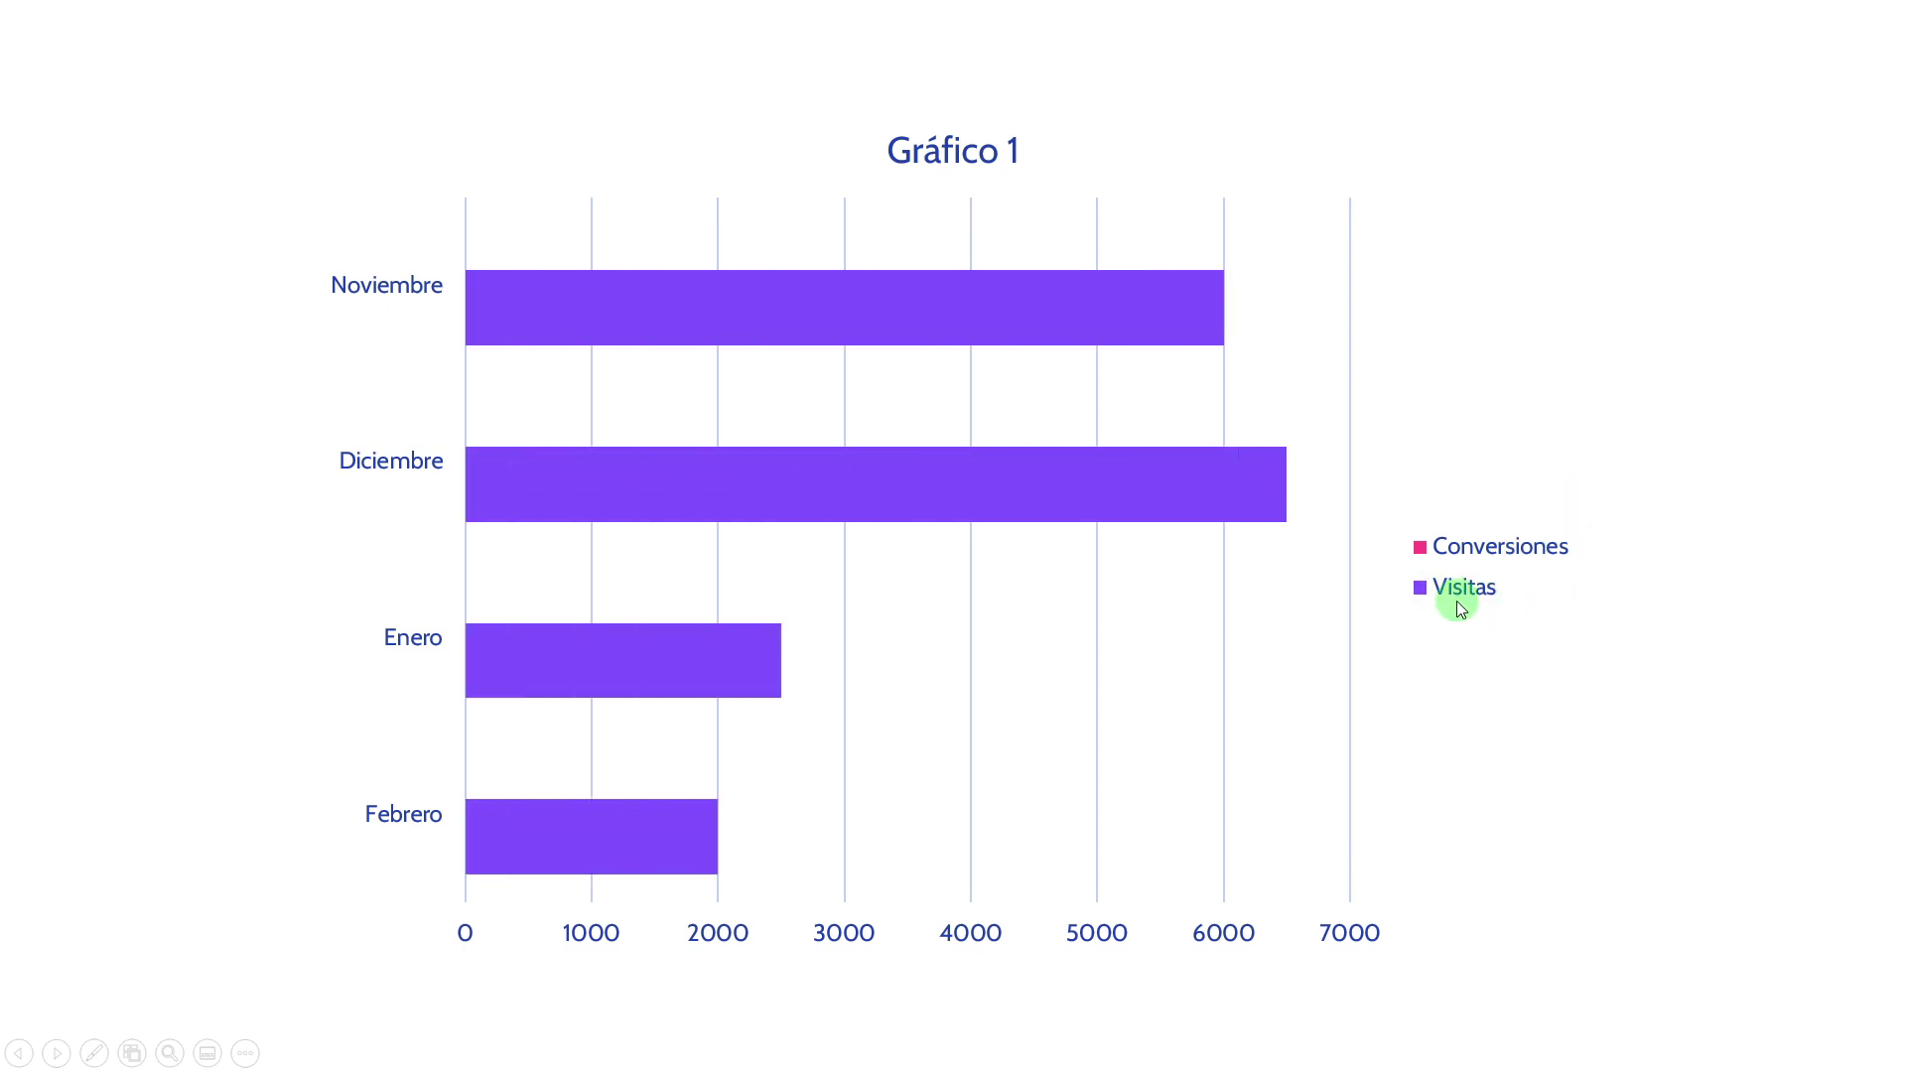
pyautogui.click(1509, 517)
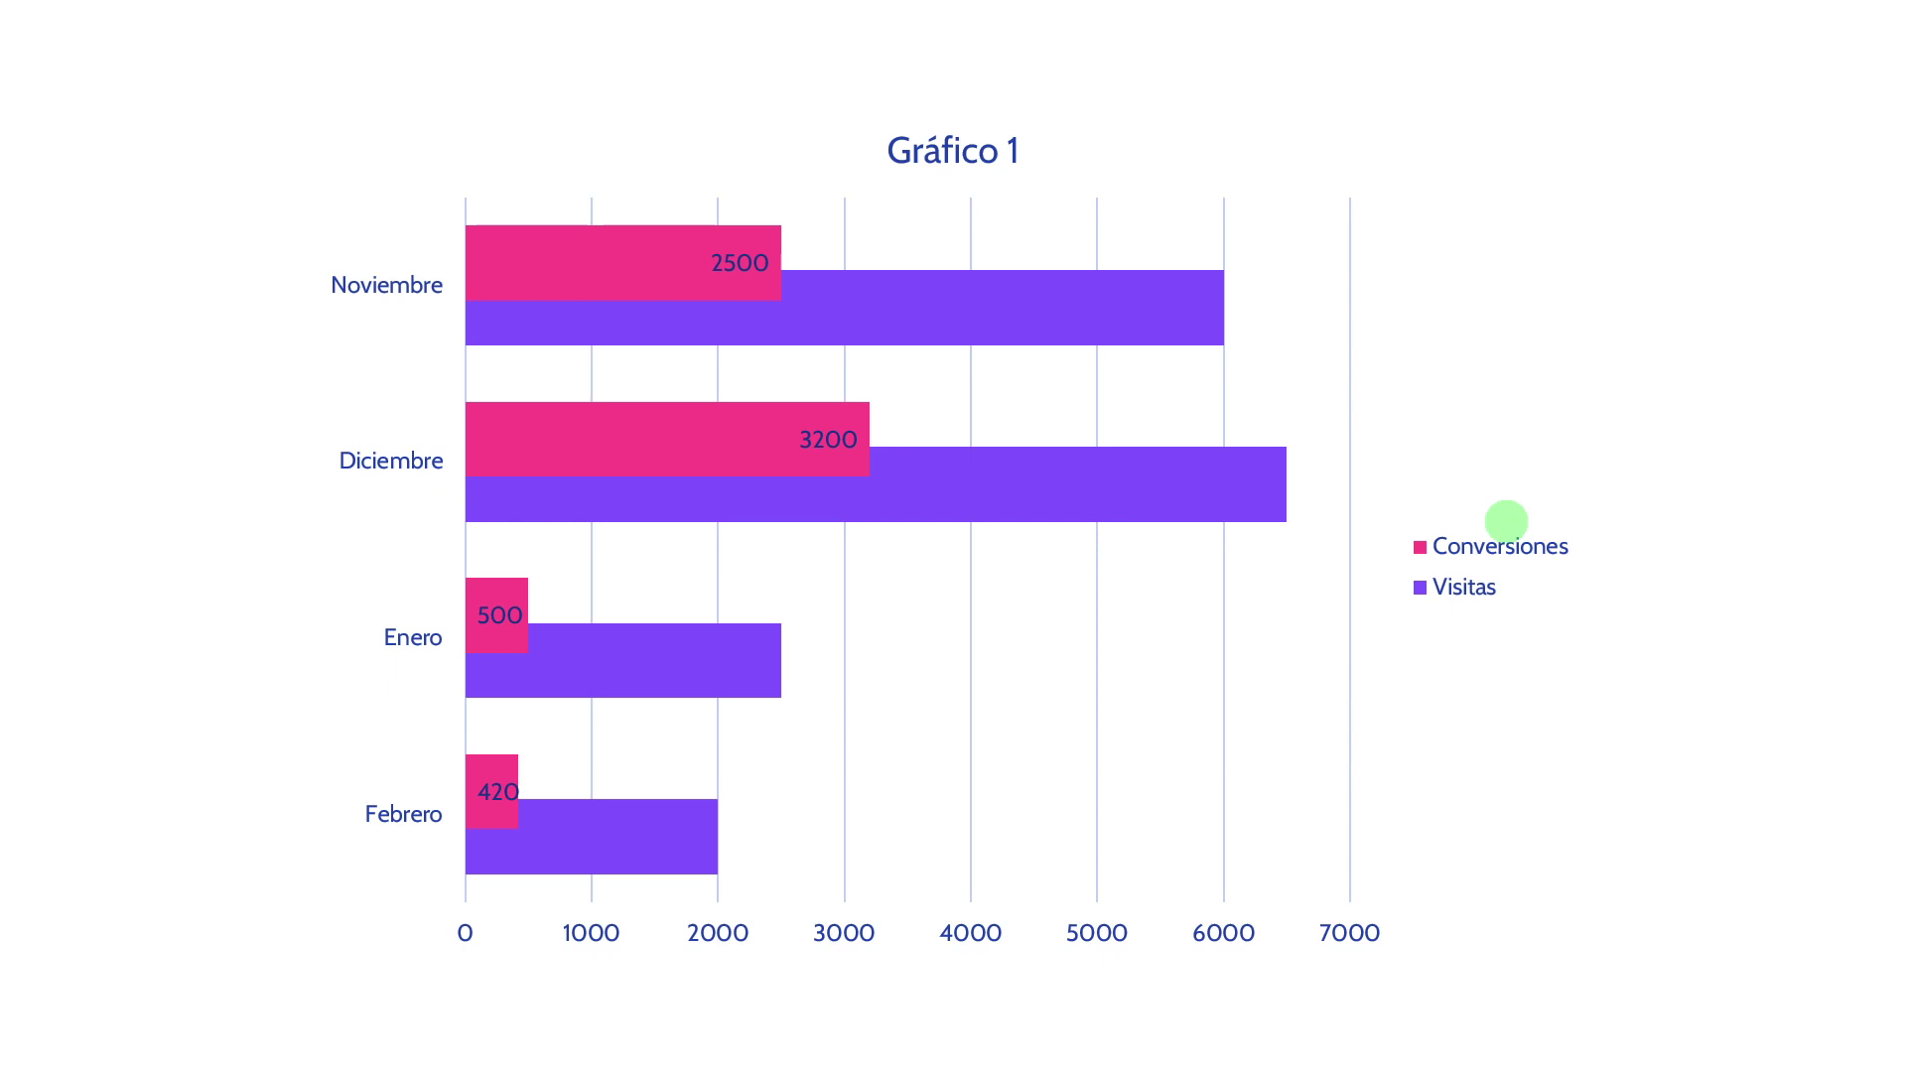
# Replay the chart from empty axes, revealing Visitas and then Conversiones again
pyautogui.click(1498, 543)
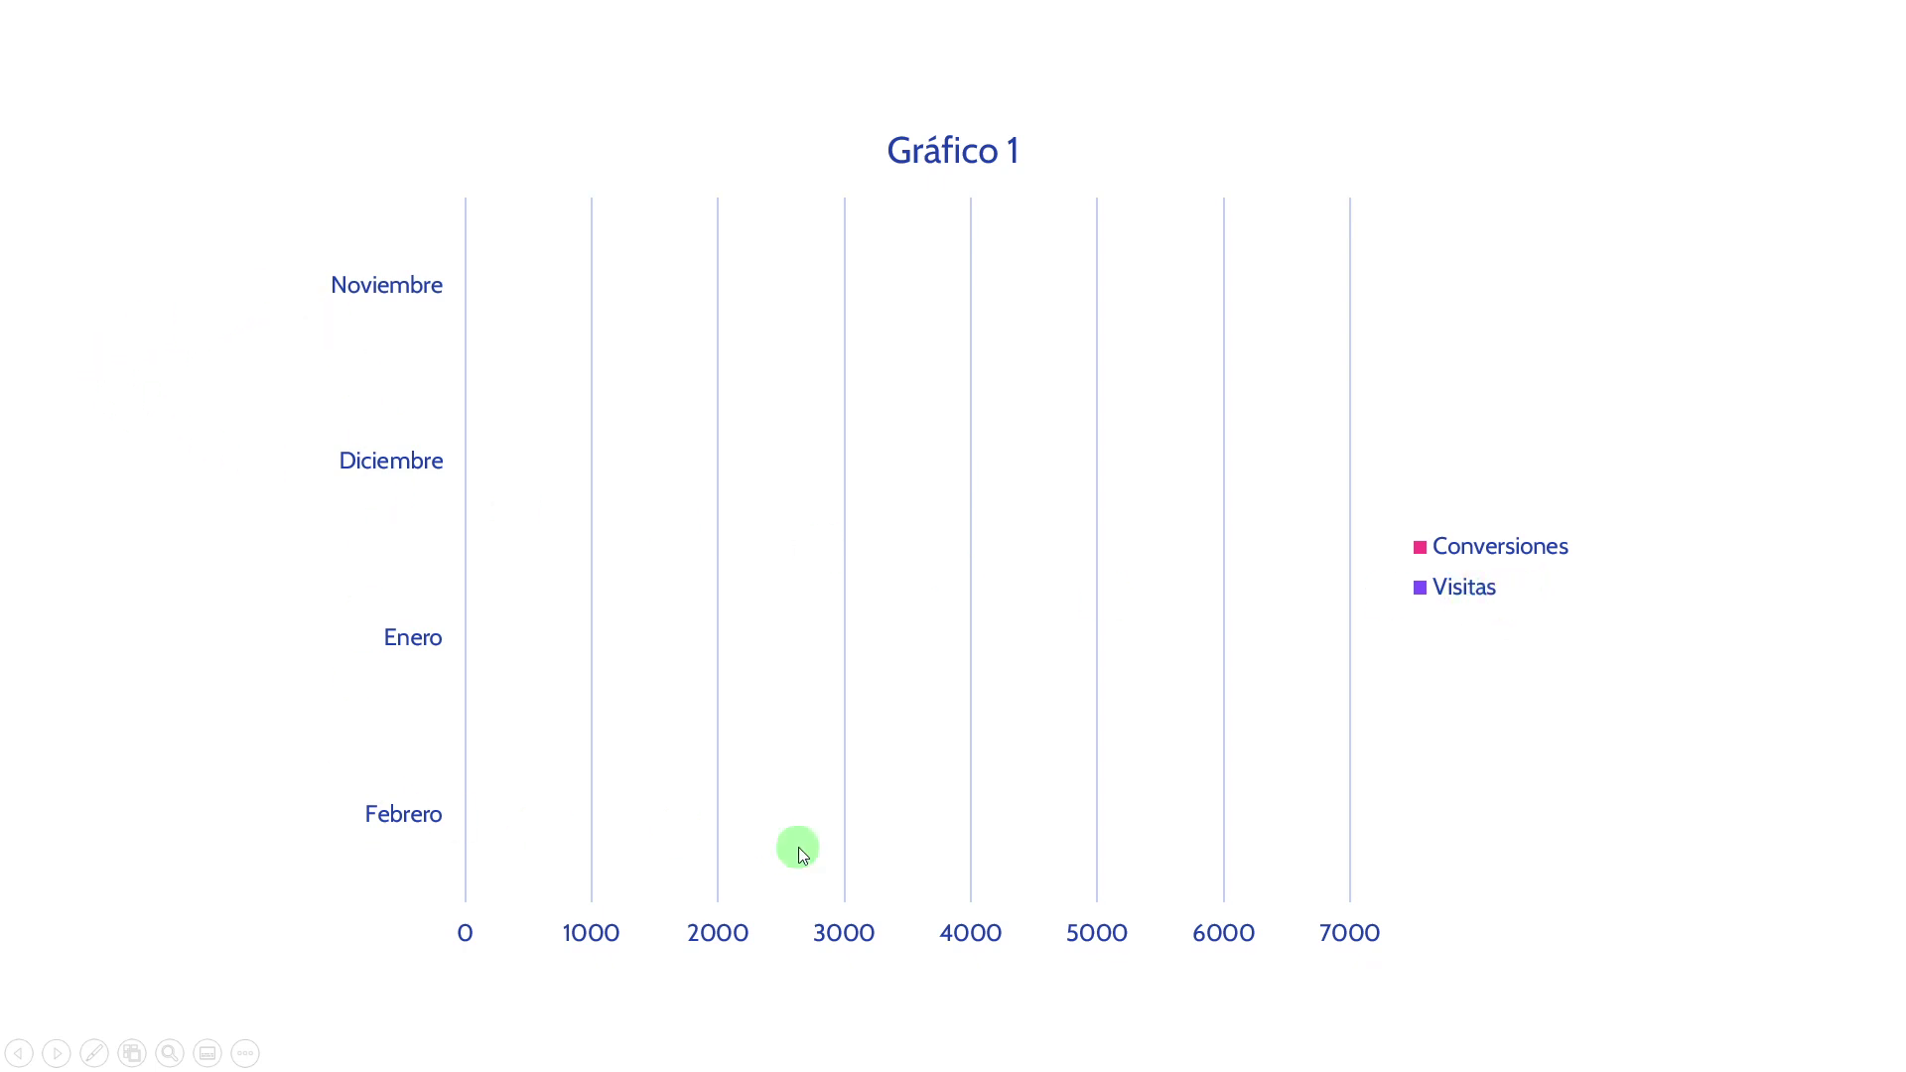
pyautogui.click(1590, 722)
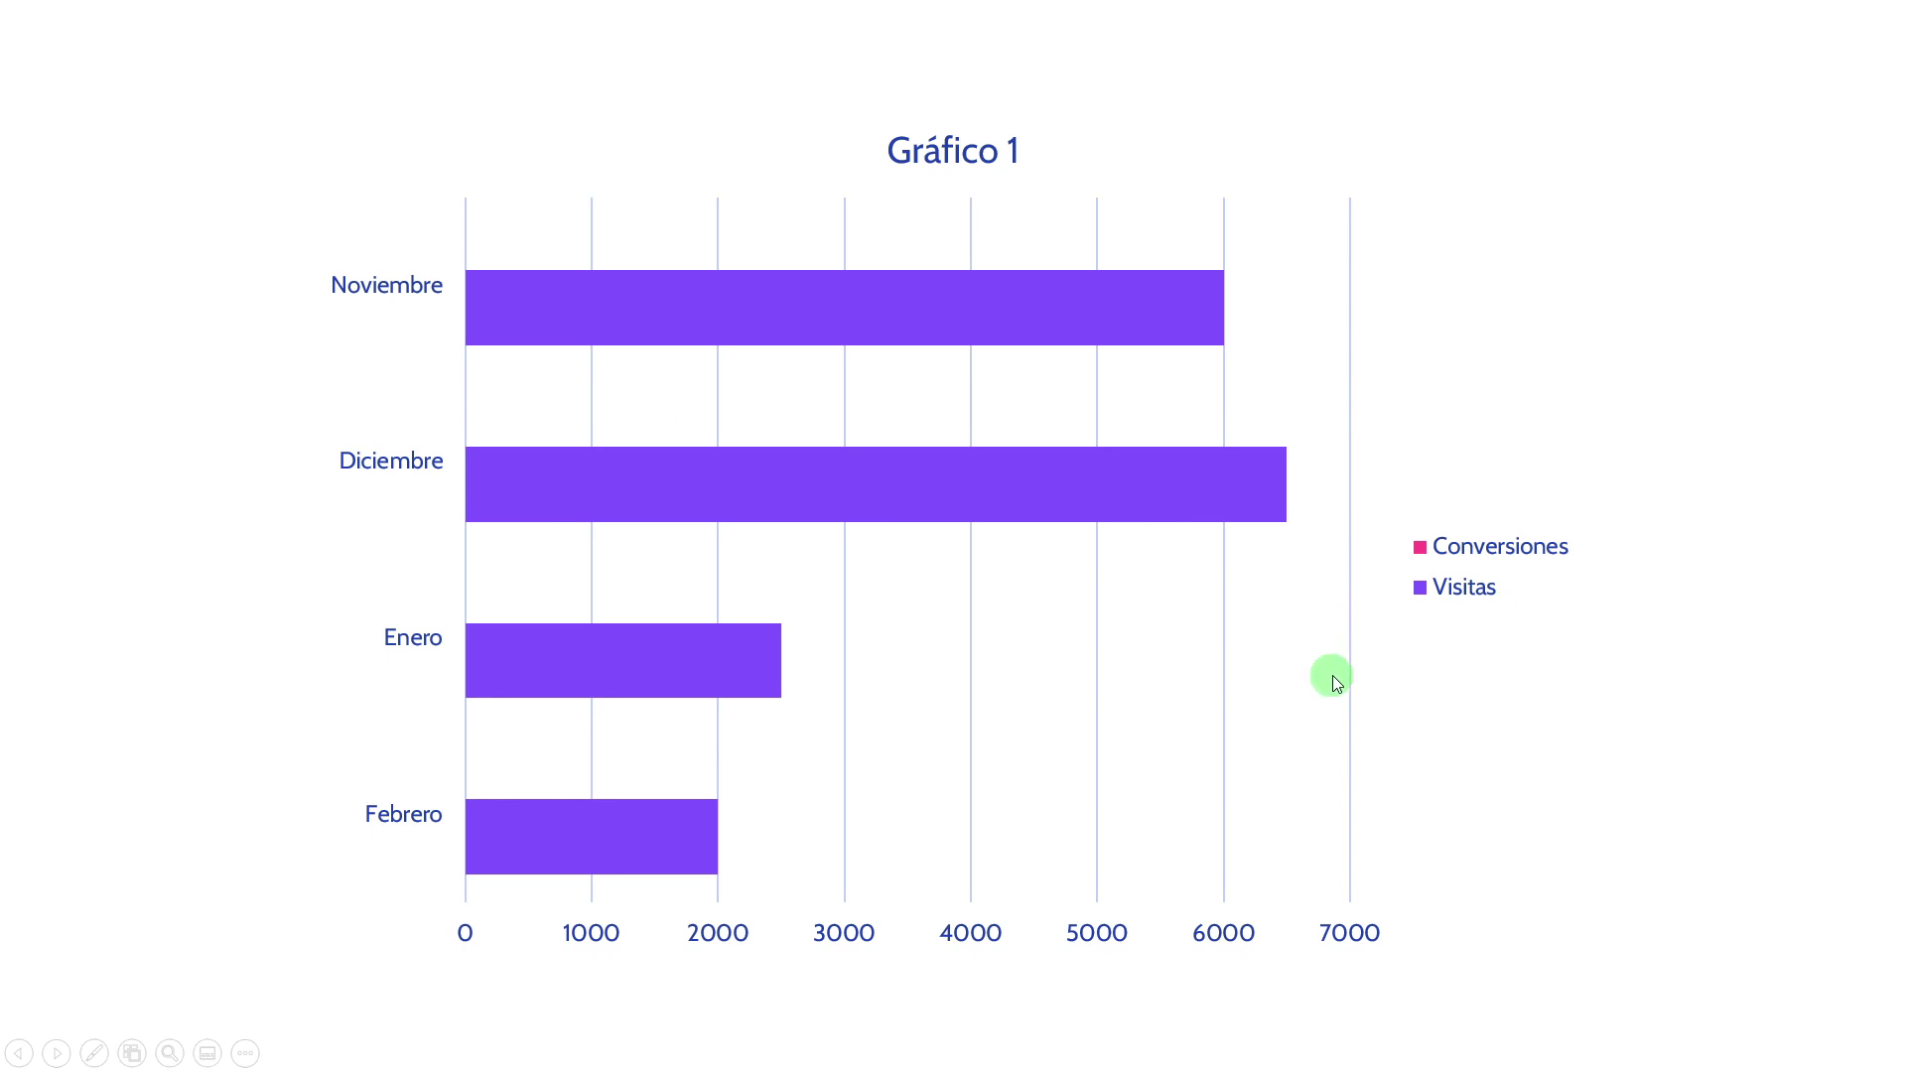
pyautogui.click(1588, 587)
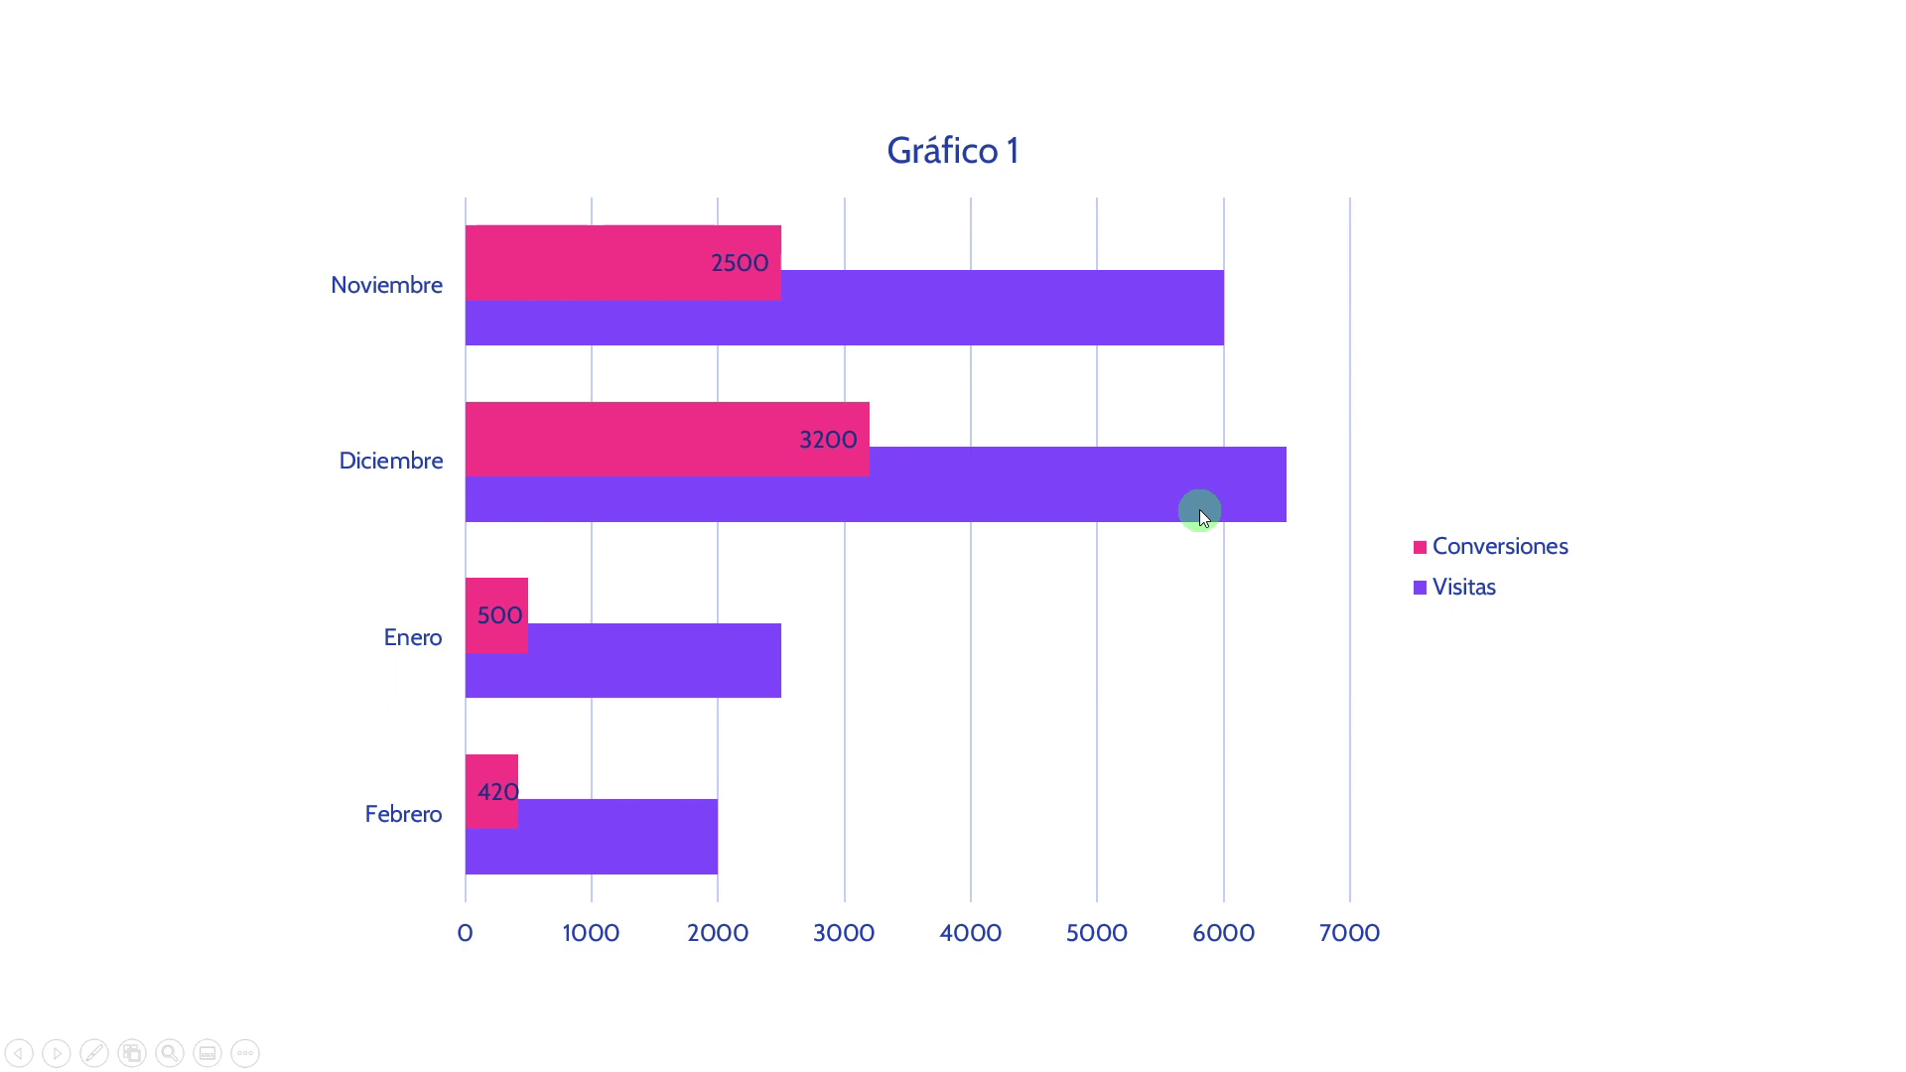
# Leave the show and preview slide 1's animations, bringing in the chart and its percentages
pyautogui.press('Escape')
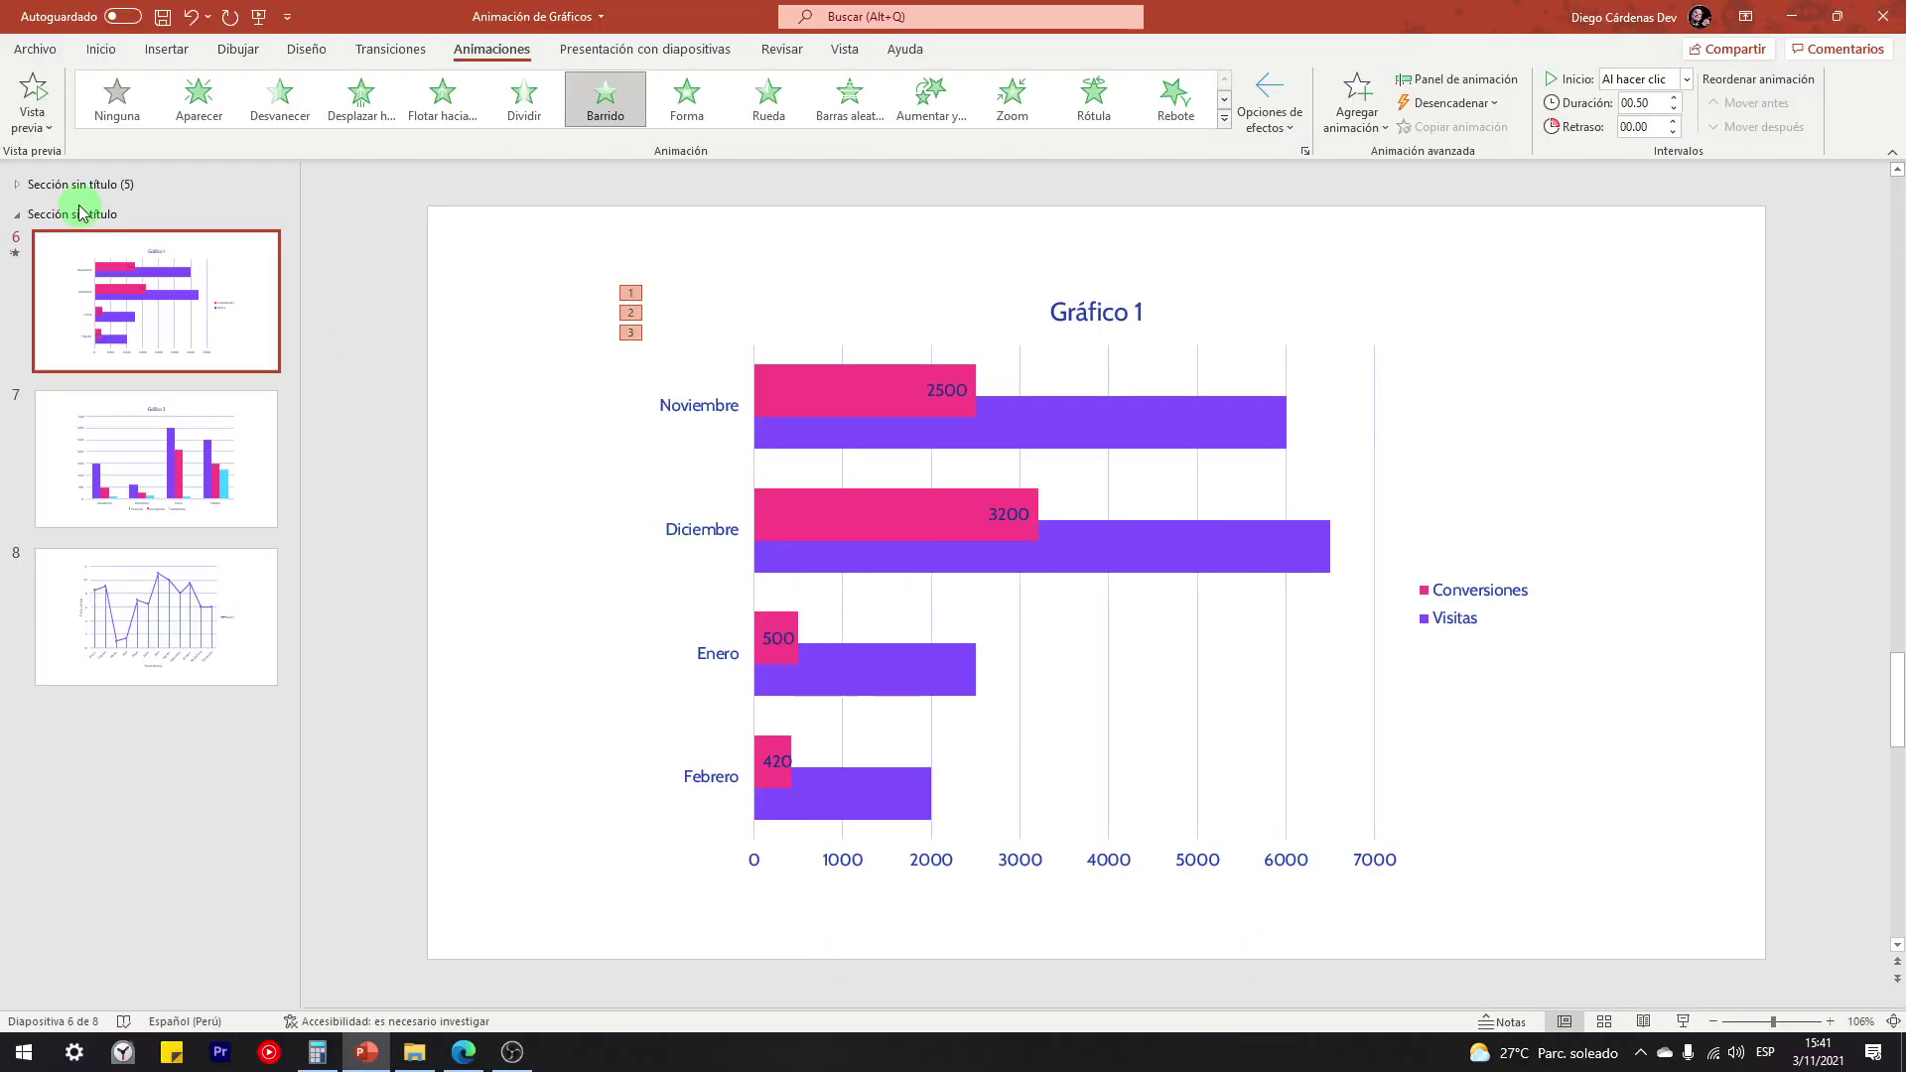
pyautogui.click(17, 183)
pyautogui.click(149, 266)
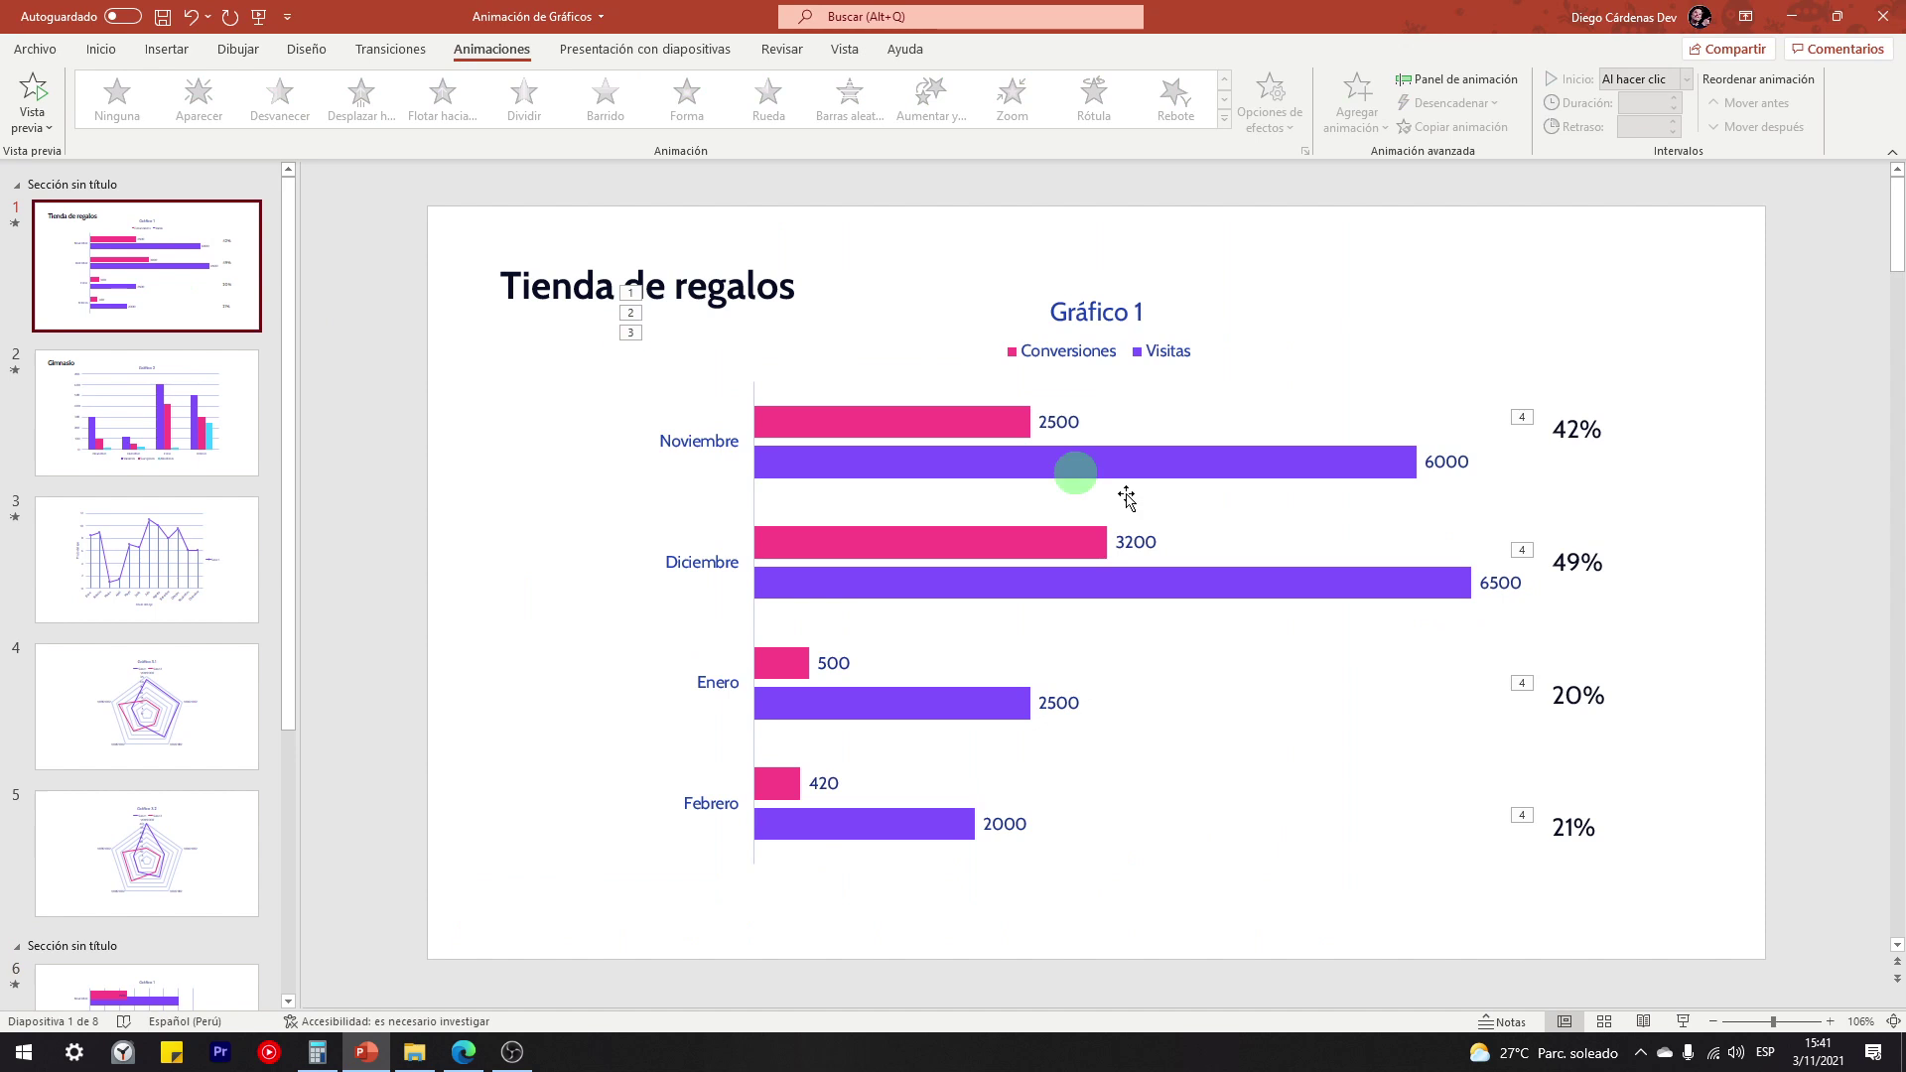
pyautogui.click(1682, 1023)
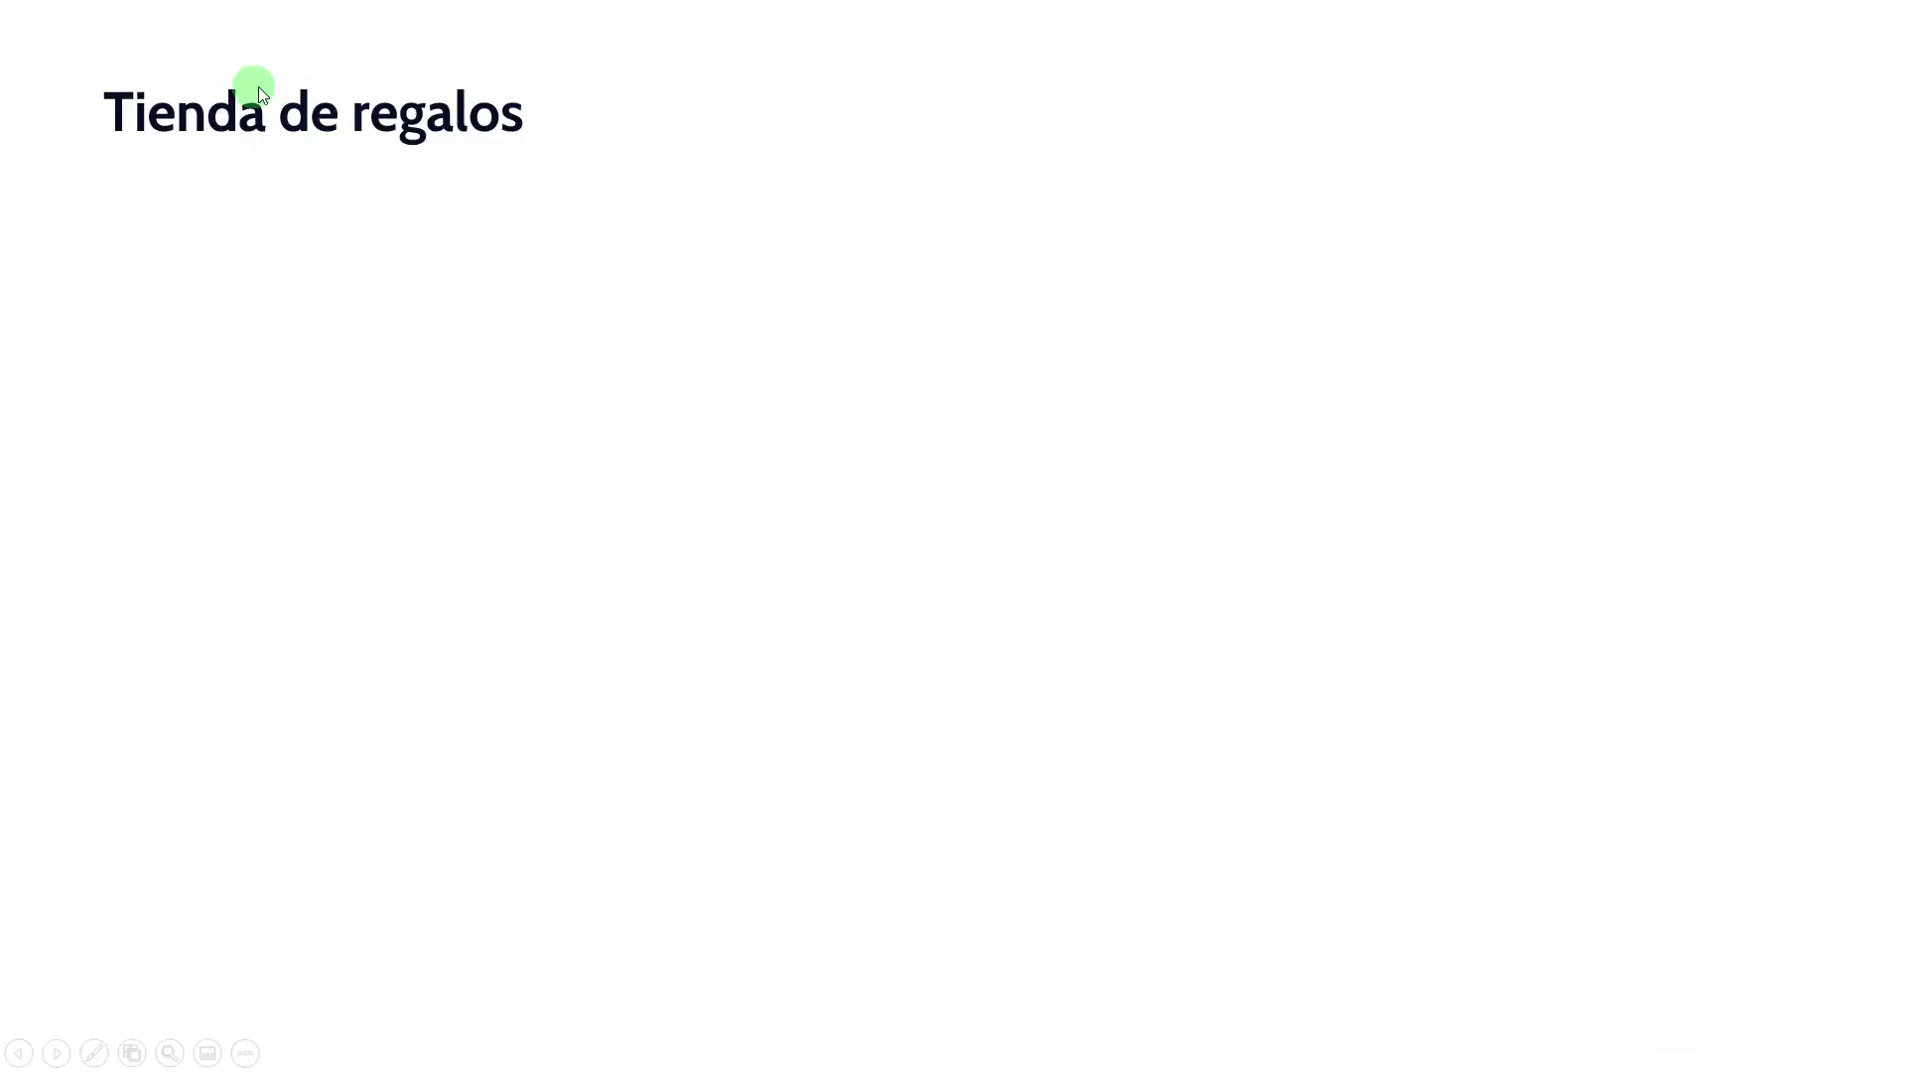
pyautogui.click(1346, 551)
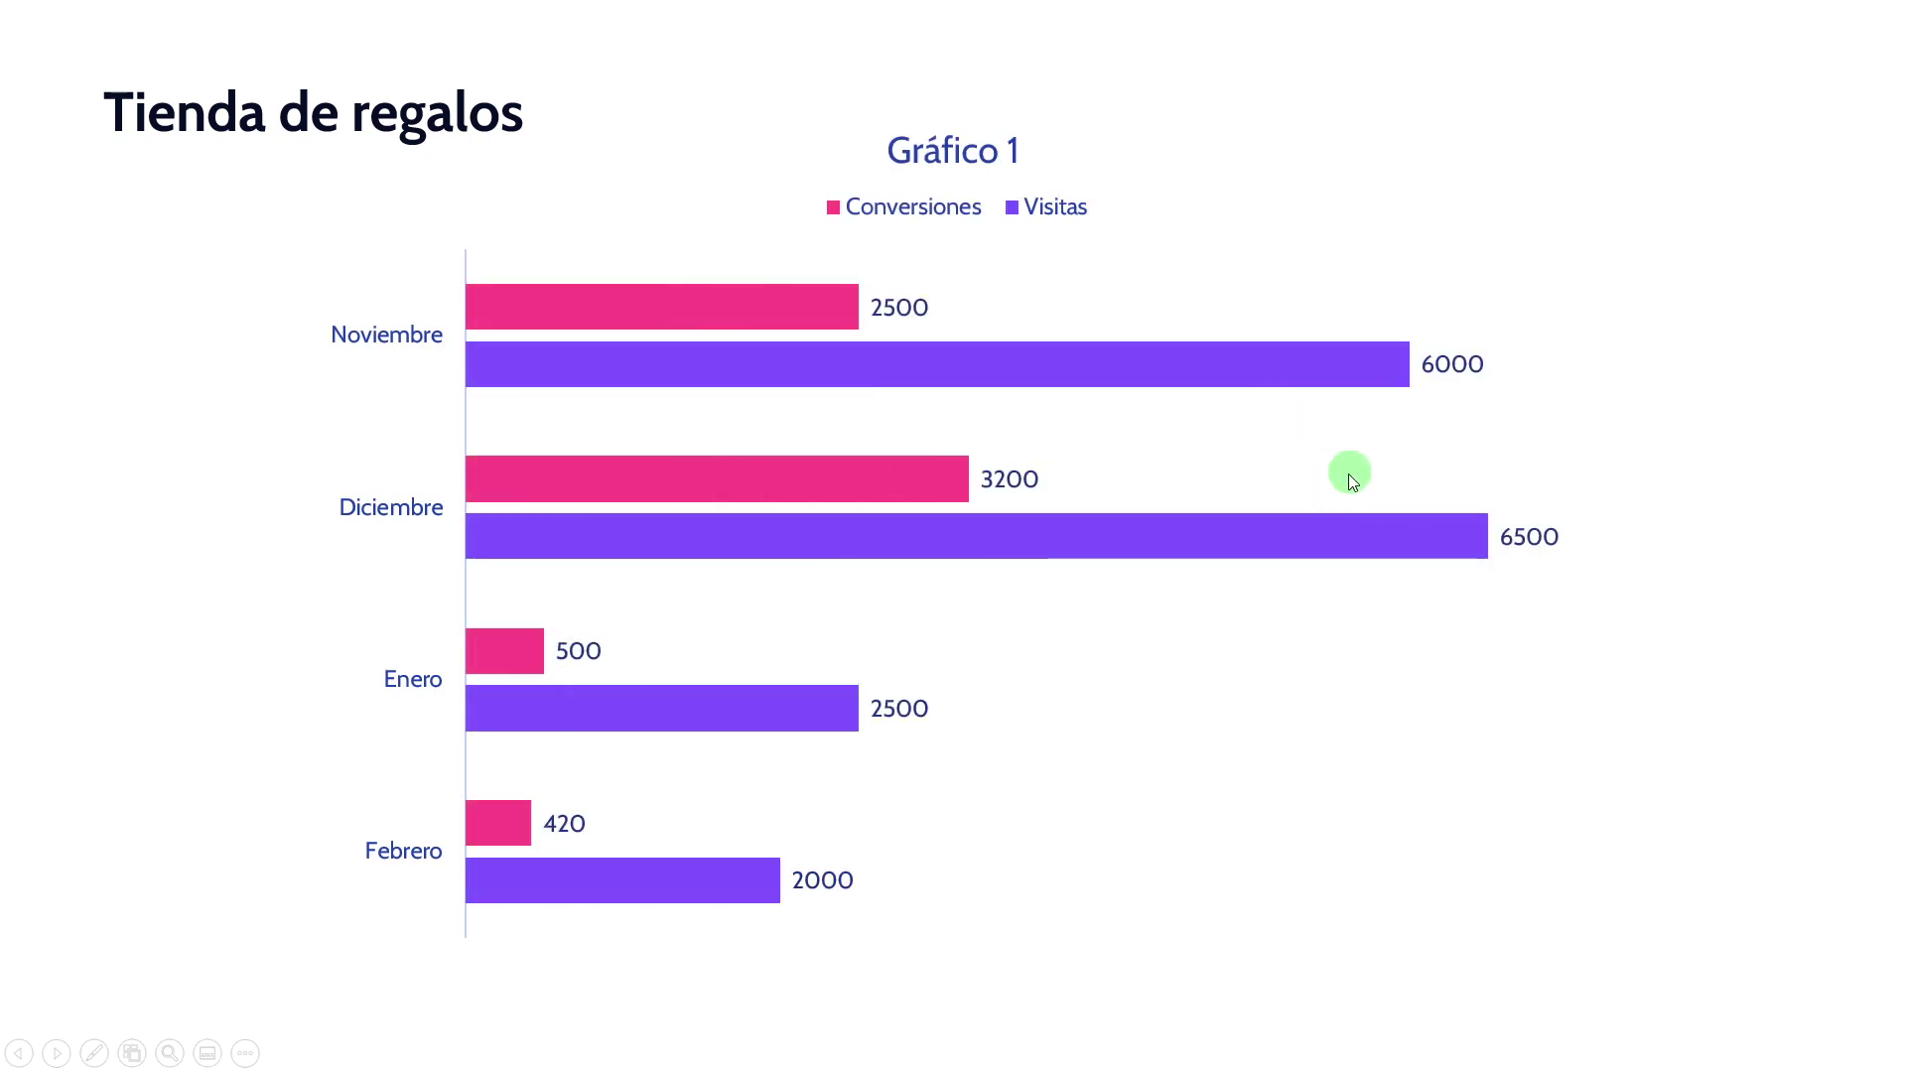
pyautogui.click(1176, 496)
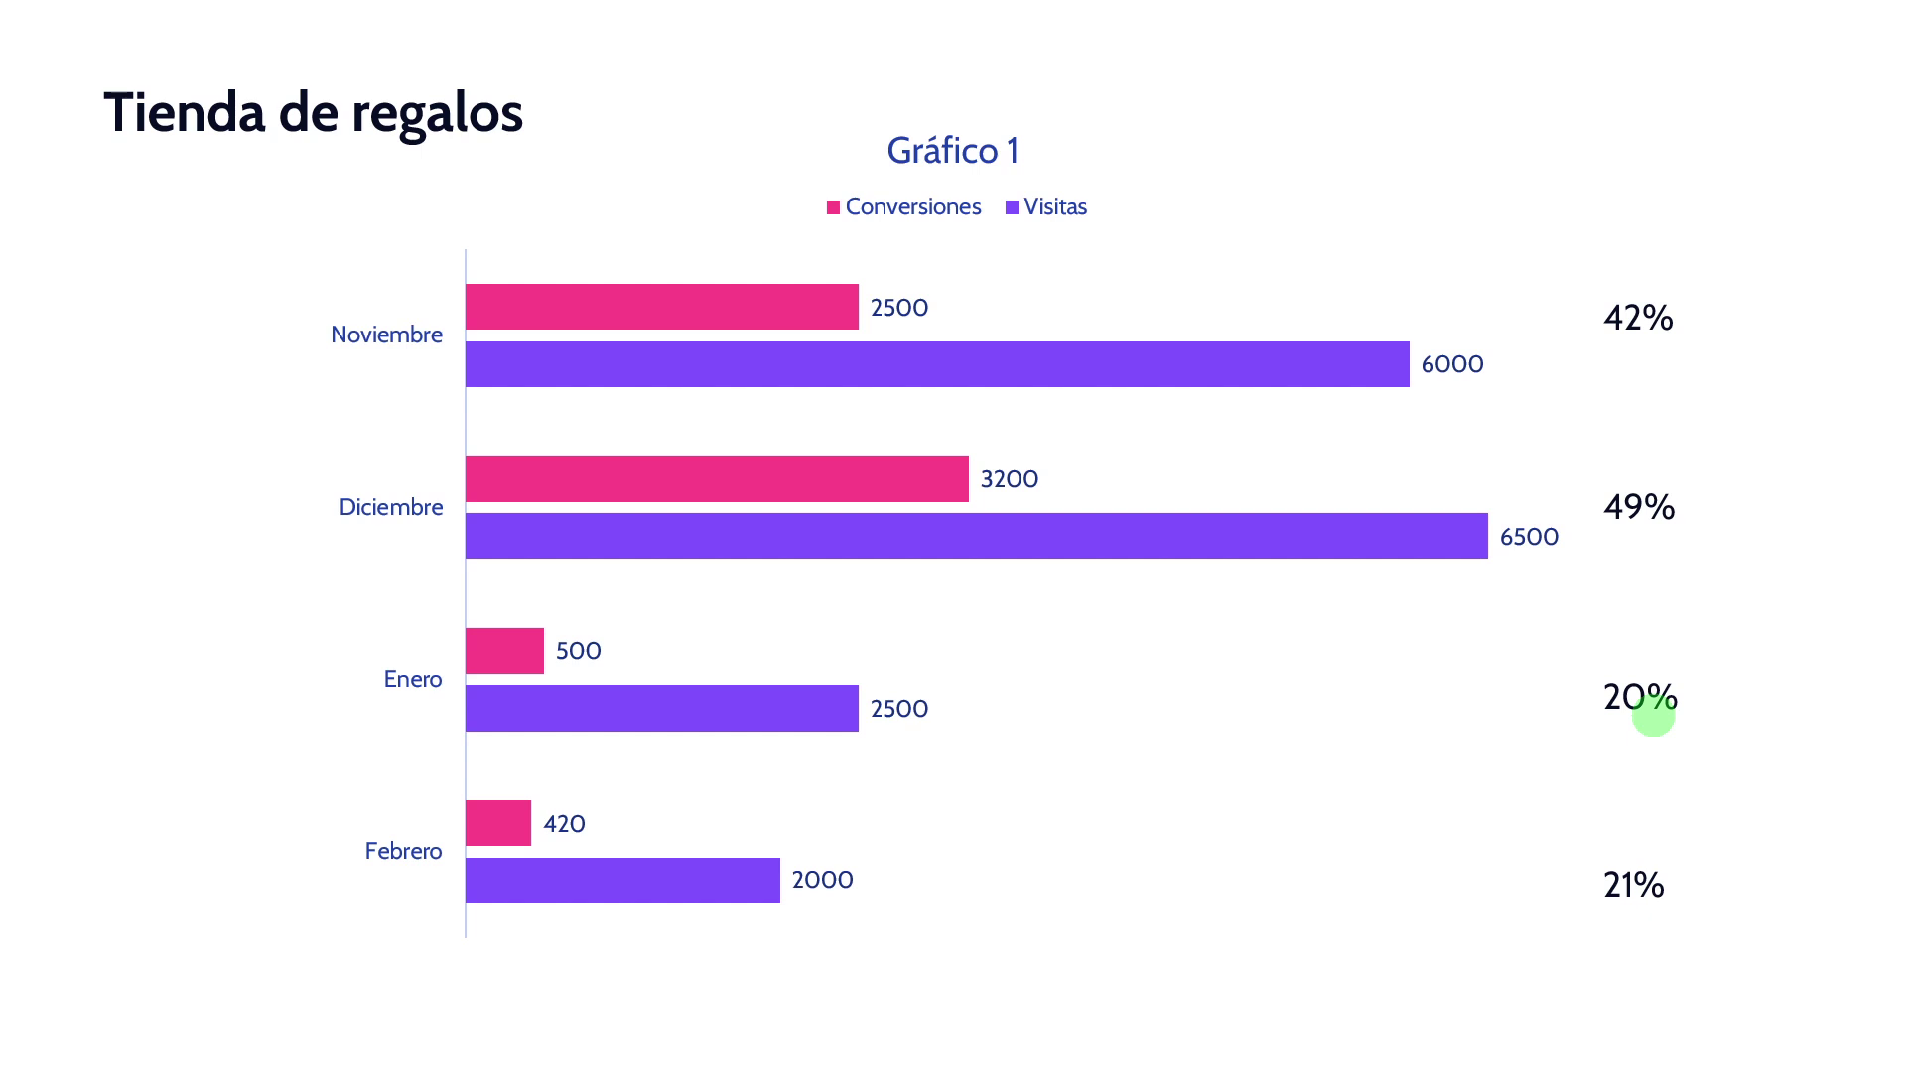
# Exit the slide show, collapse the first section and open slide 7 with Gráfico 2
pyautogui.press('Escape')
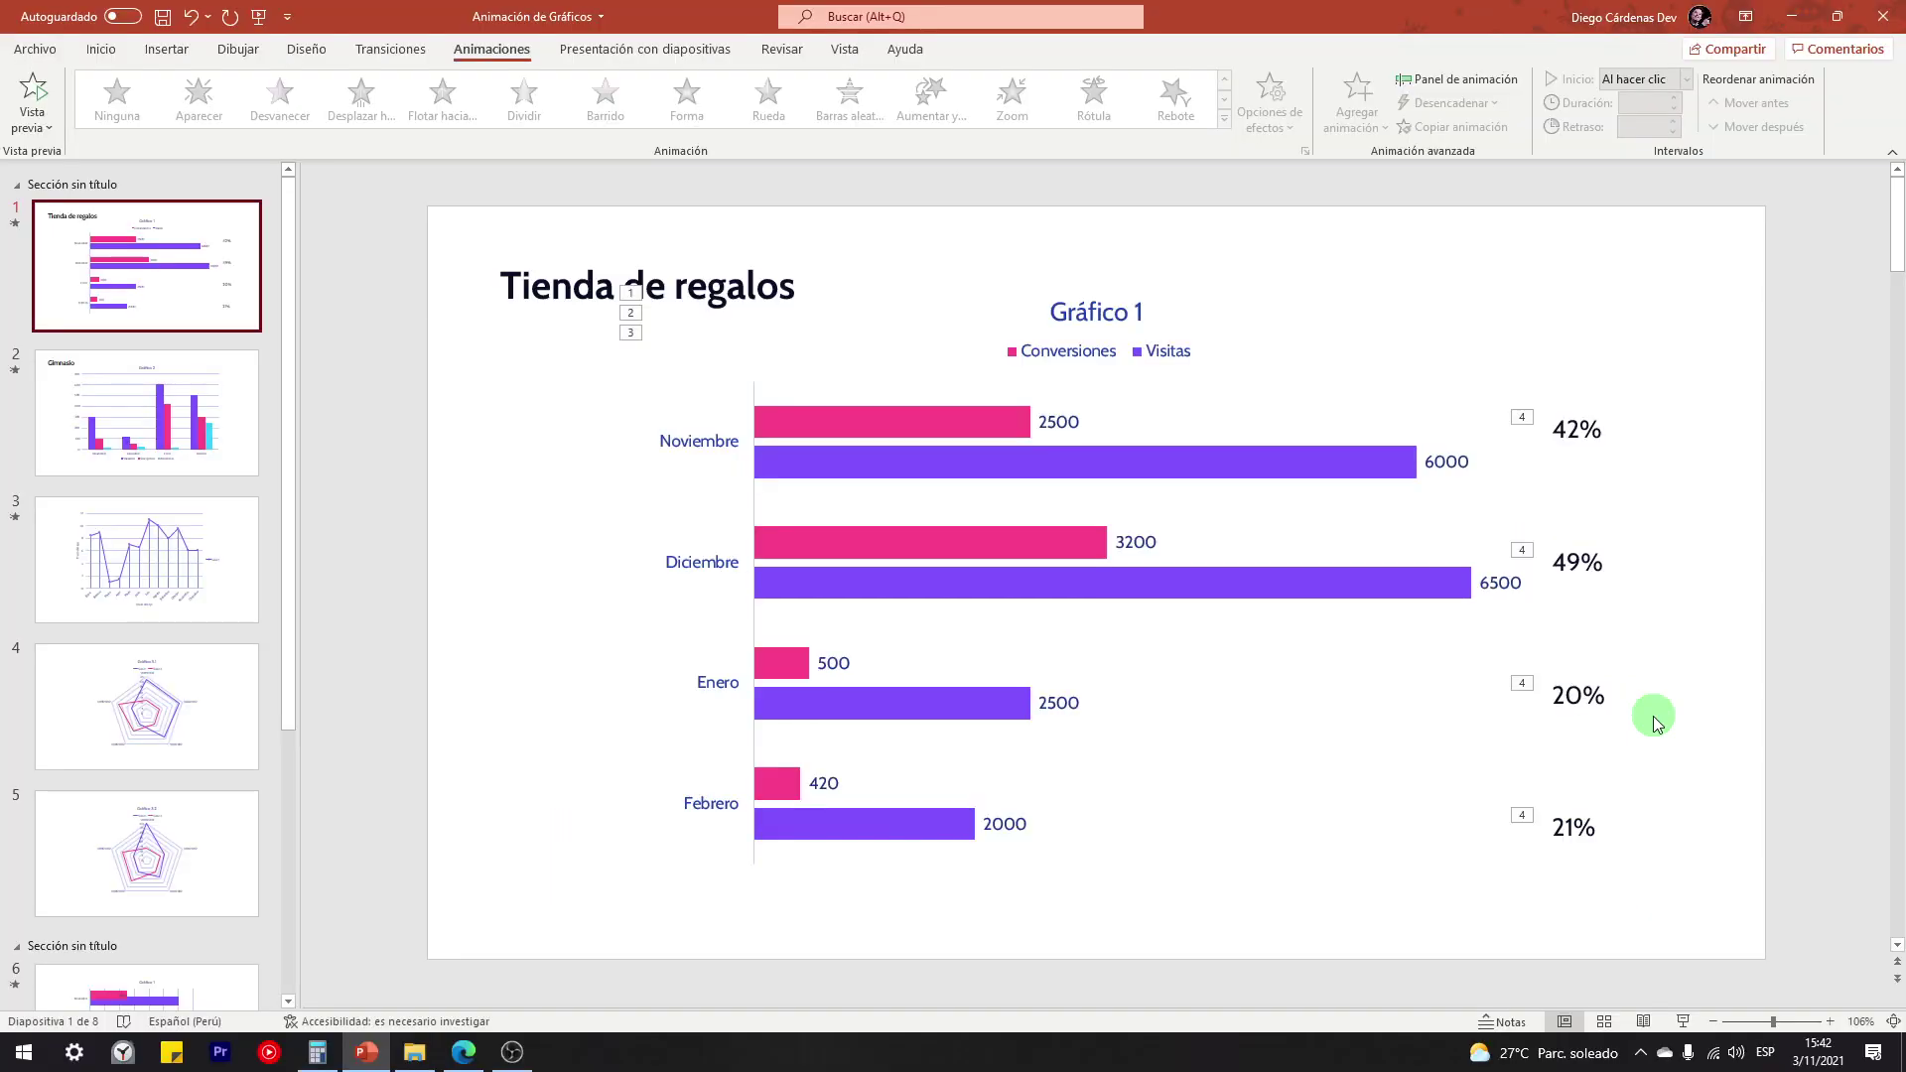
pyautogui.click(21, 191)
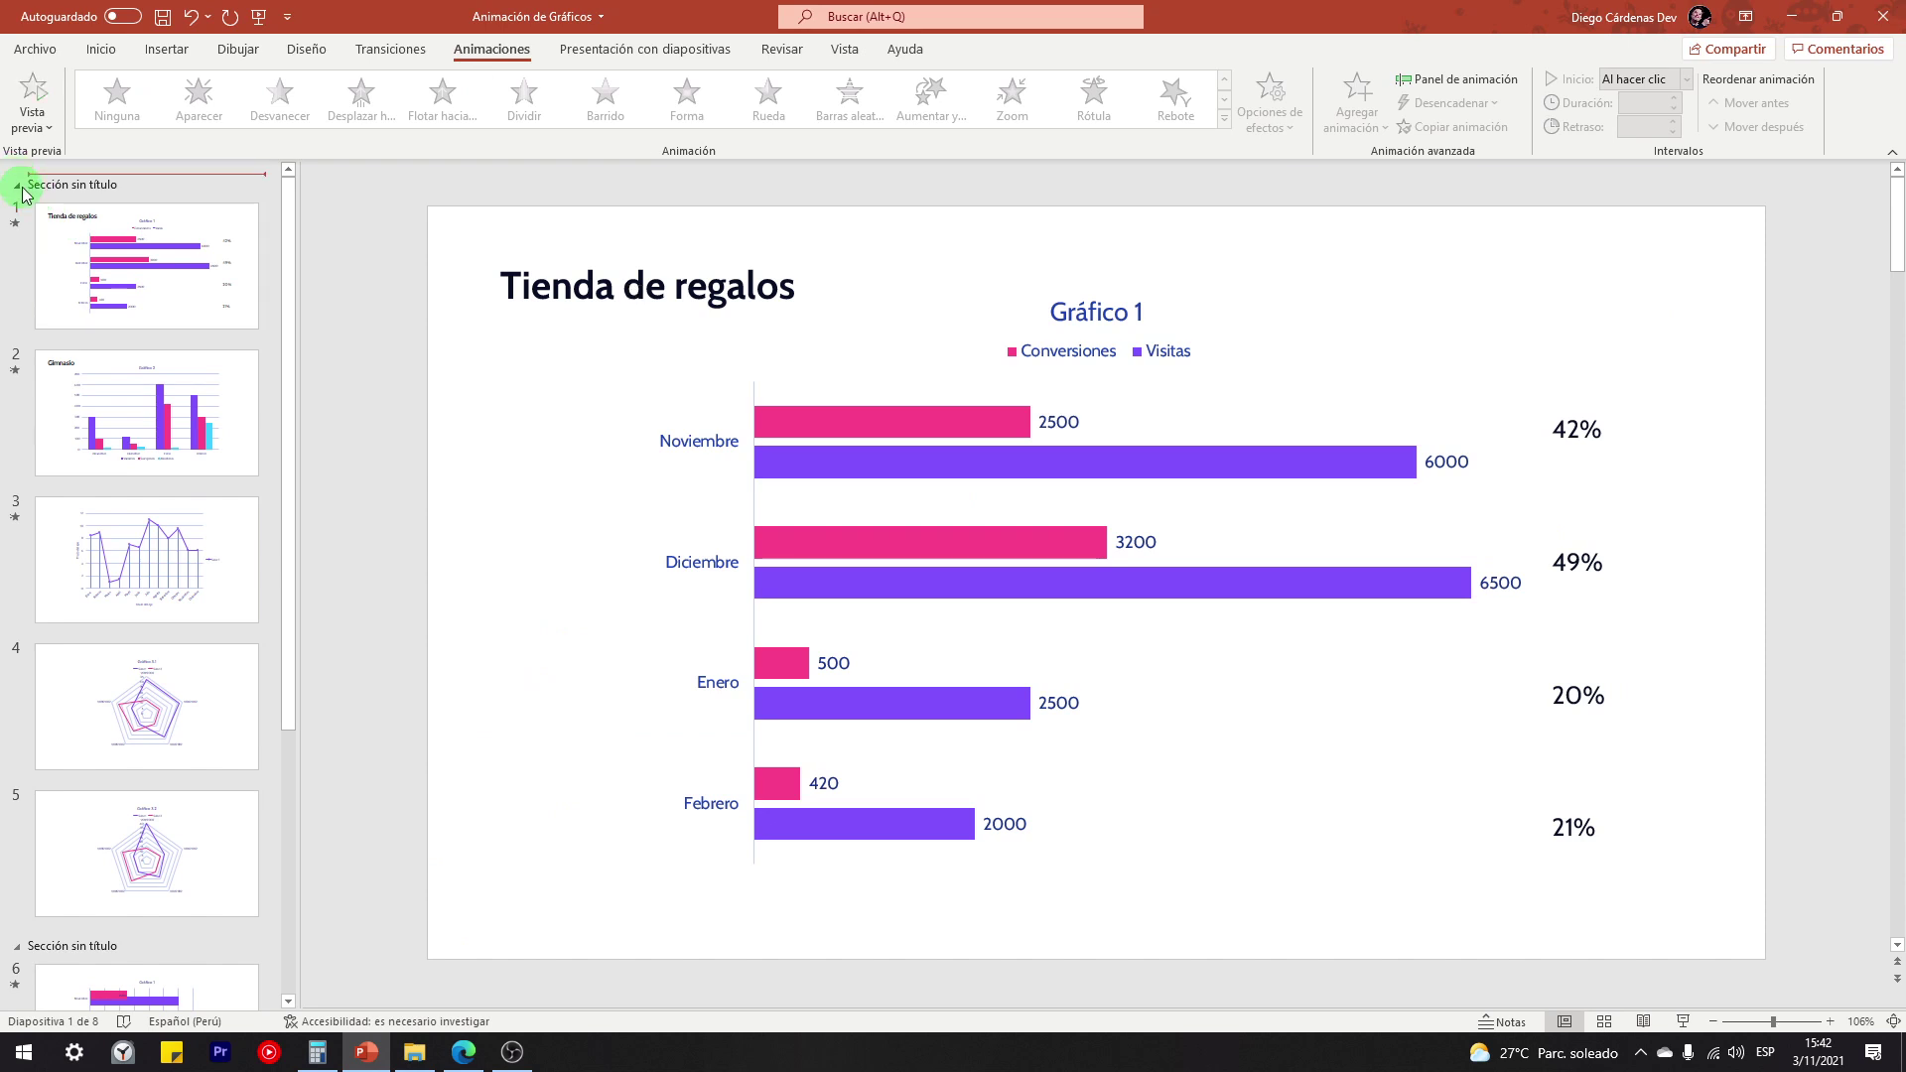
pyautogui.click(19, 186)
pyautogui.click(153, 496)
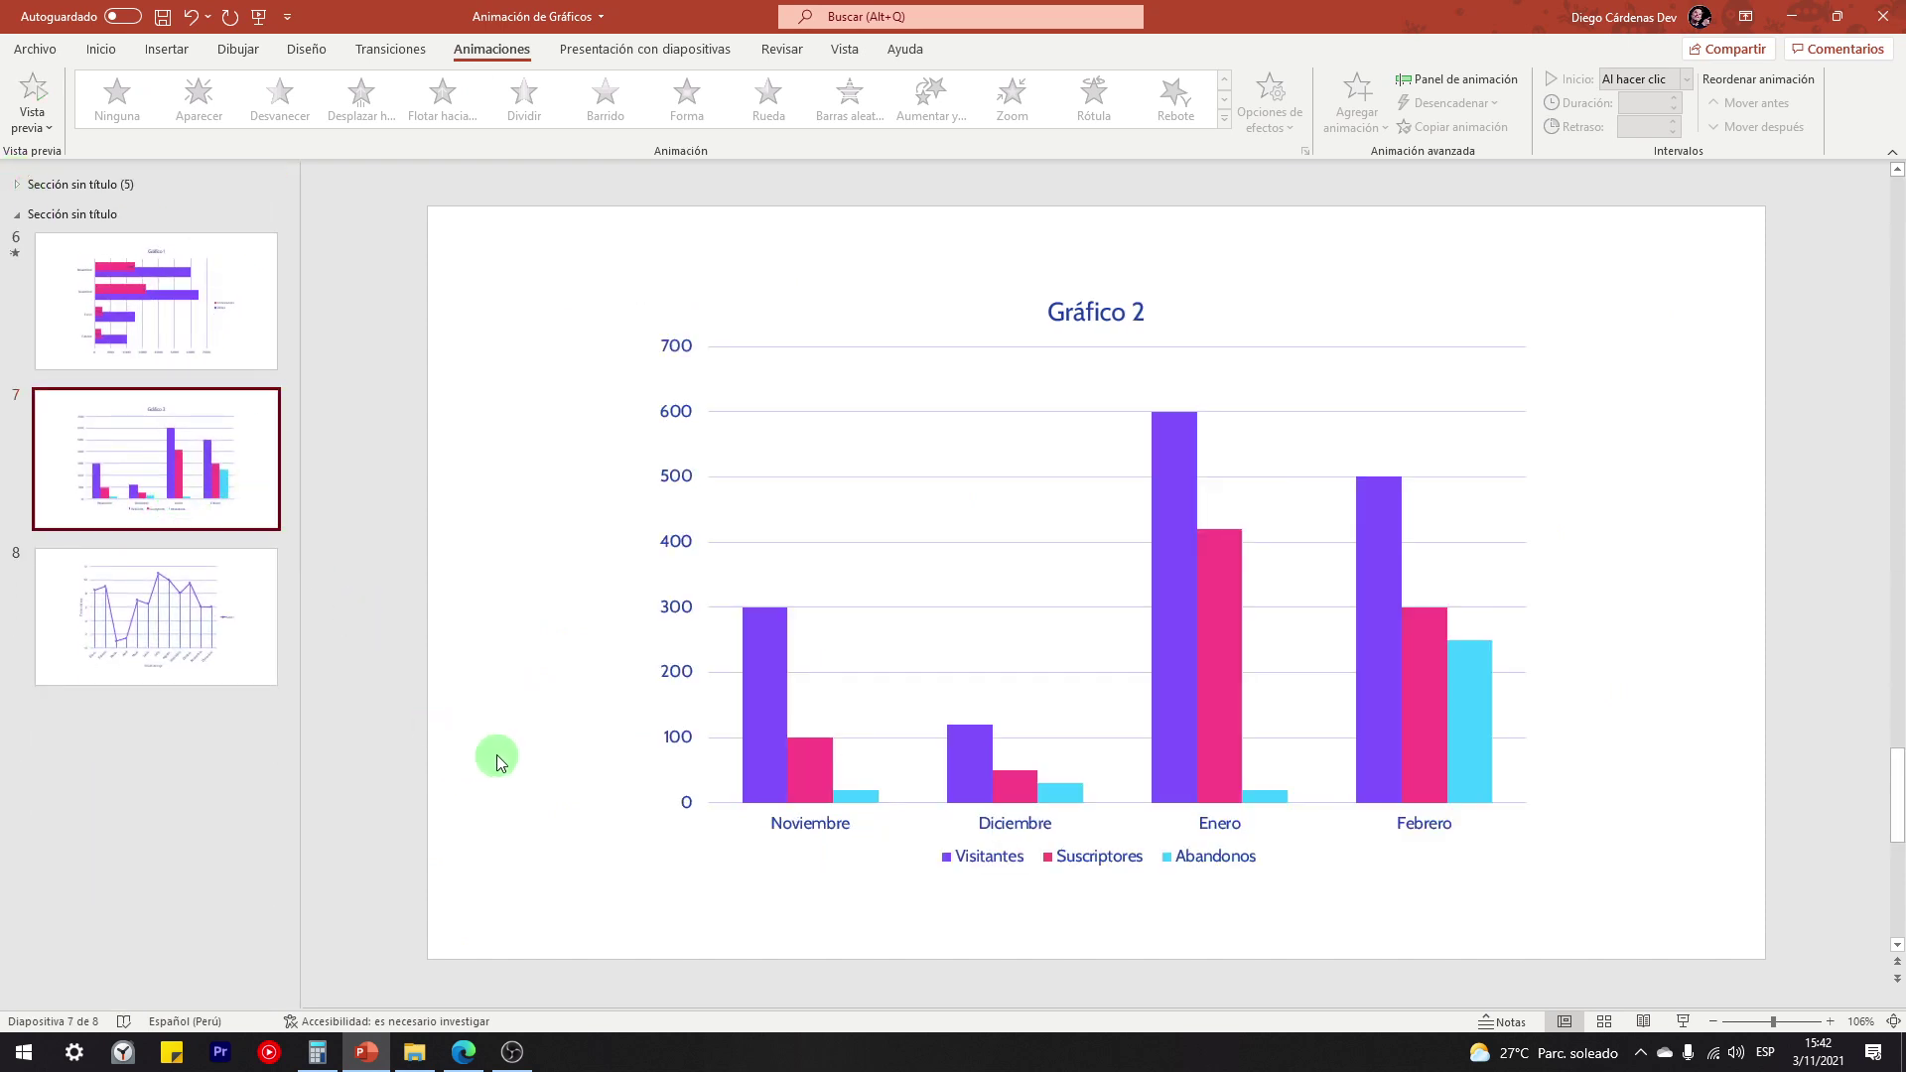
pyautogui.hotkey('shift', 'F5')
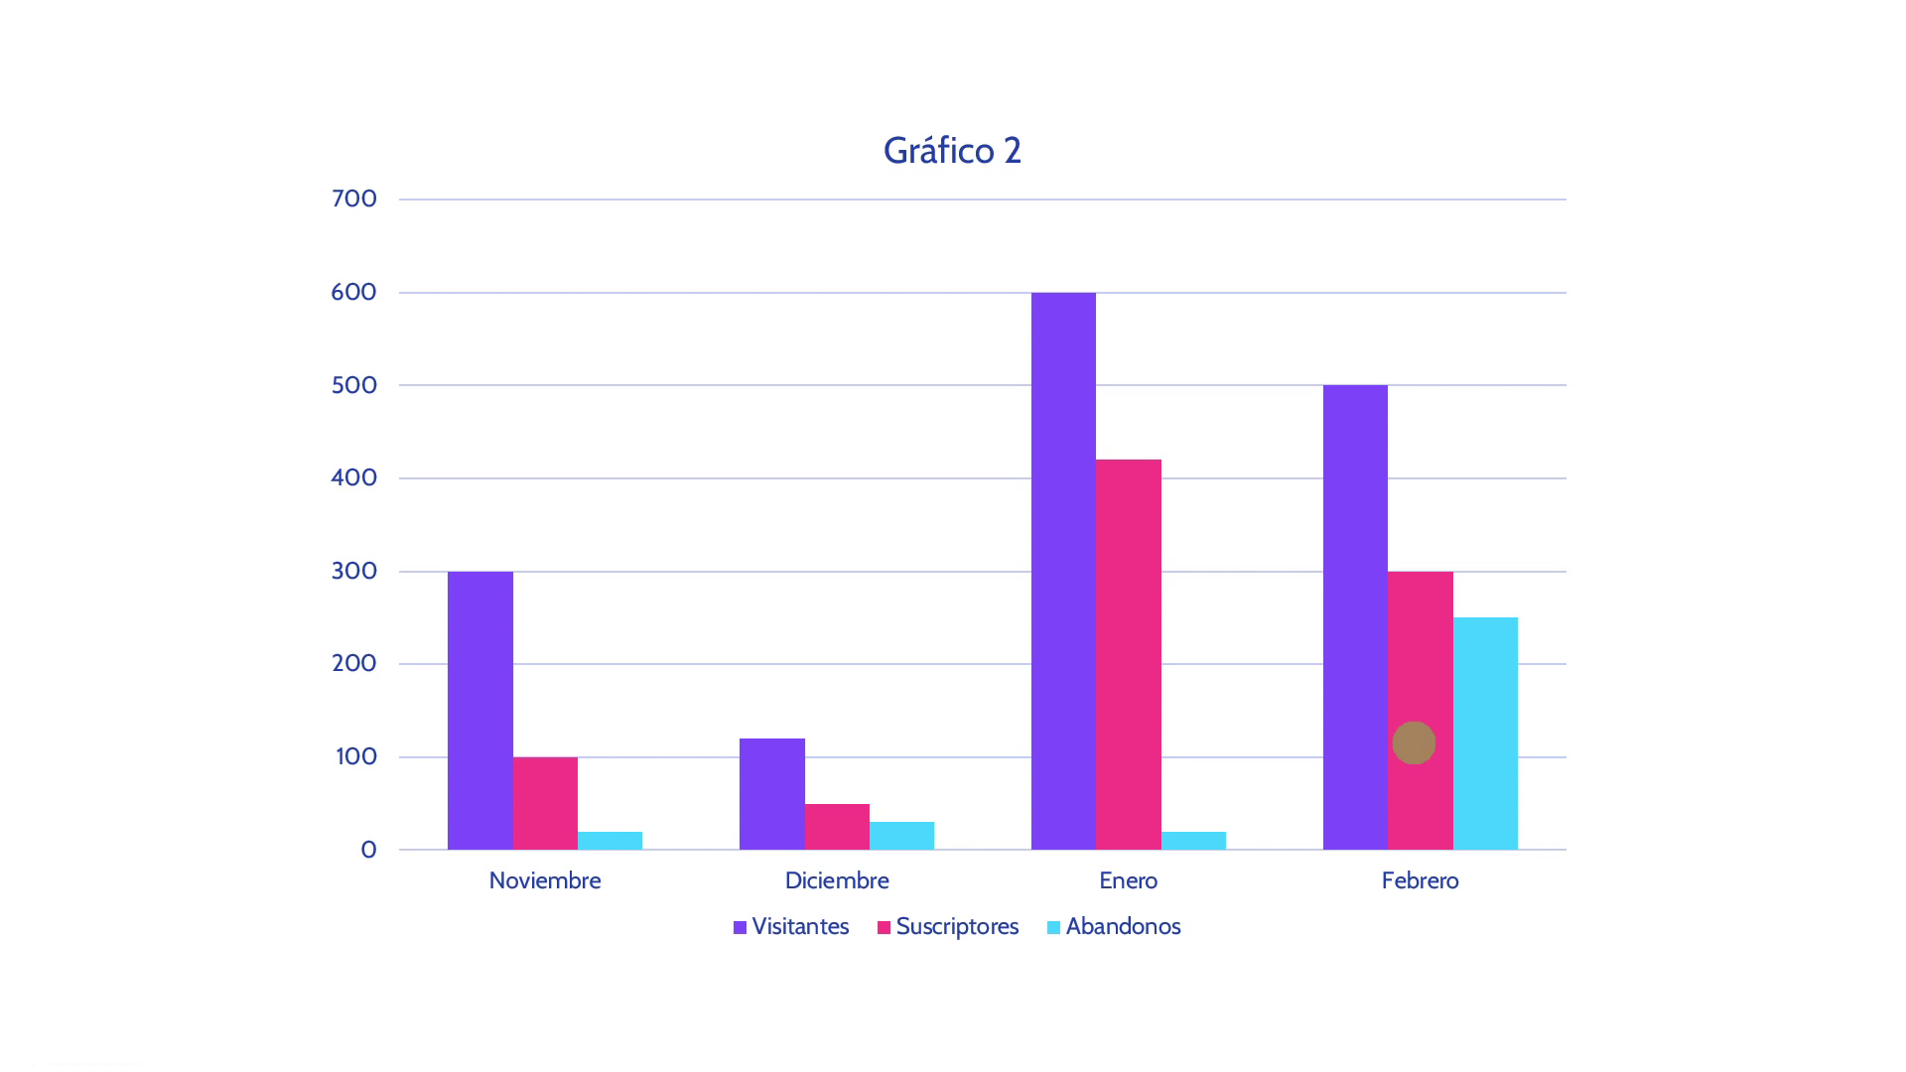
pyautogui.press('Escape')
pyautogui.click(942, 323)
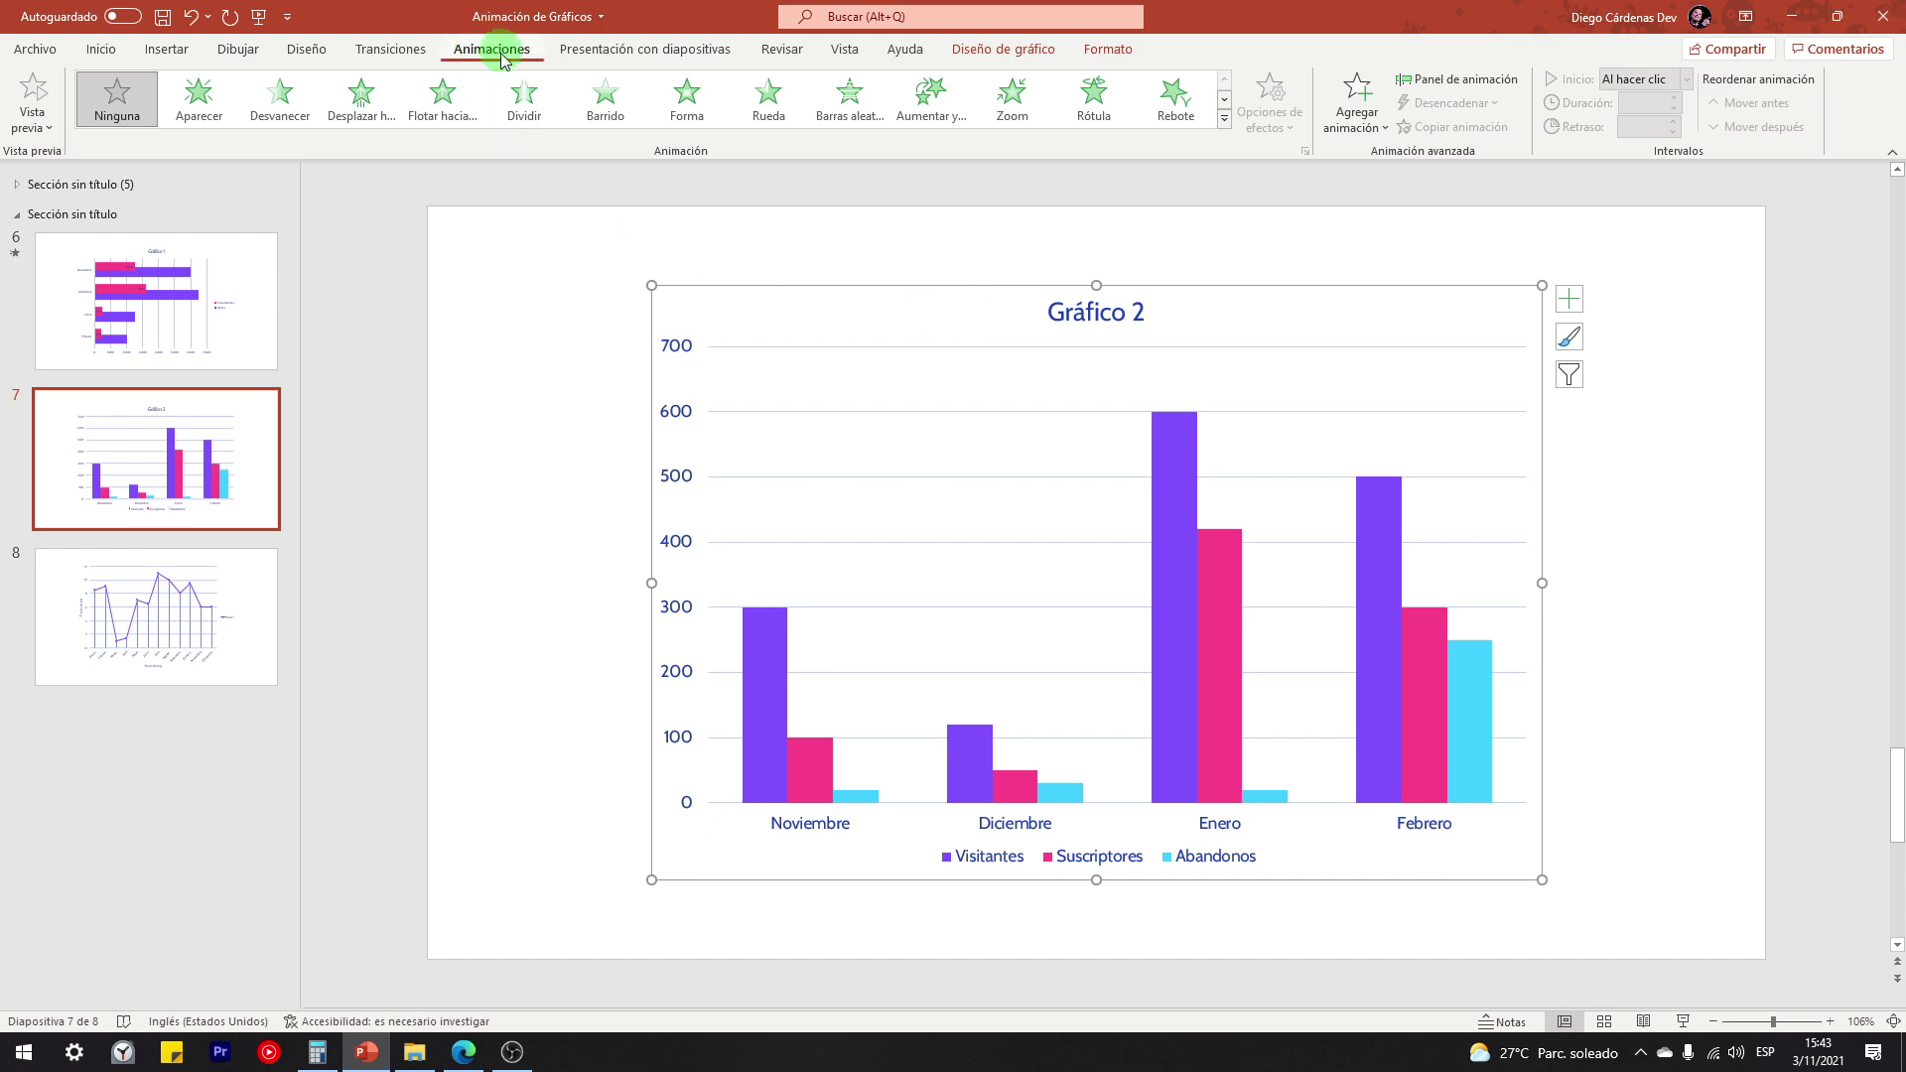
# Apply Barrido to Gráfico 2 and set its sequence to Por categoría after first trying Por serie
pyautogui.click(599, 103)
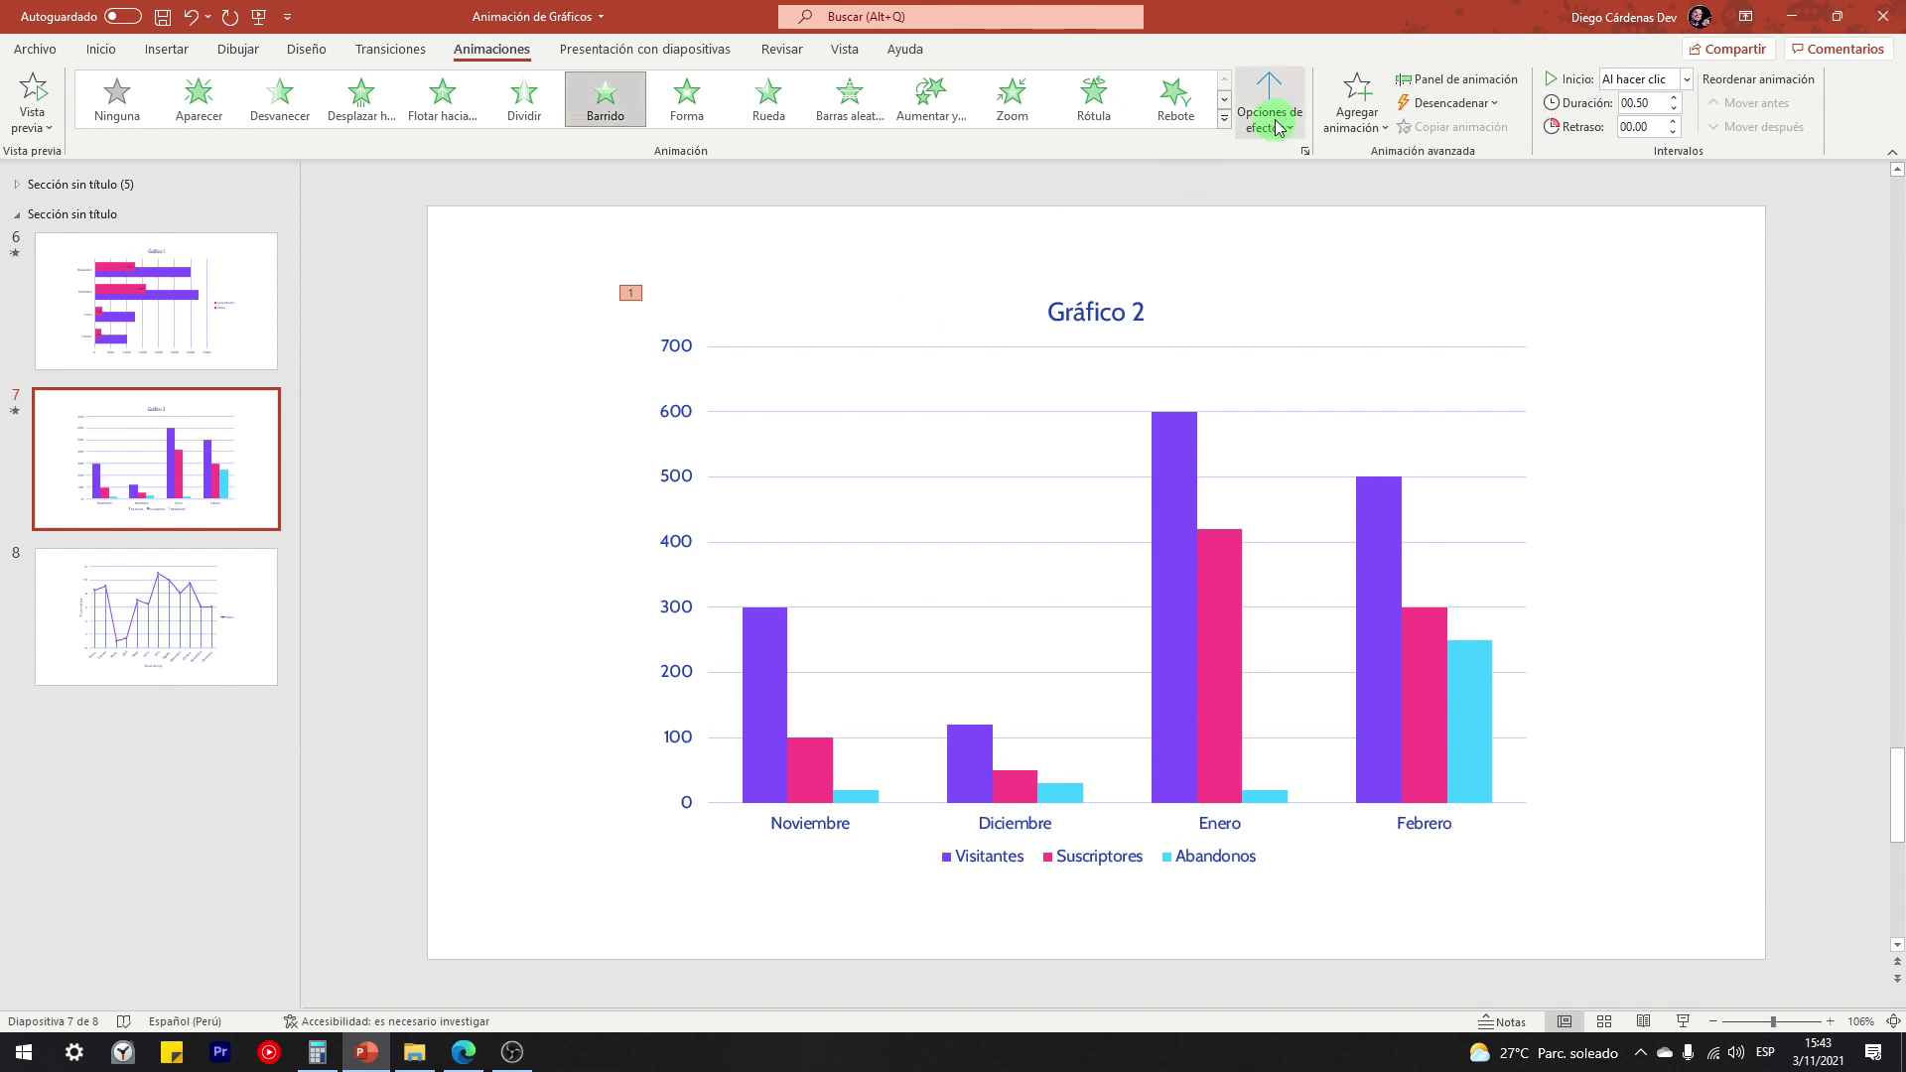
pyautogui.click(1271, 117)
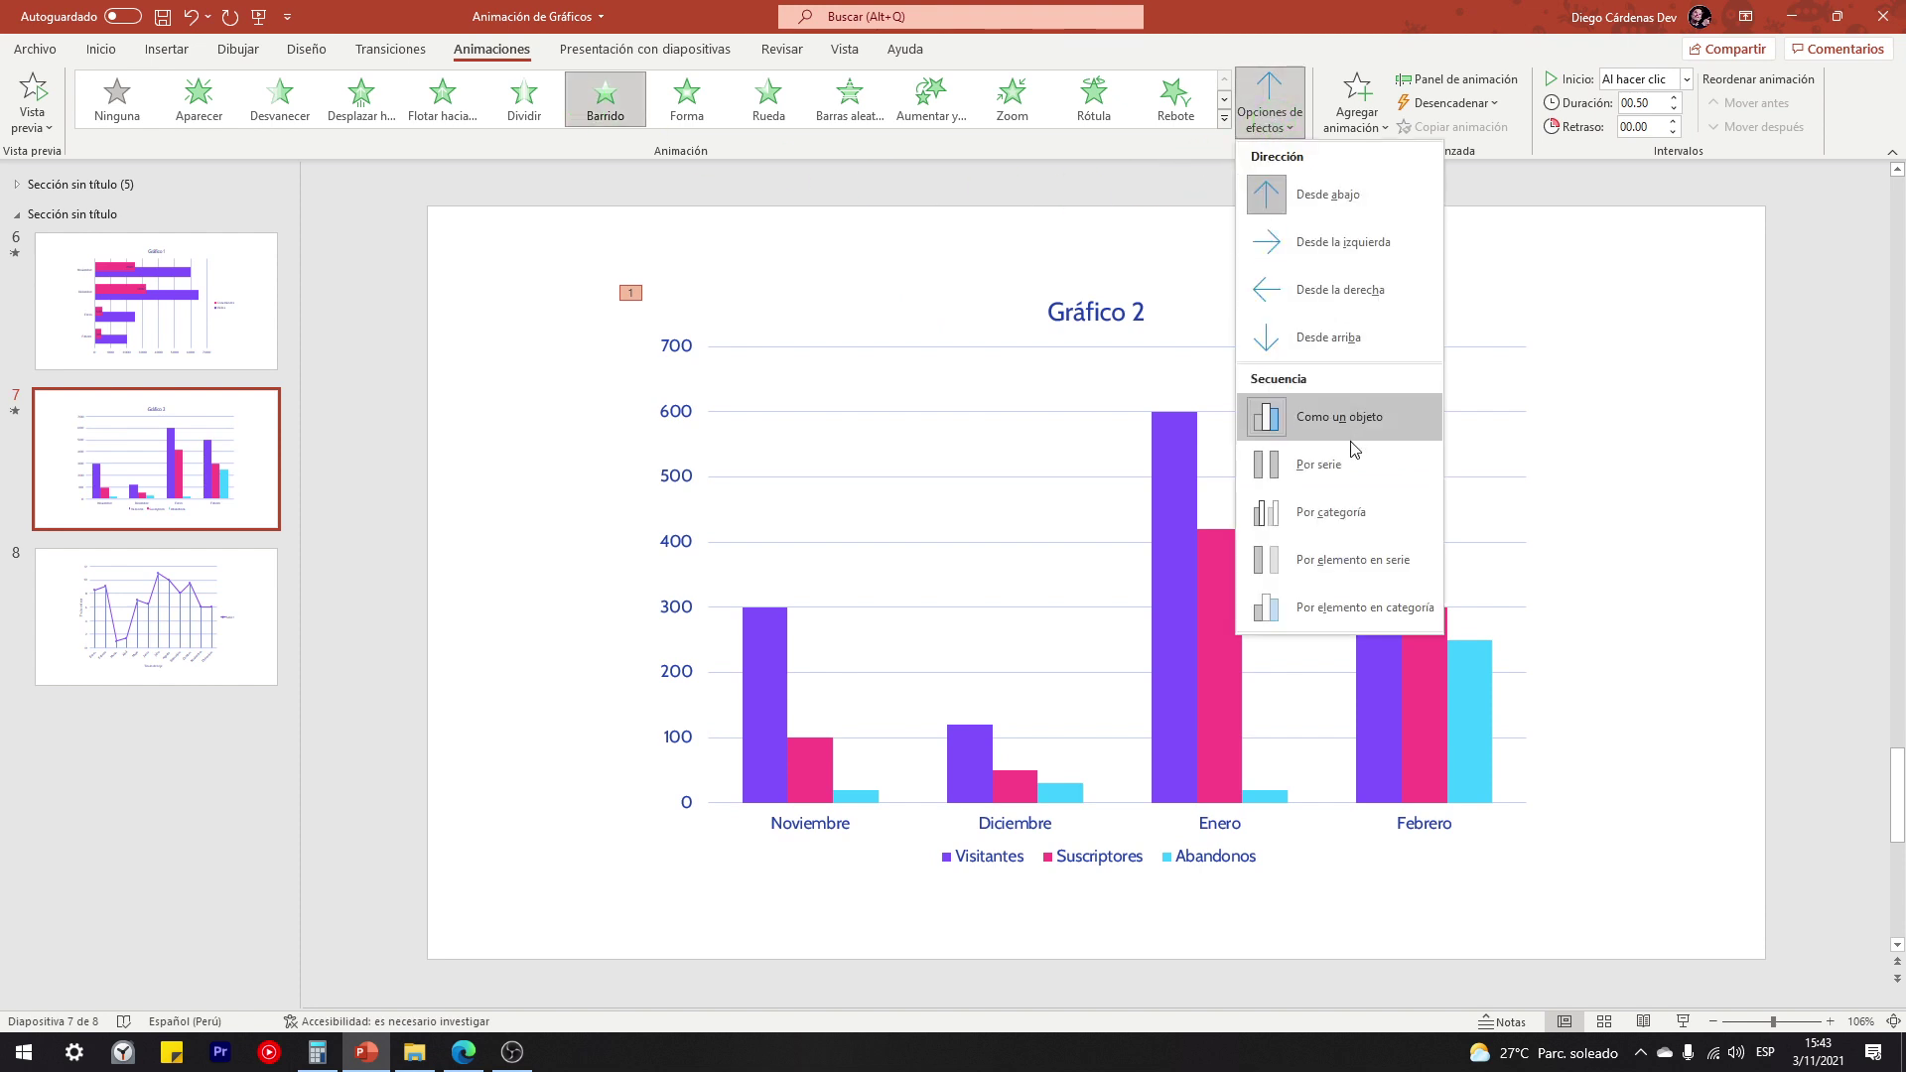
pyautogui.click(1318, 466)
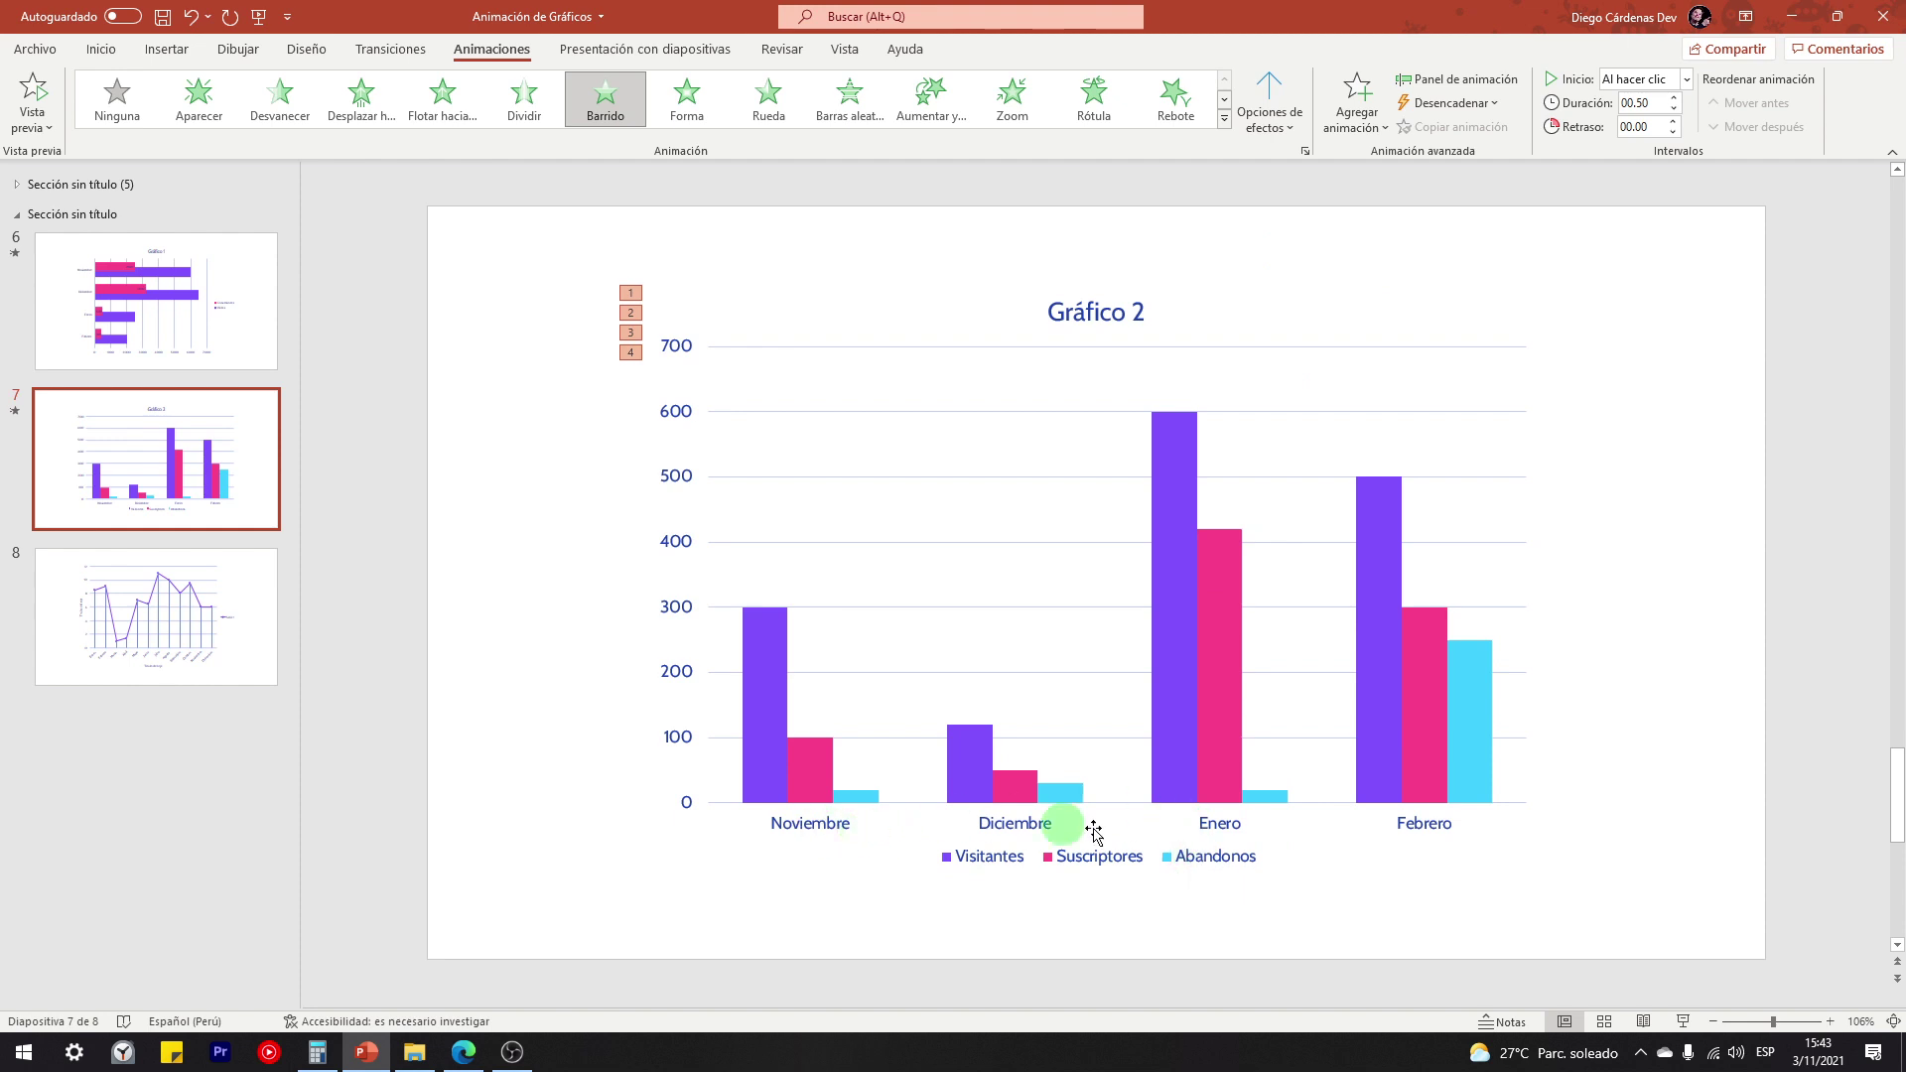
pyautogui.click(1273, 117)
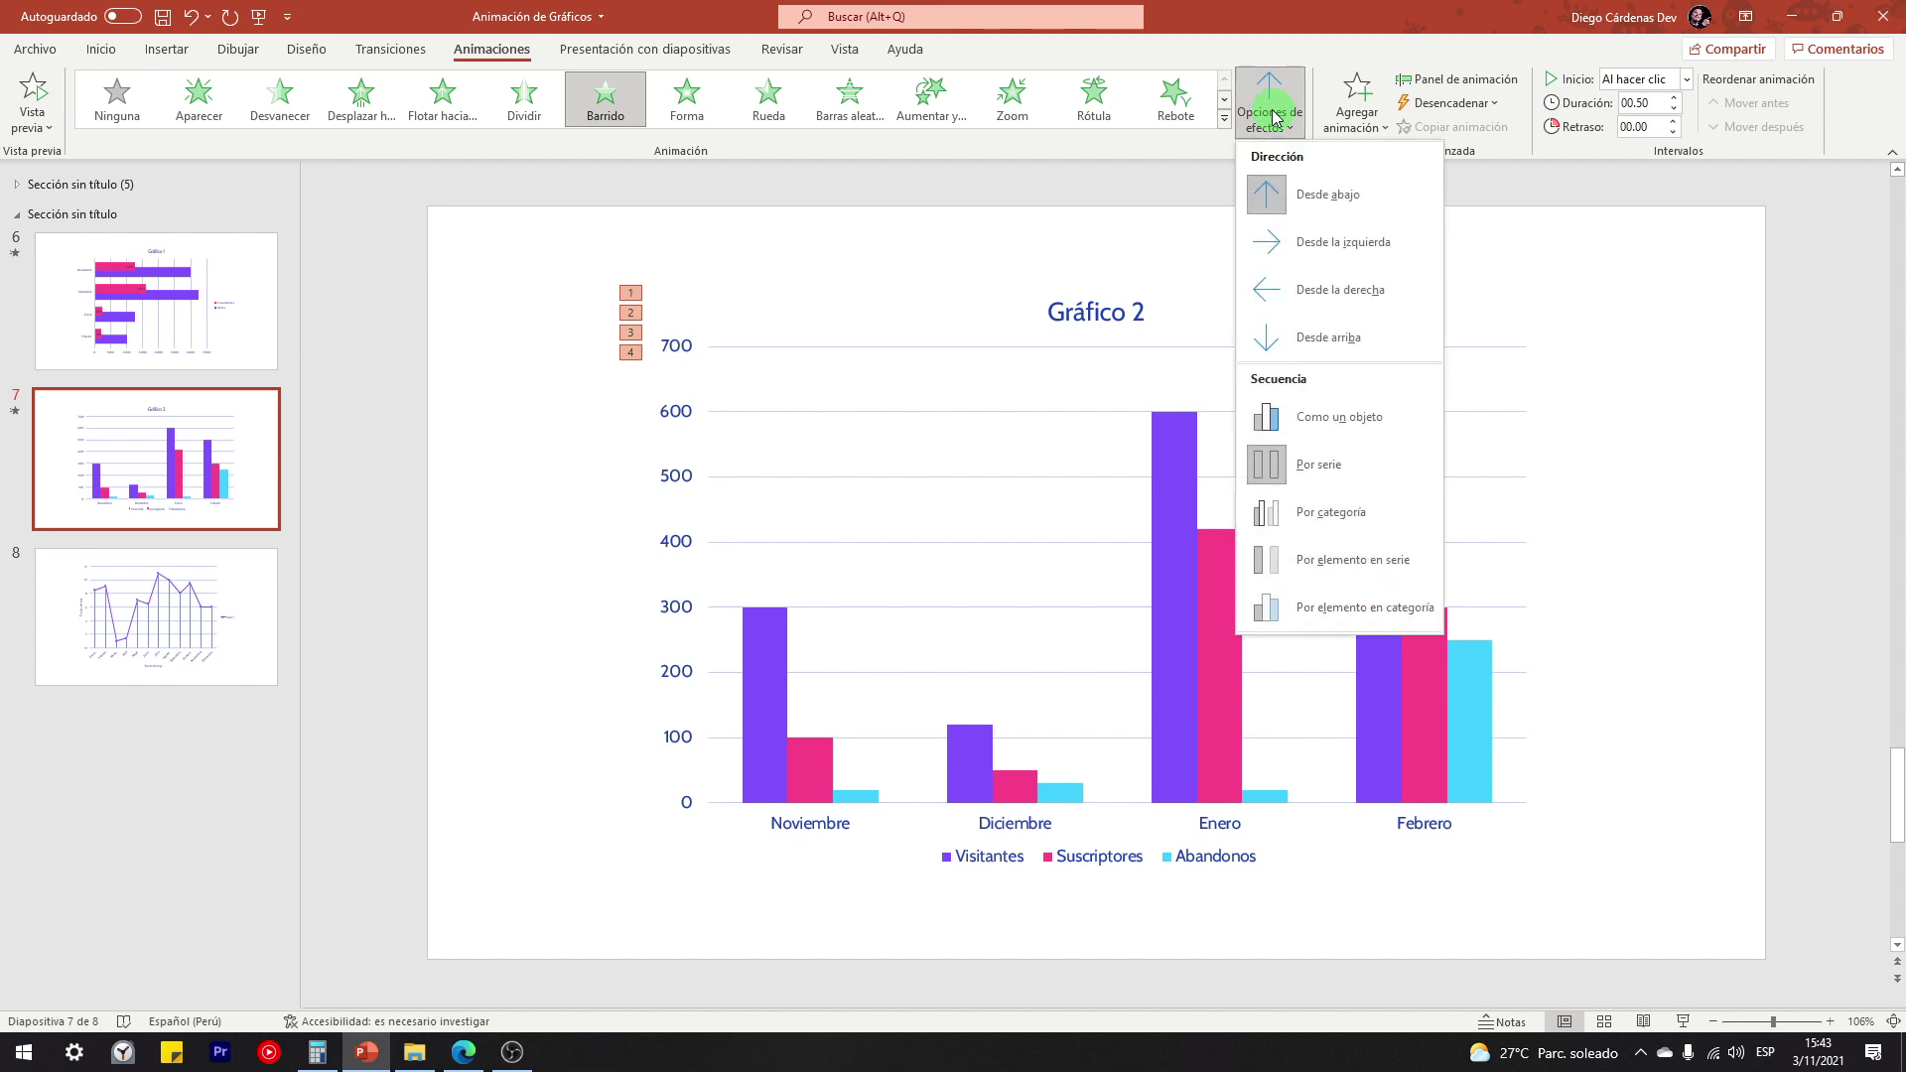
pyautogui.click(1335, 513)
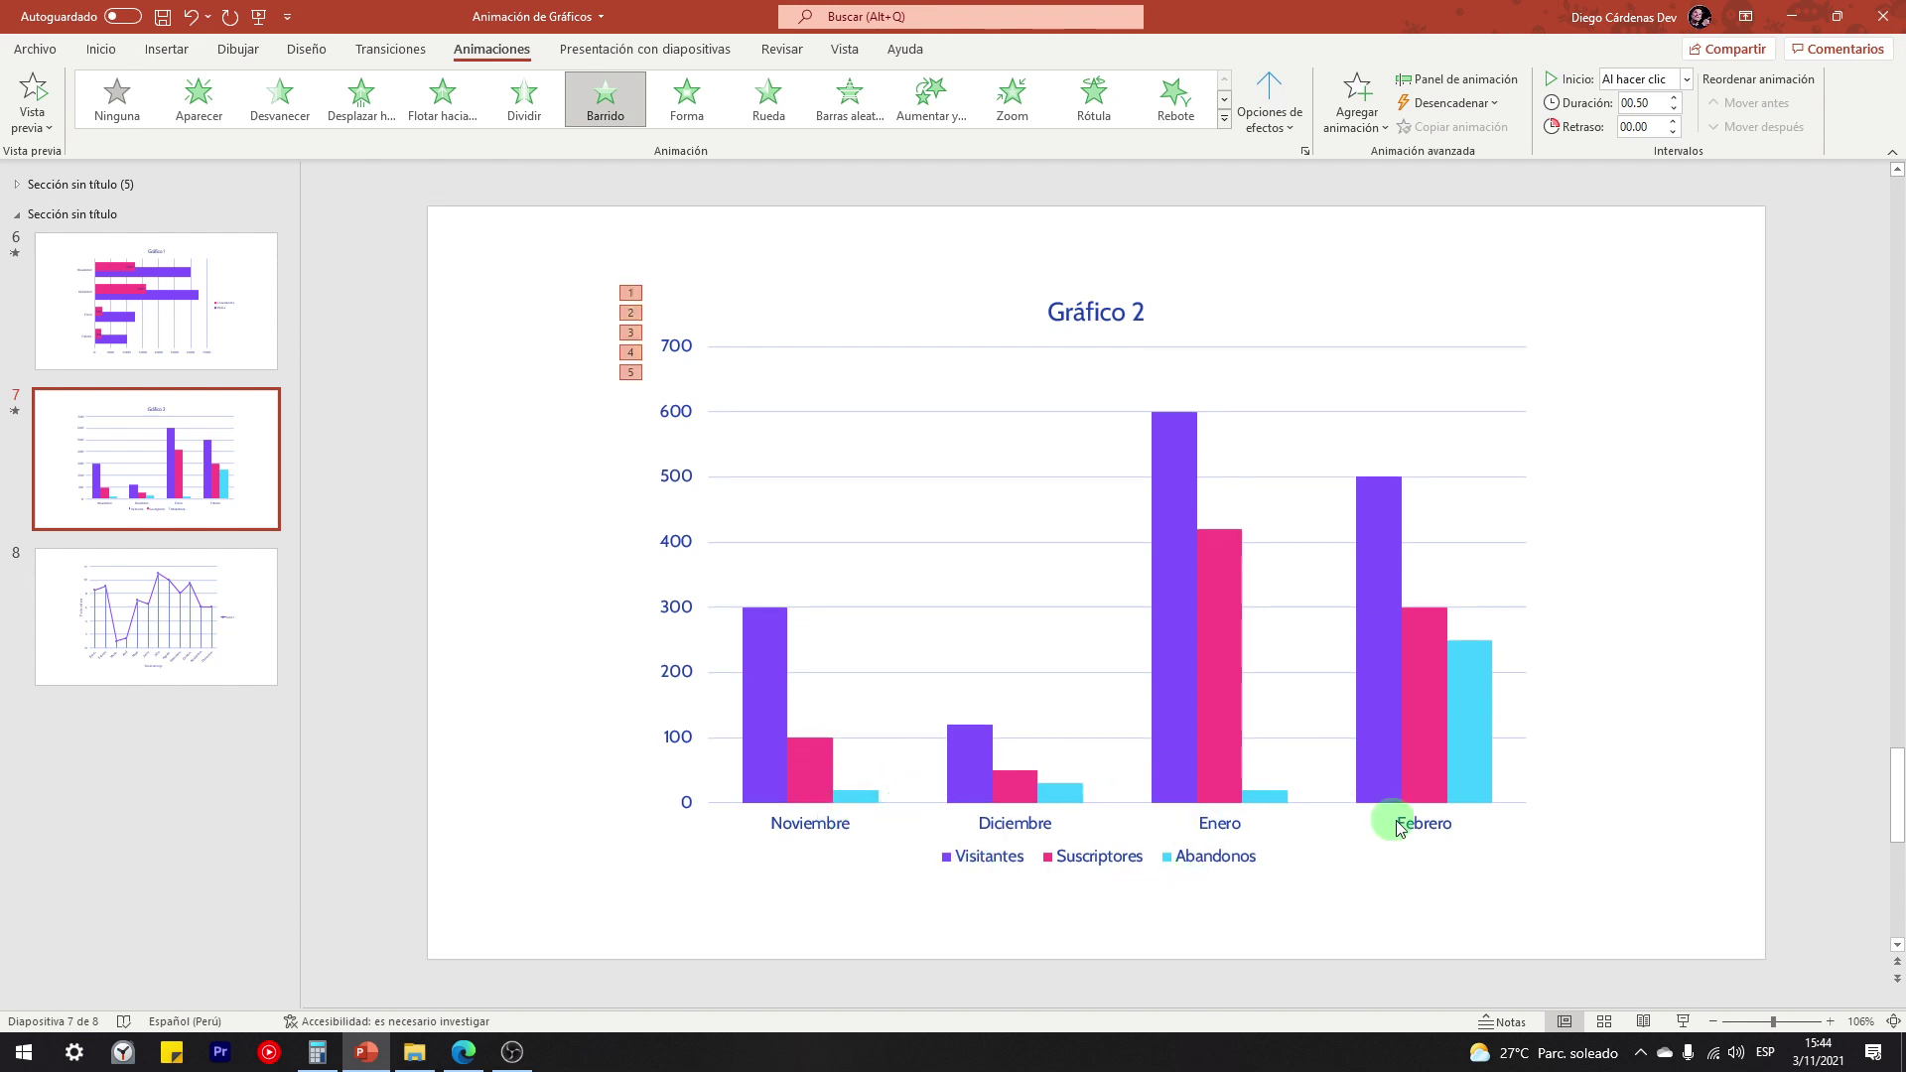
pyautogui.click(934, 299)
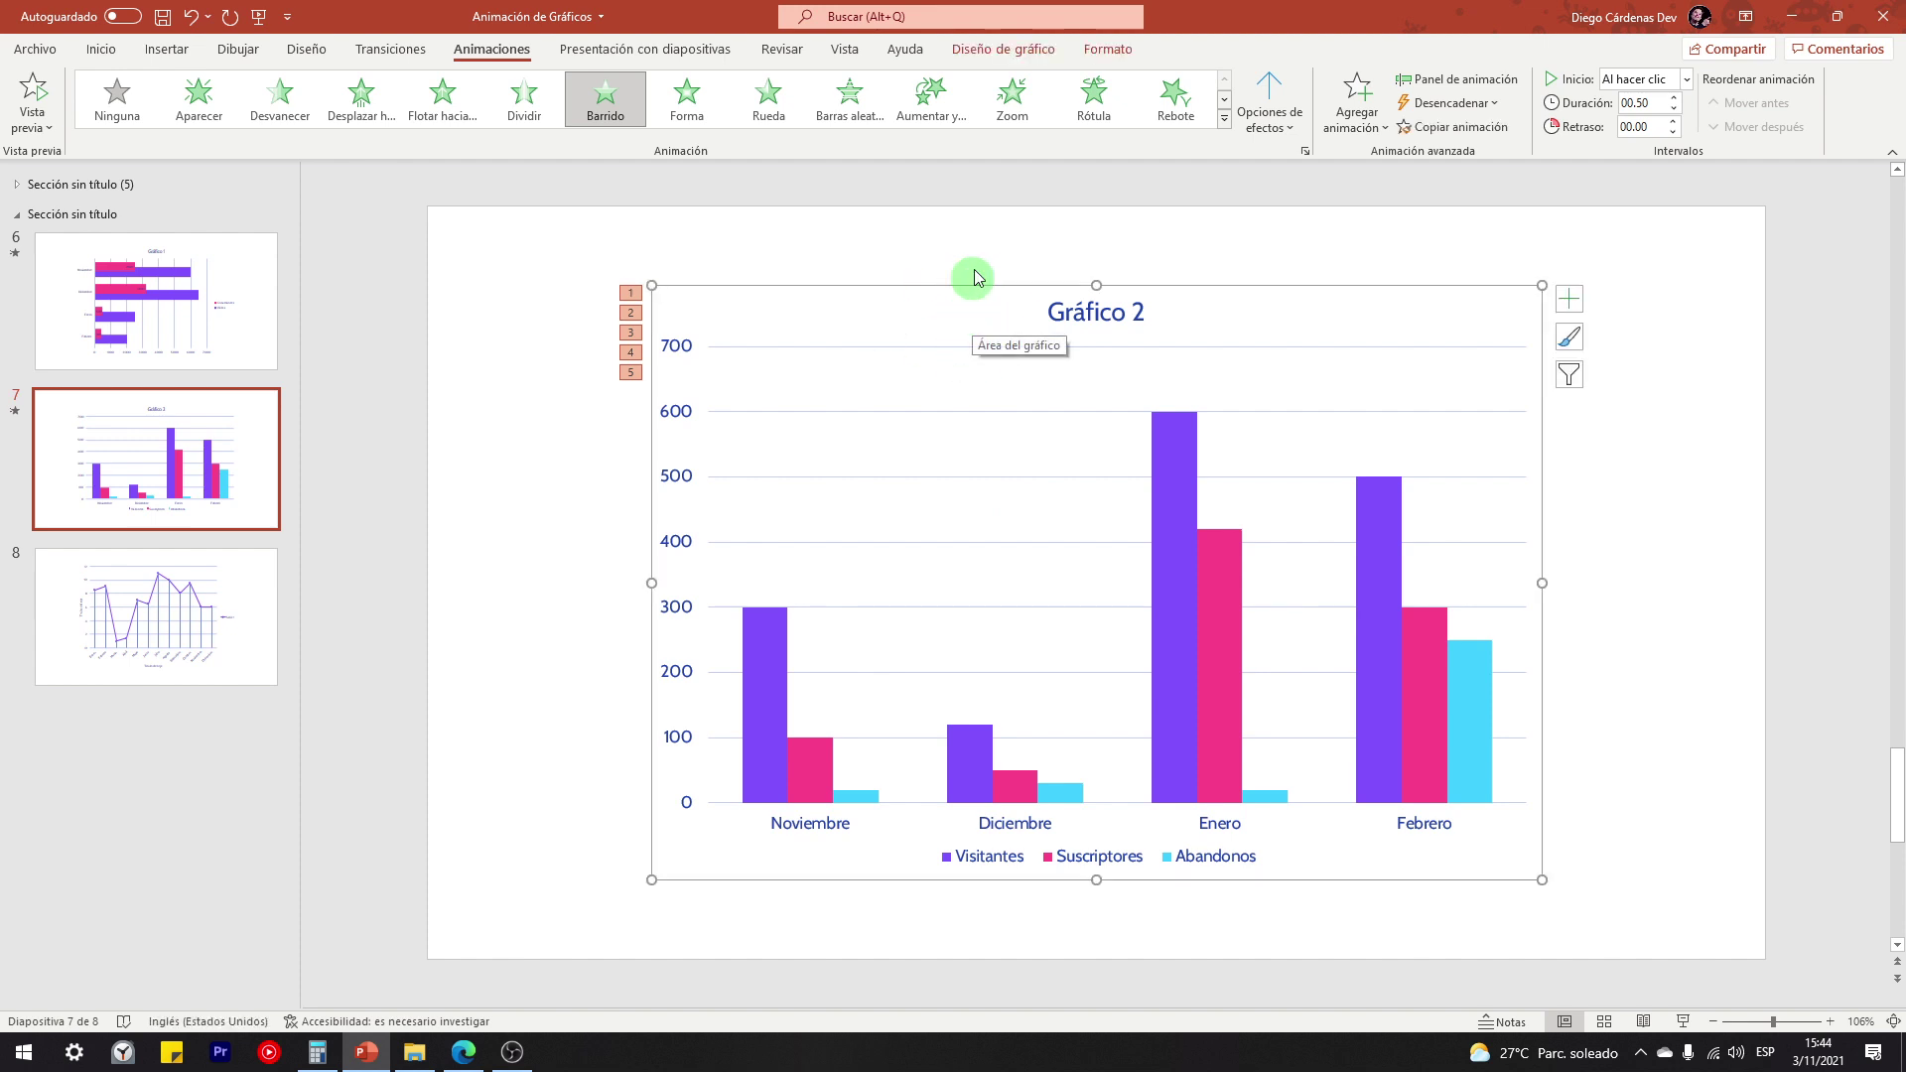
pyautogui.click(1002, 49)
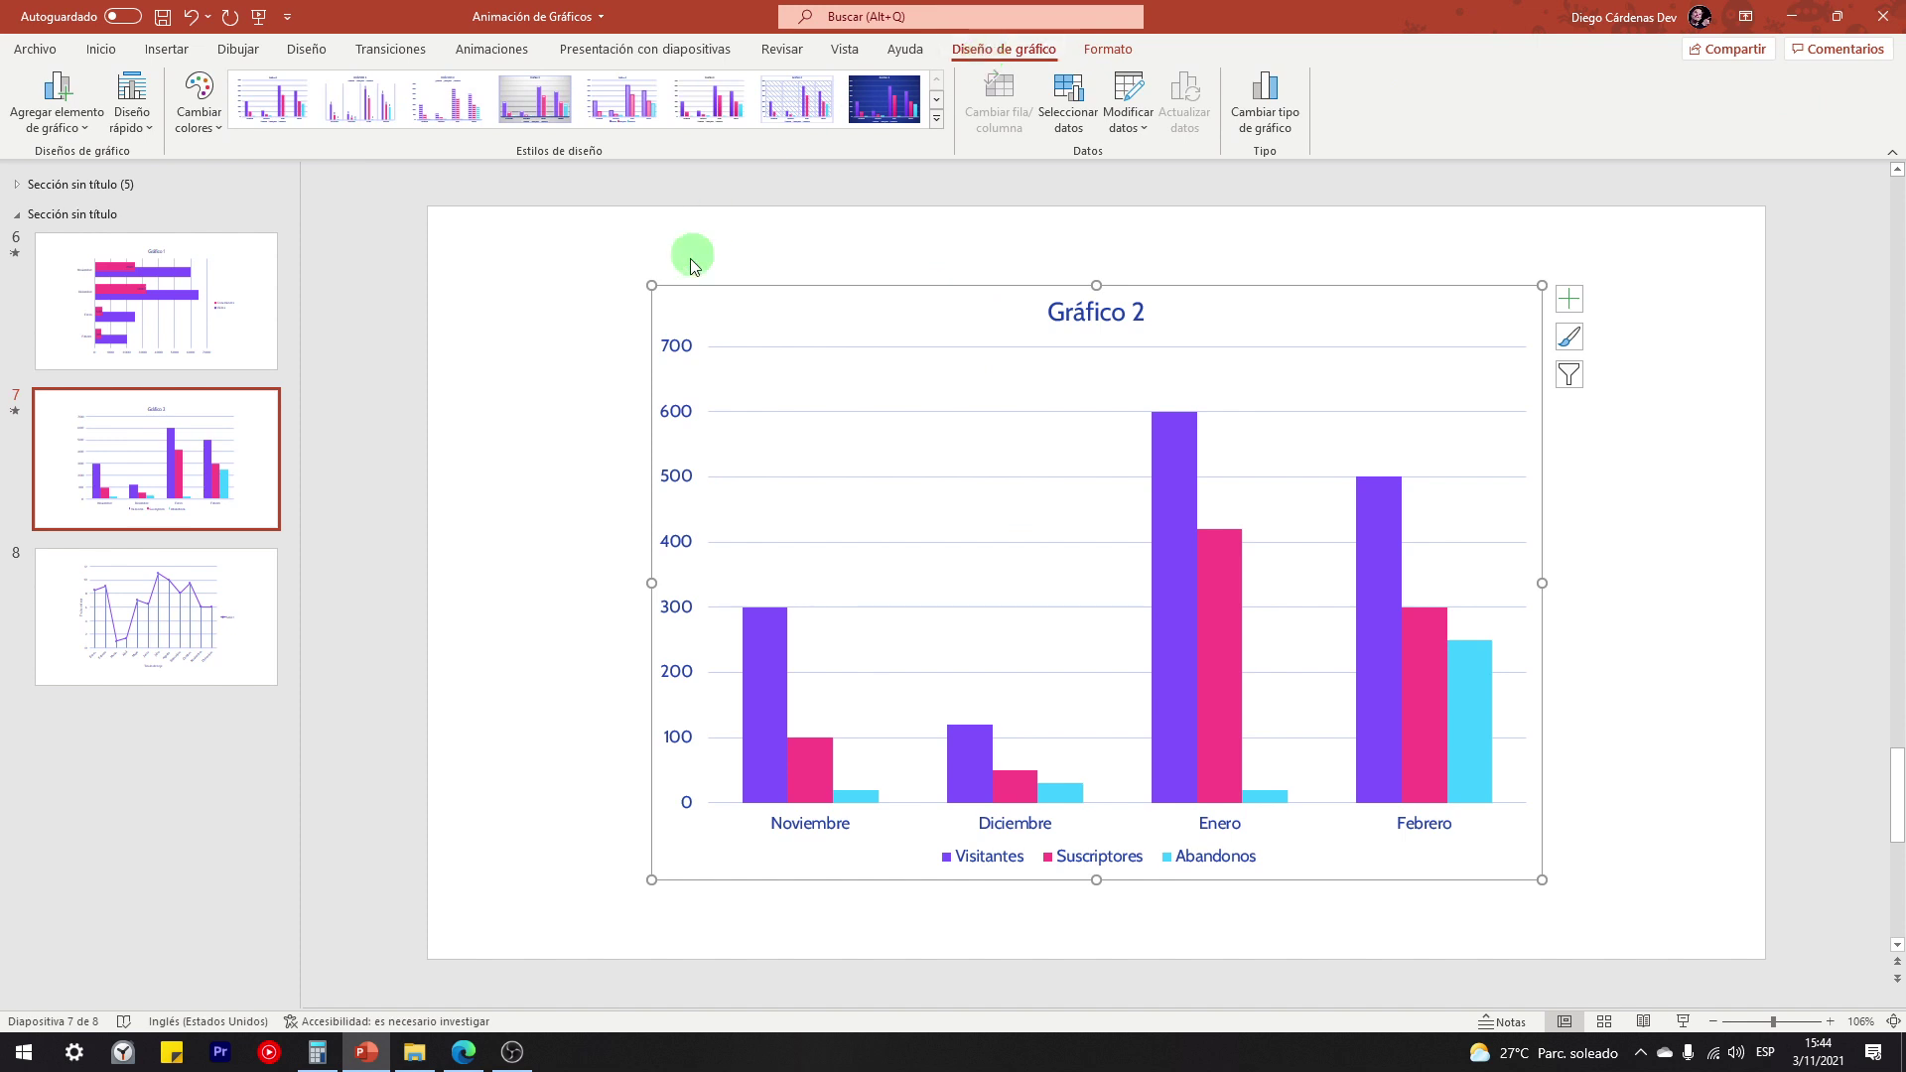
# Recolour Gráfico 2 with the second multicolour palette and apply quick layout Diseño 2
pyautogui.click(936, 118)
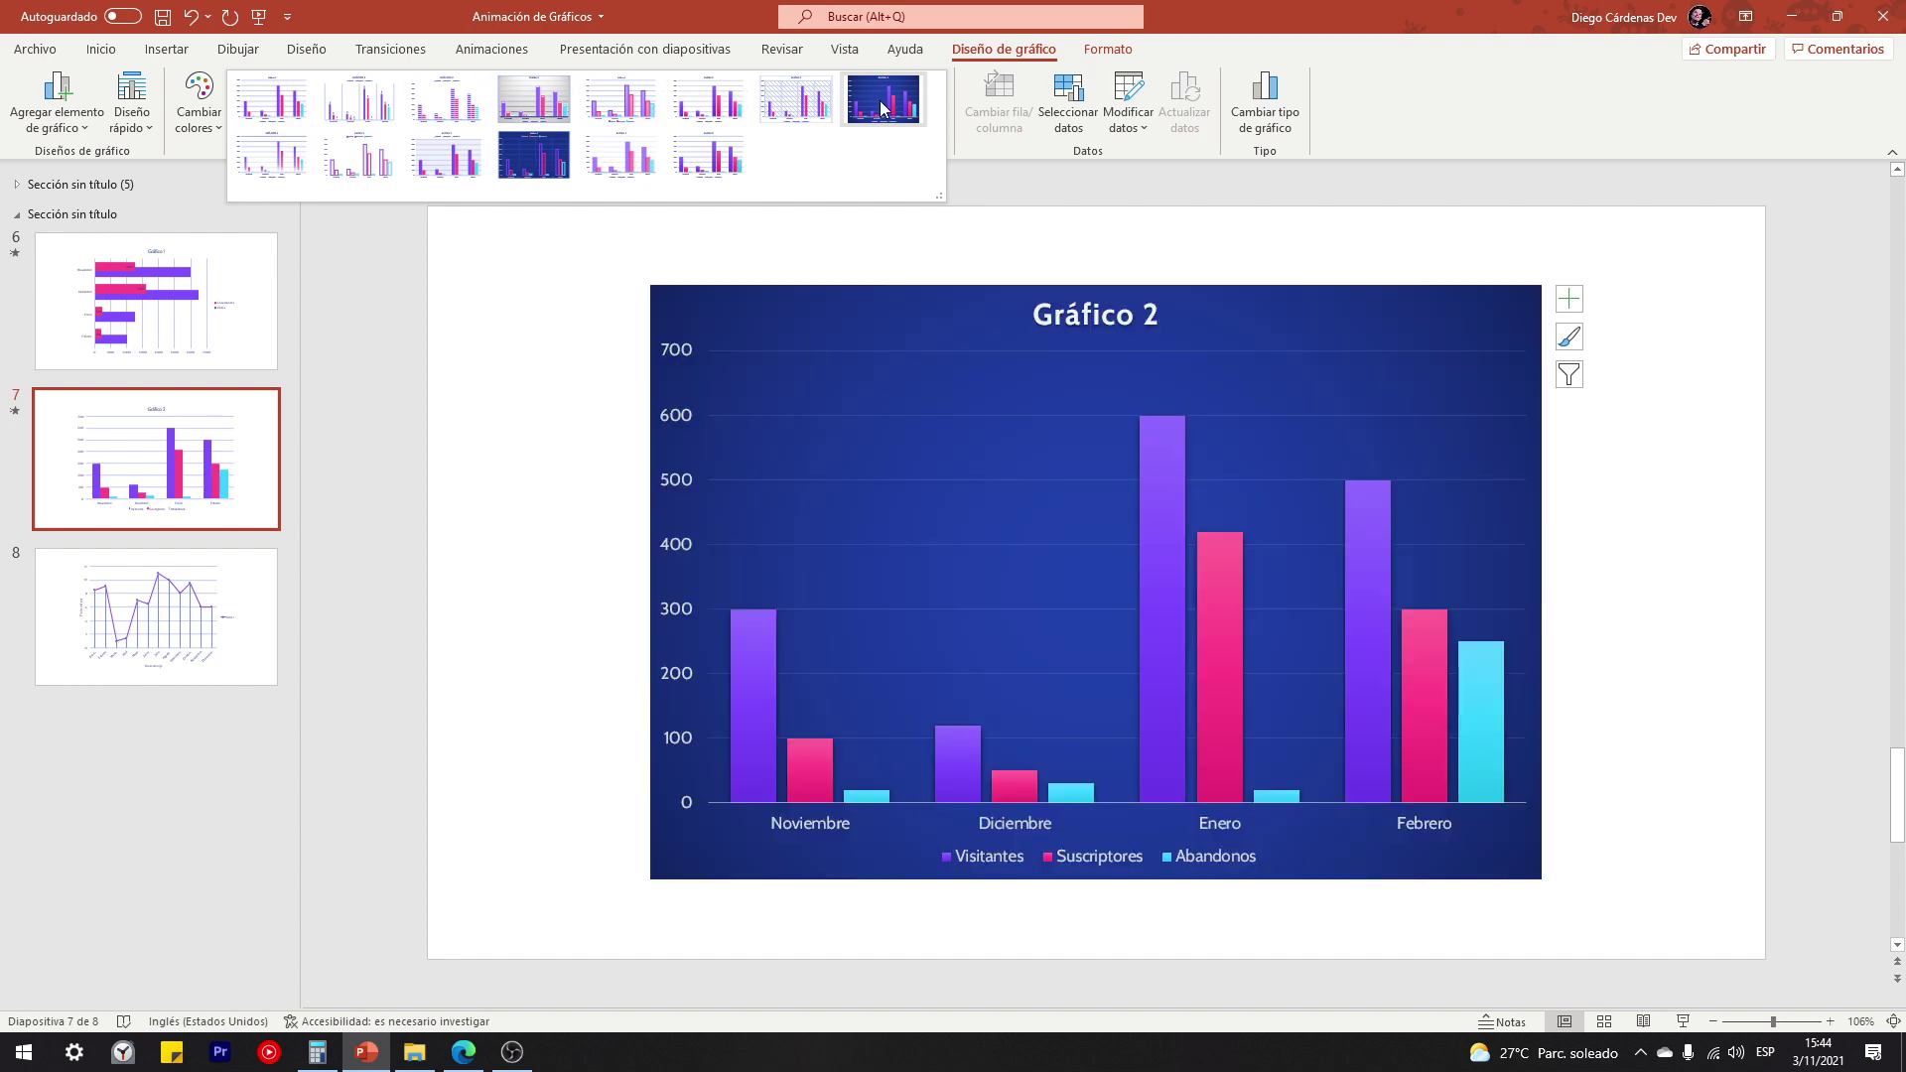
pyautogui.click(389, 401)
pyautogui.click(199, 100)
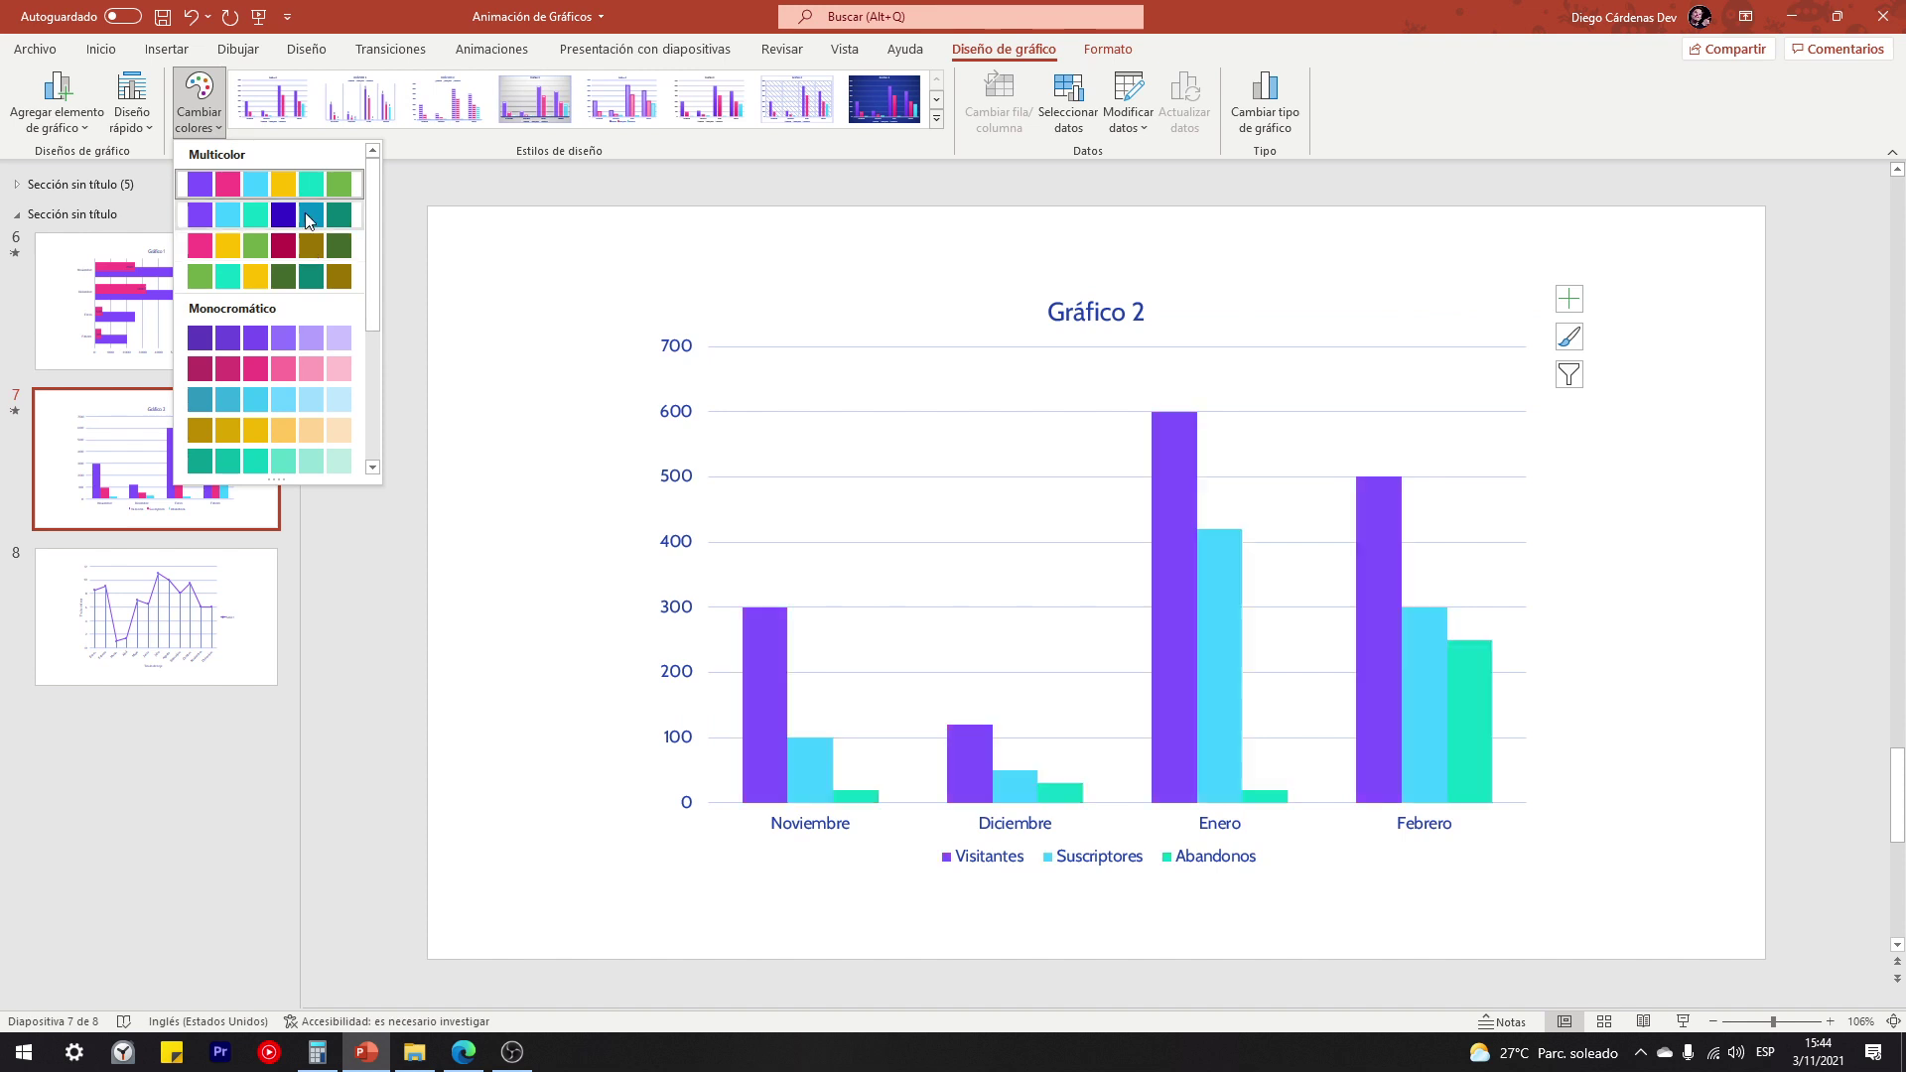
pyautogui.click(248, 216)
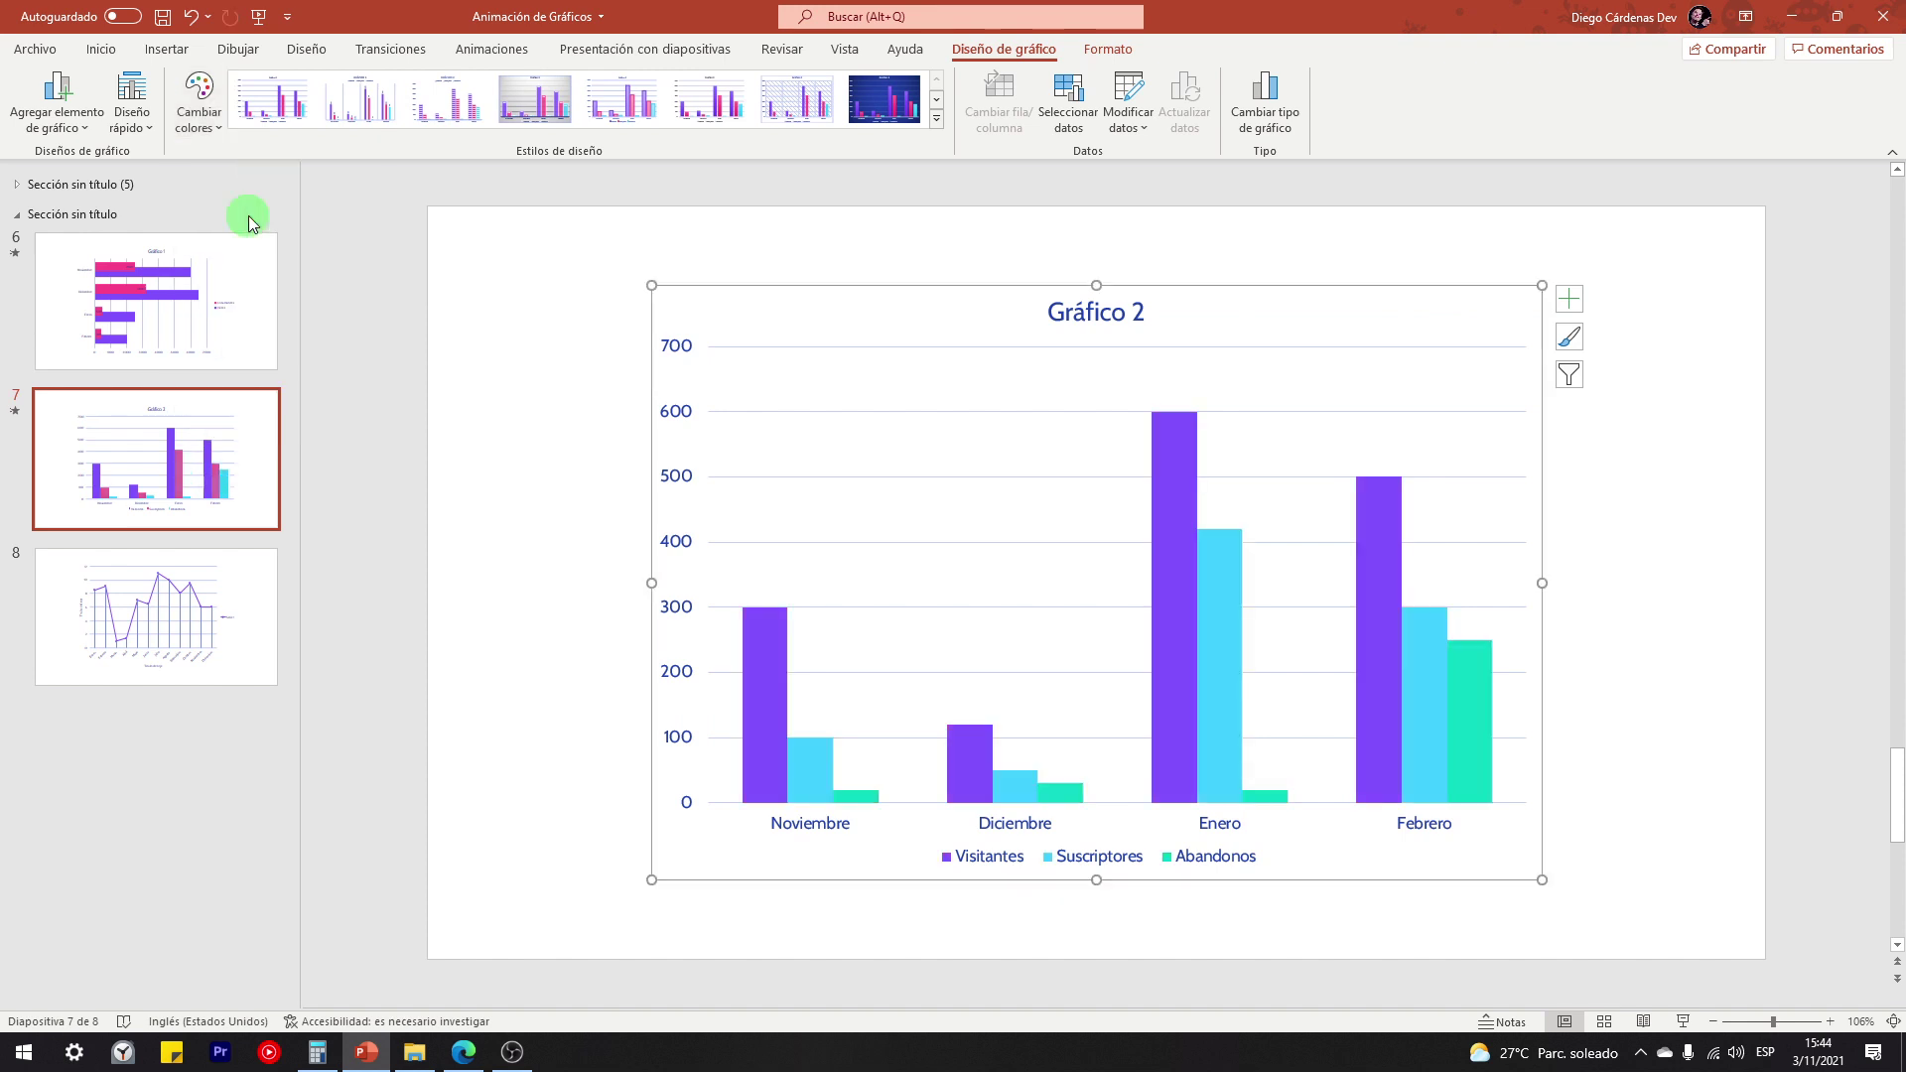
pyautogui.click(136, 127)
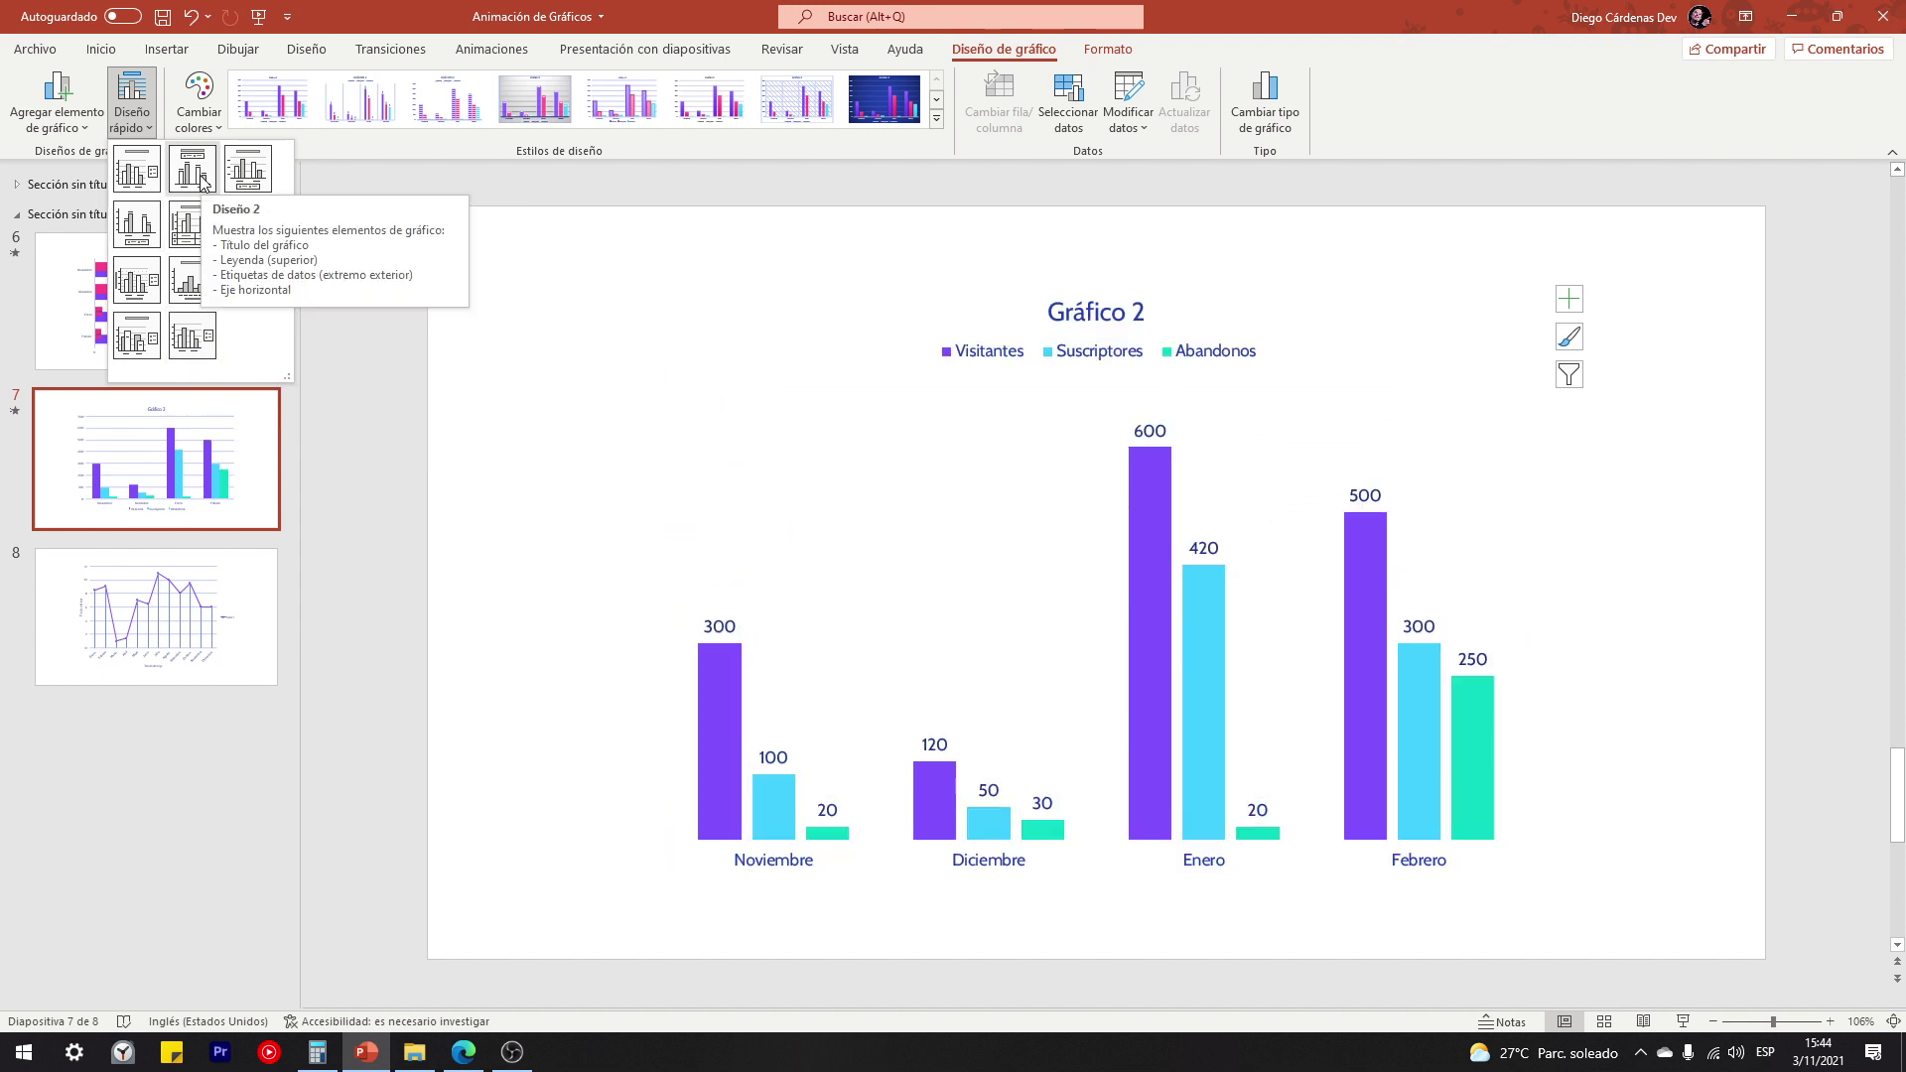
pyautogui.click(136, 174)
# Return to the Animaciones tab and deselect Gráfico 2 on slide 7
pyautogui.click(492, 48)
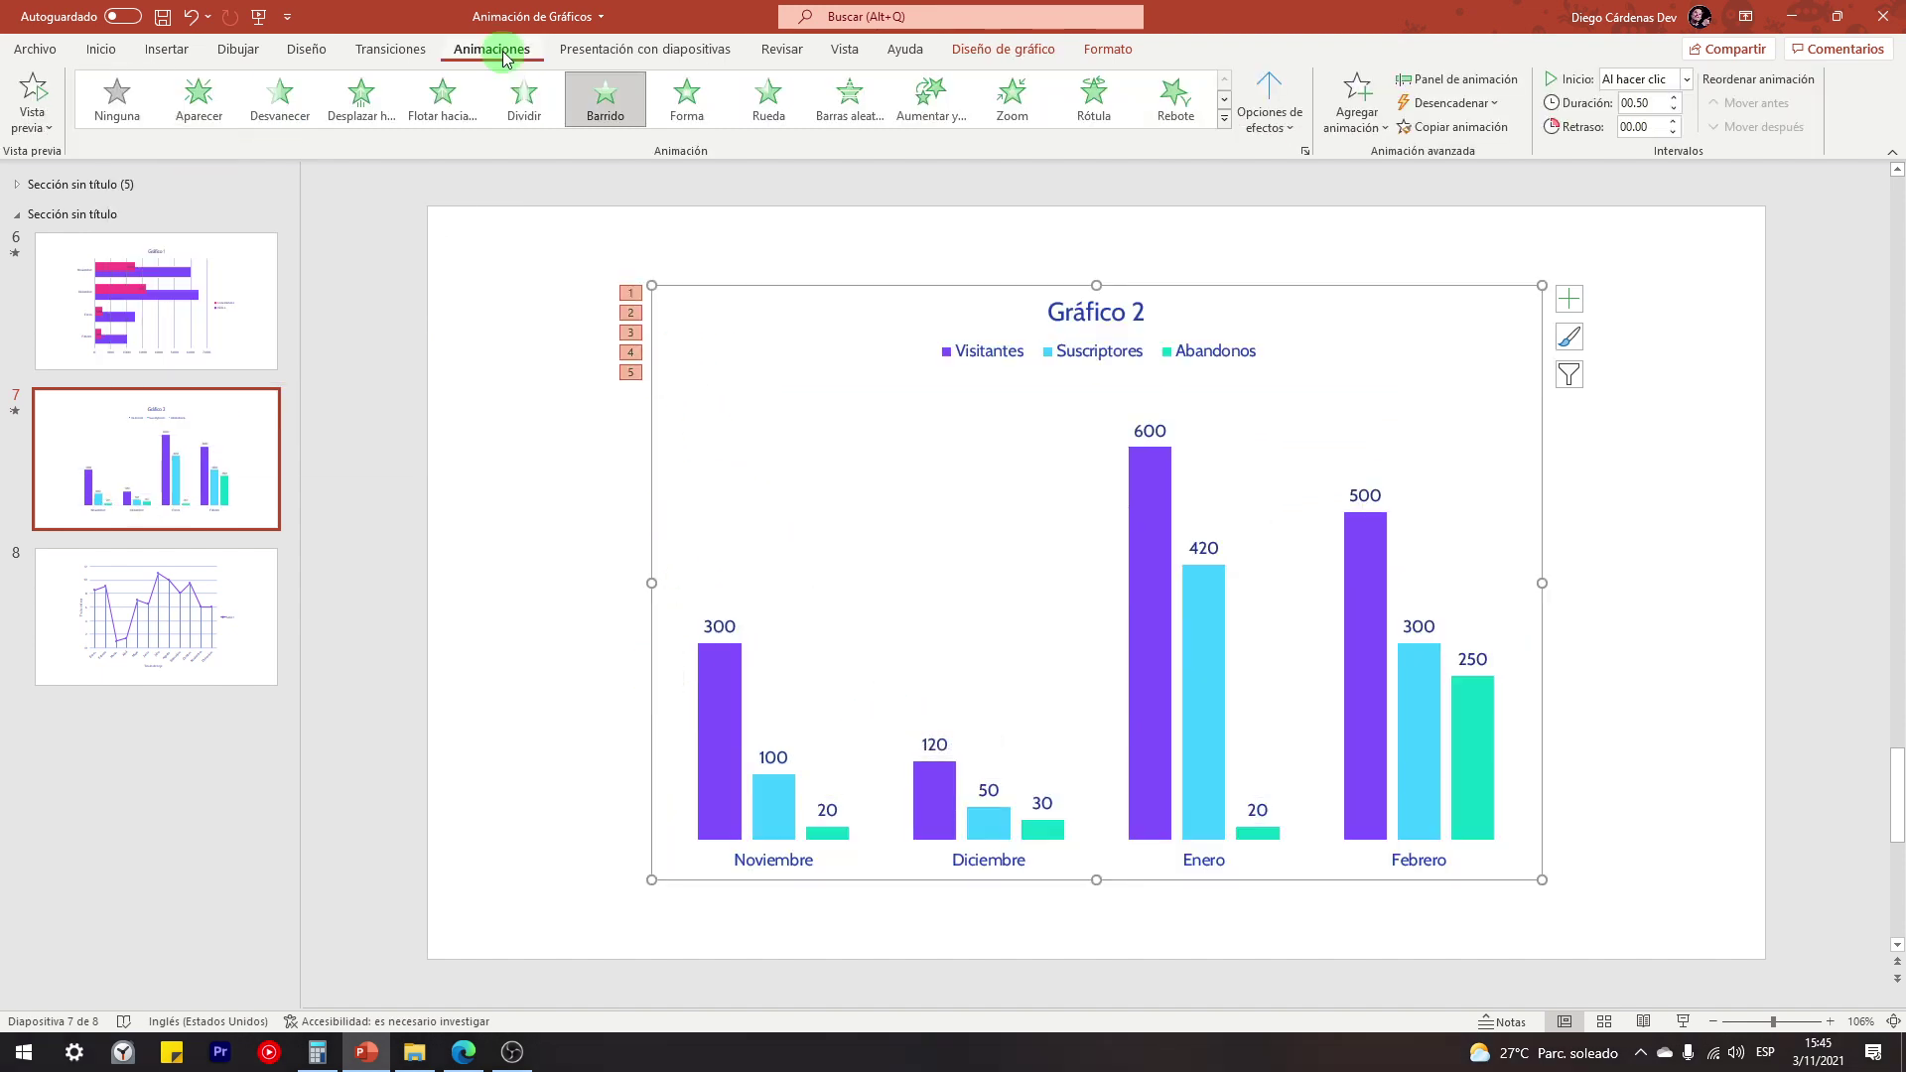
pyautogui.click(1624, 778)
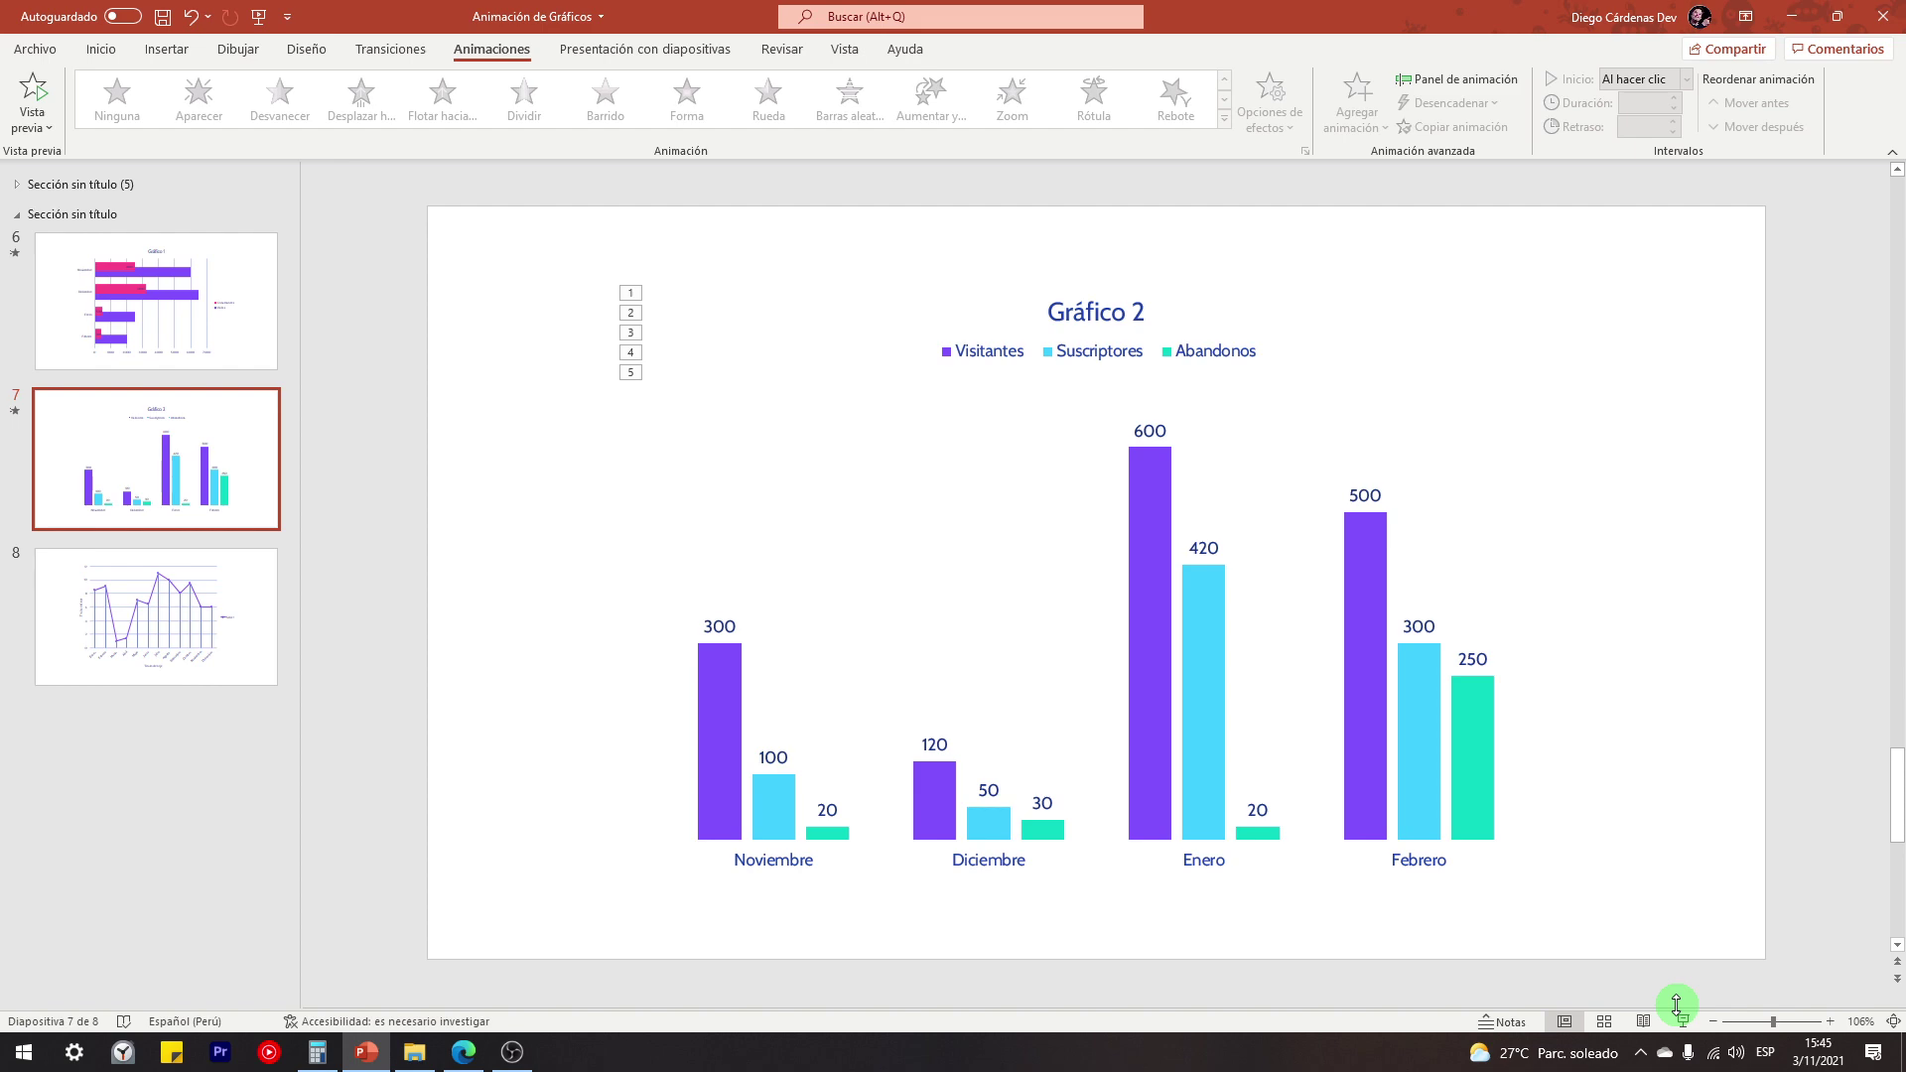
# Start the slide show on slide 7 and reveal the Noviembre and Diciembre (120, 50, 30) columns
pyautogui.click(1676, 1007)
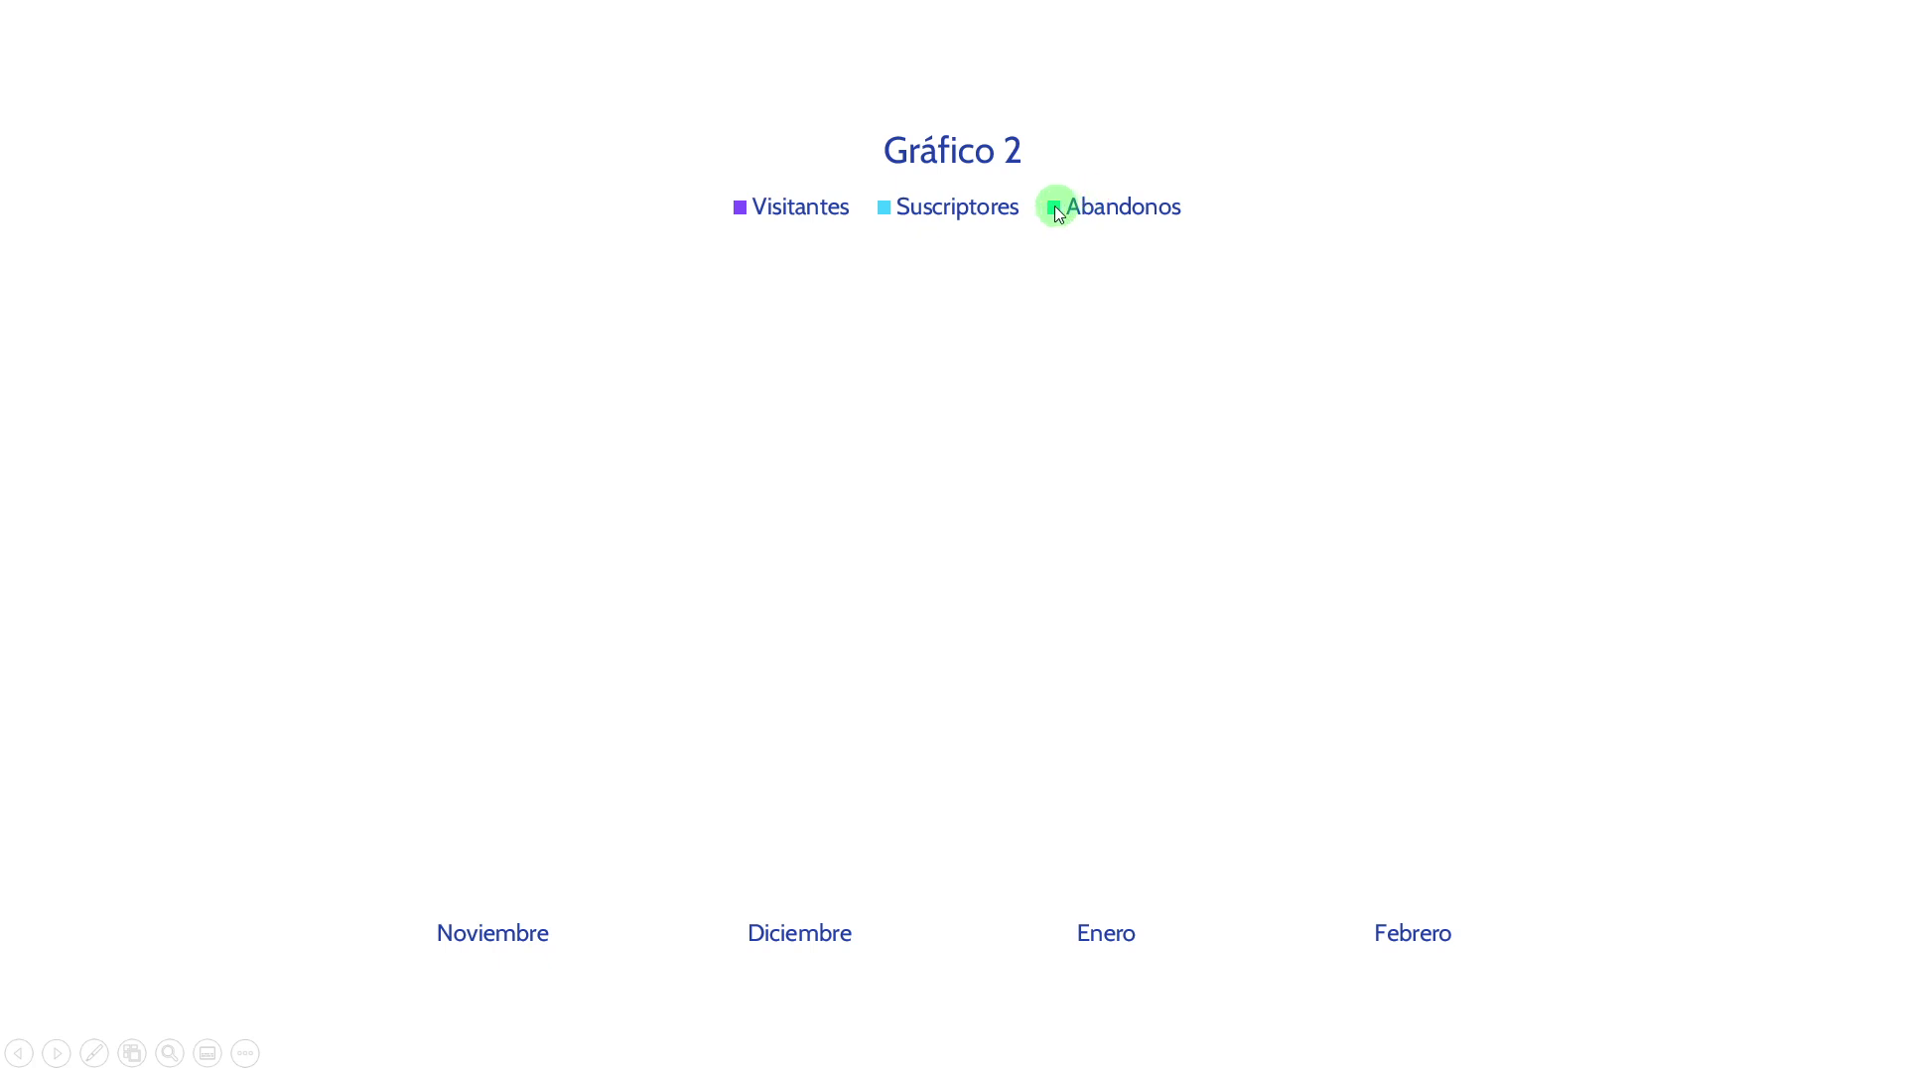
pyautogui.click(1533, 675)
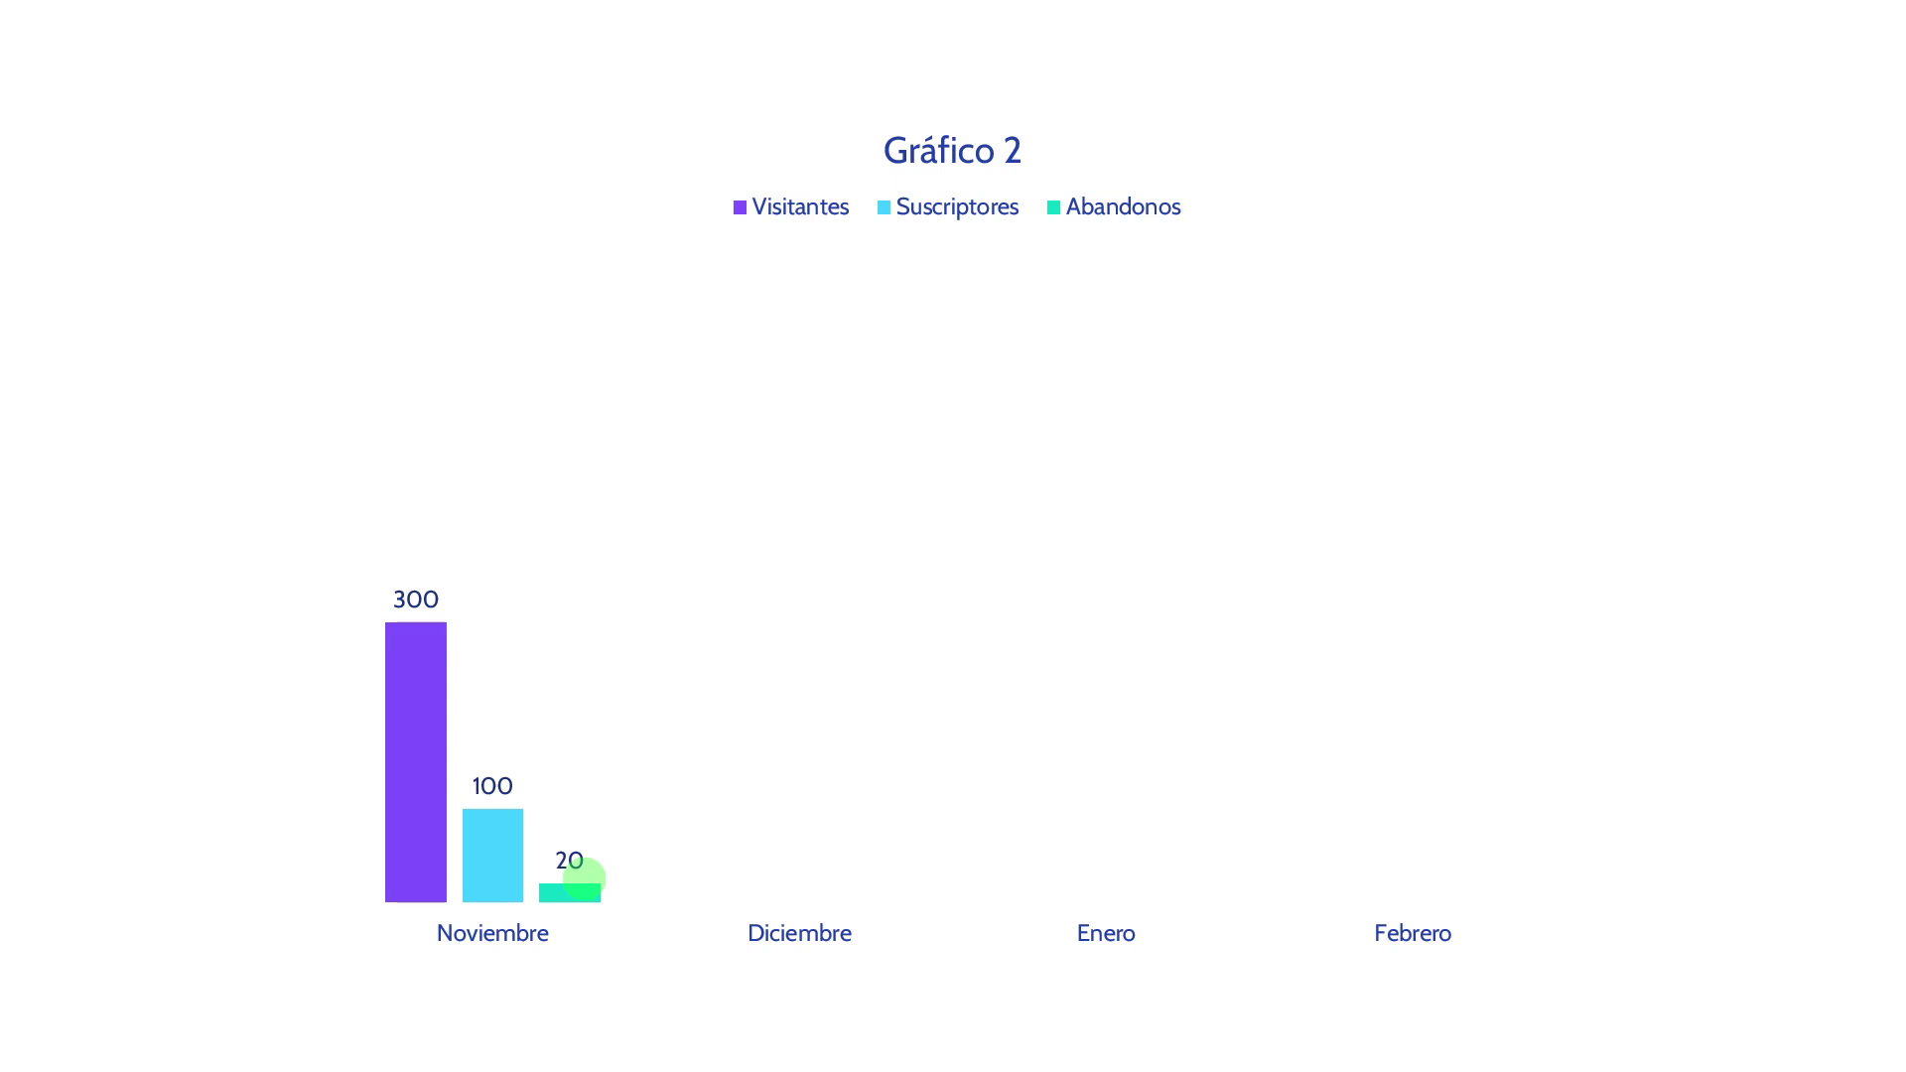
pyautogui.click(1296, 604)
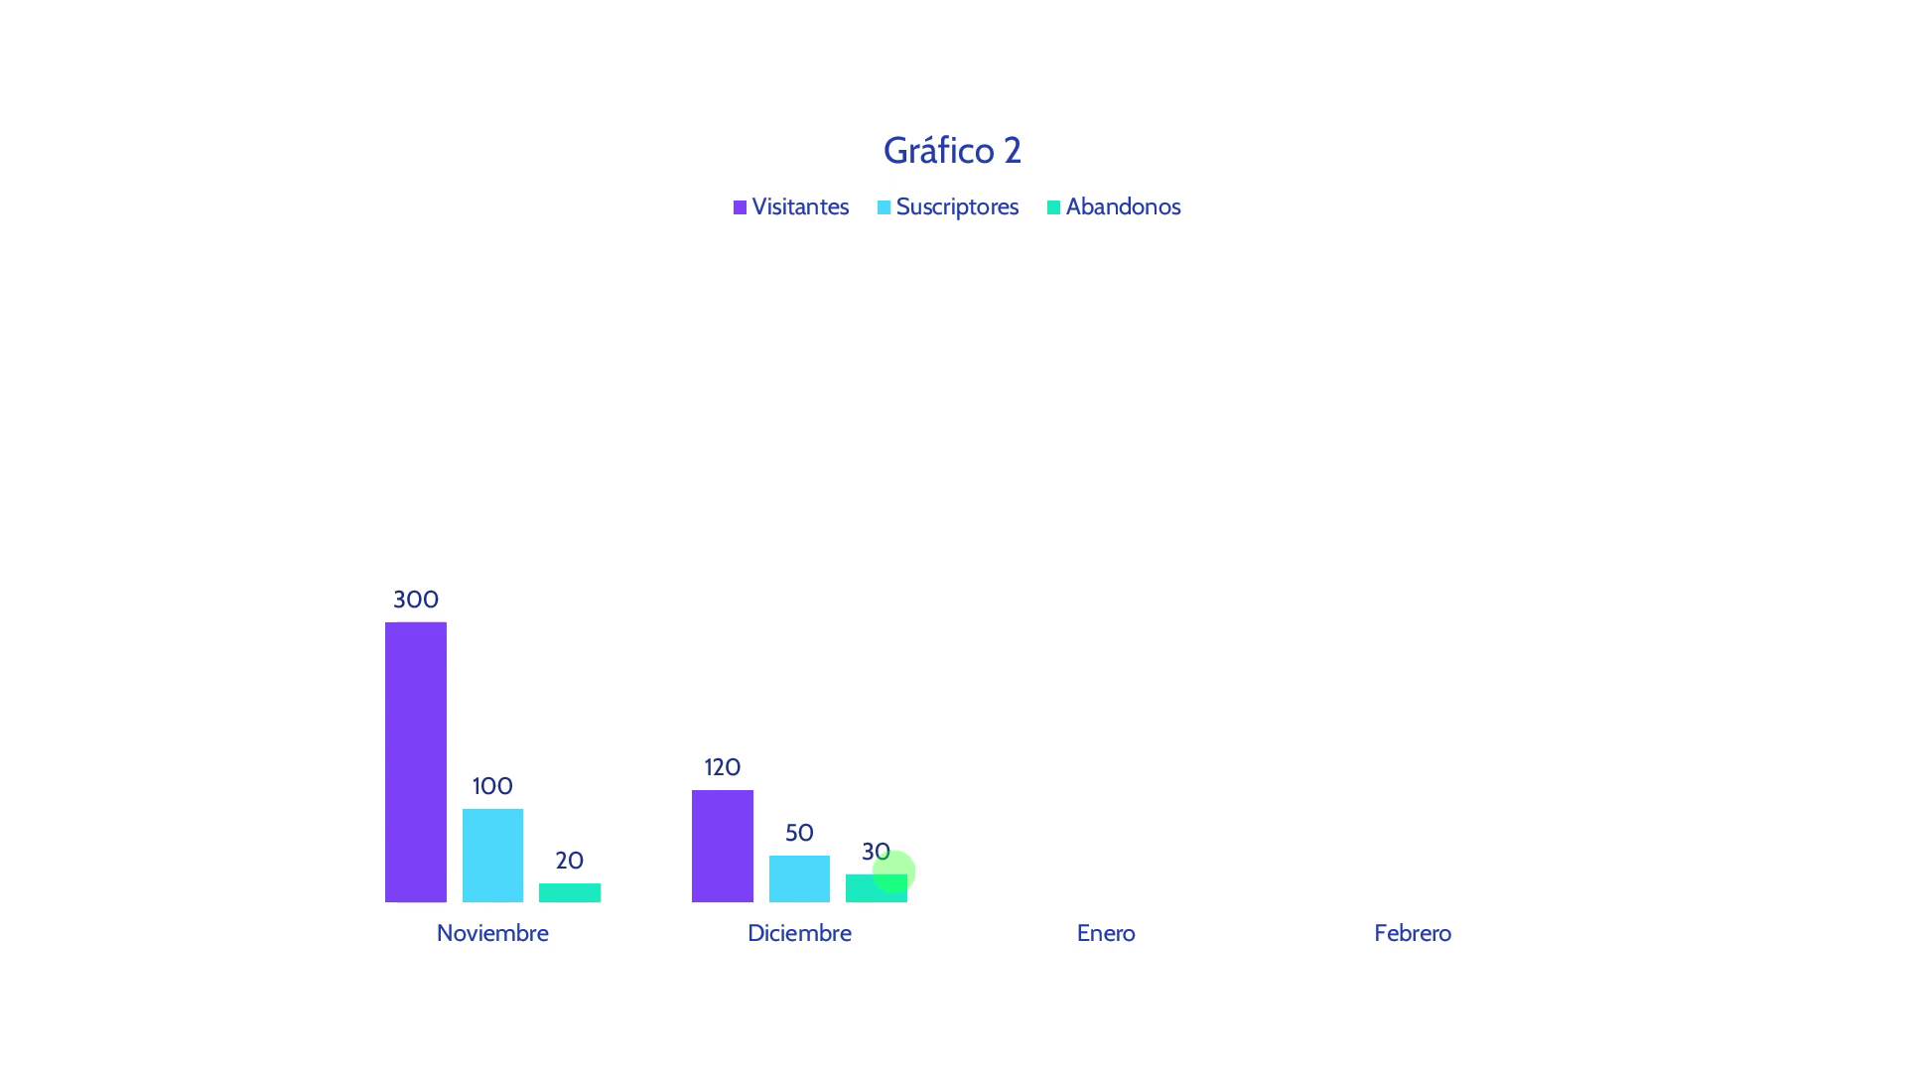
# Reveal the Enero (600, 420, 20) and Febrero (500, 300, 250) columns in the show
pyautogui.click(1581, 618)
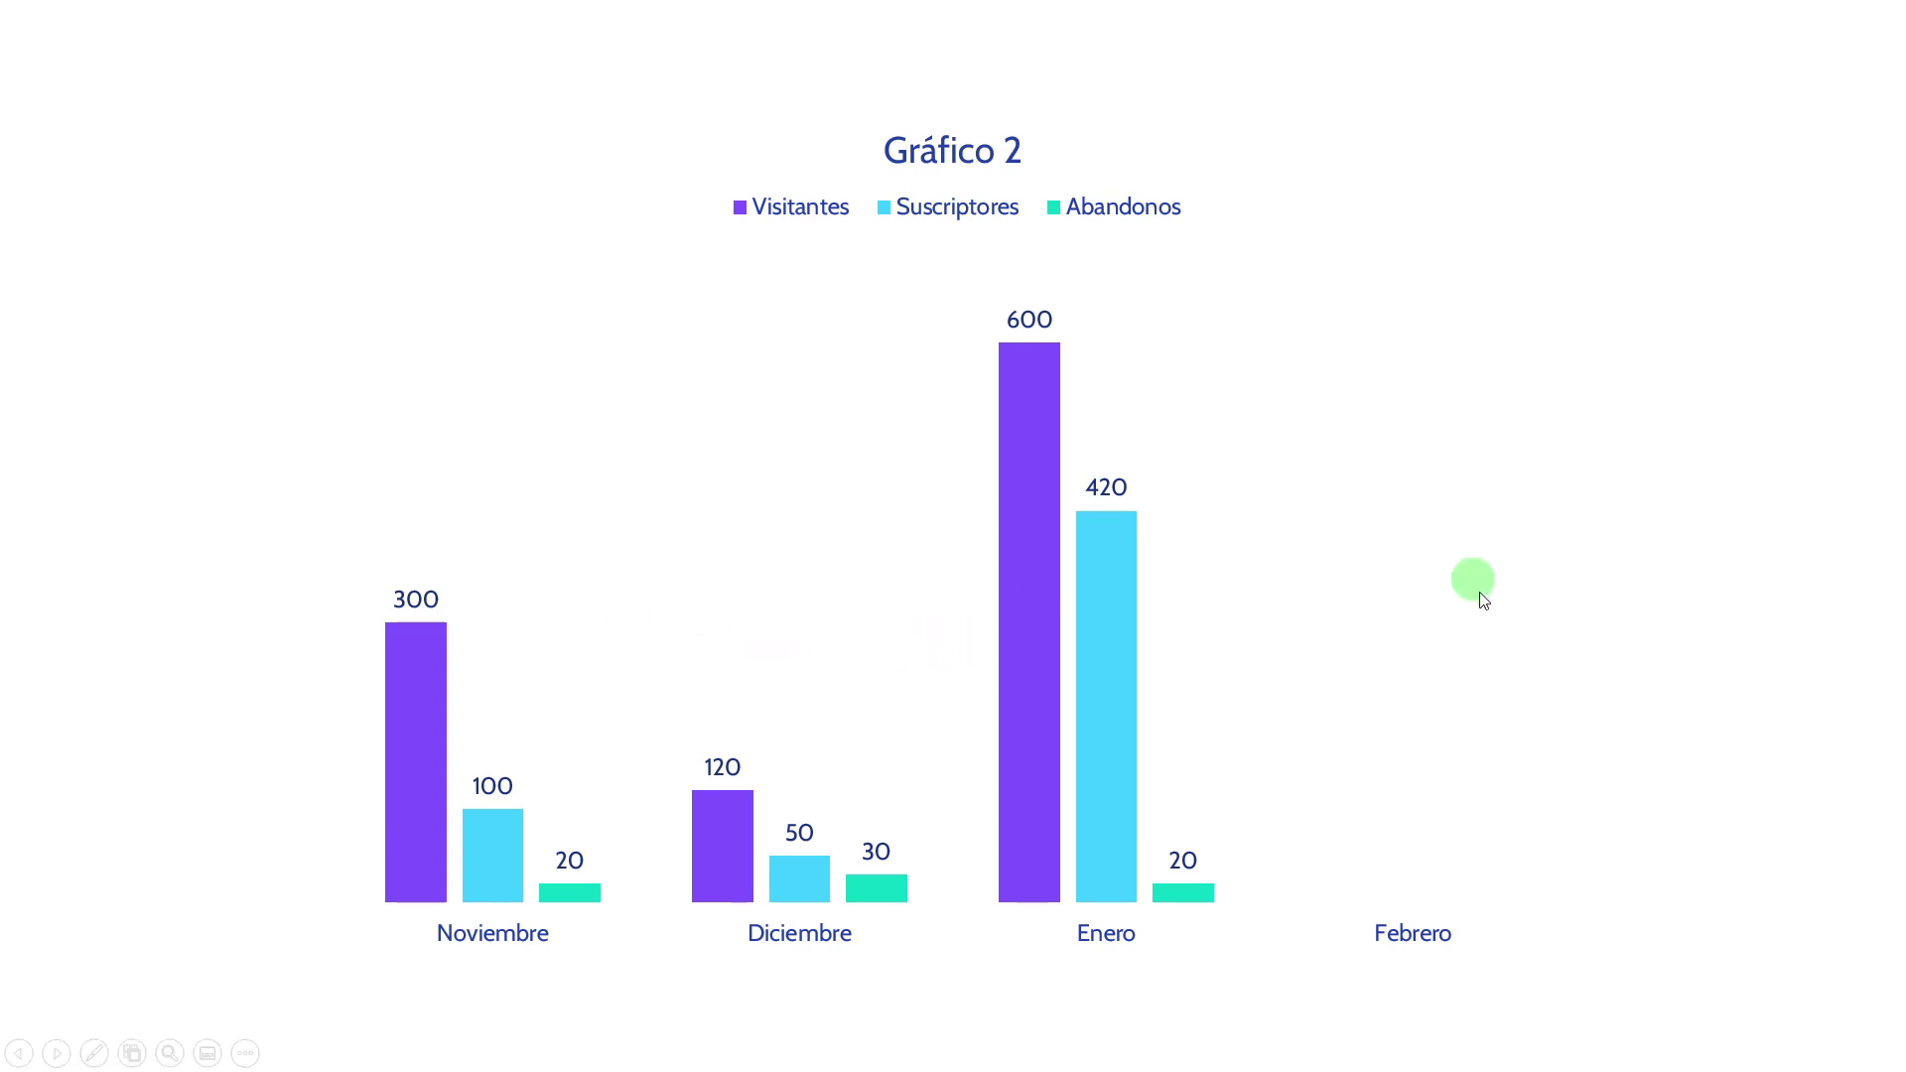
pyautogui.click(1499, 649)
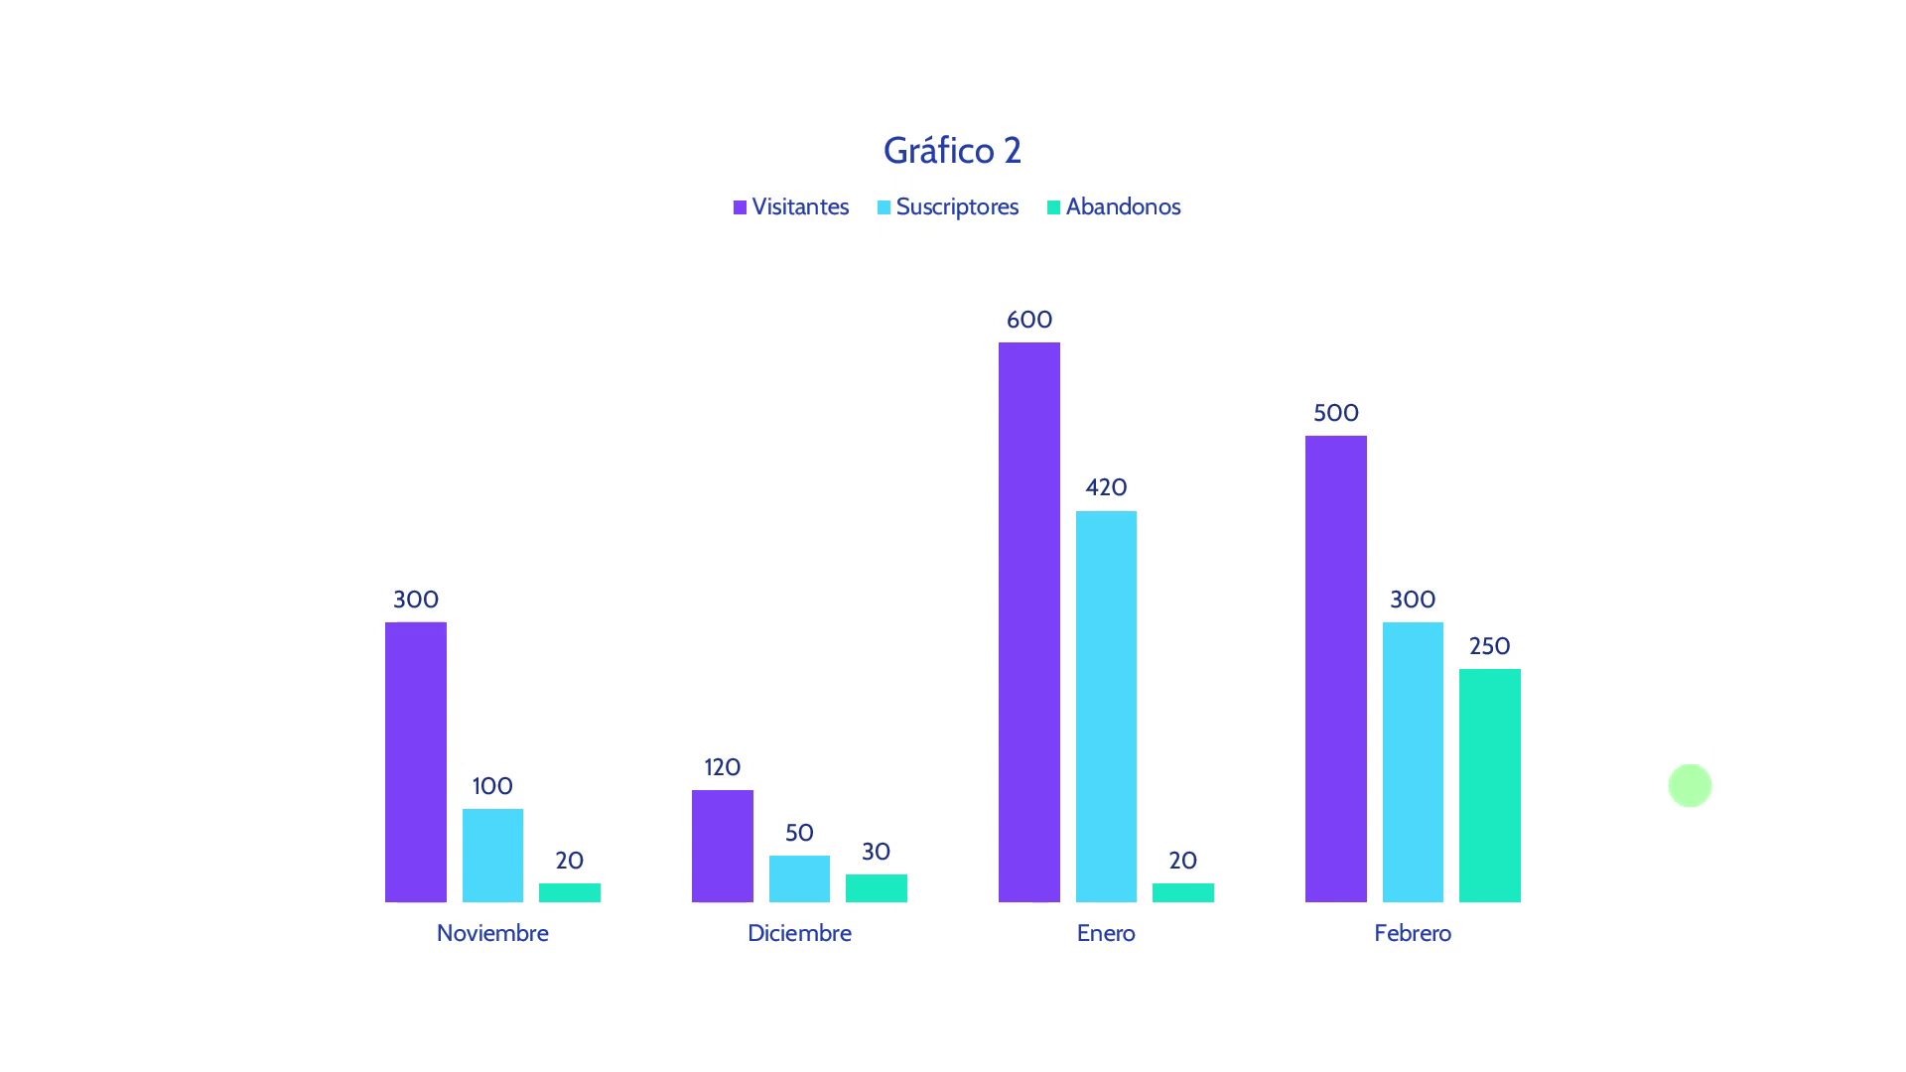
# Exit the show, present slide 2 (Gimnasio) and reveal its Enero and Febrero columns
pyautogui.press('Escape')
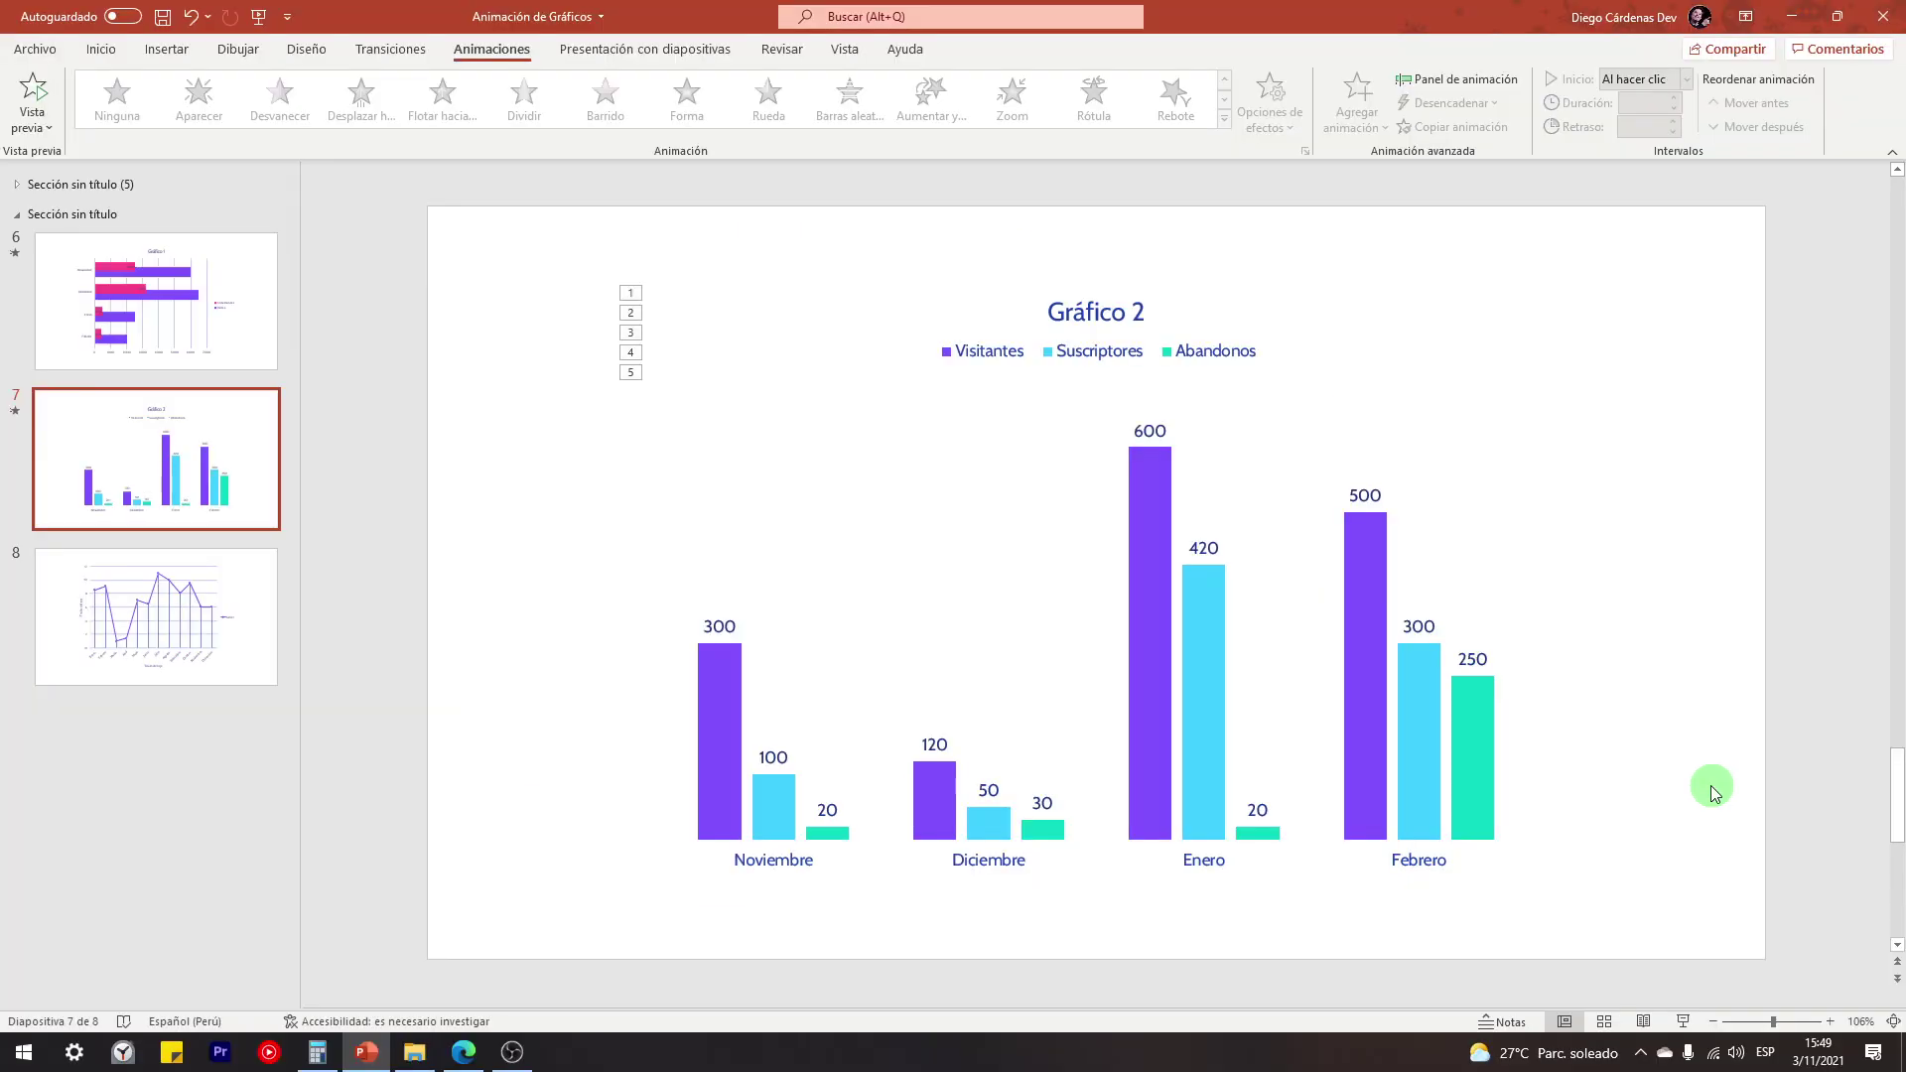
pyautogui.click(18, 184)
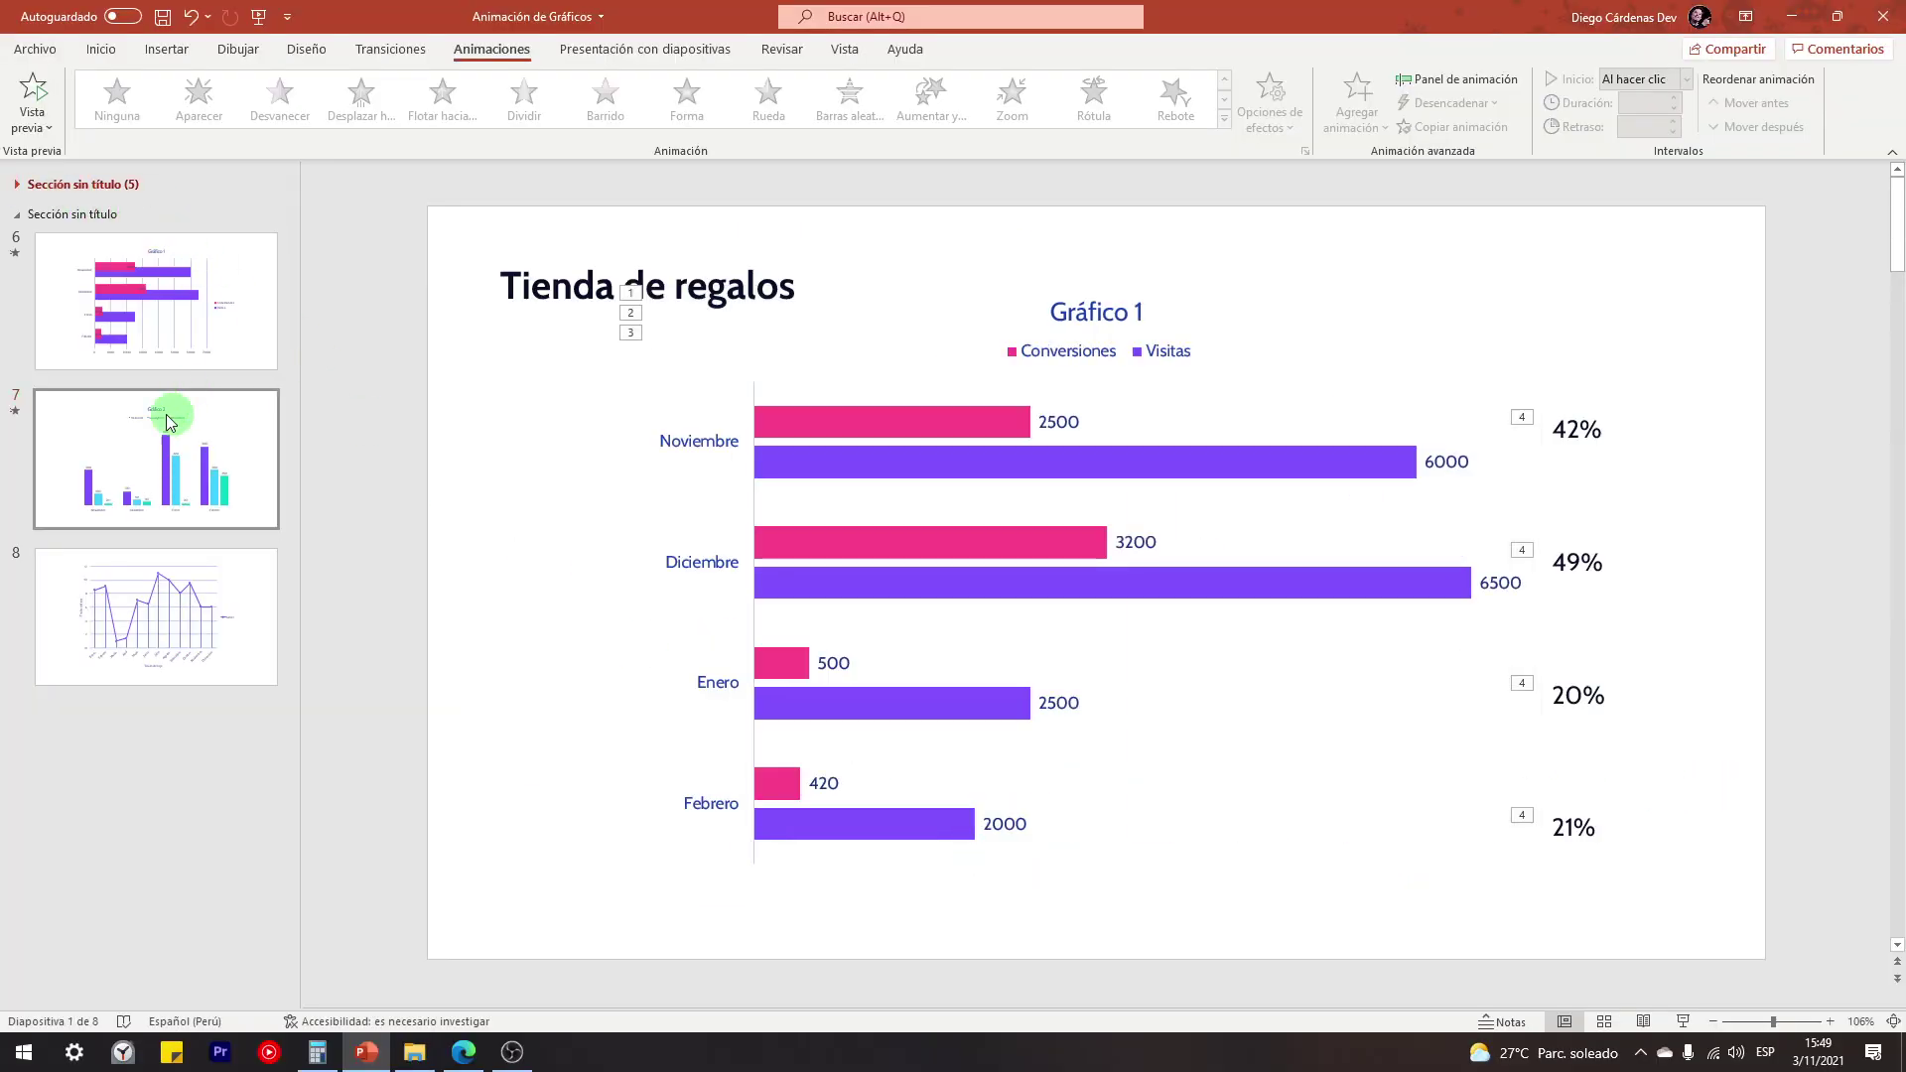
pyautogui.click(18, 184)
pyautogui.click(85, 365)
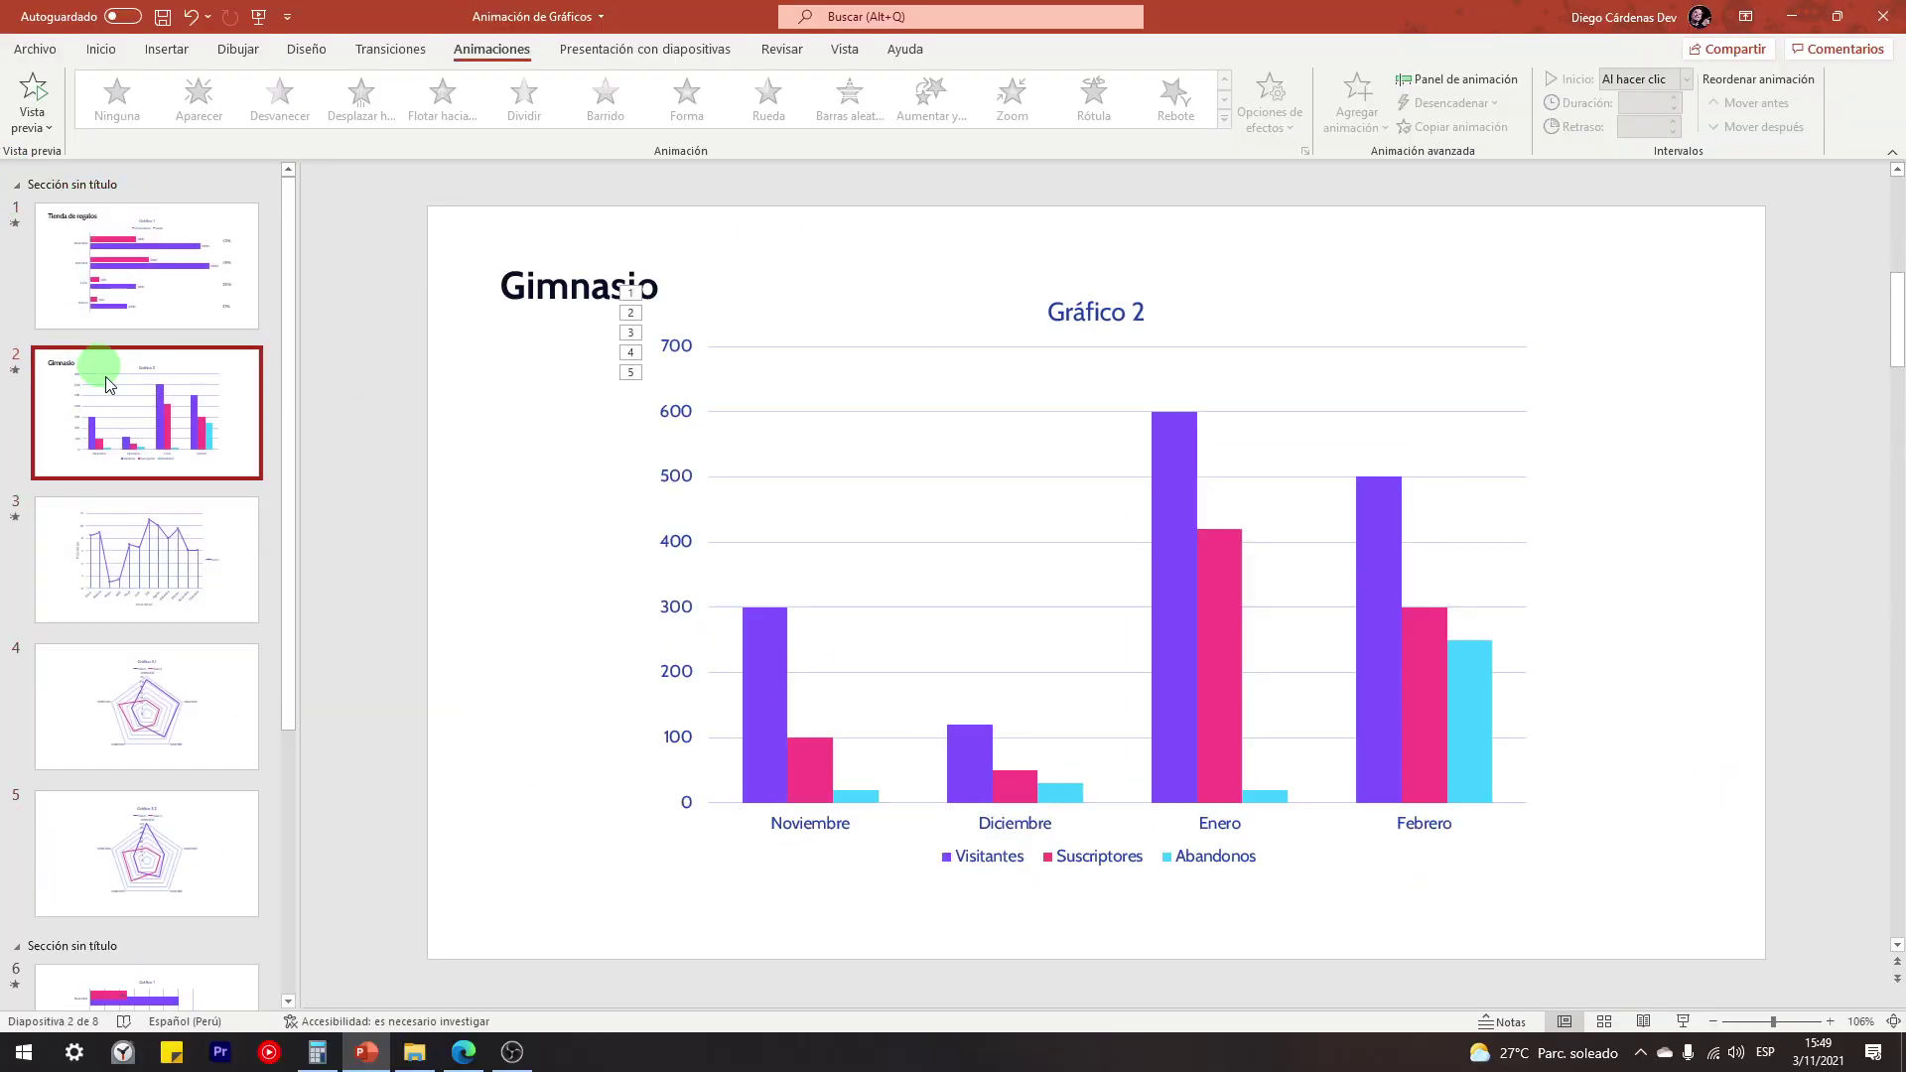
pyautogui.click(1681, 1021)
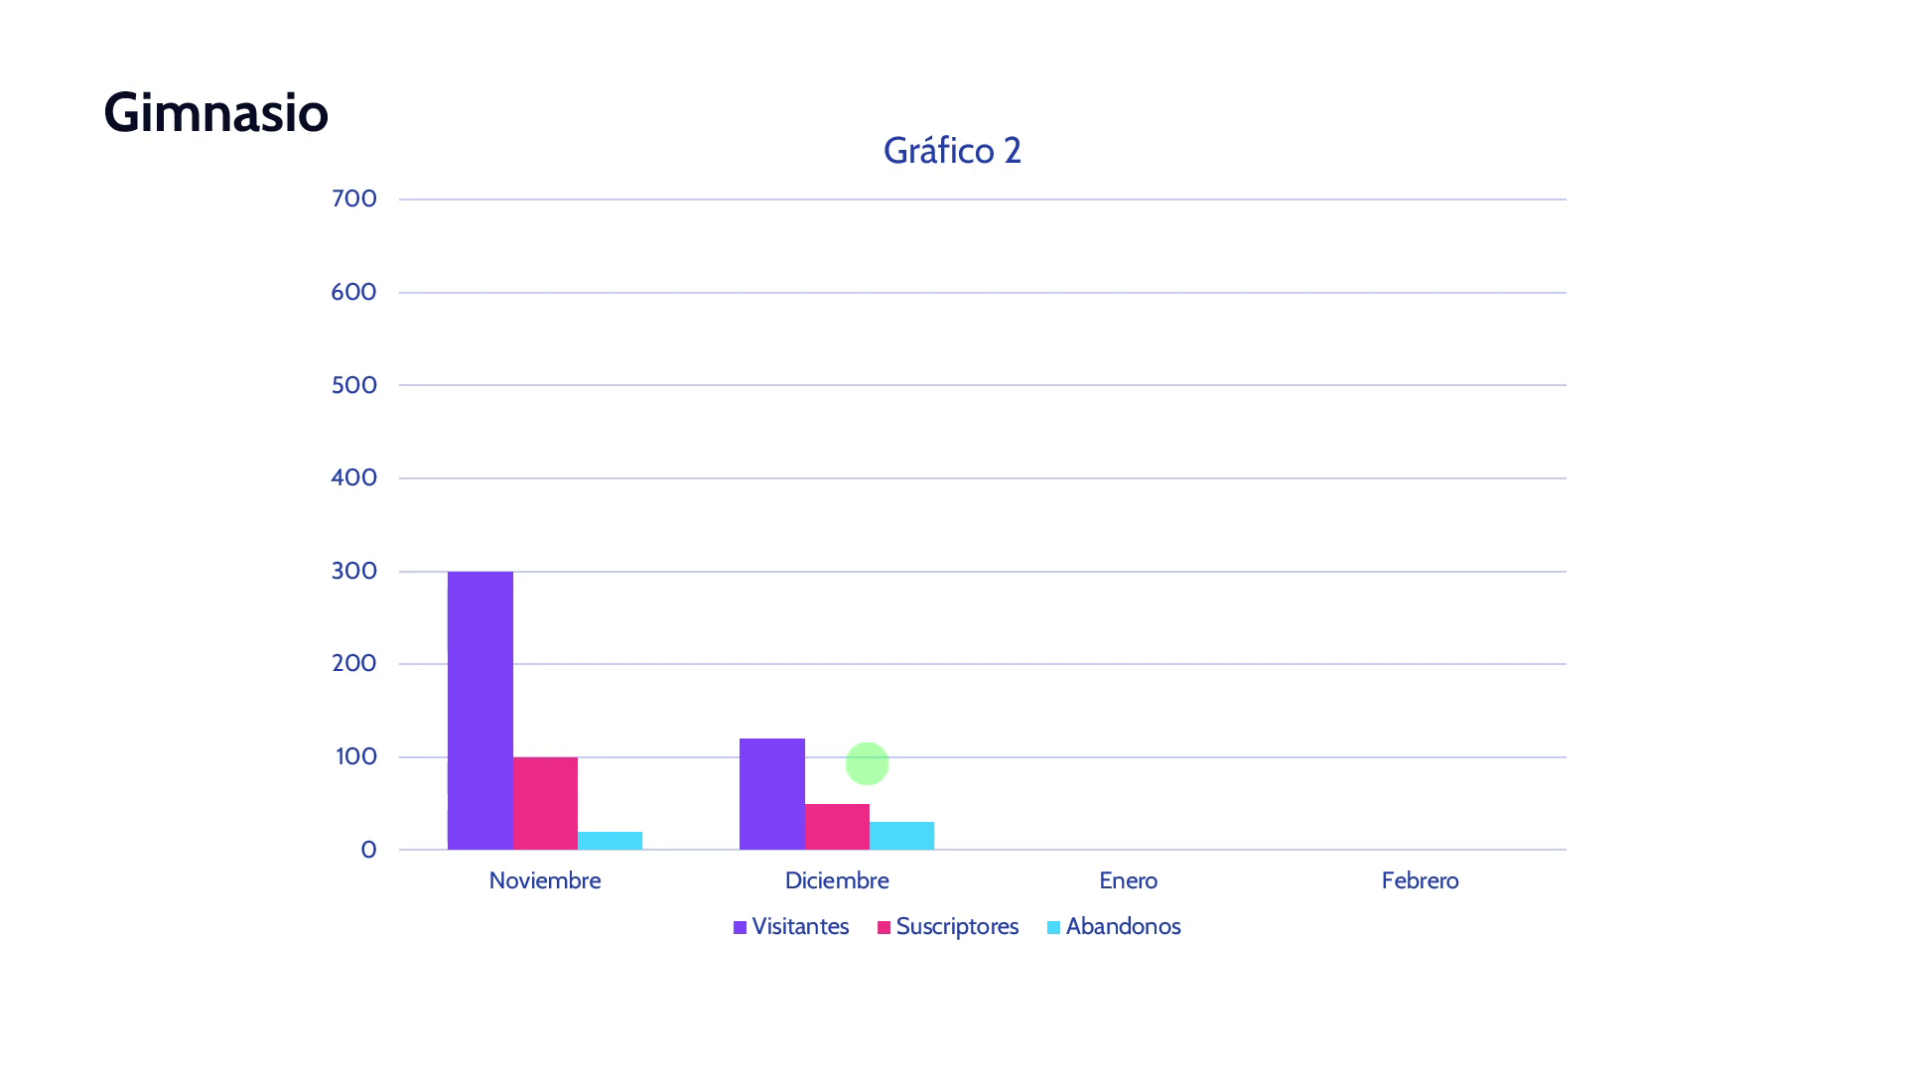
pyautogui.click(1261, 580)
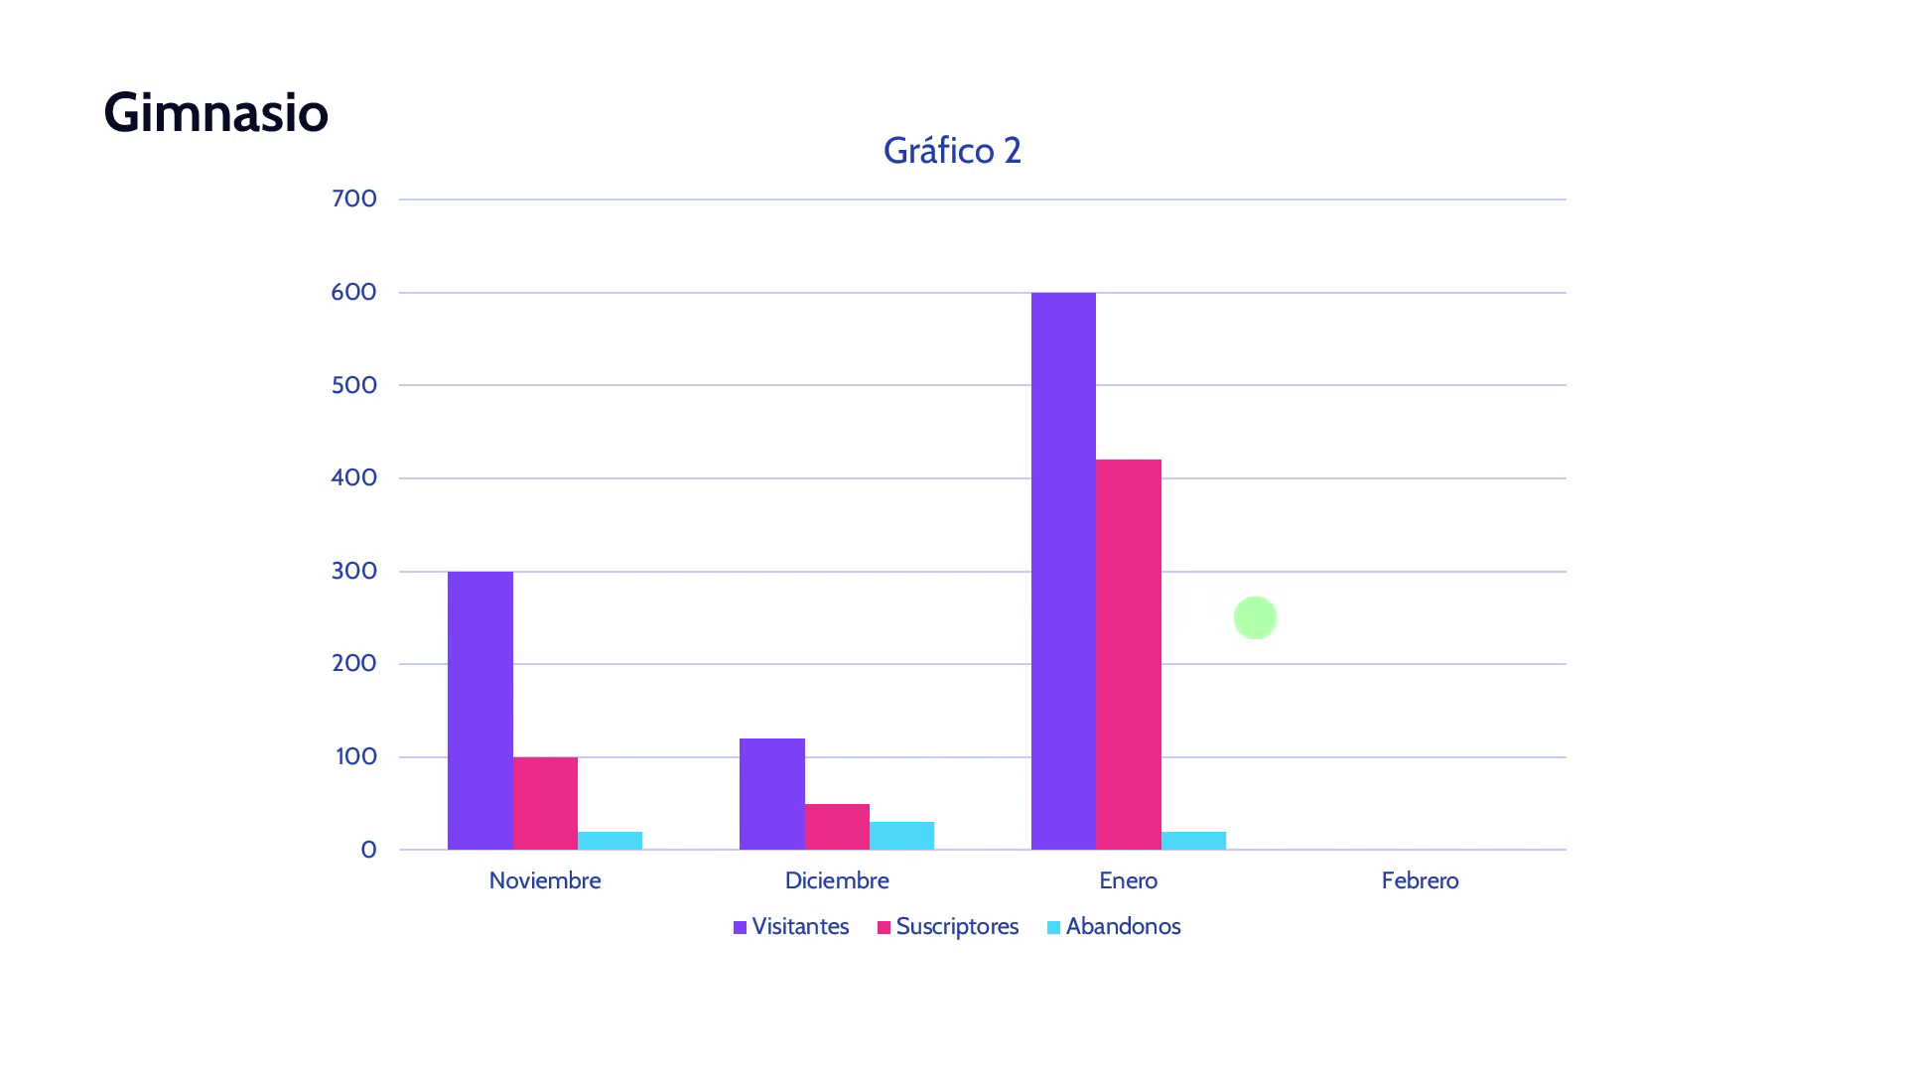
pyautogui.click(1255, 616)
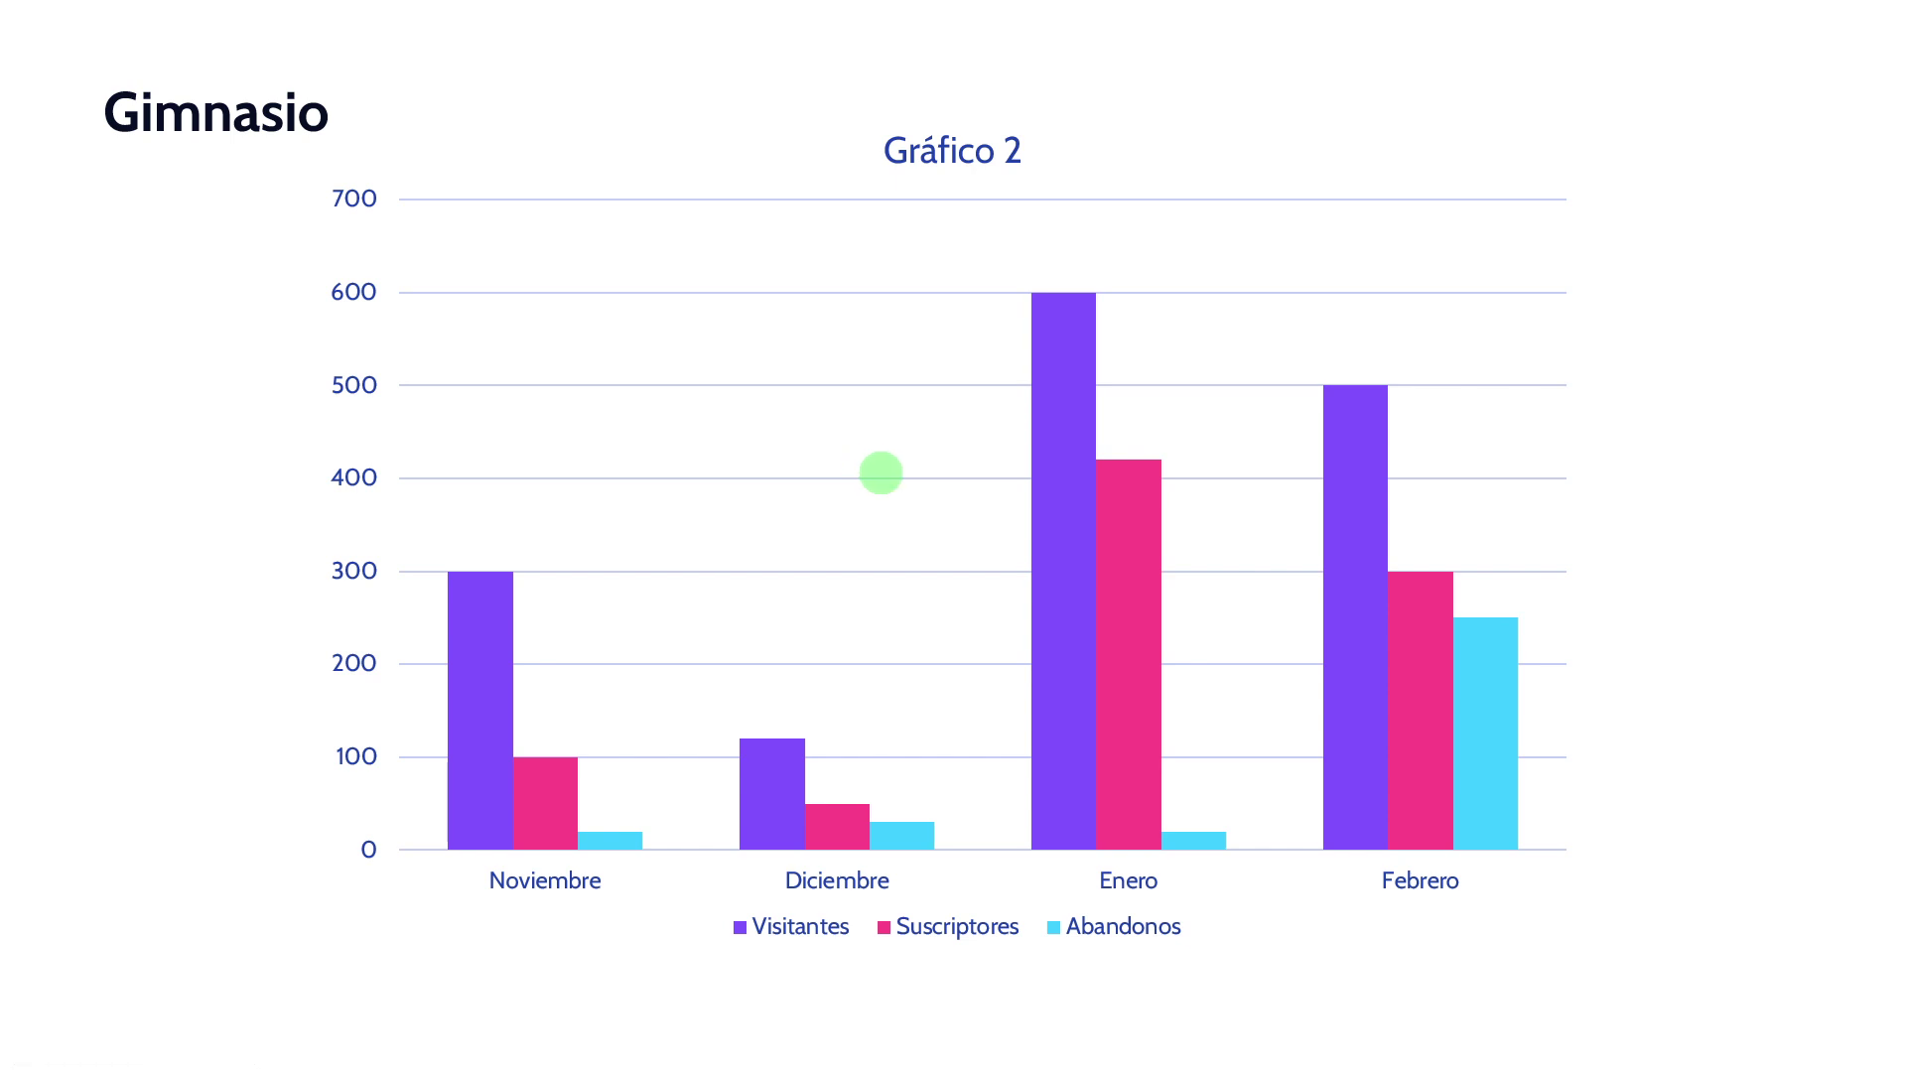
# Exit the slide show, collapse the first section, and open slide 8's monthly line chart
pyautogui.press('Escape')
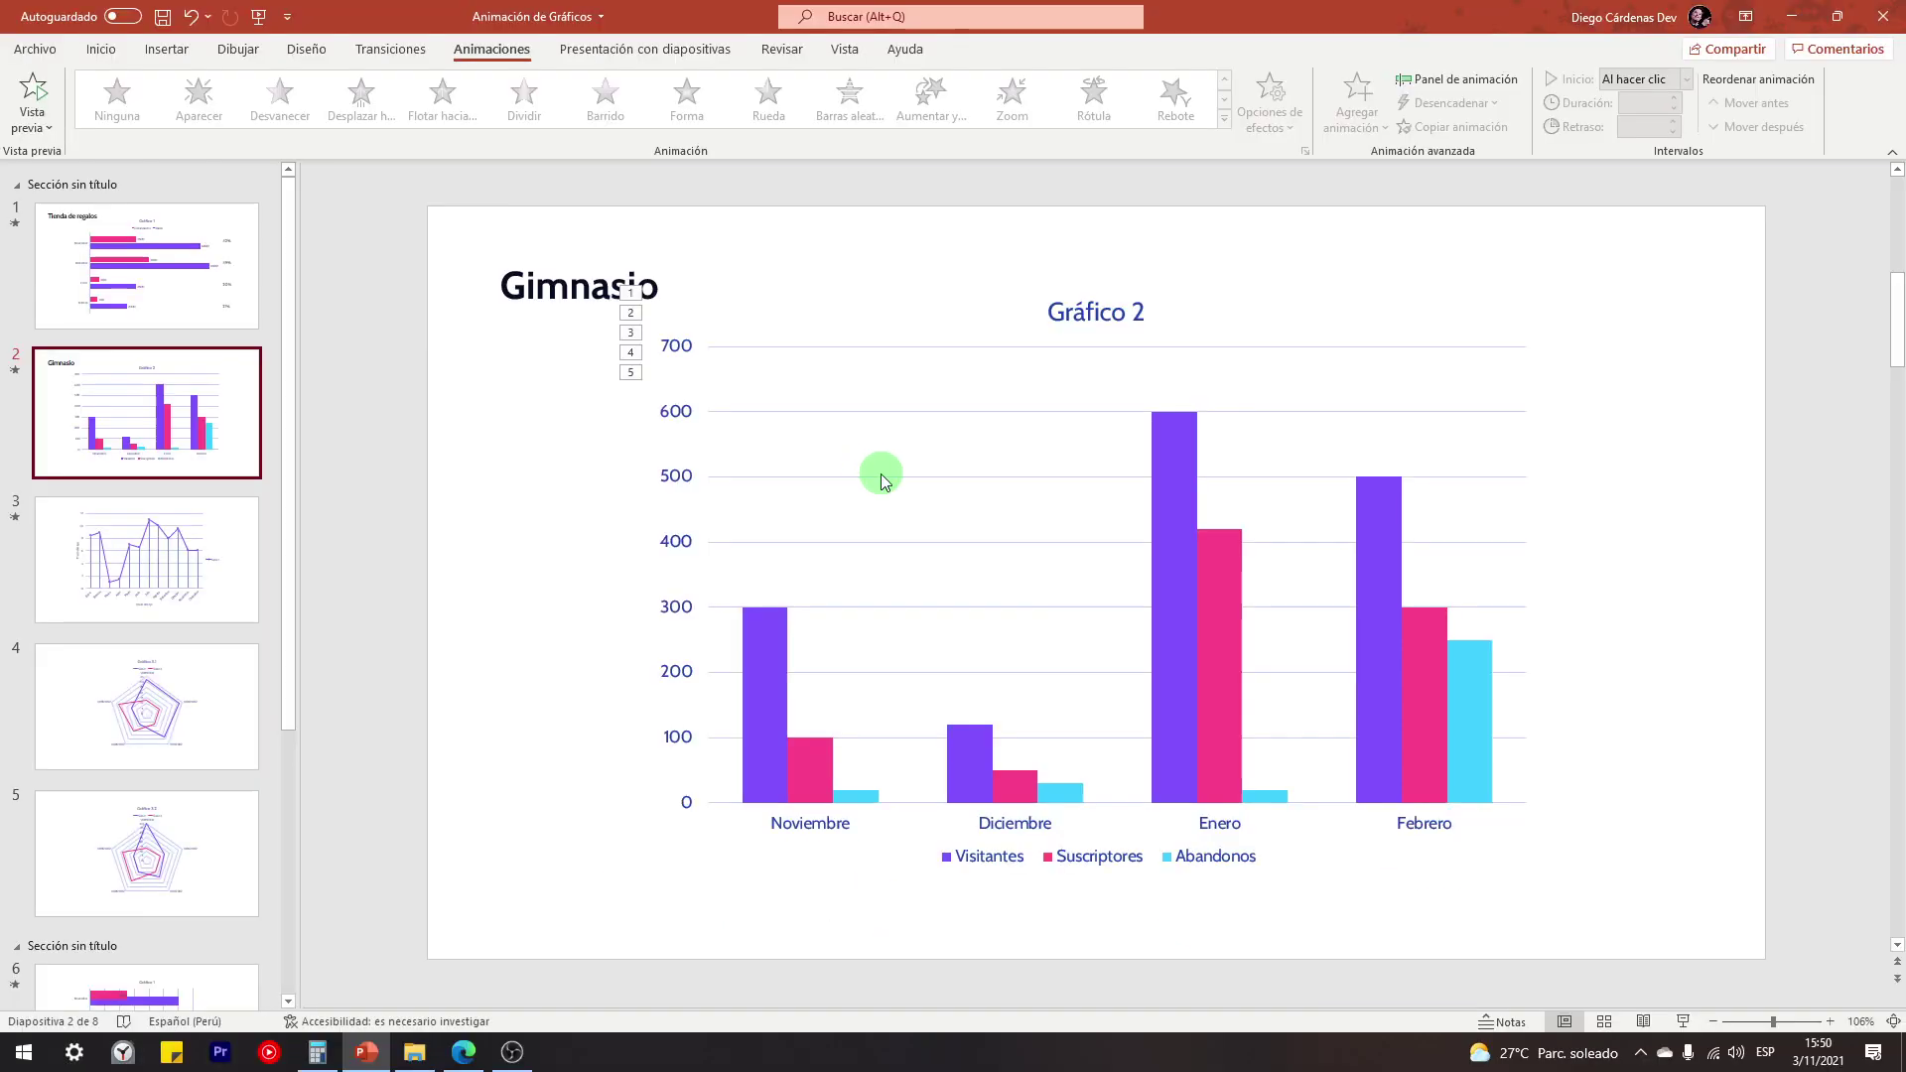
pyautogui.scroll(-5, 248, 607)
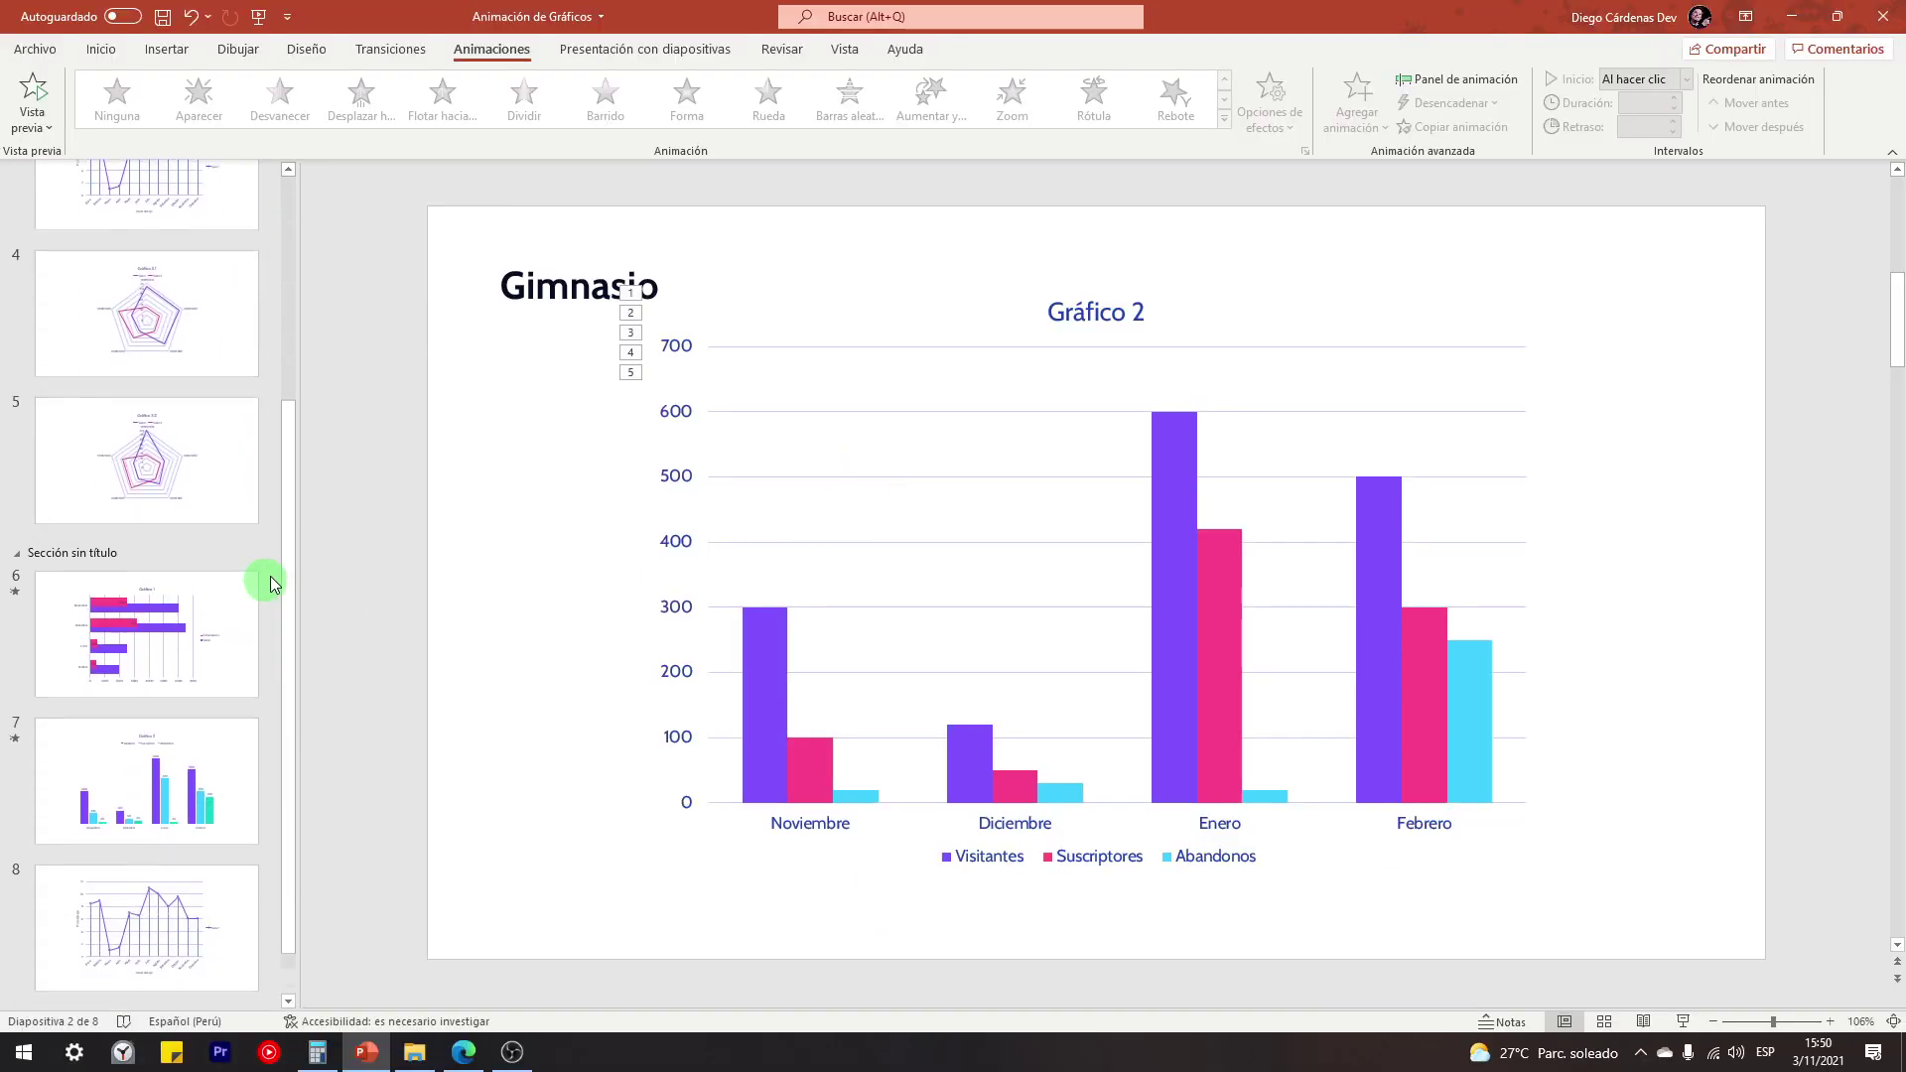
pyautogui.click(213, 737)
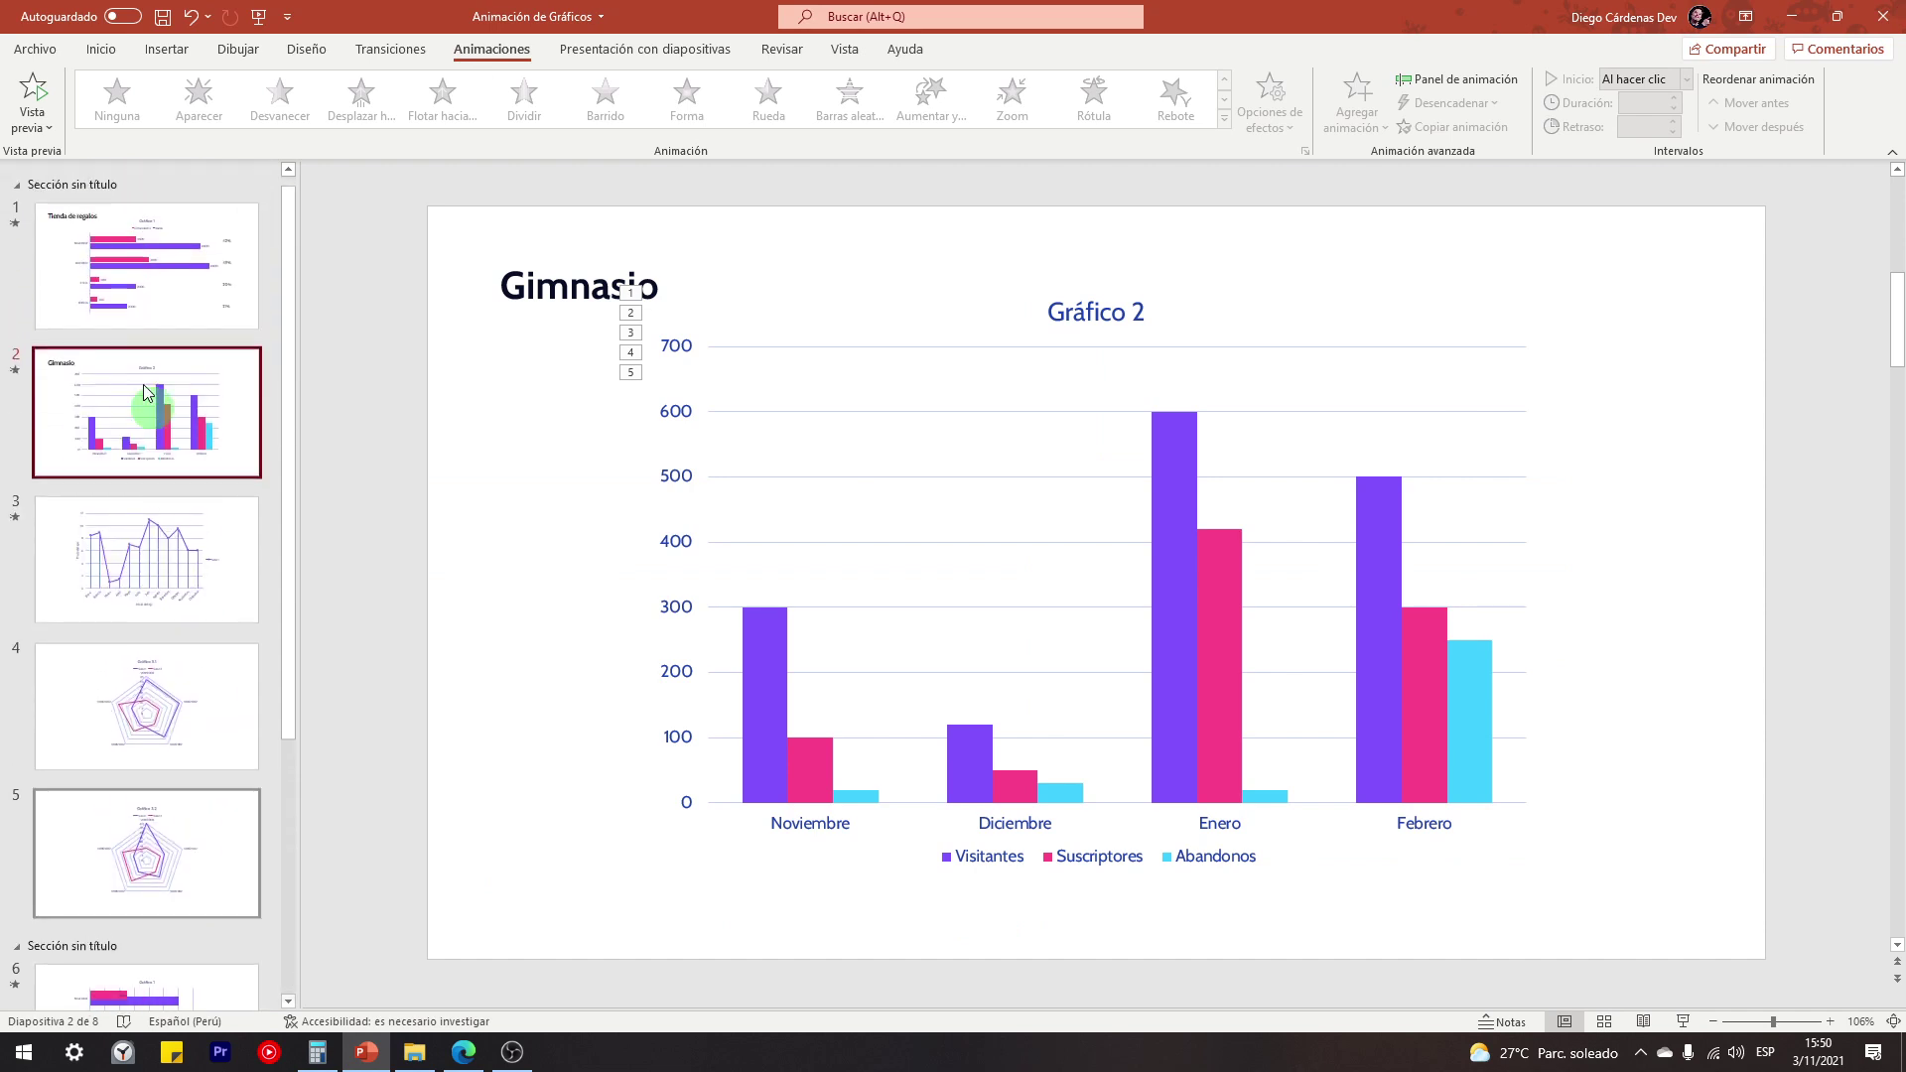
pyautogui.click(18, 189)
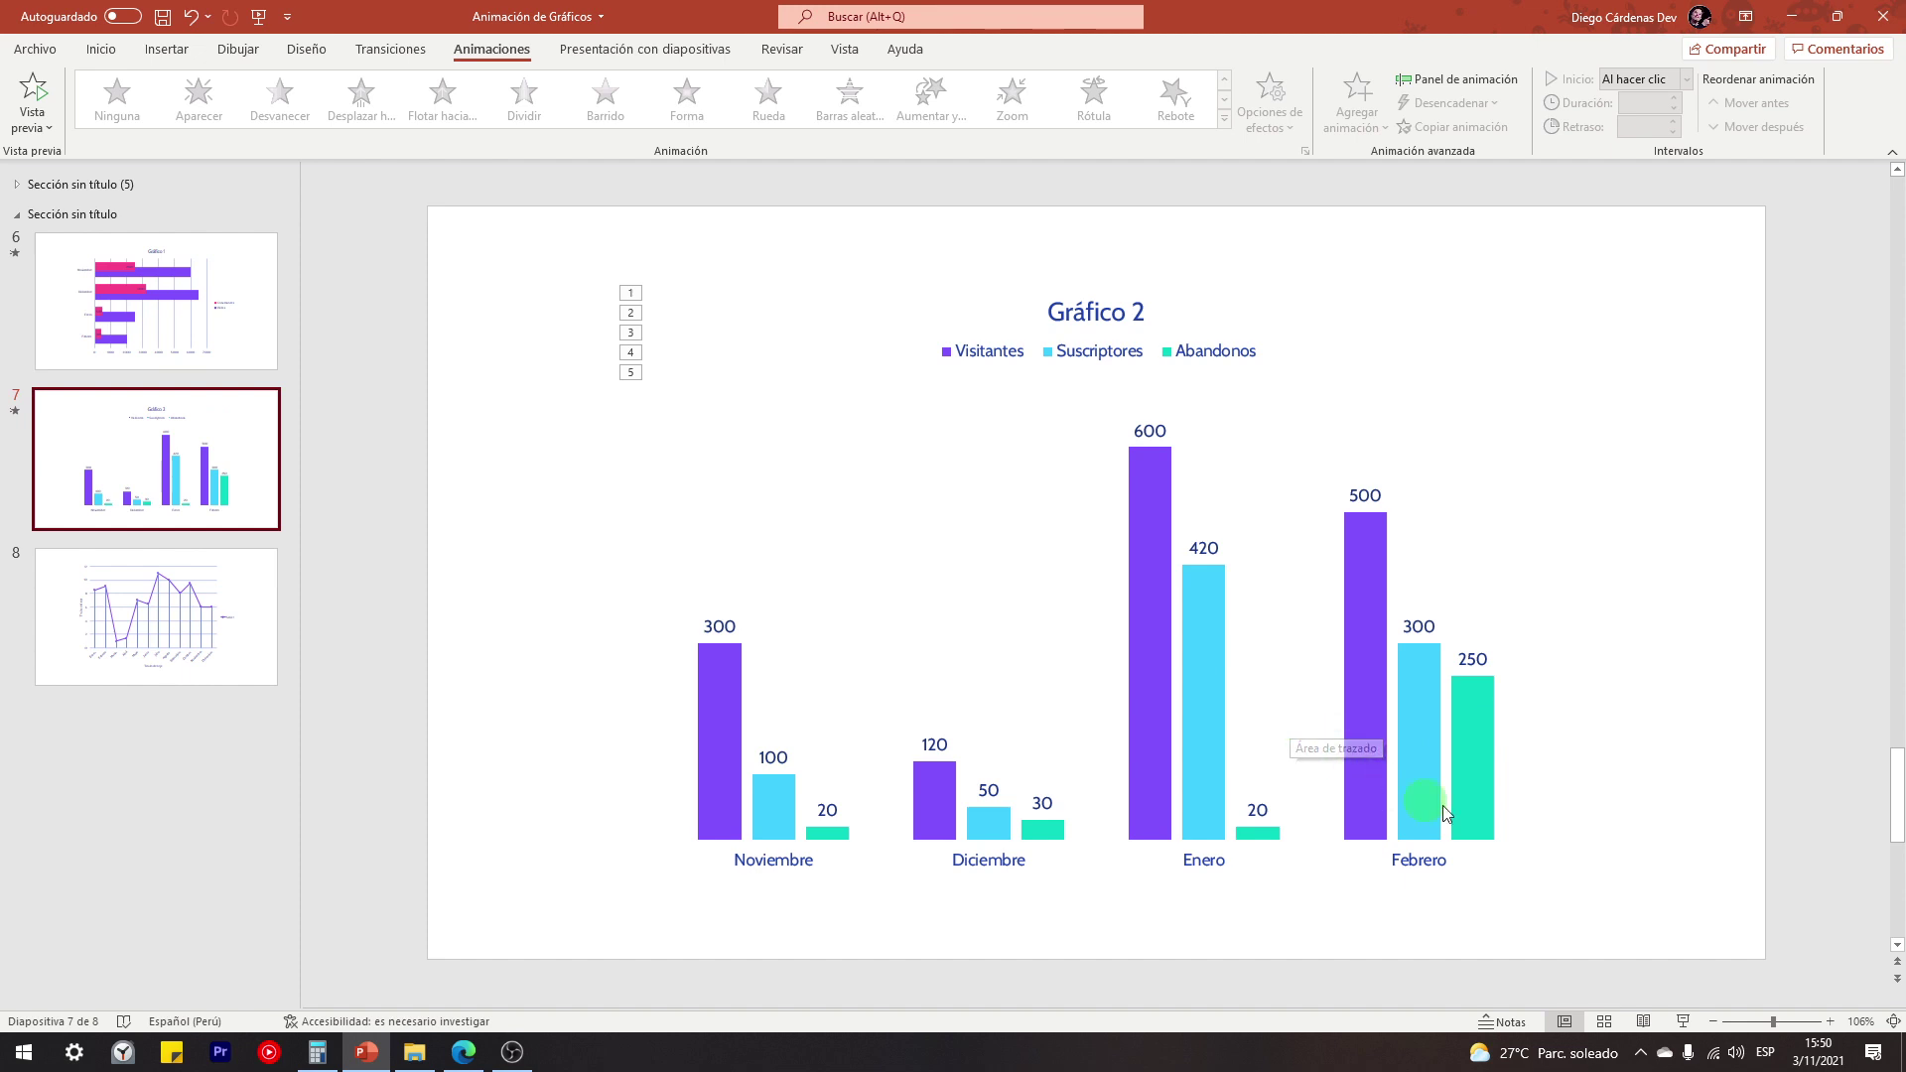
pyautogui.moveTo(1572, 911); pyautogui.dragTo(493, 260)
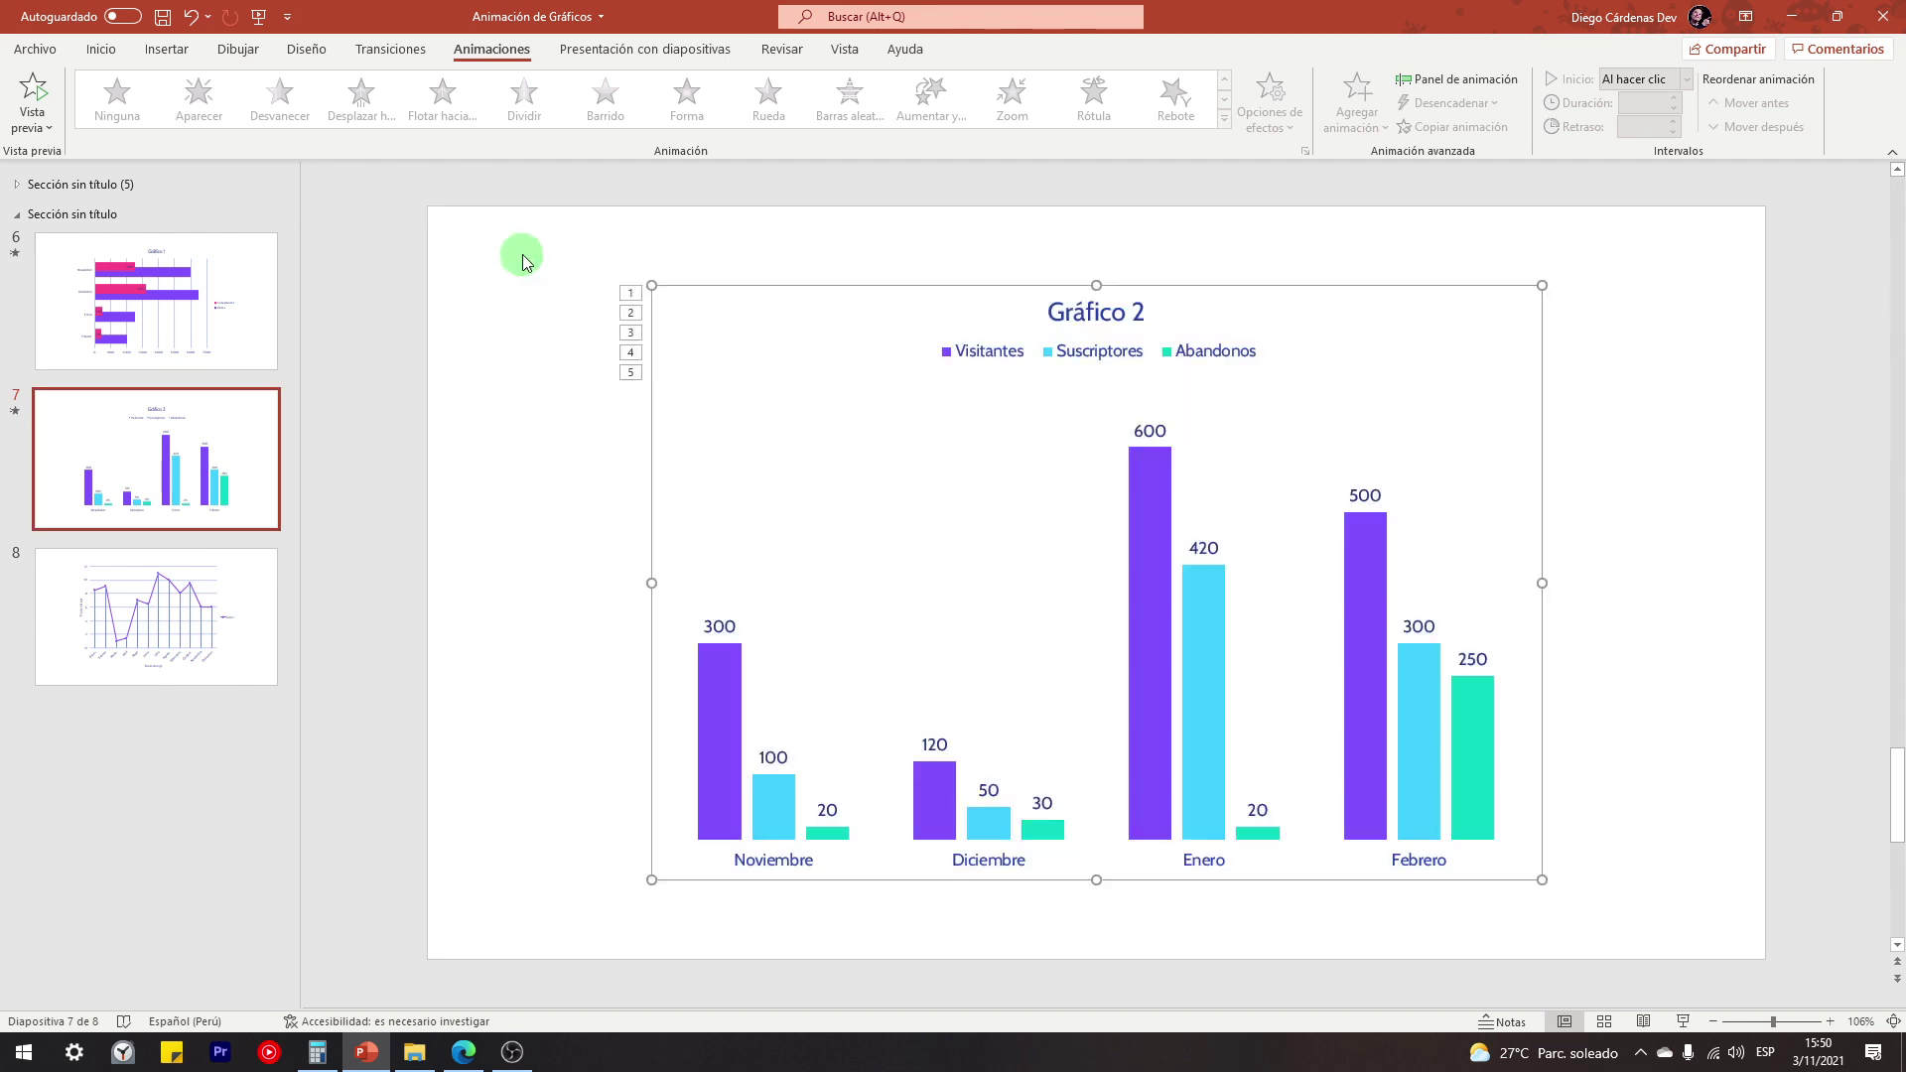
pyautogui.click(504, 344)
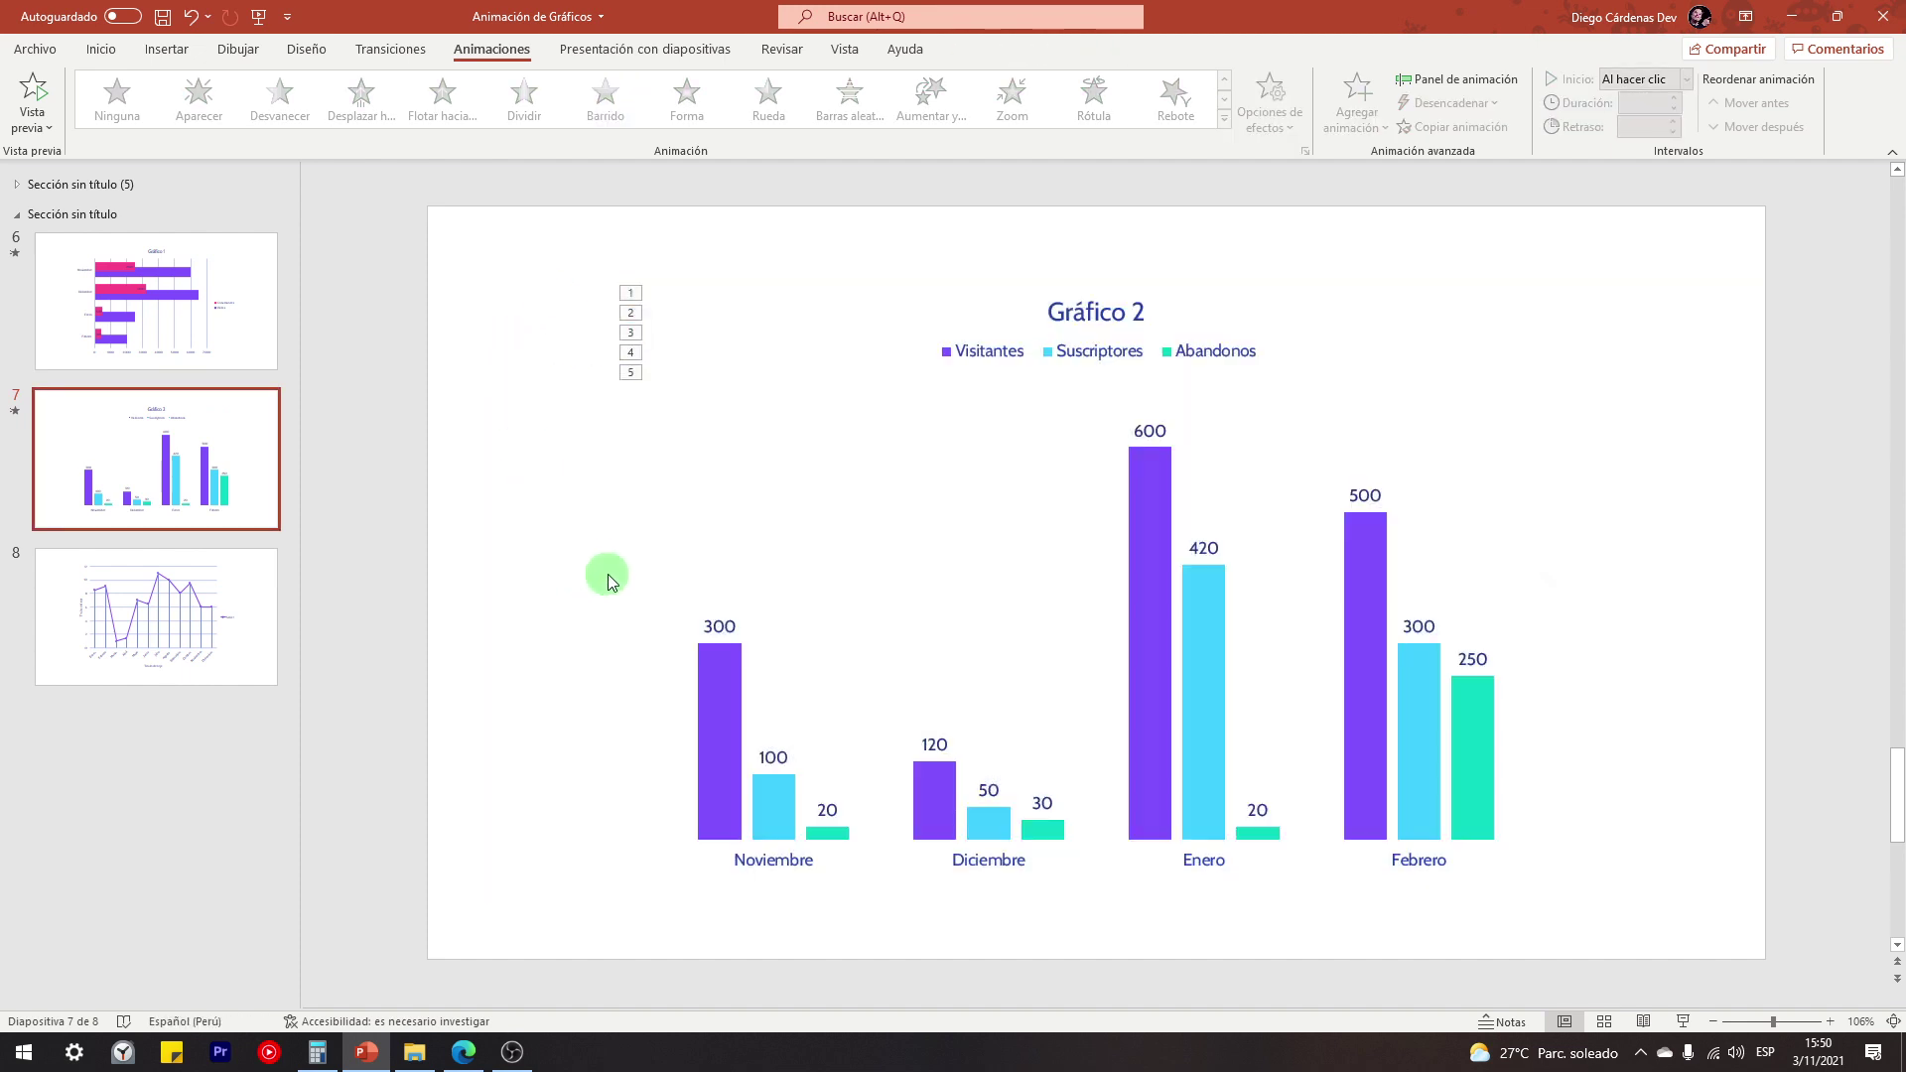
pyautogui.click(159, 643)
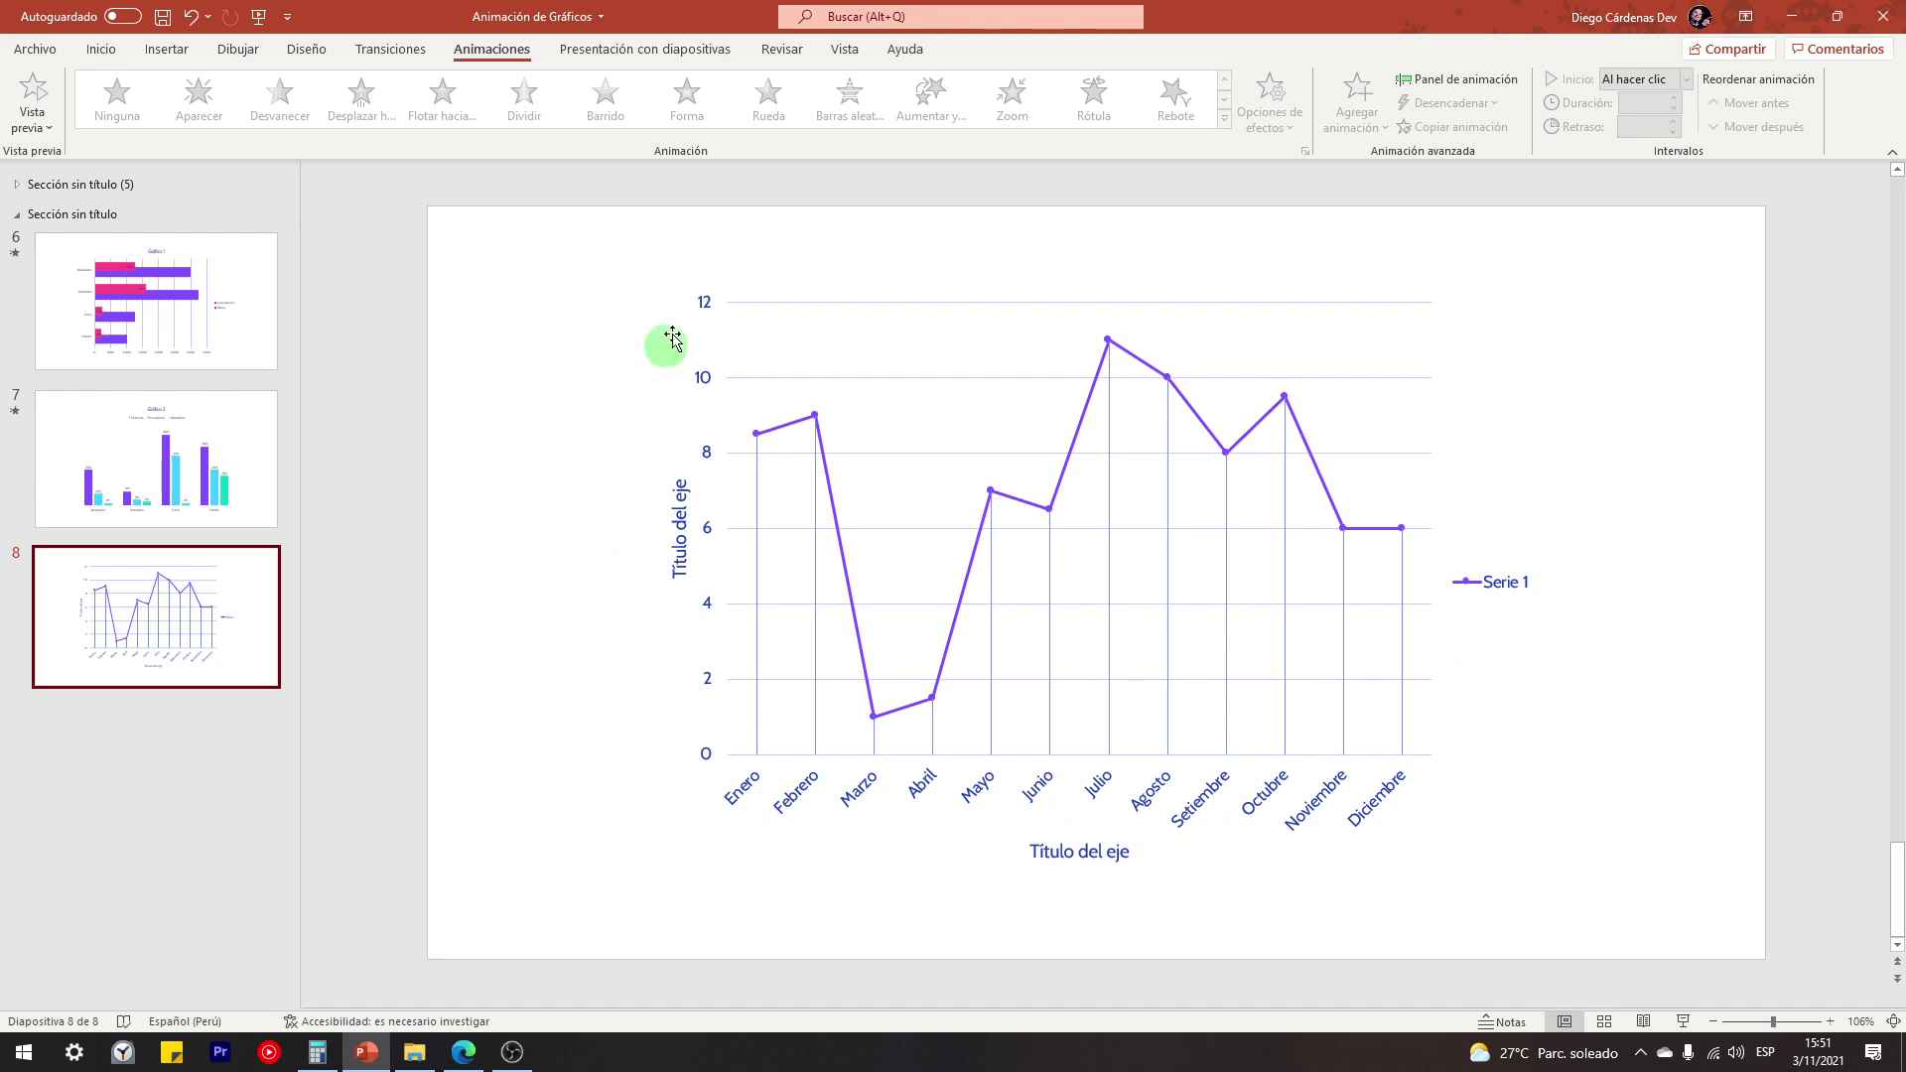
# Give slide 8's line chart a Barrido entrance and show the Animation Pane
pyautogui.click(905, 299)
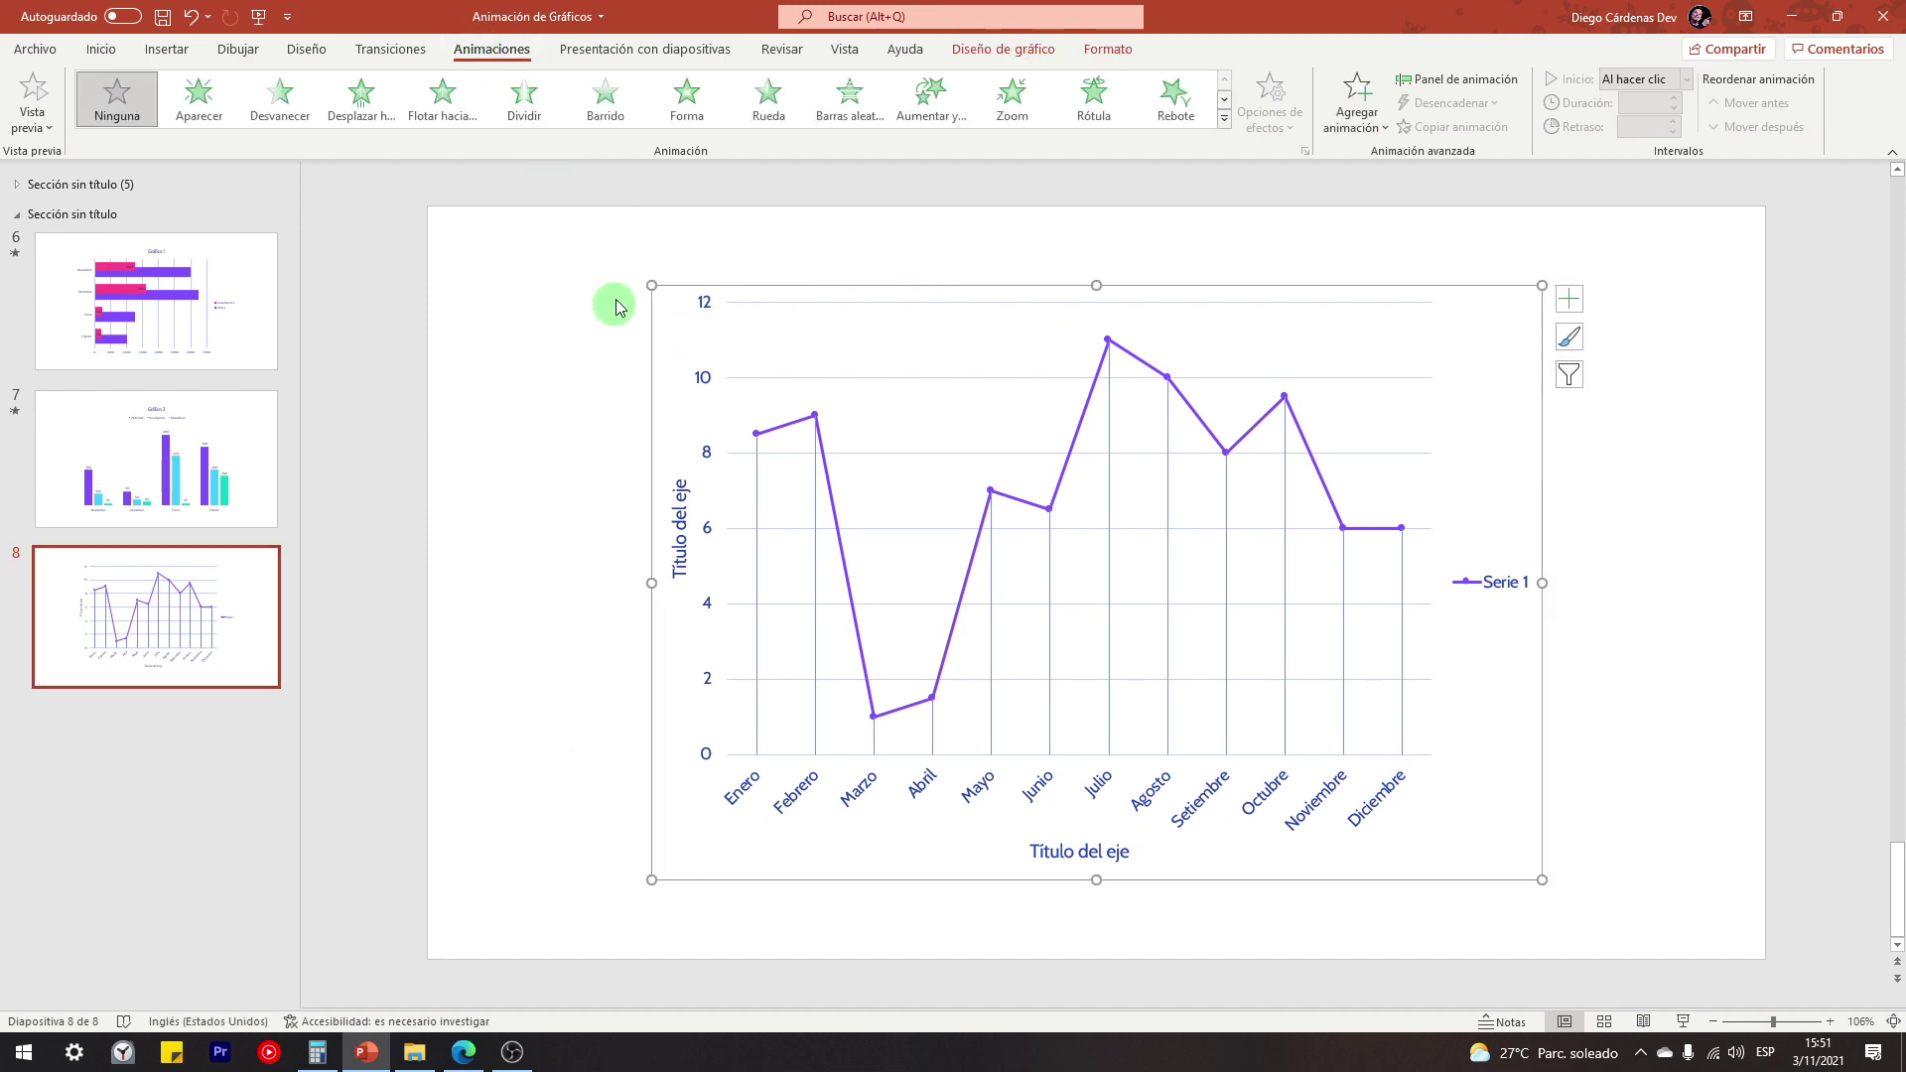
pyautogui.click(604, 99)
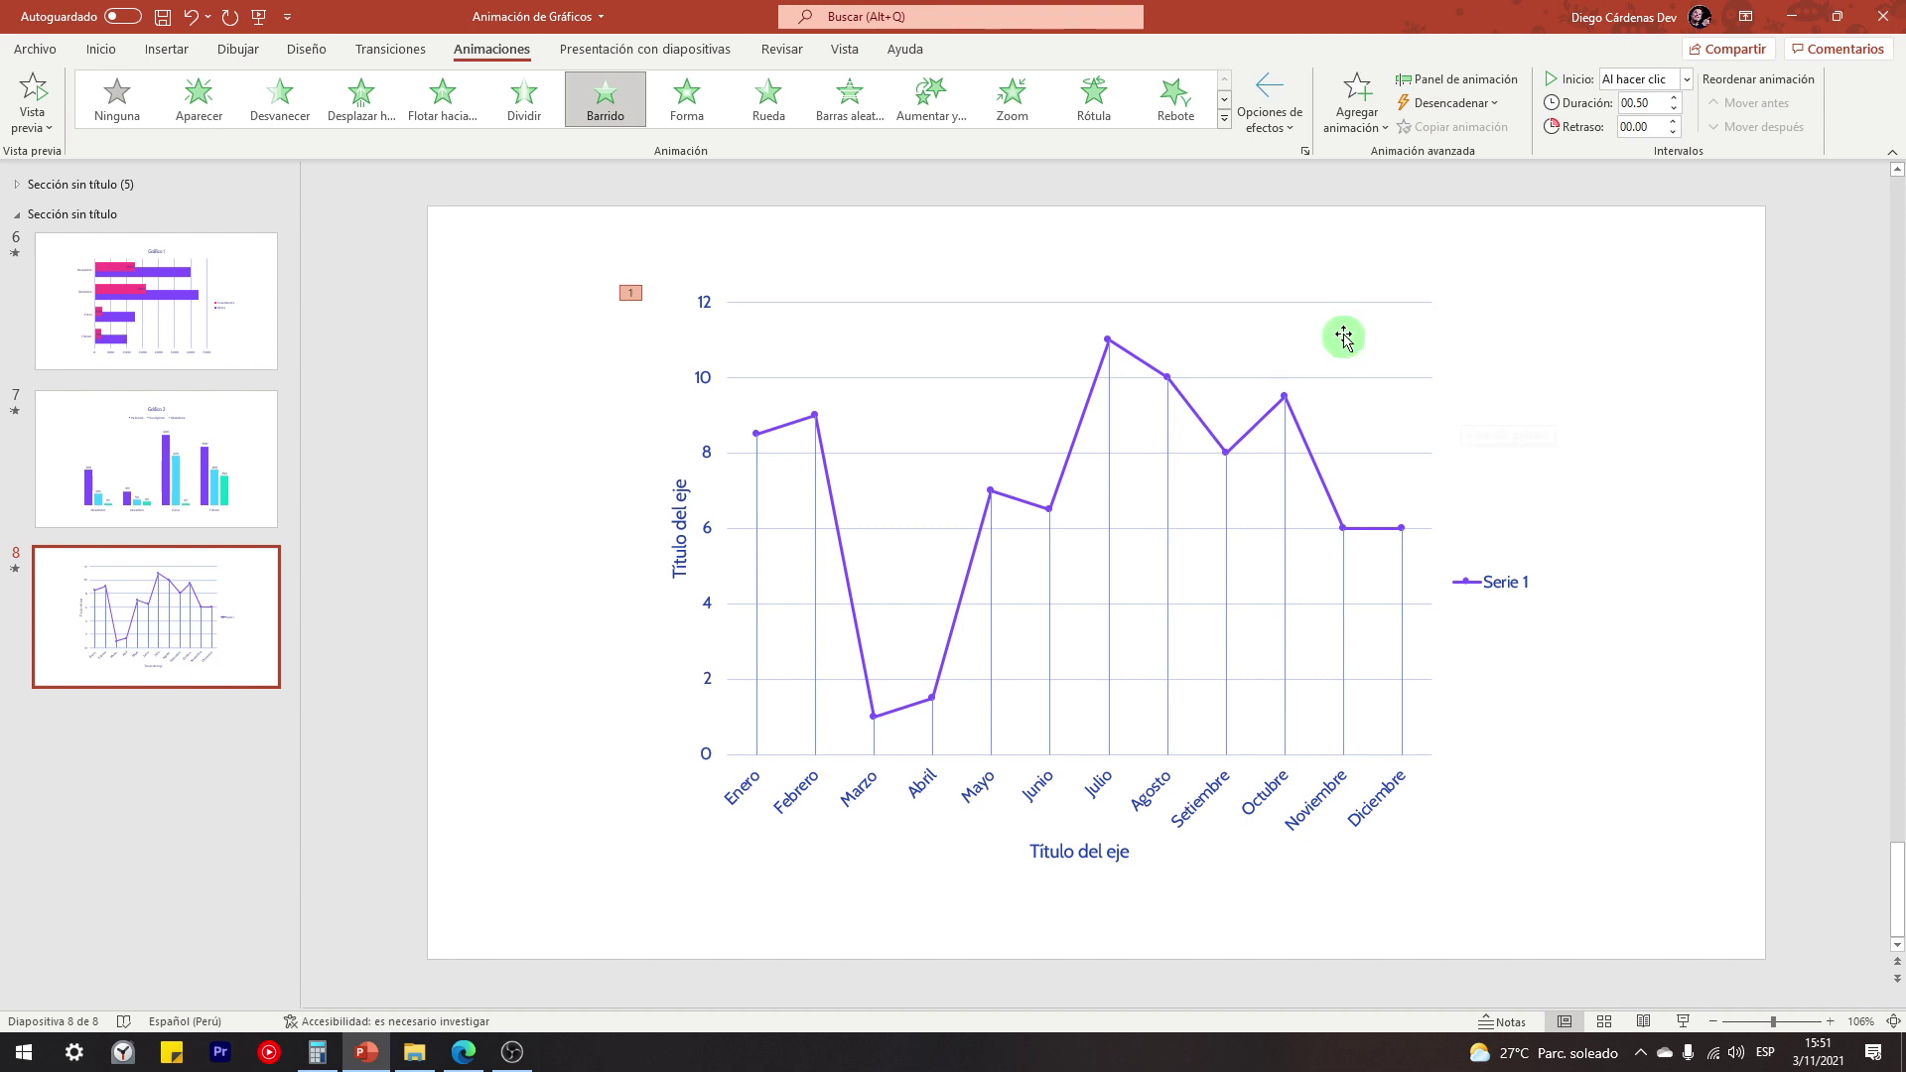
pyautogui.click(1274, 123)
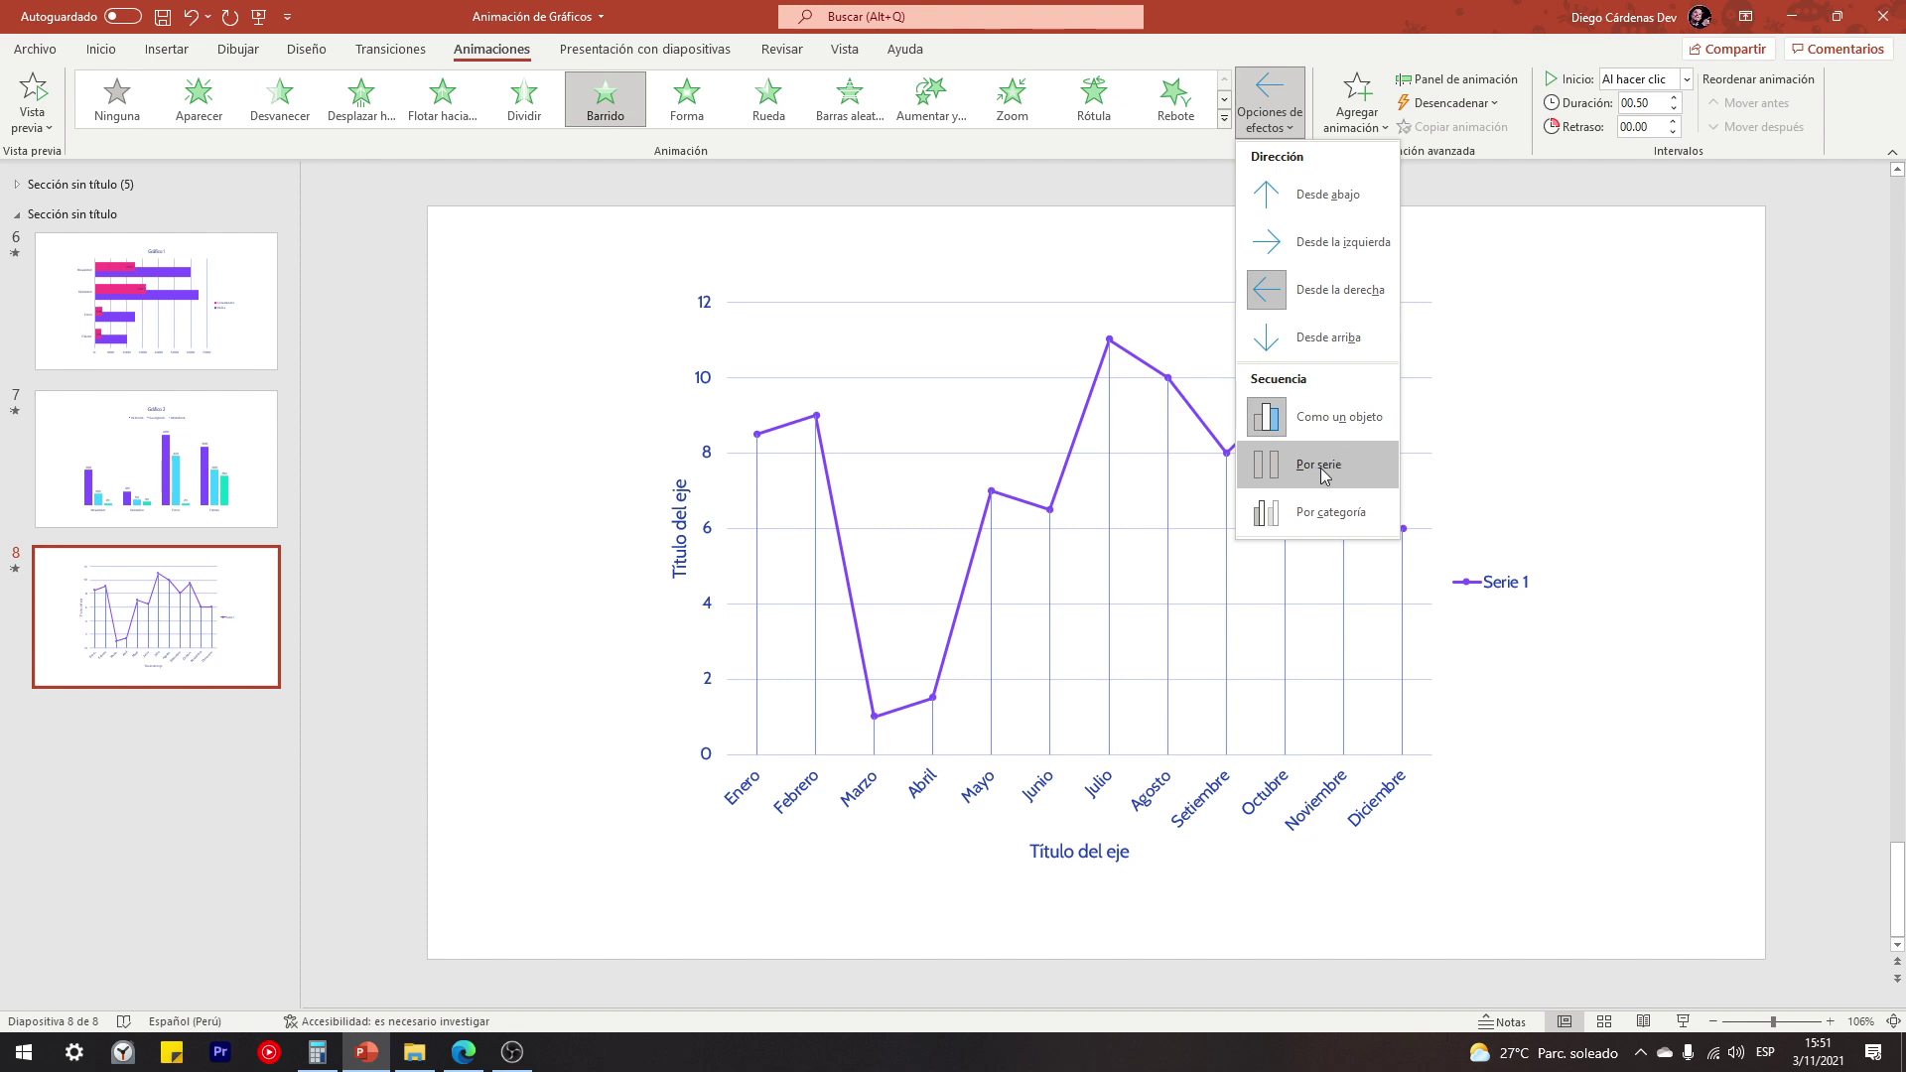
pyautogui.click(1361, 529)
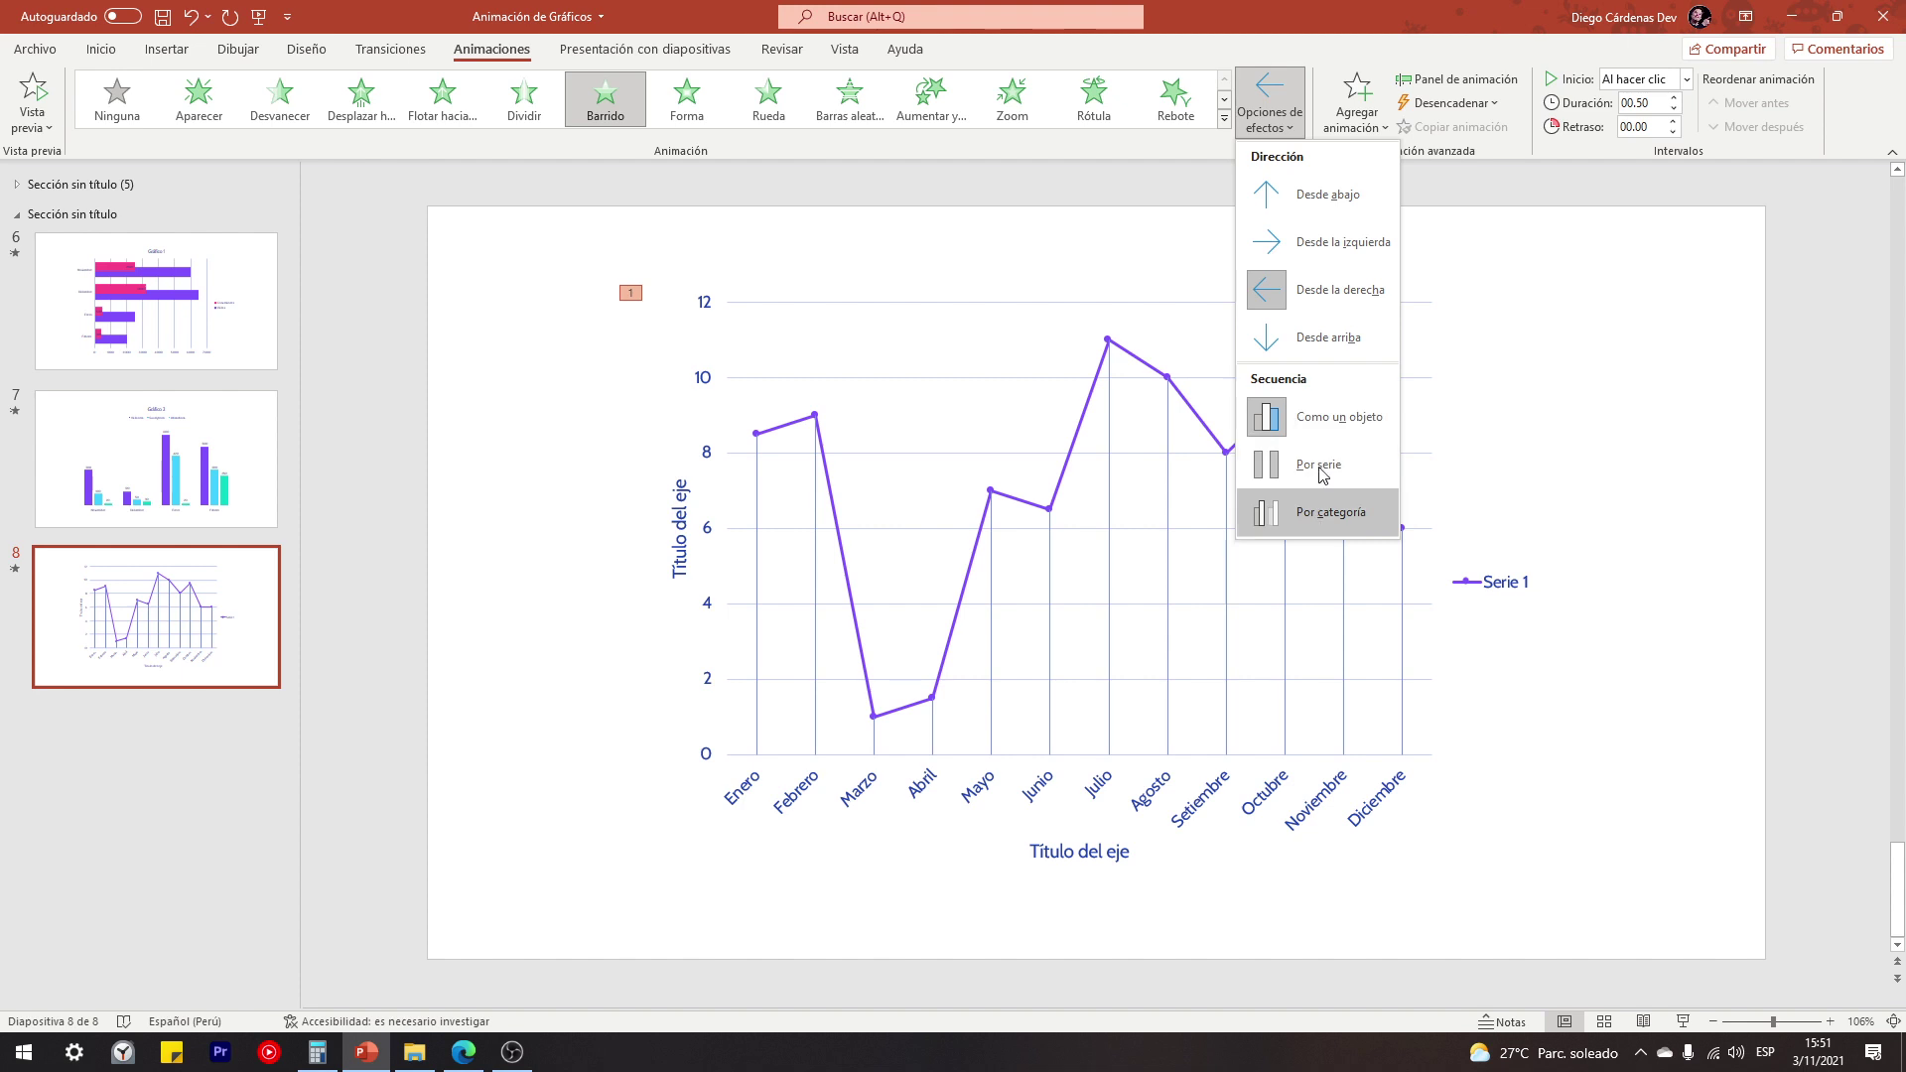
pyautogui.click(1102, 311)
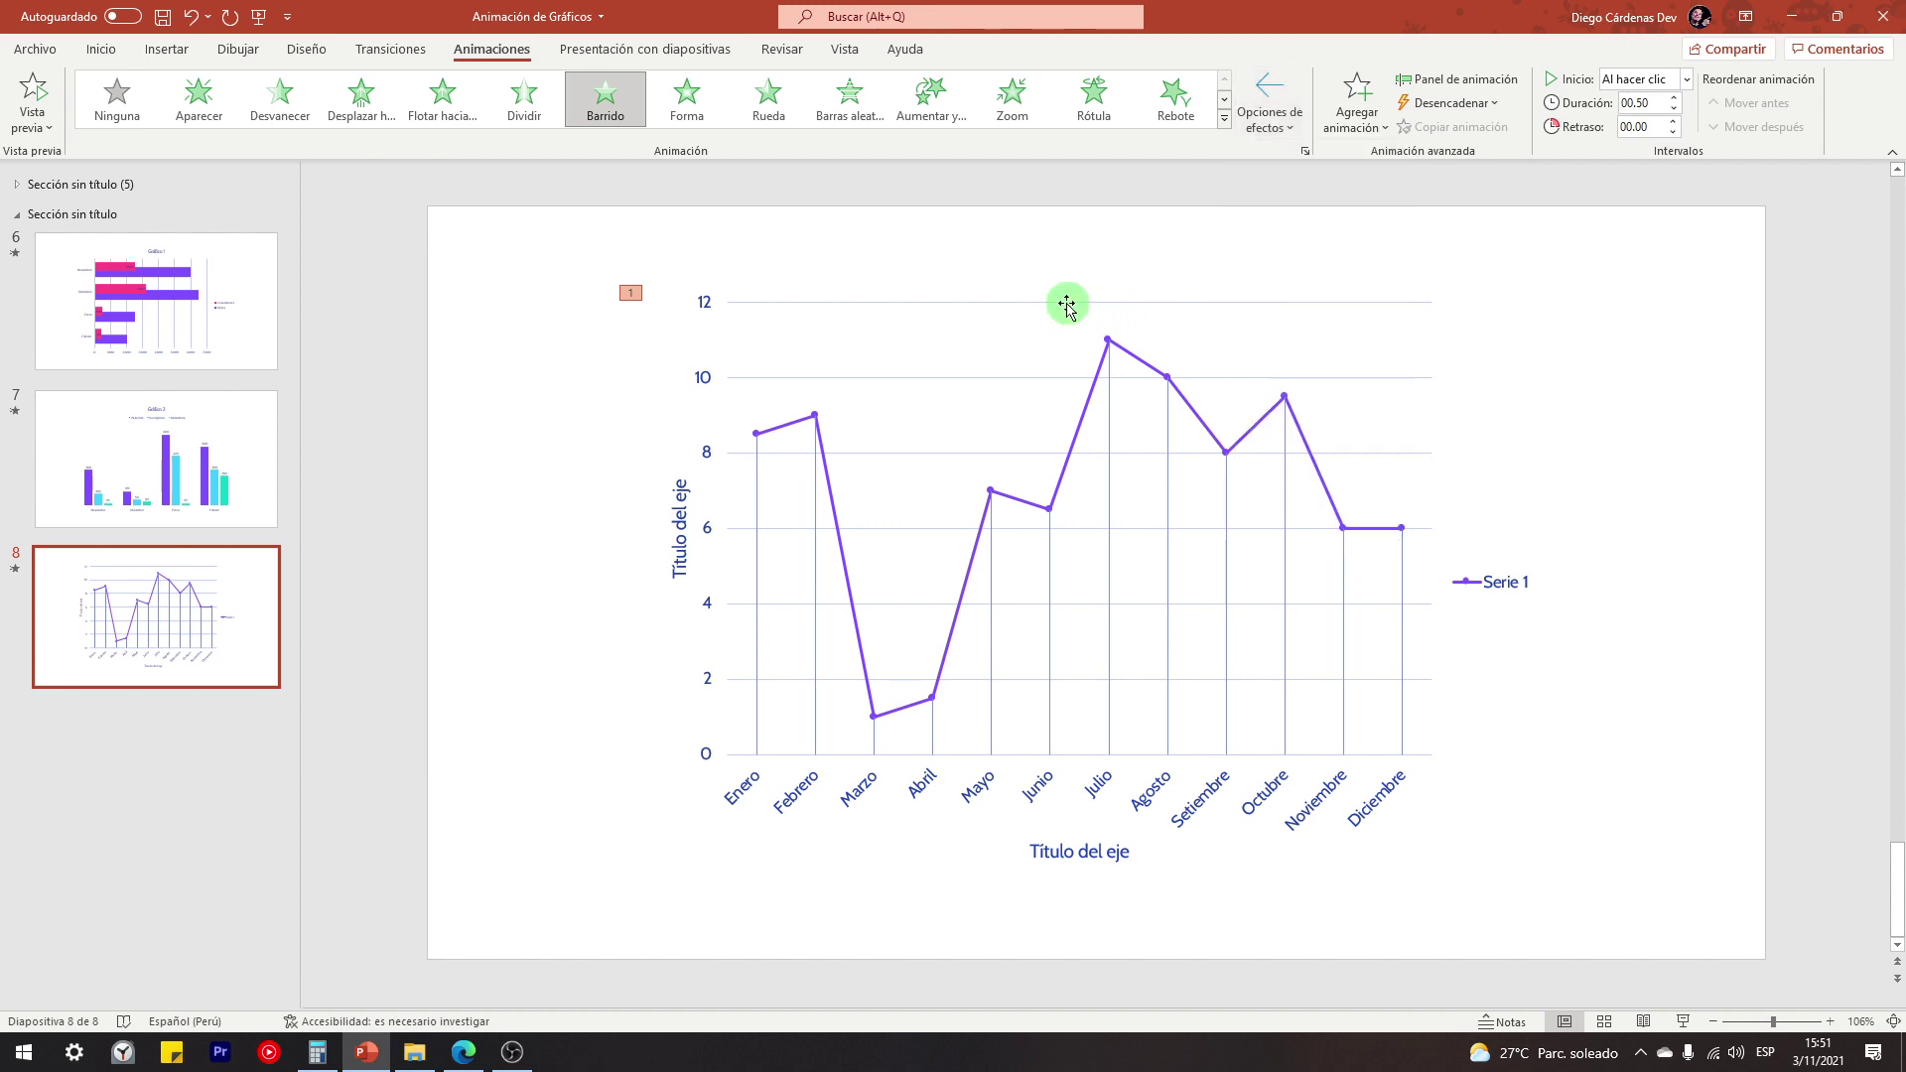
pyautogui.click(923, 290)
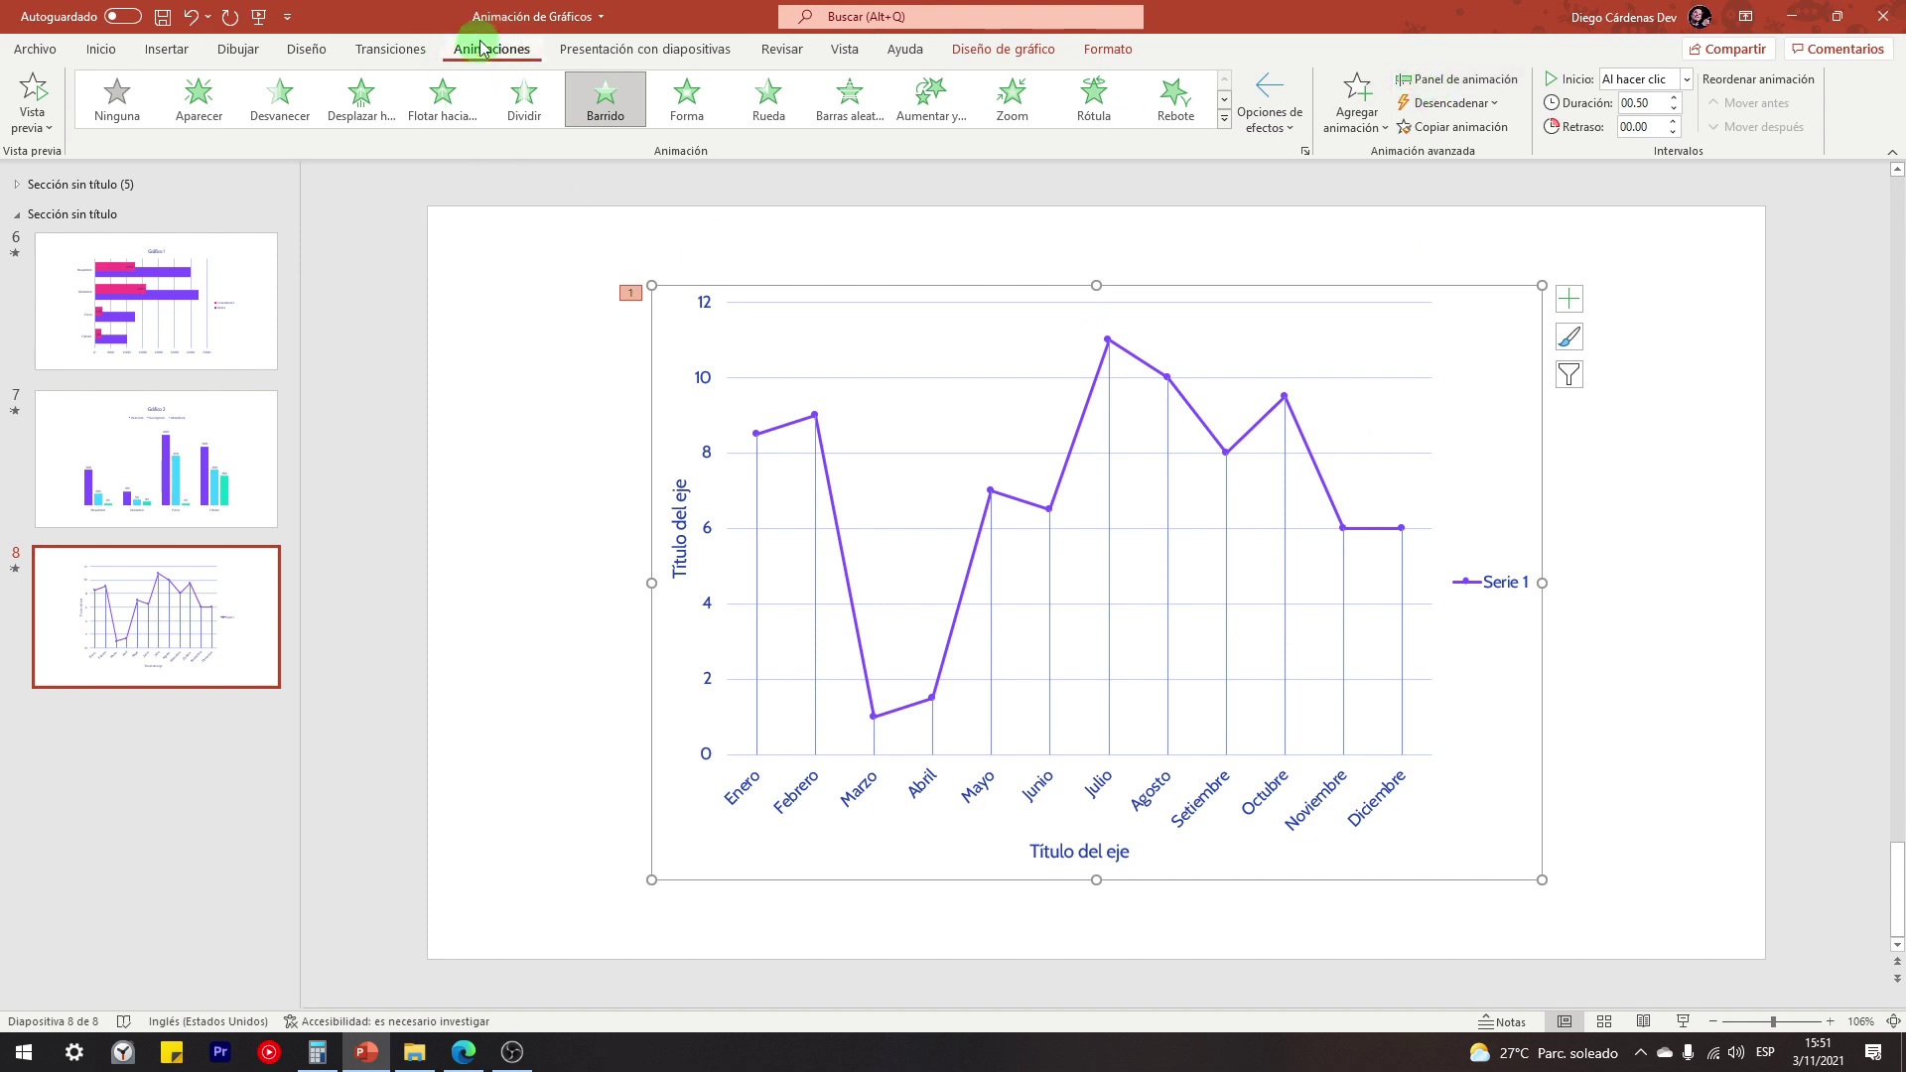
pyautogui.click(1496, 81)
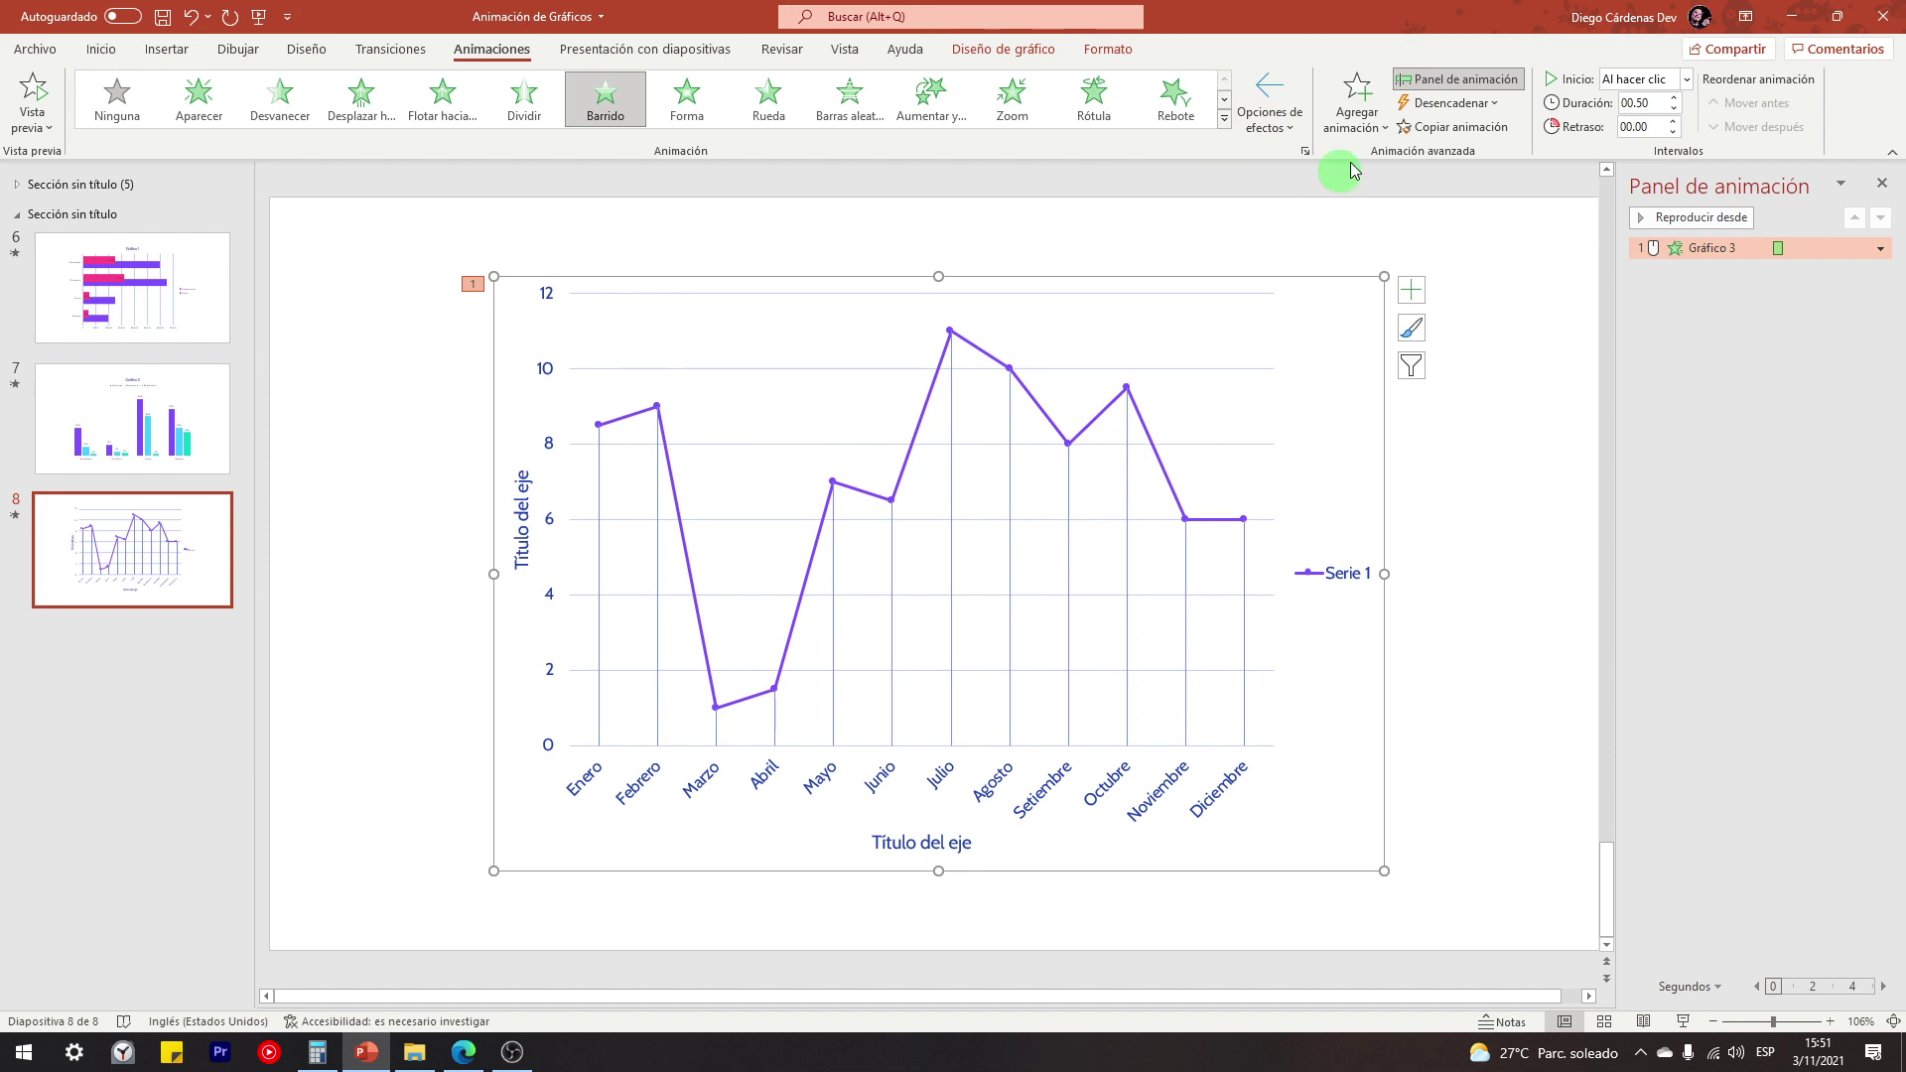
# Set the chart's Barrido sequence to by series and widen the Animation Pane
pyautogui.click(1356, 109)
pyautogui.click(1287, 129)
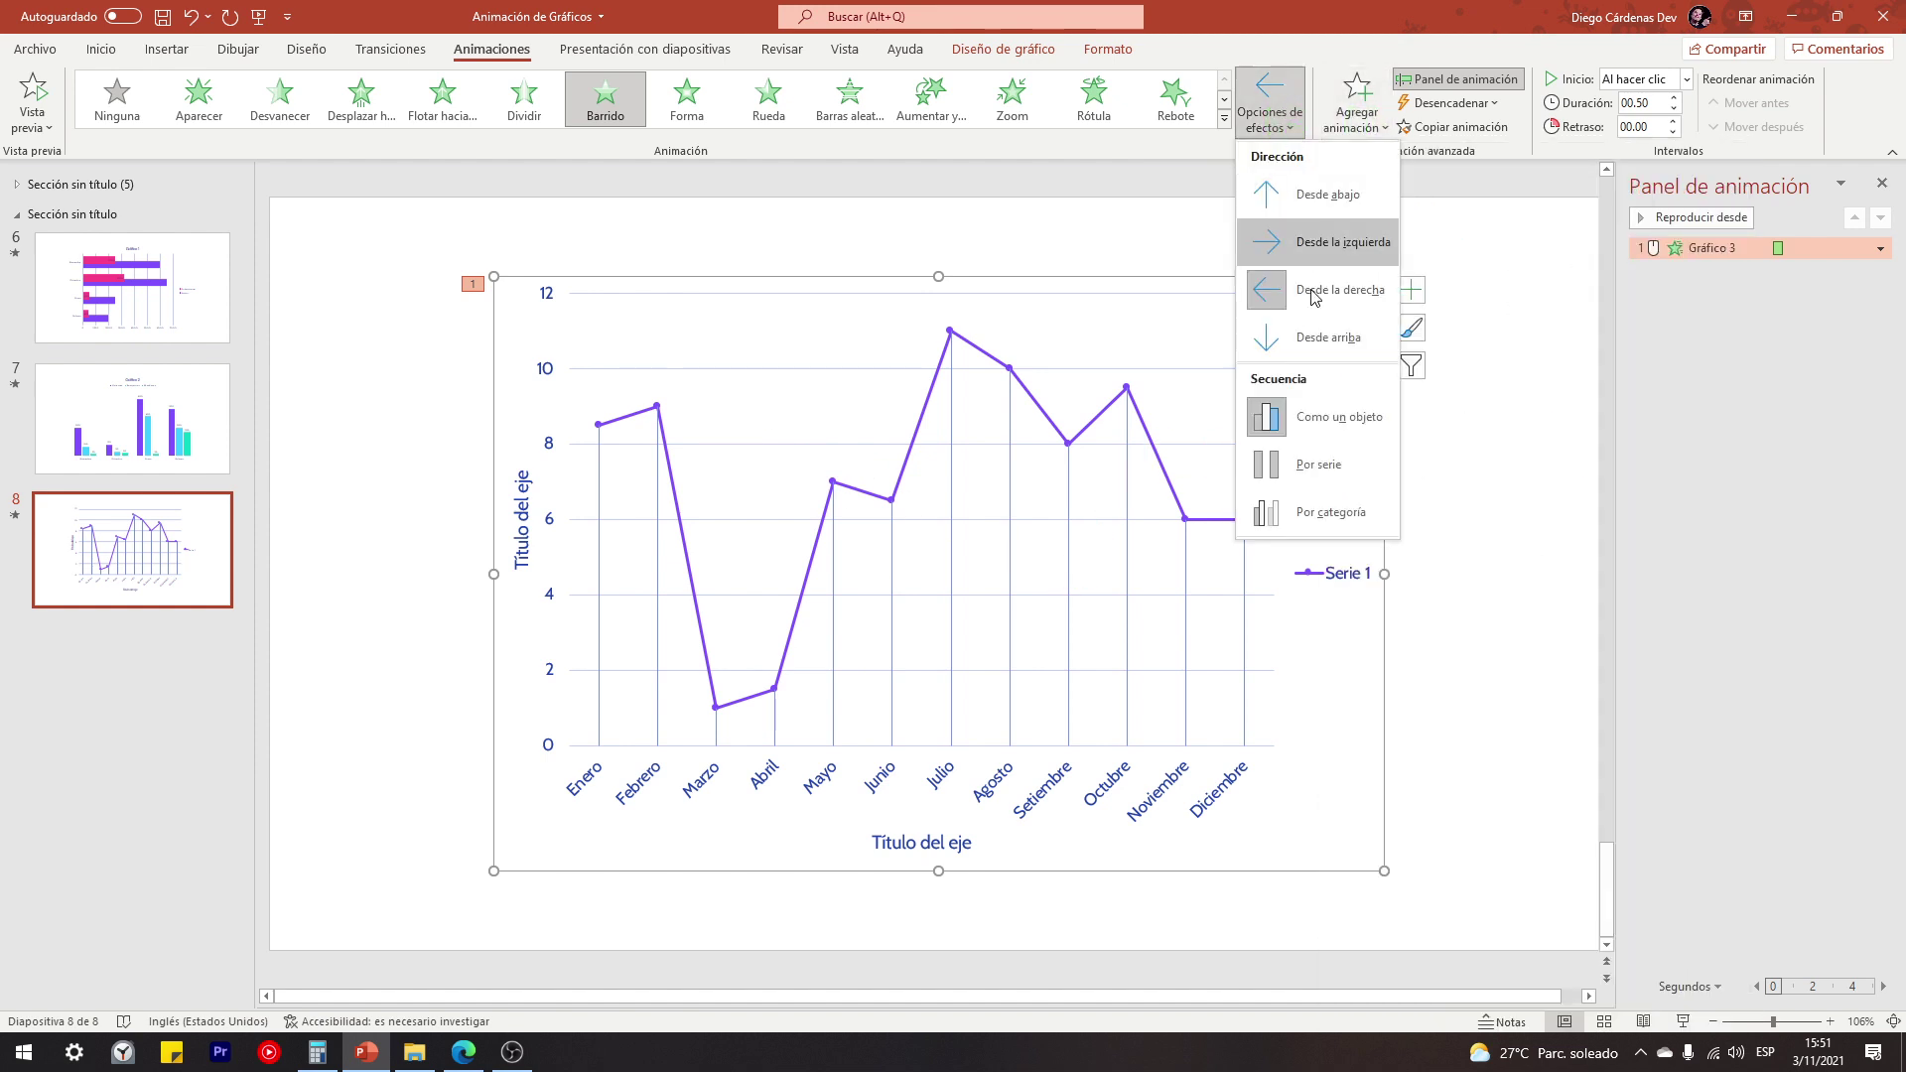
pyautogui.click(1286, 469)
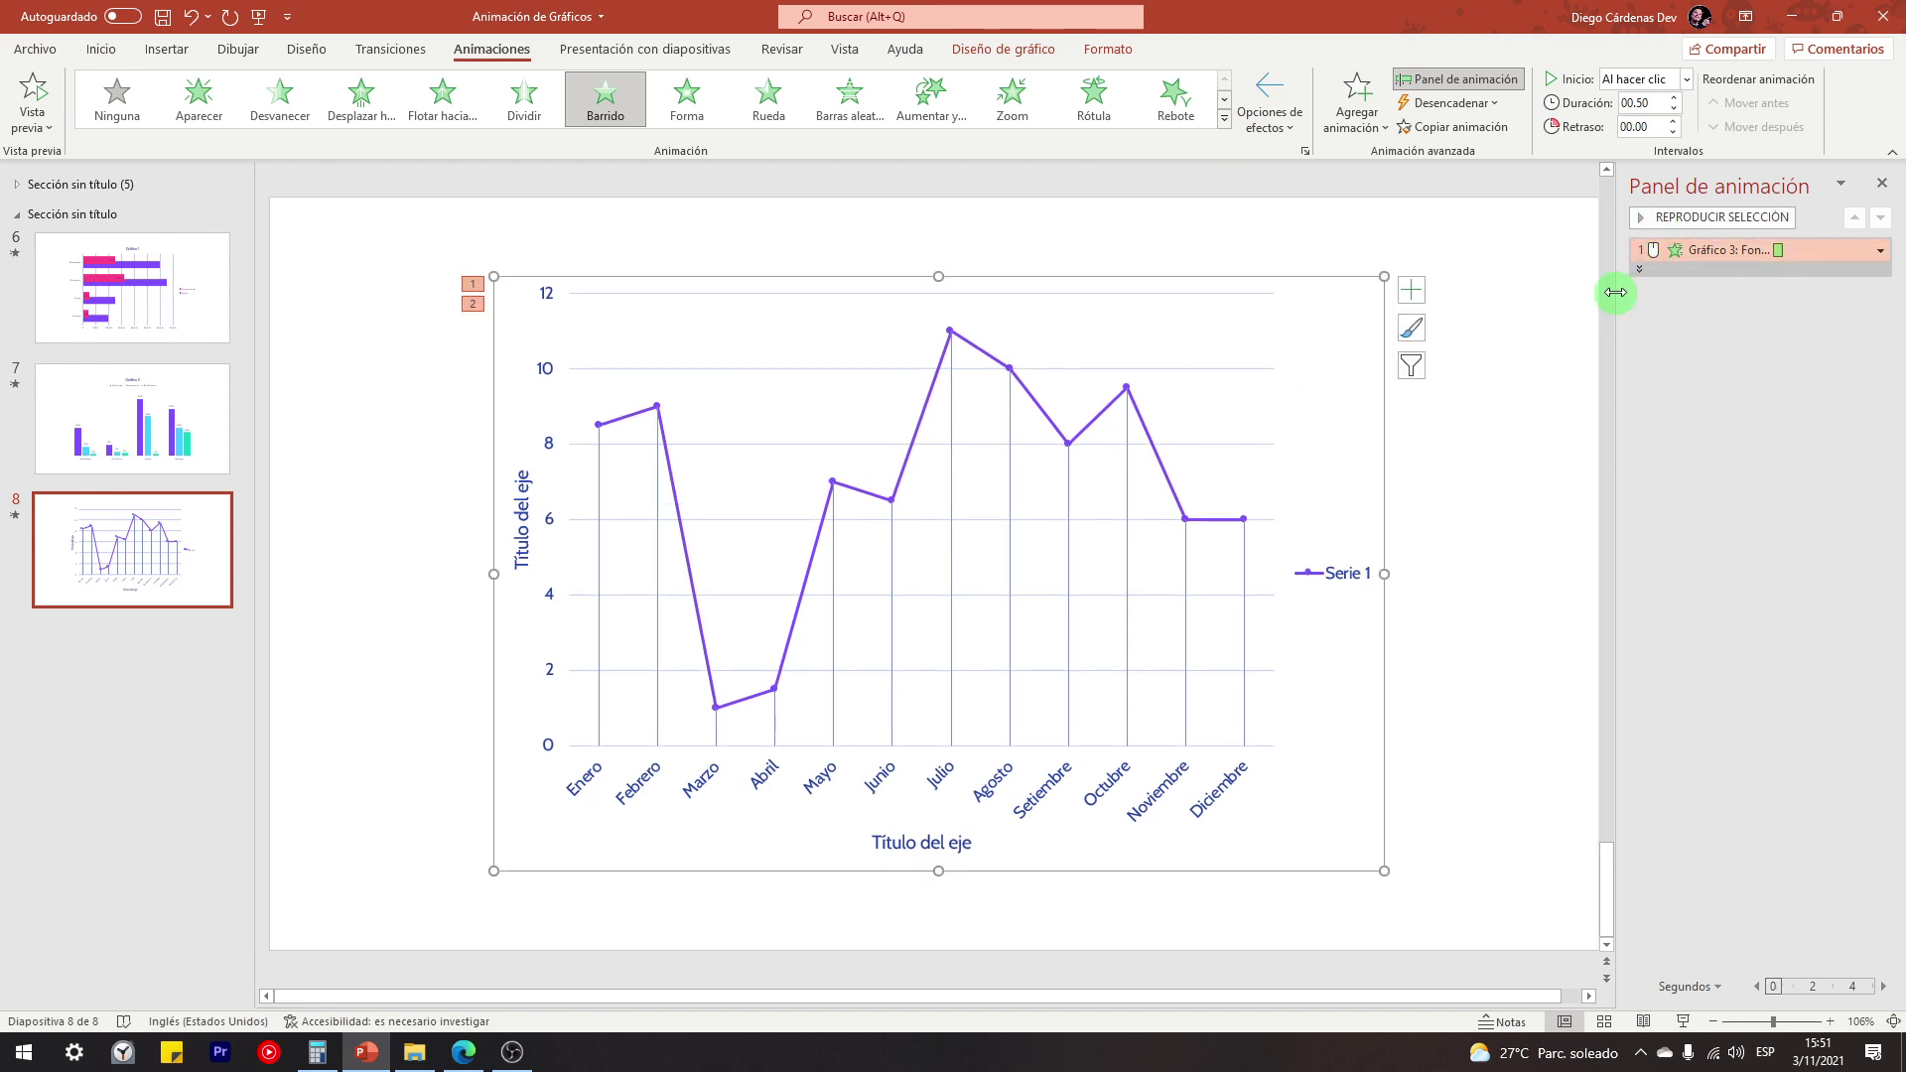
pyautogui.moveTo(1616, 292); pyautogui.dragTo(1541, 294)
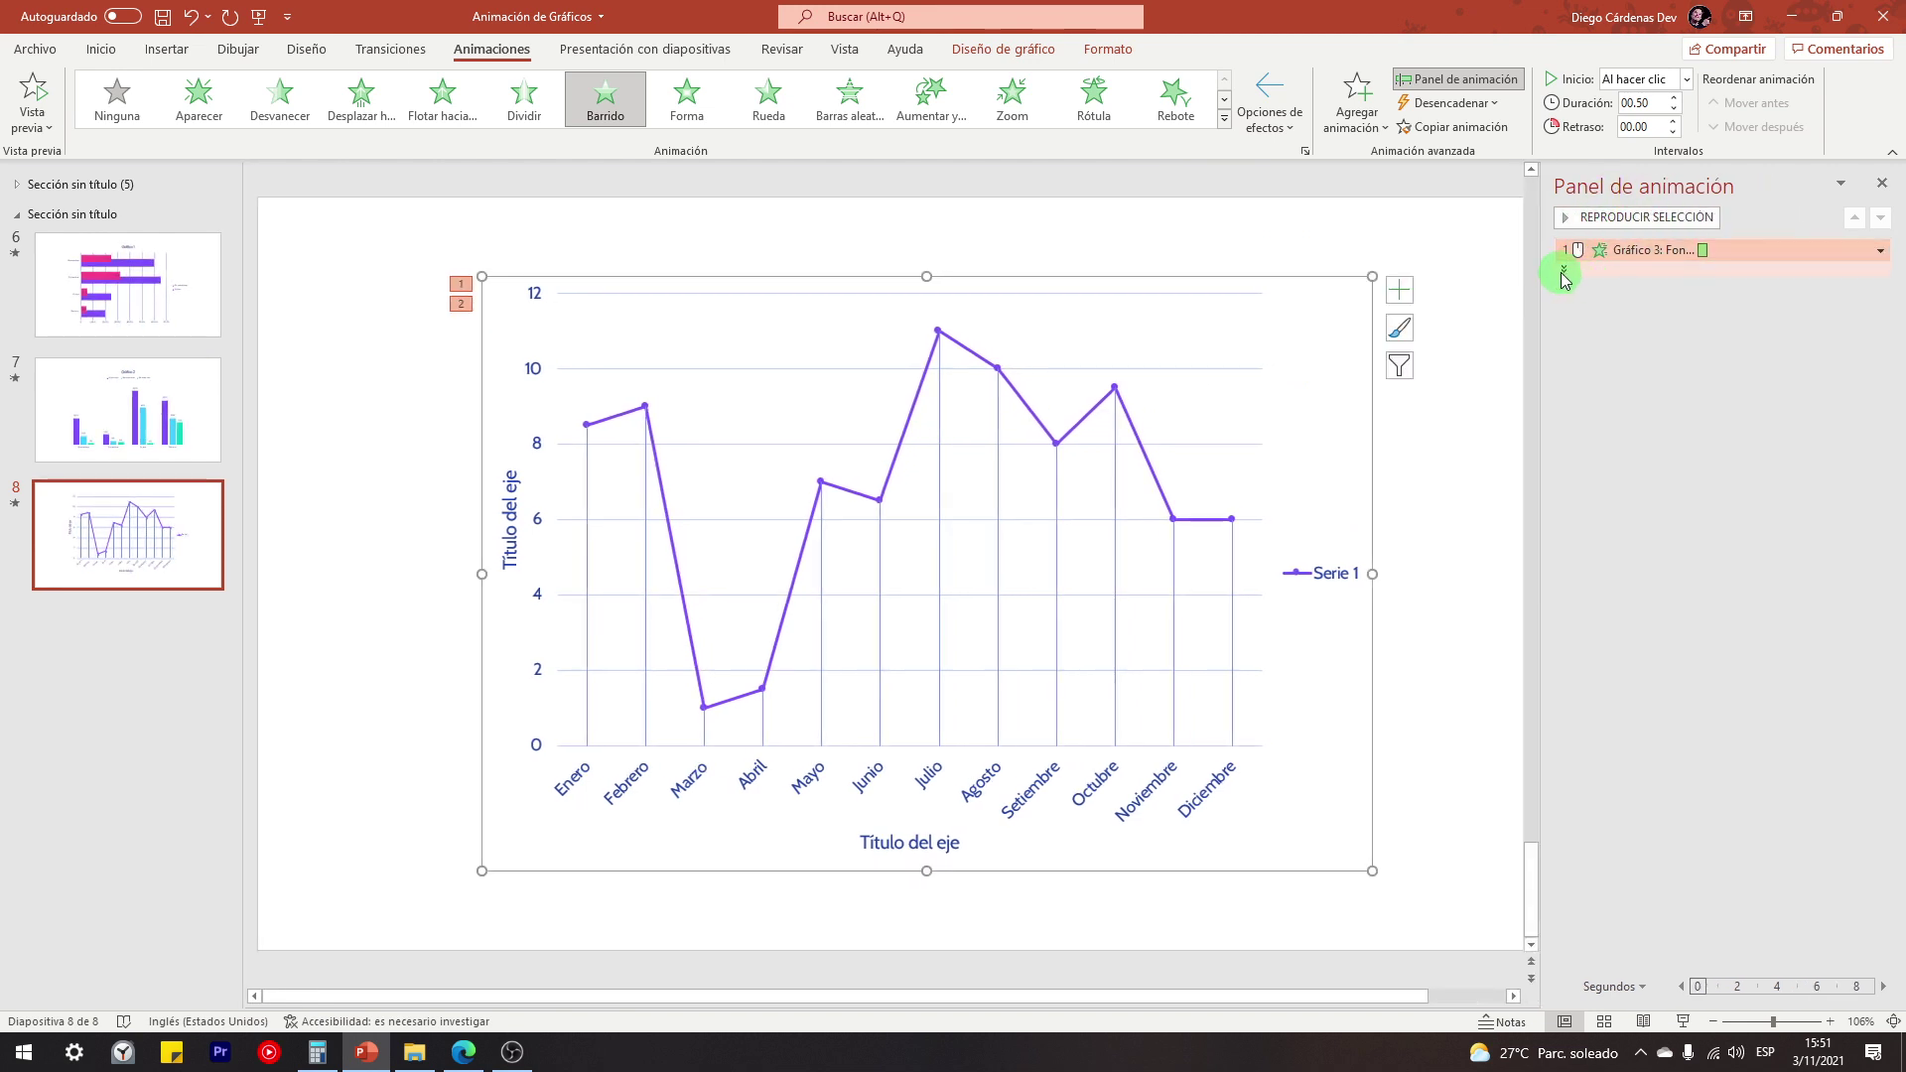
# Expand the chart animation and switch its sequence to Por categoría, giving 13 steps
pyautogui.click(1563, 271)
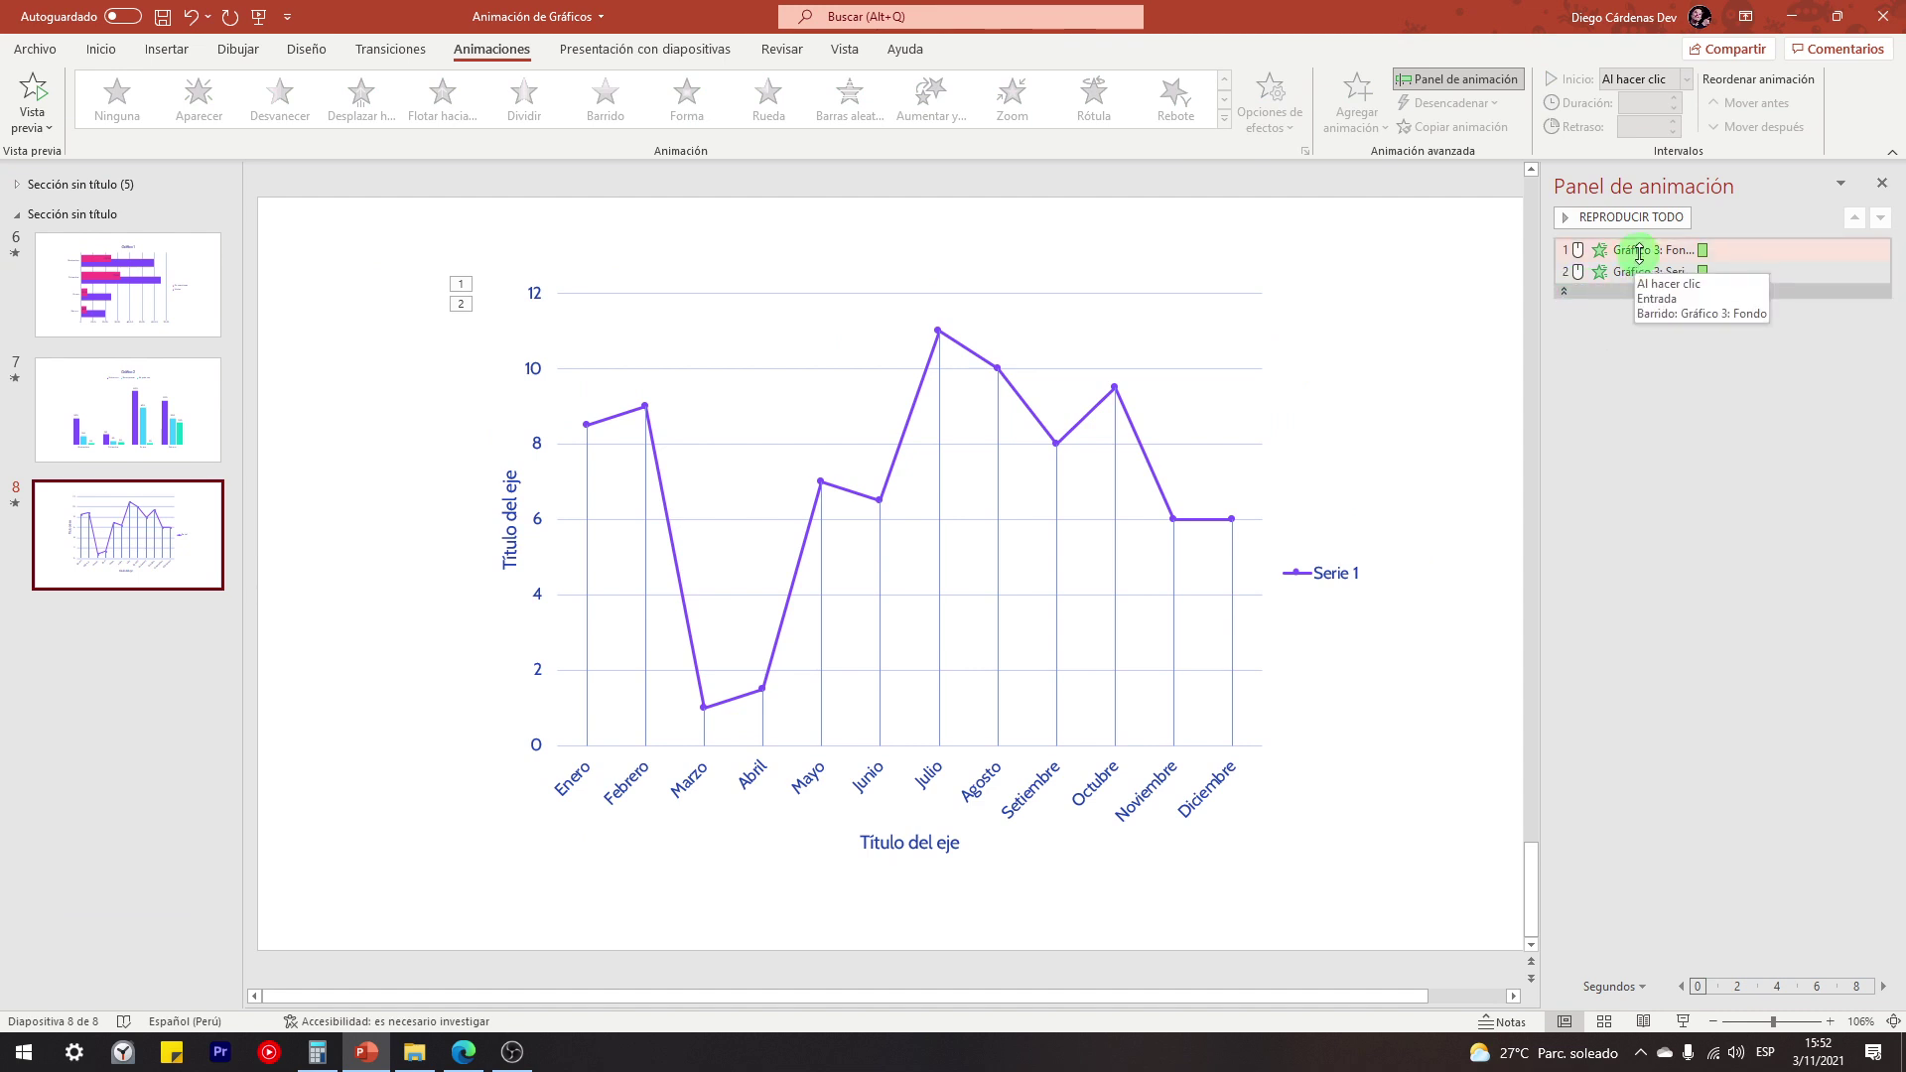
pyautogui.click(1639, 252)
pyautogui.click(1628, 271)
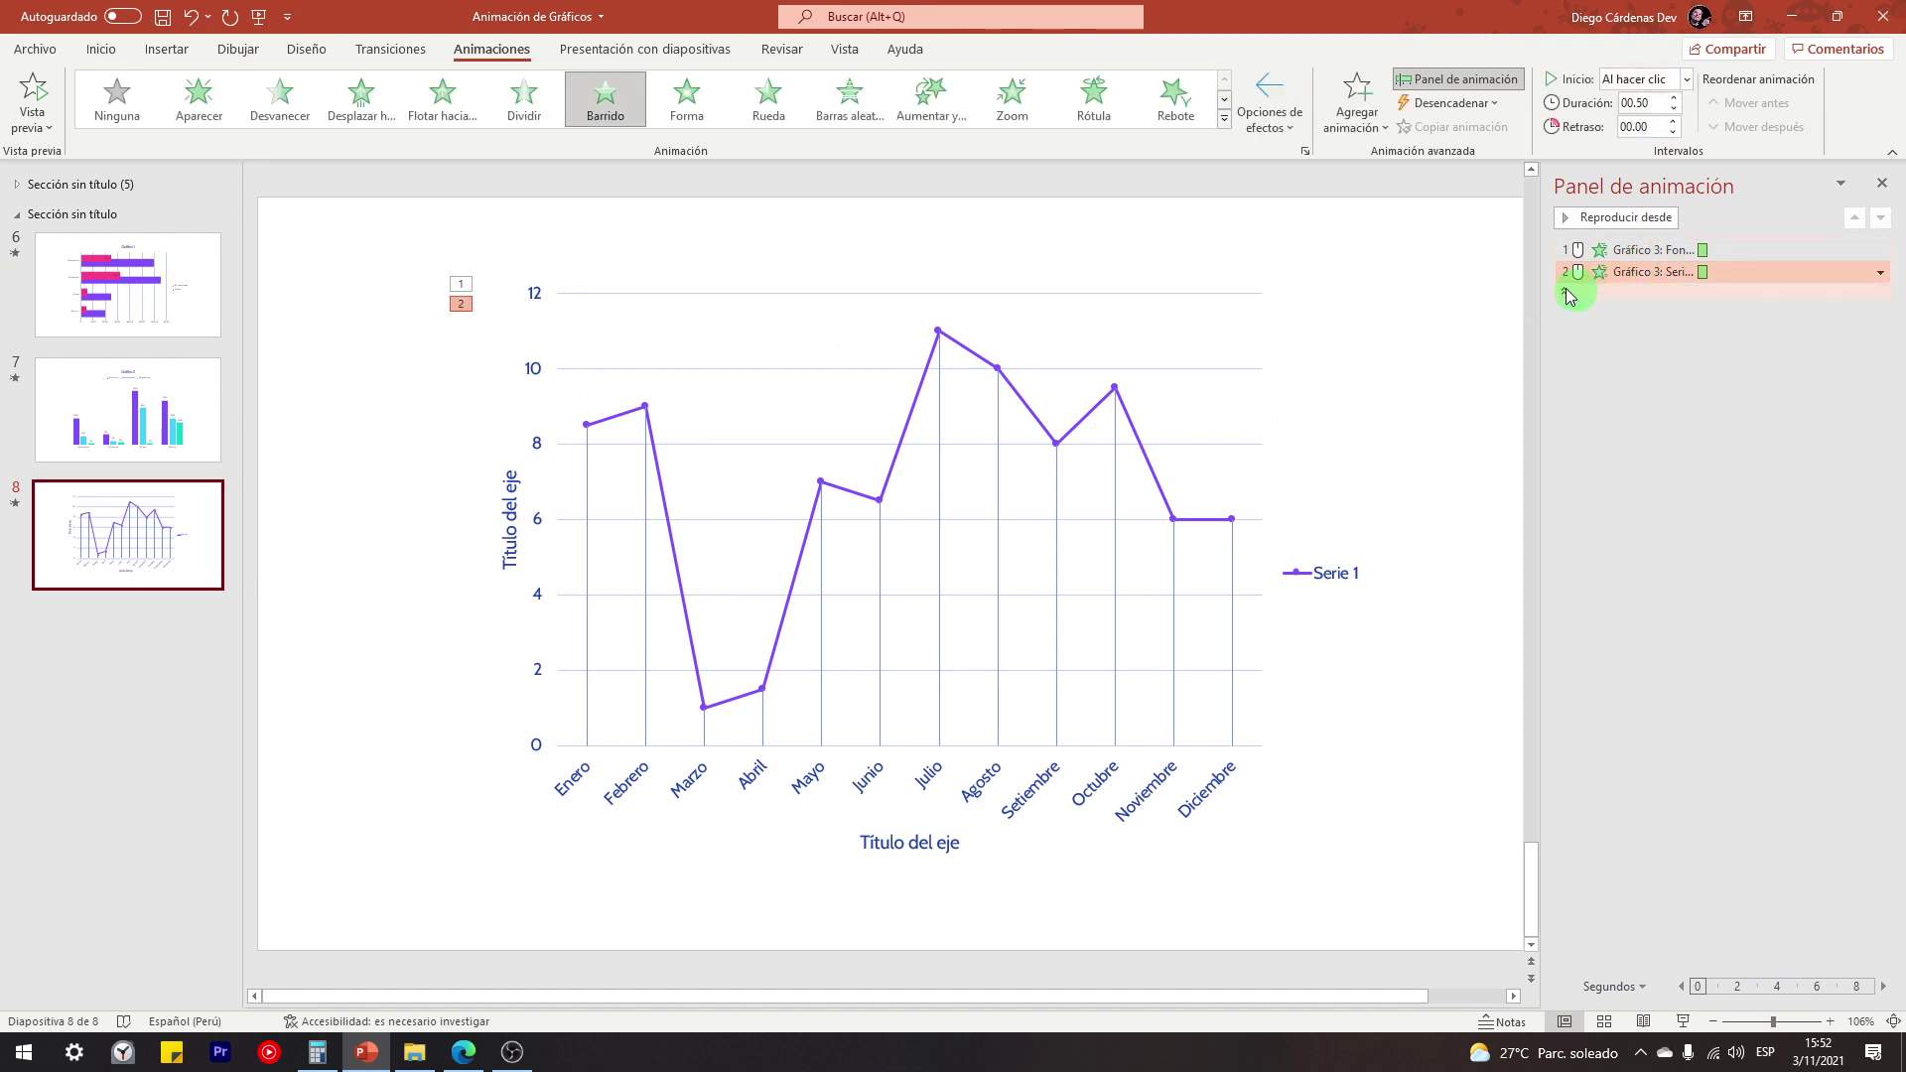
pyautogui.click(1269, 104)
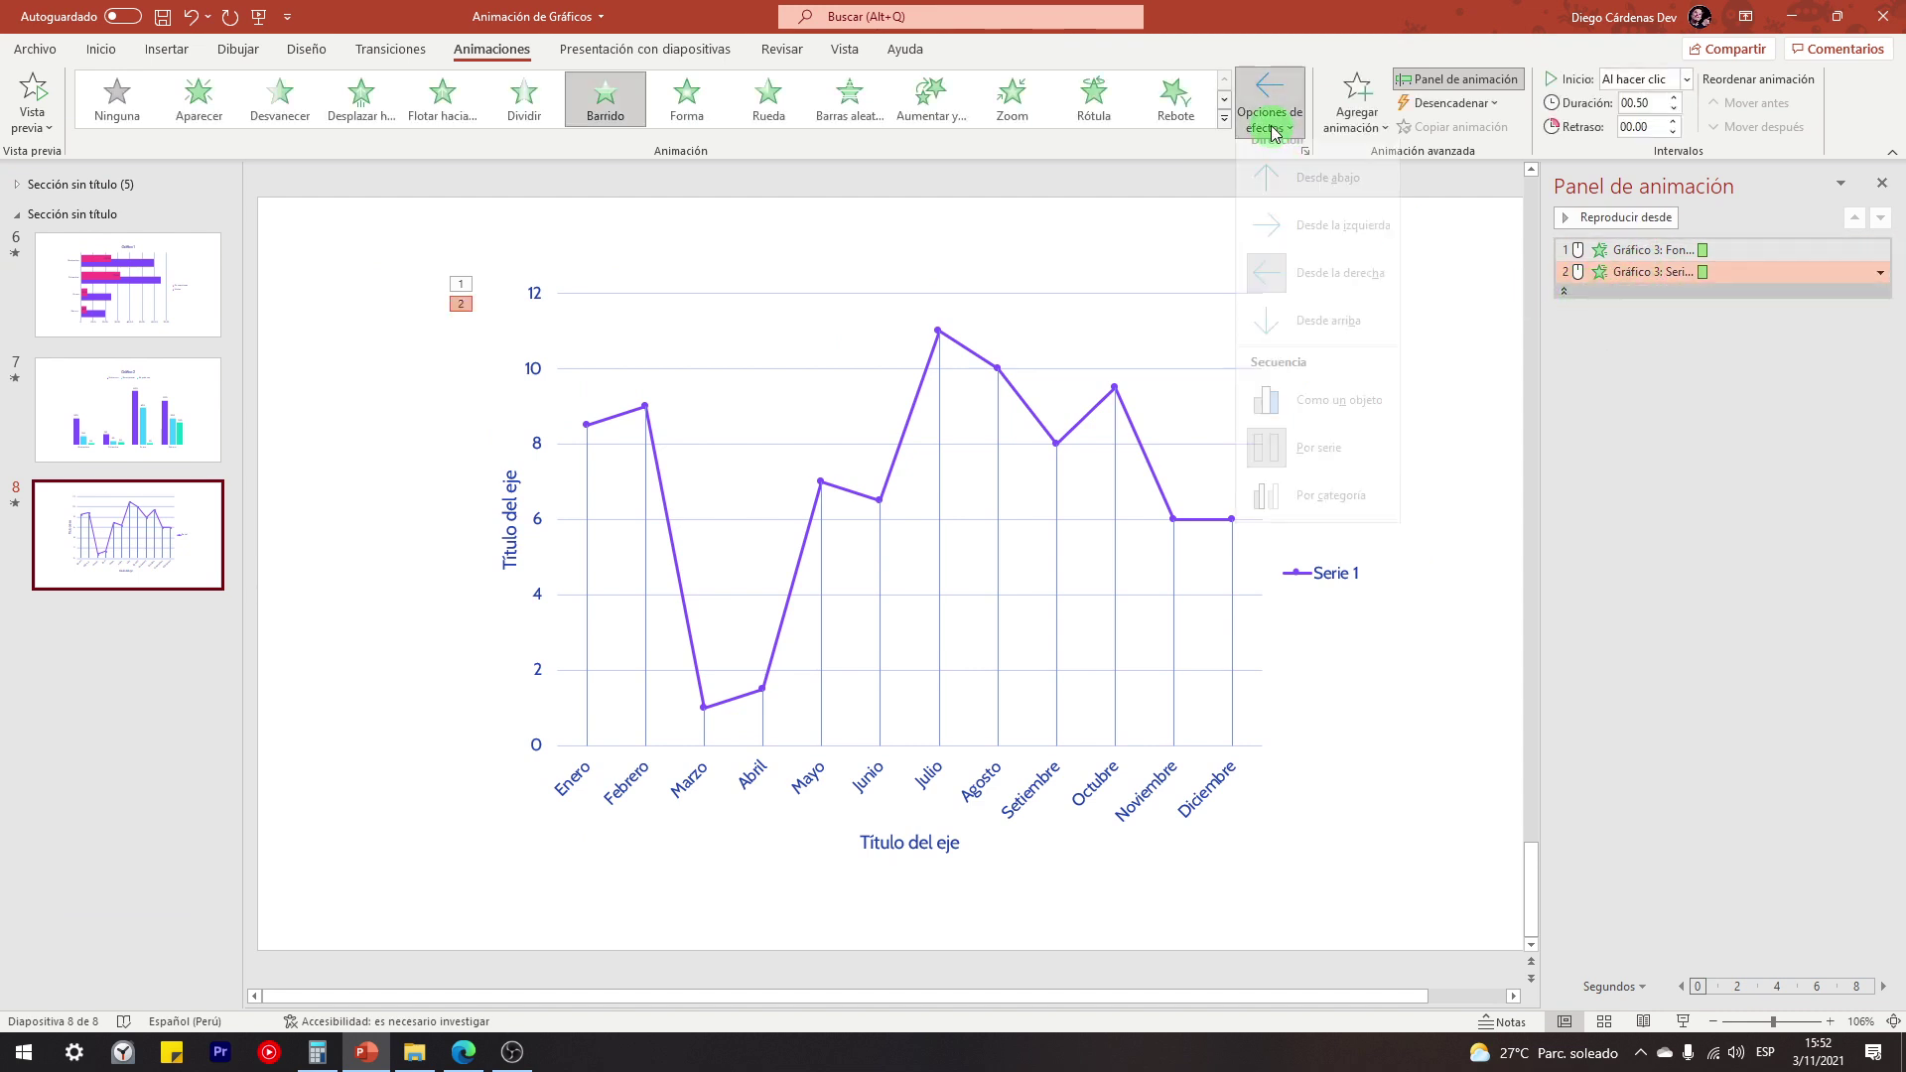
pyautogui.click(1290, 515)
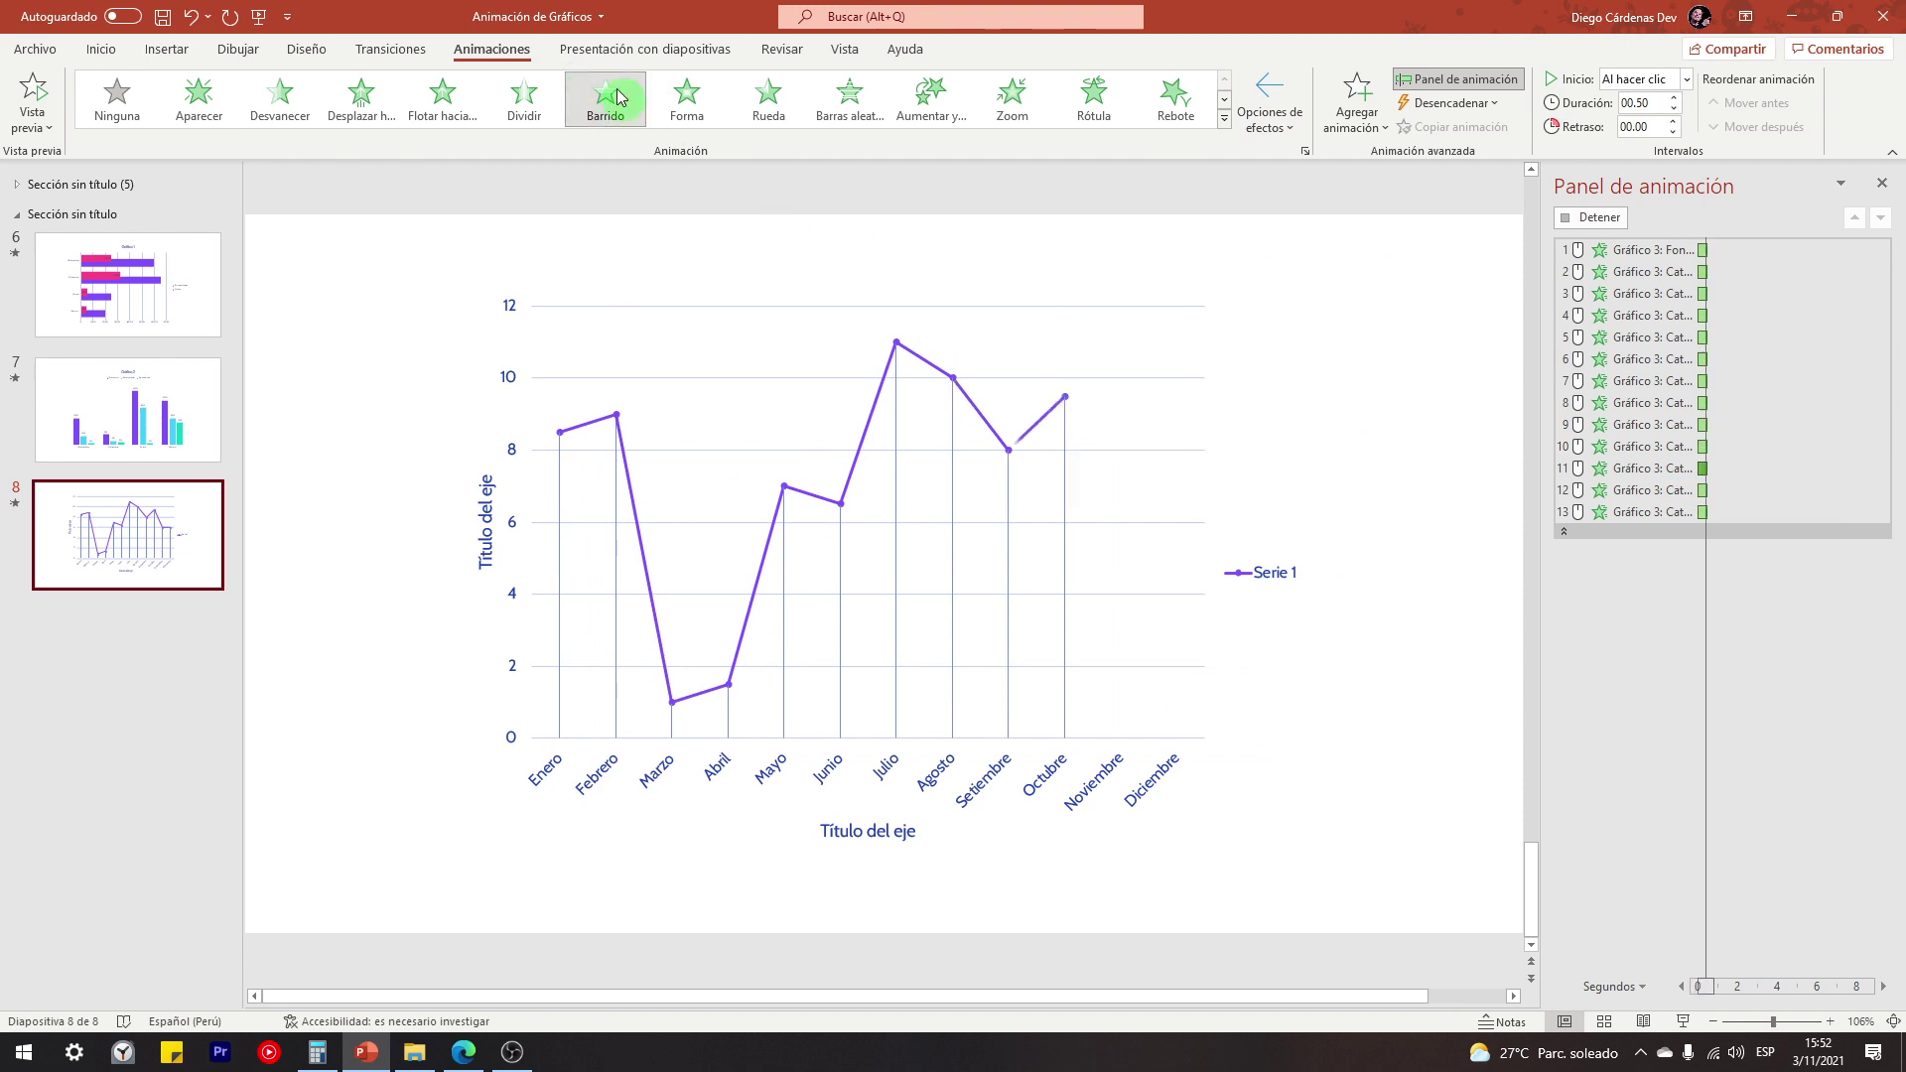
pyautogui.click(1268, 108)
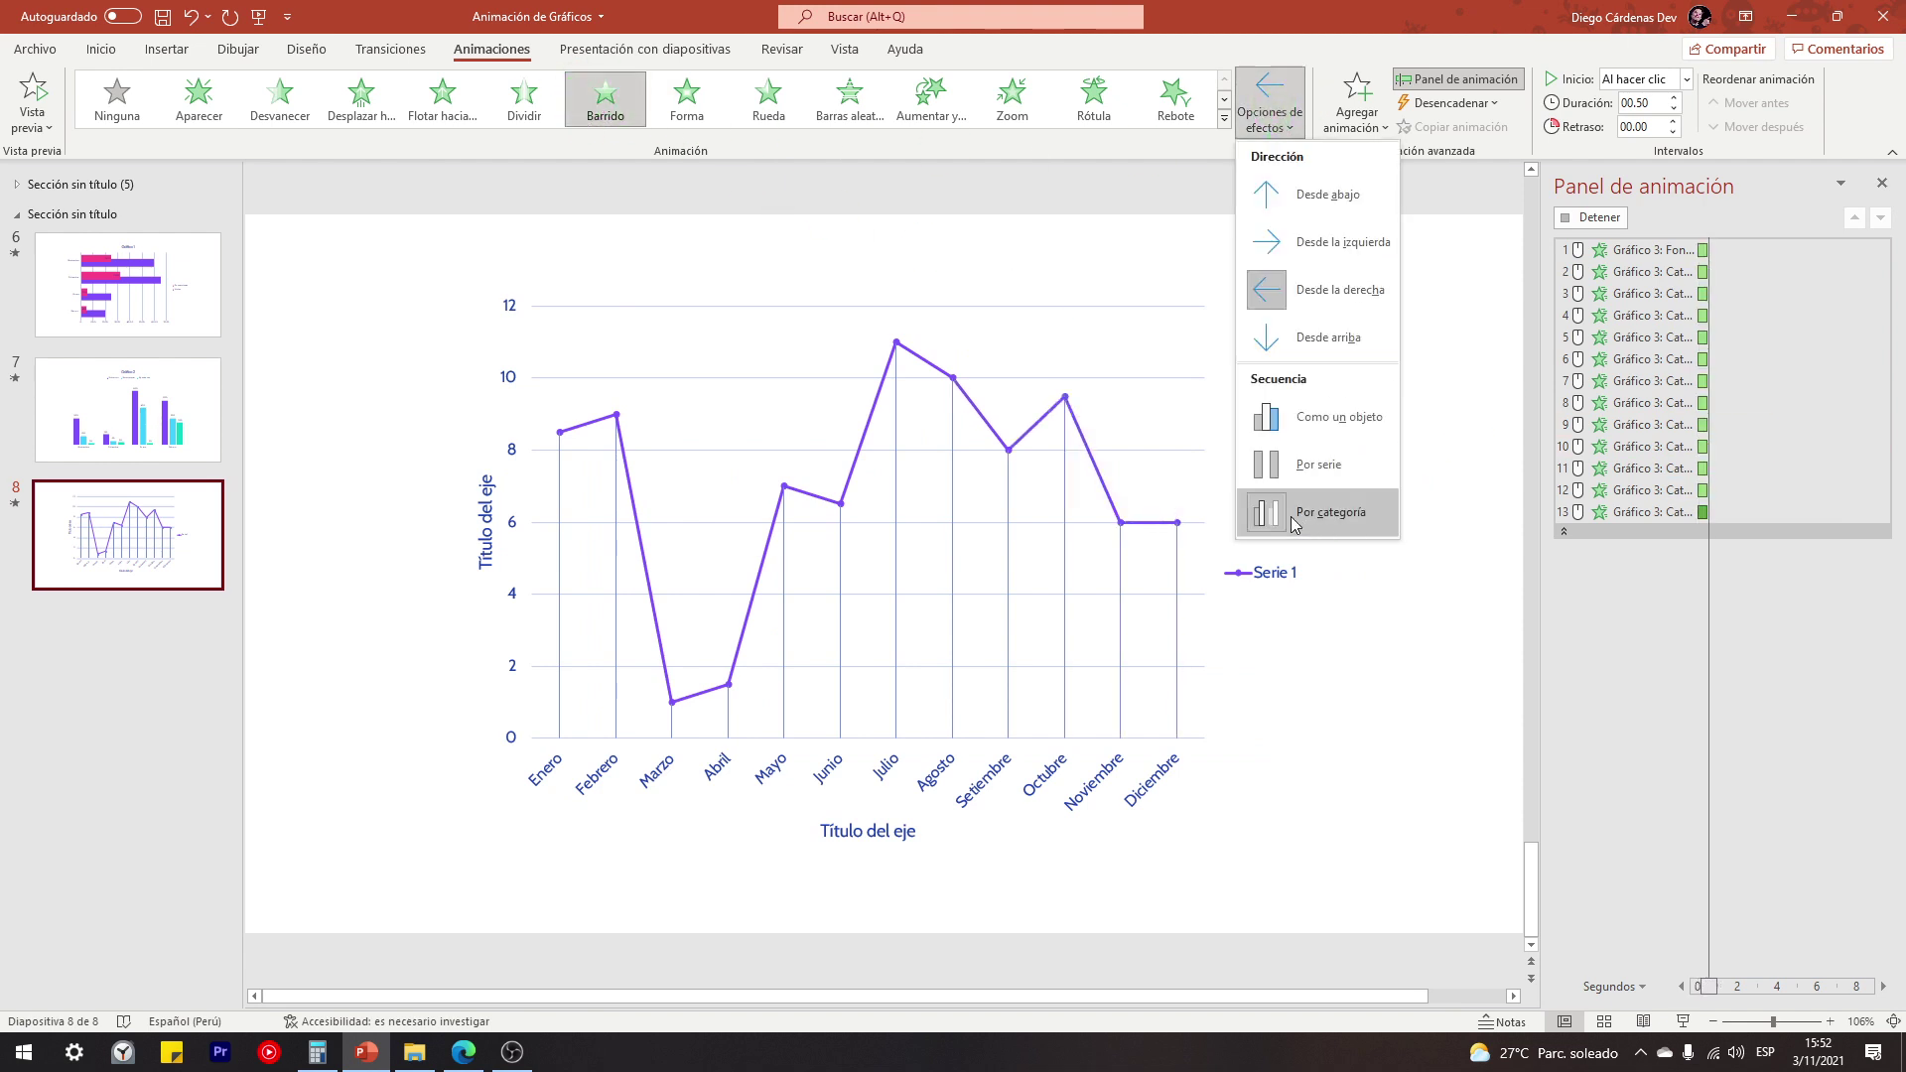
pyautogui.click(1693, 579)
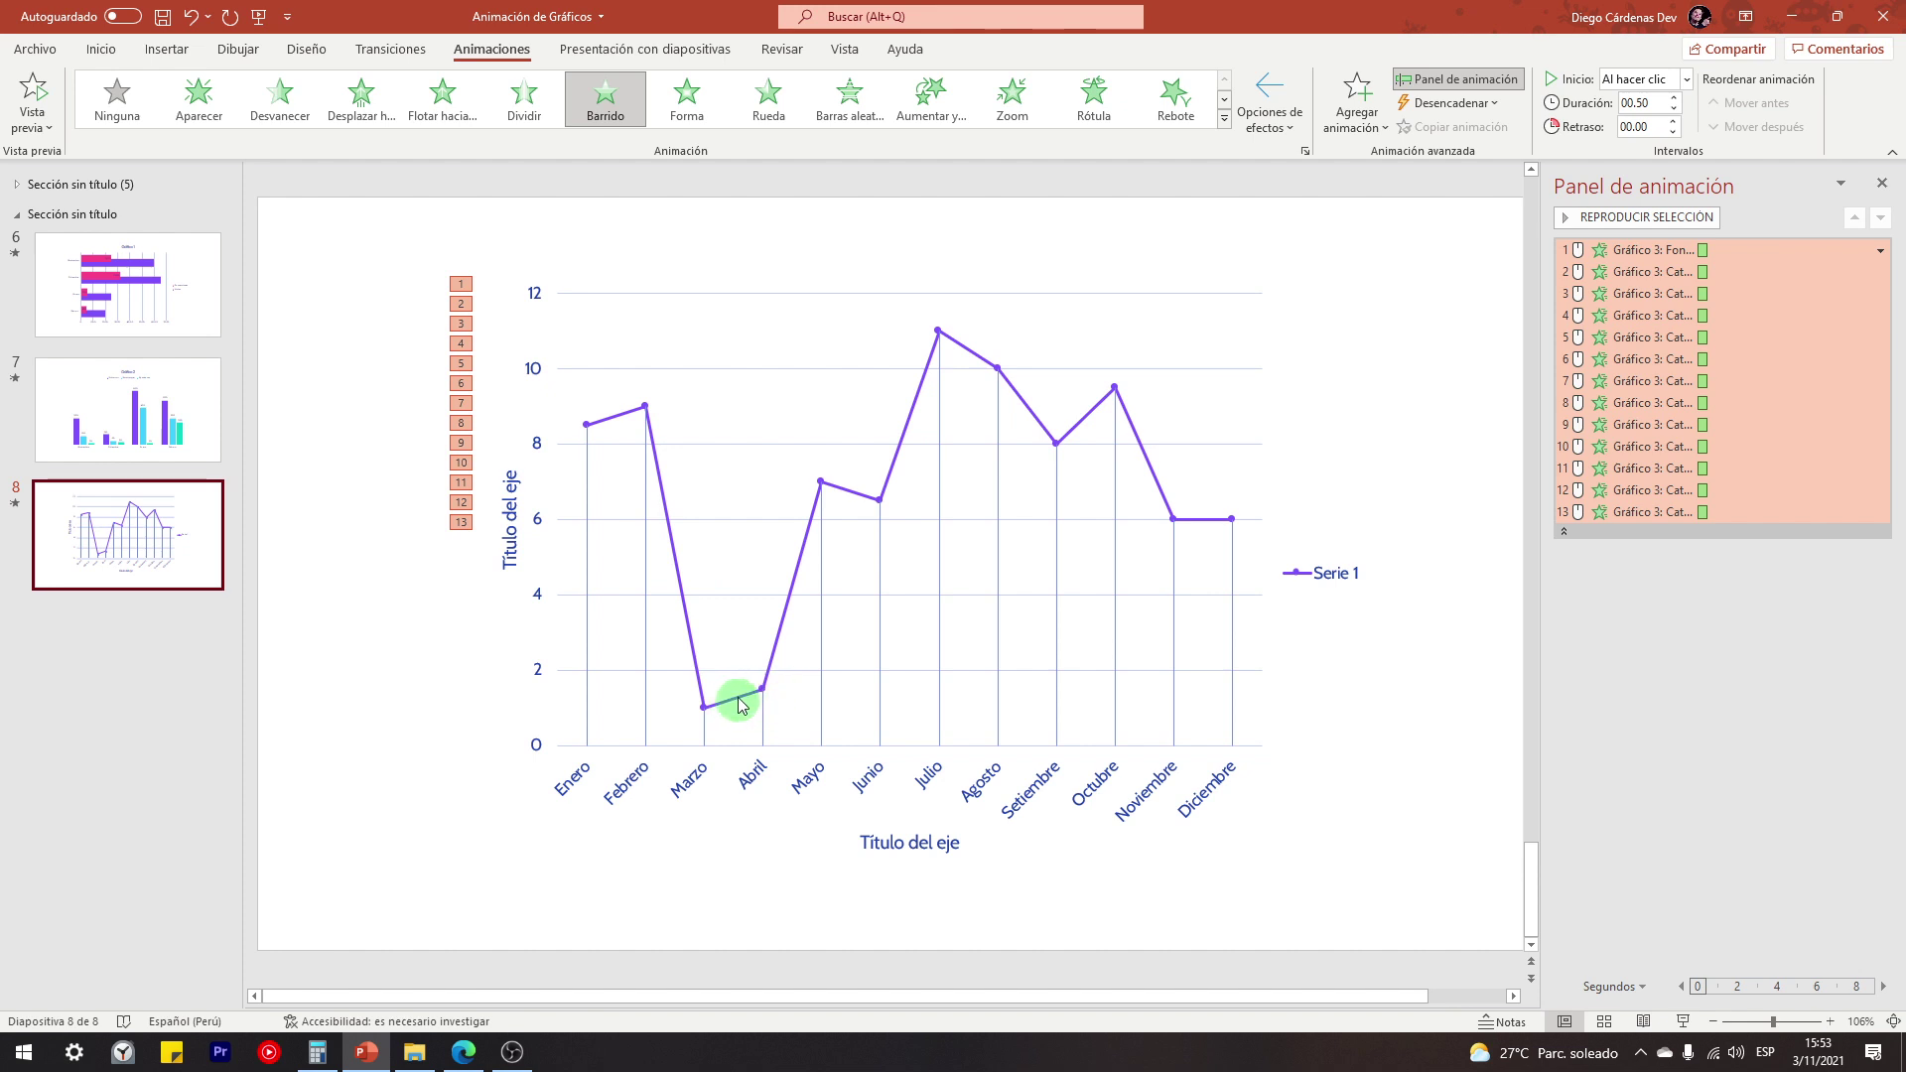
# Switch Gráfico 3's wipe to Como un objeto and play it in the slide show
pyautogui.click(1268, 107)
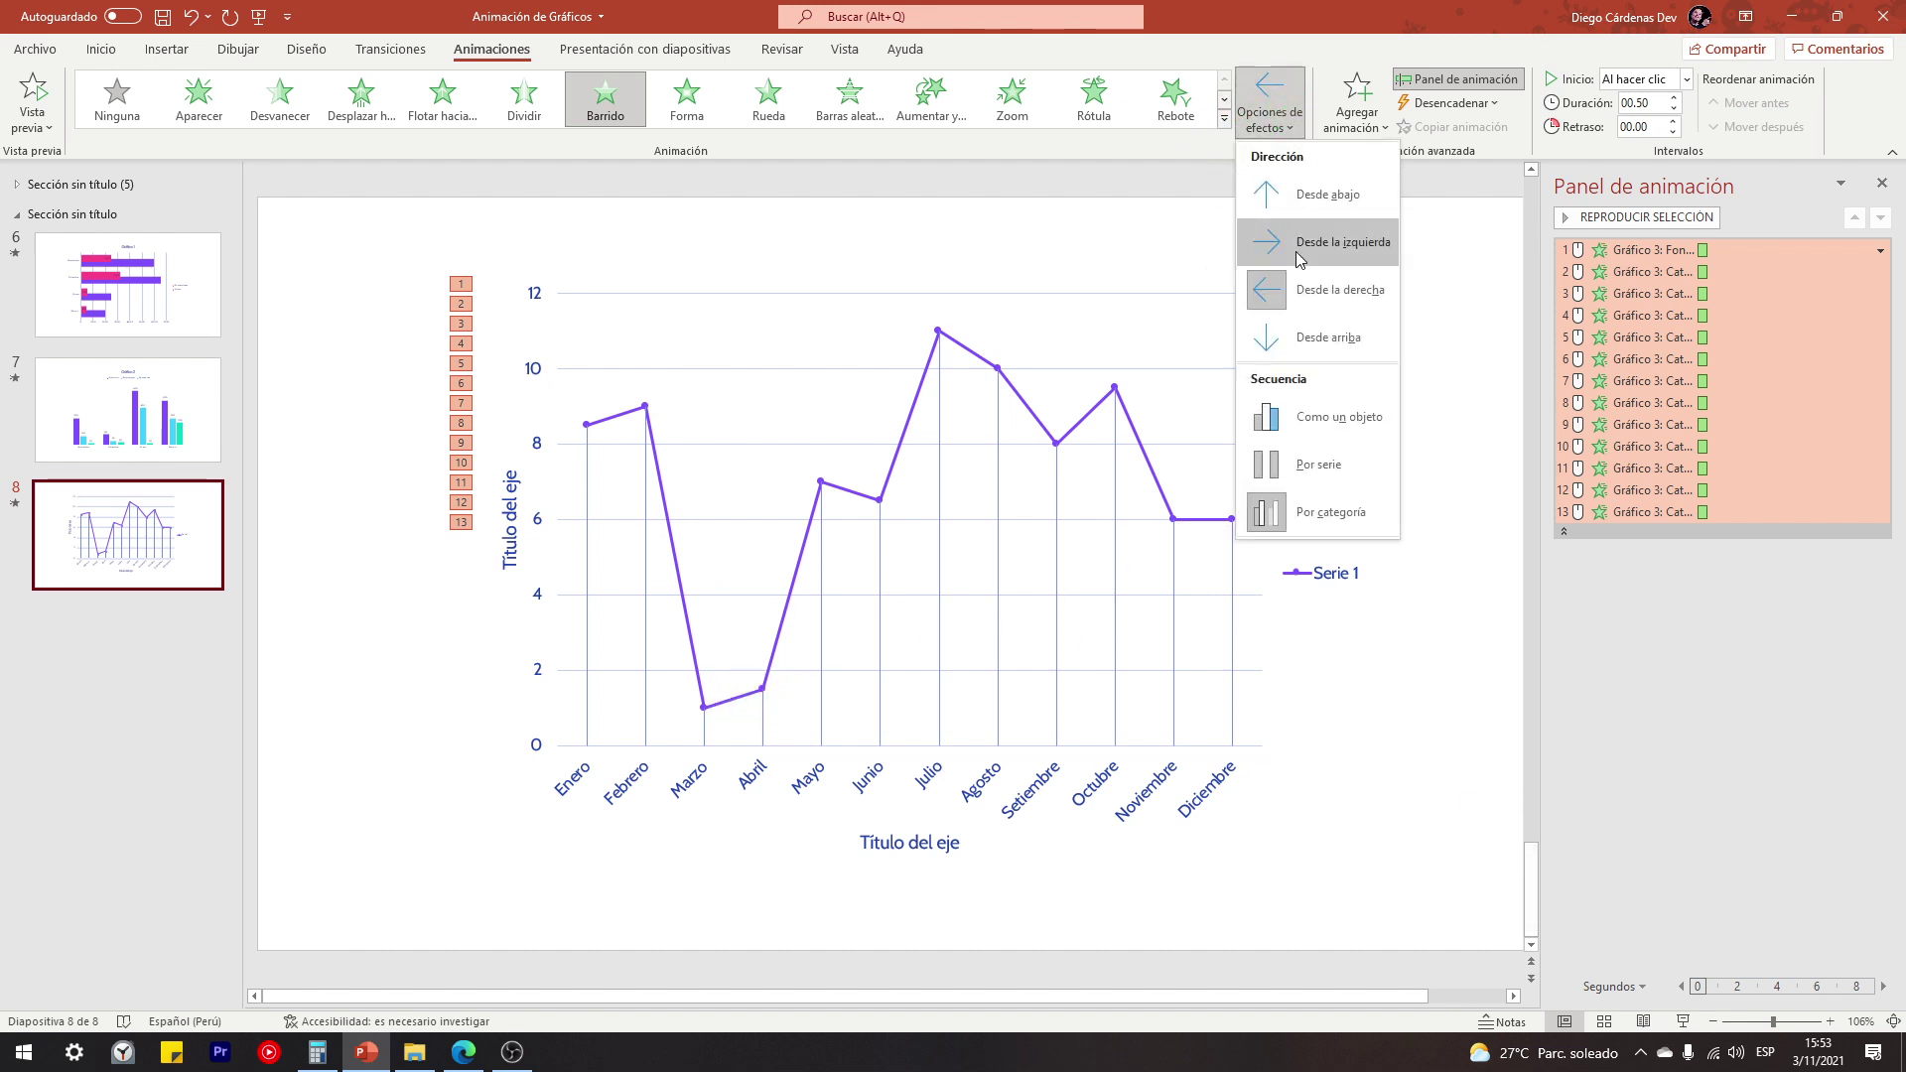
pyautogui.click(1320, 416)
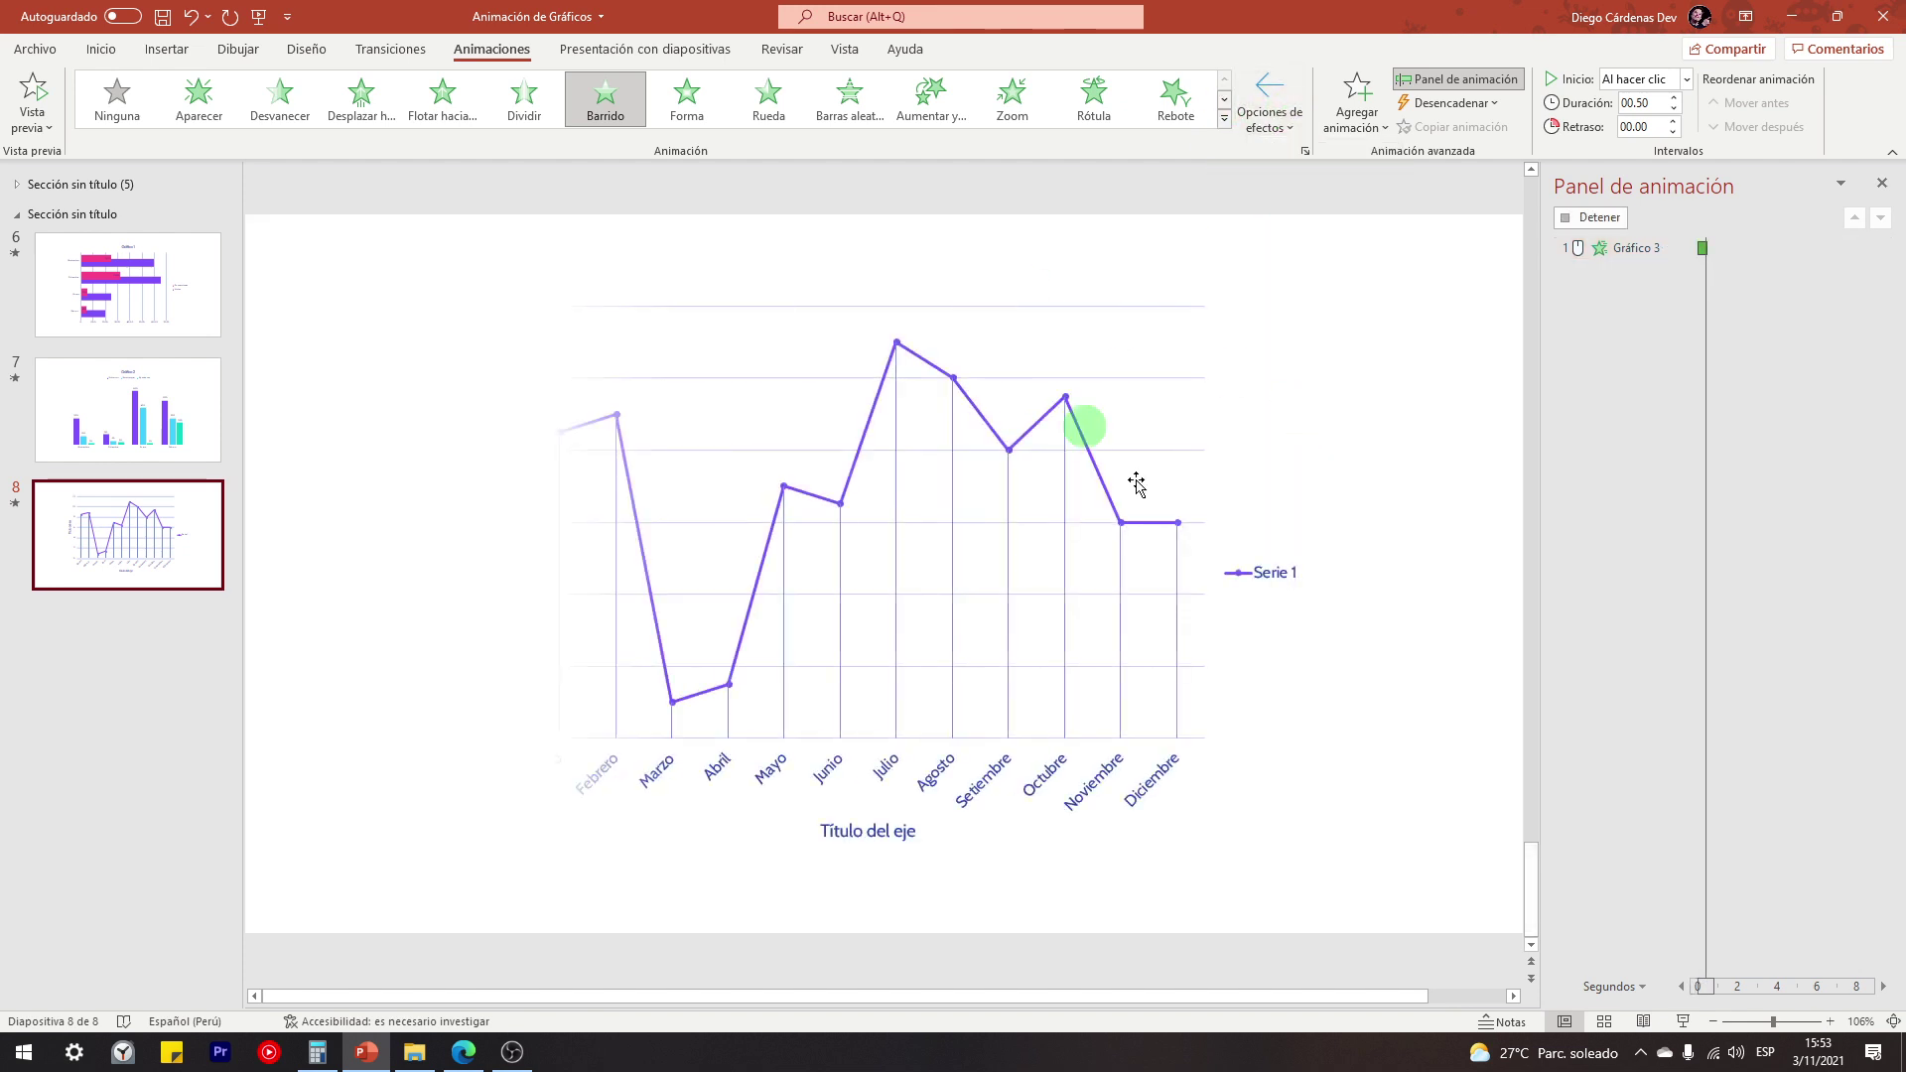
pyautogui.click(1685, 1021)
pyautogui.click(1332, 583)
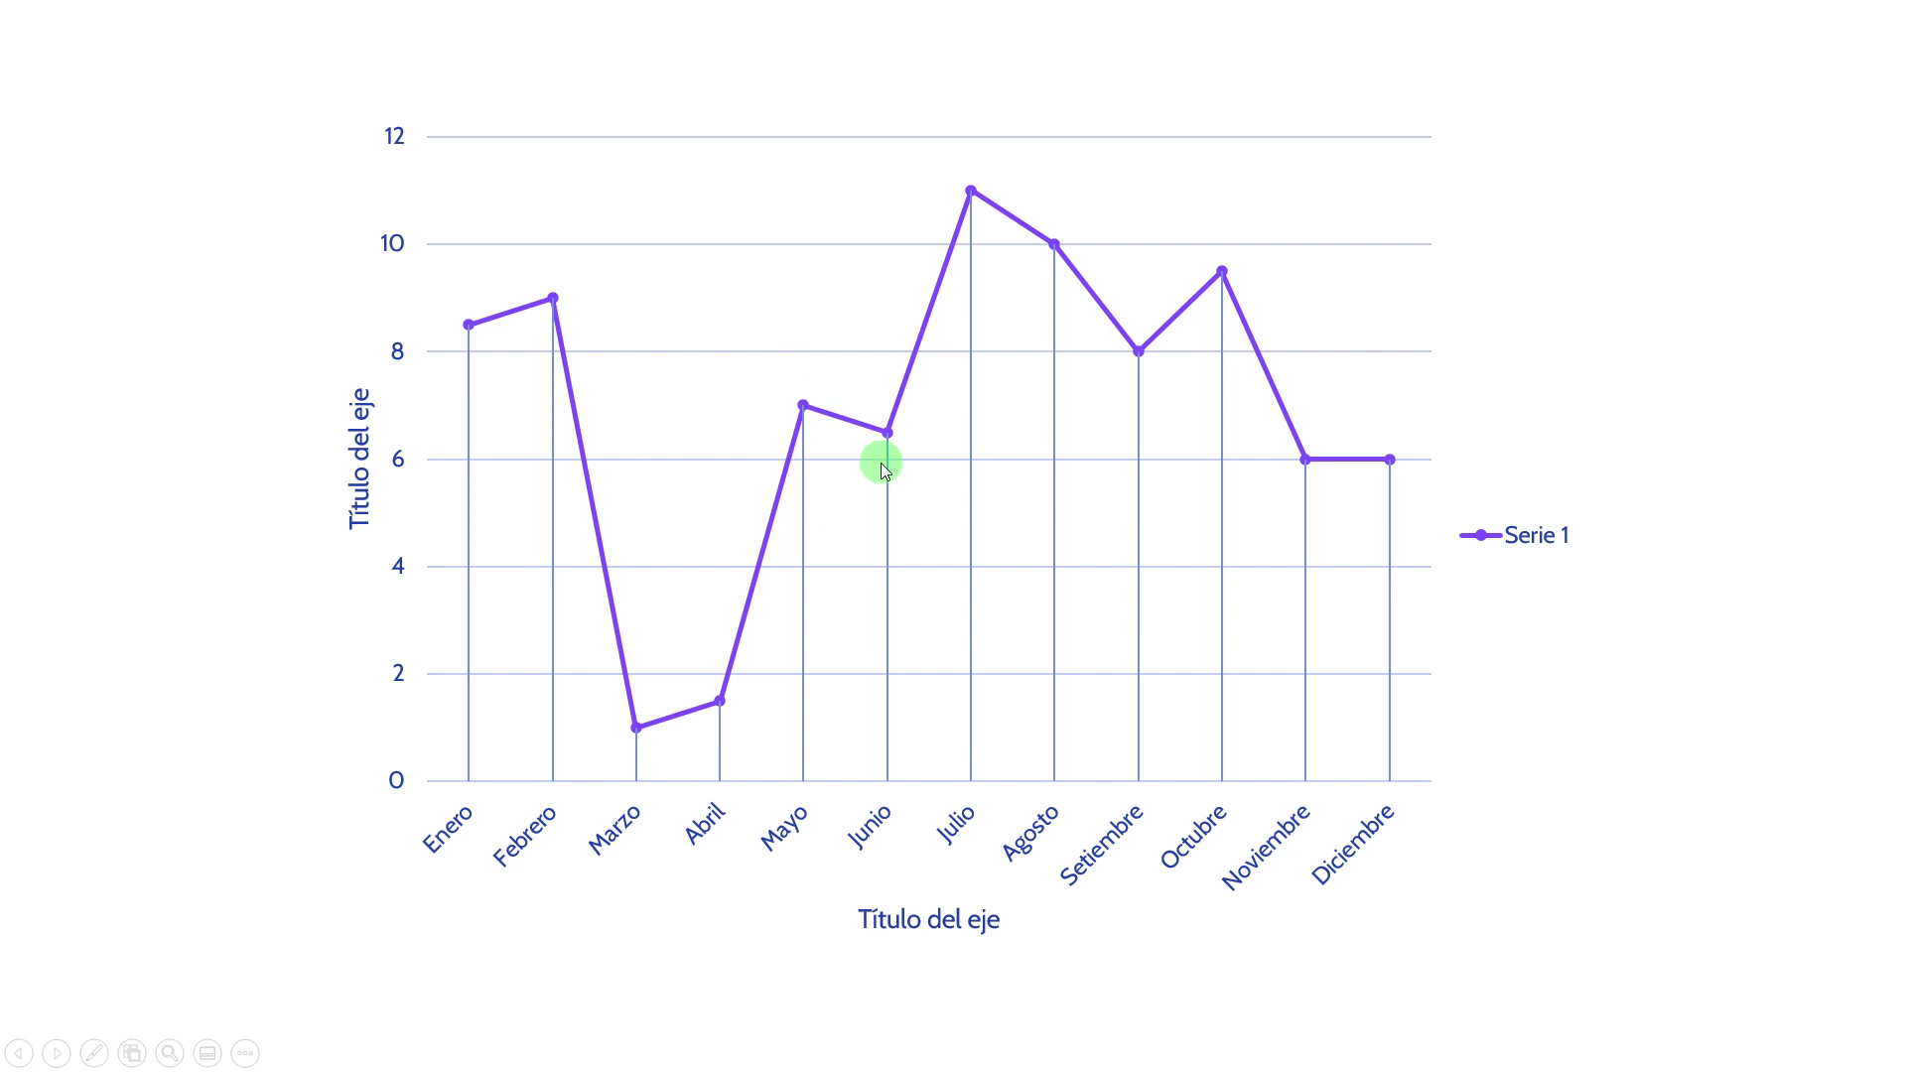
# Leave the show, reset the wipe sequence to Por categoría, and stop the preview
pyautogui.press('Escape')
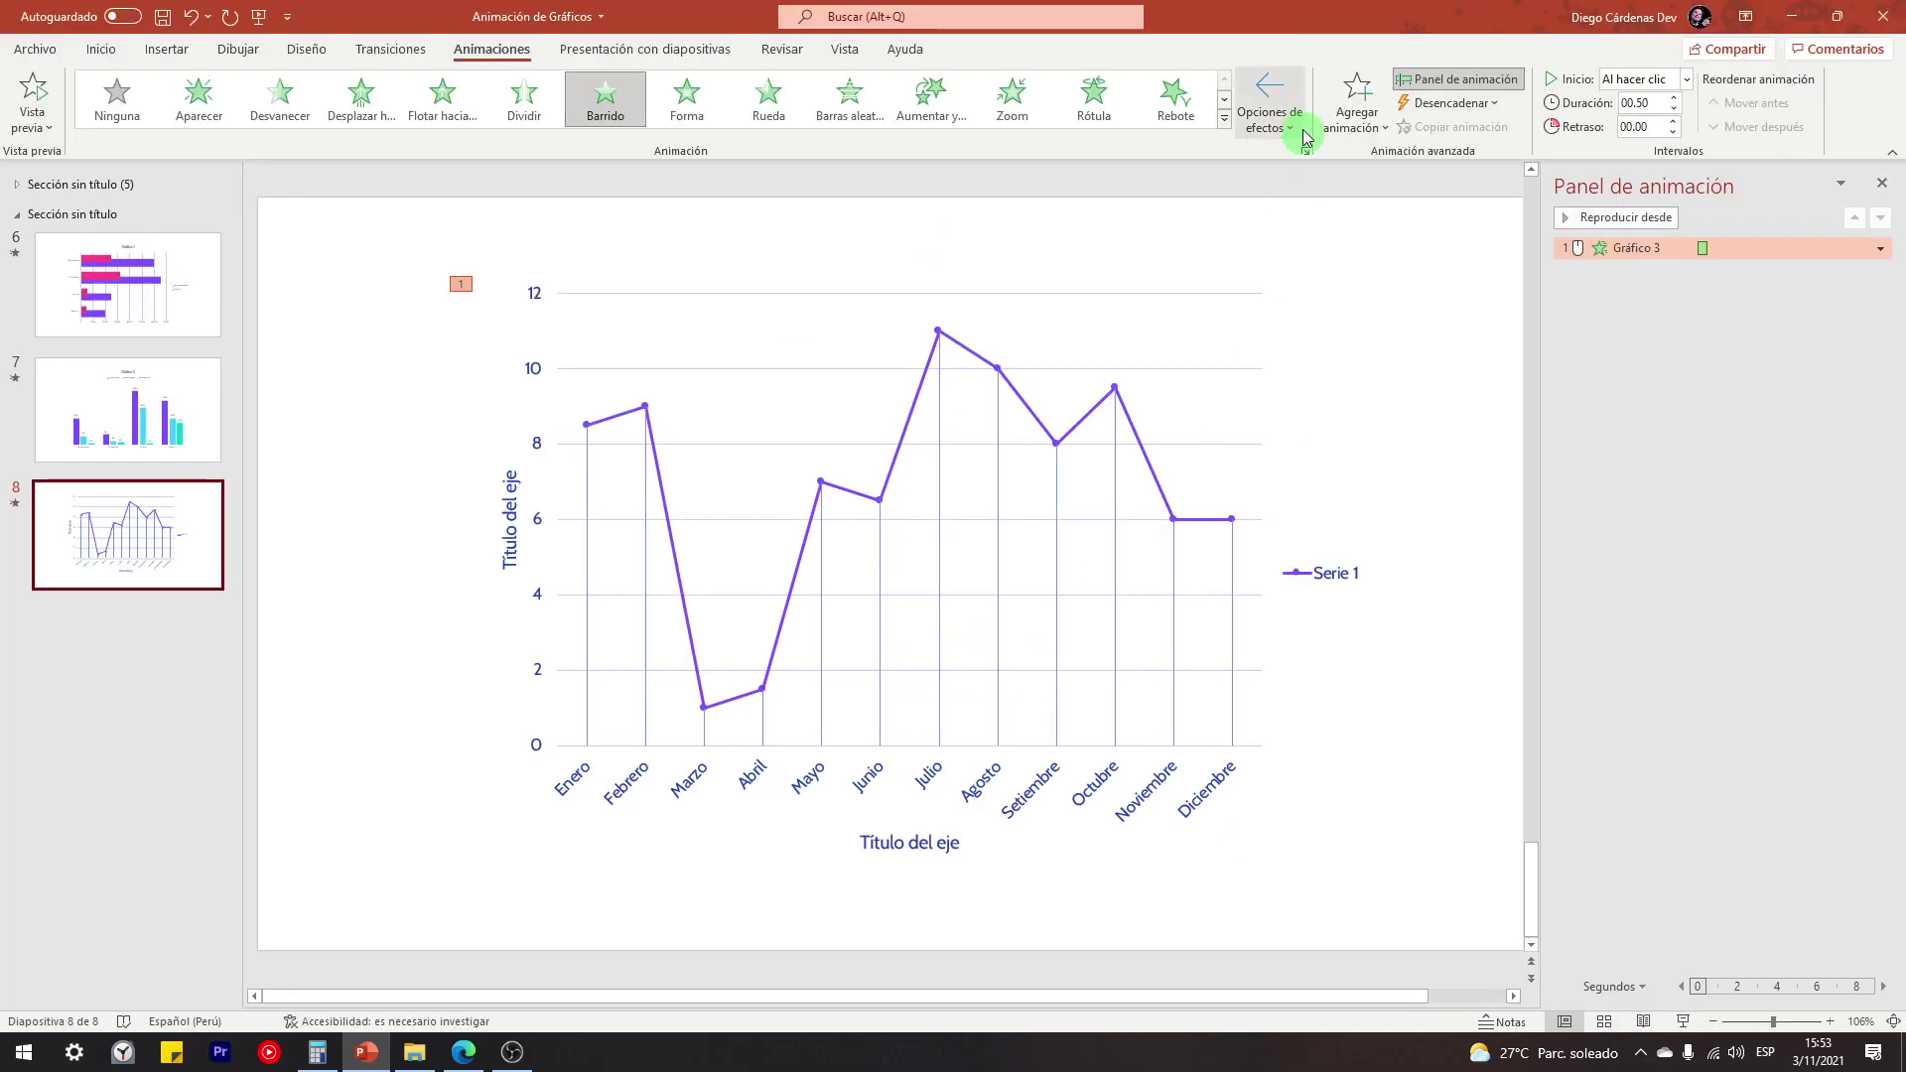
pyautogui.click(1276, 119)
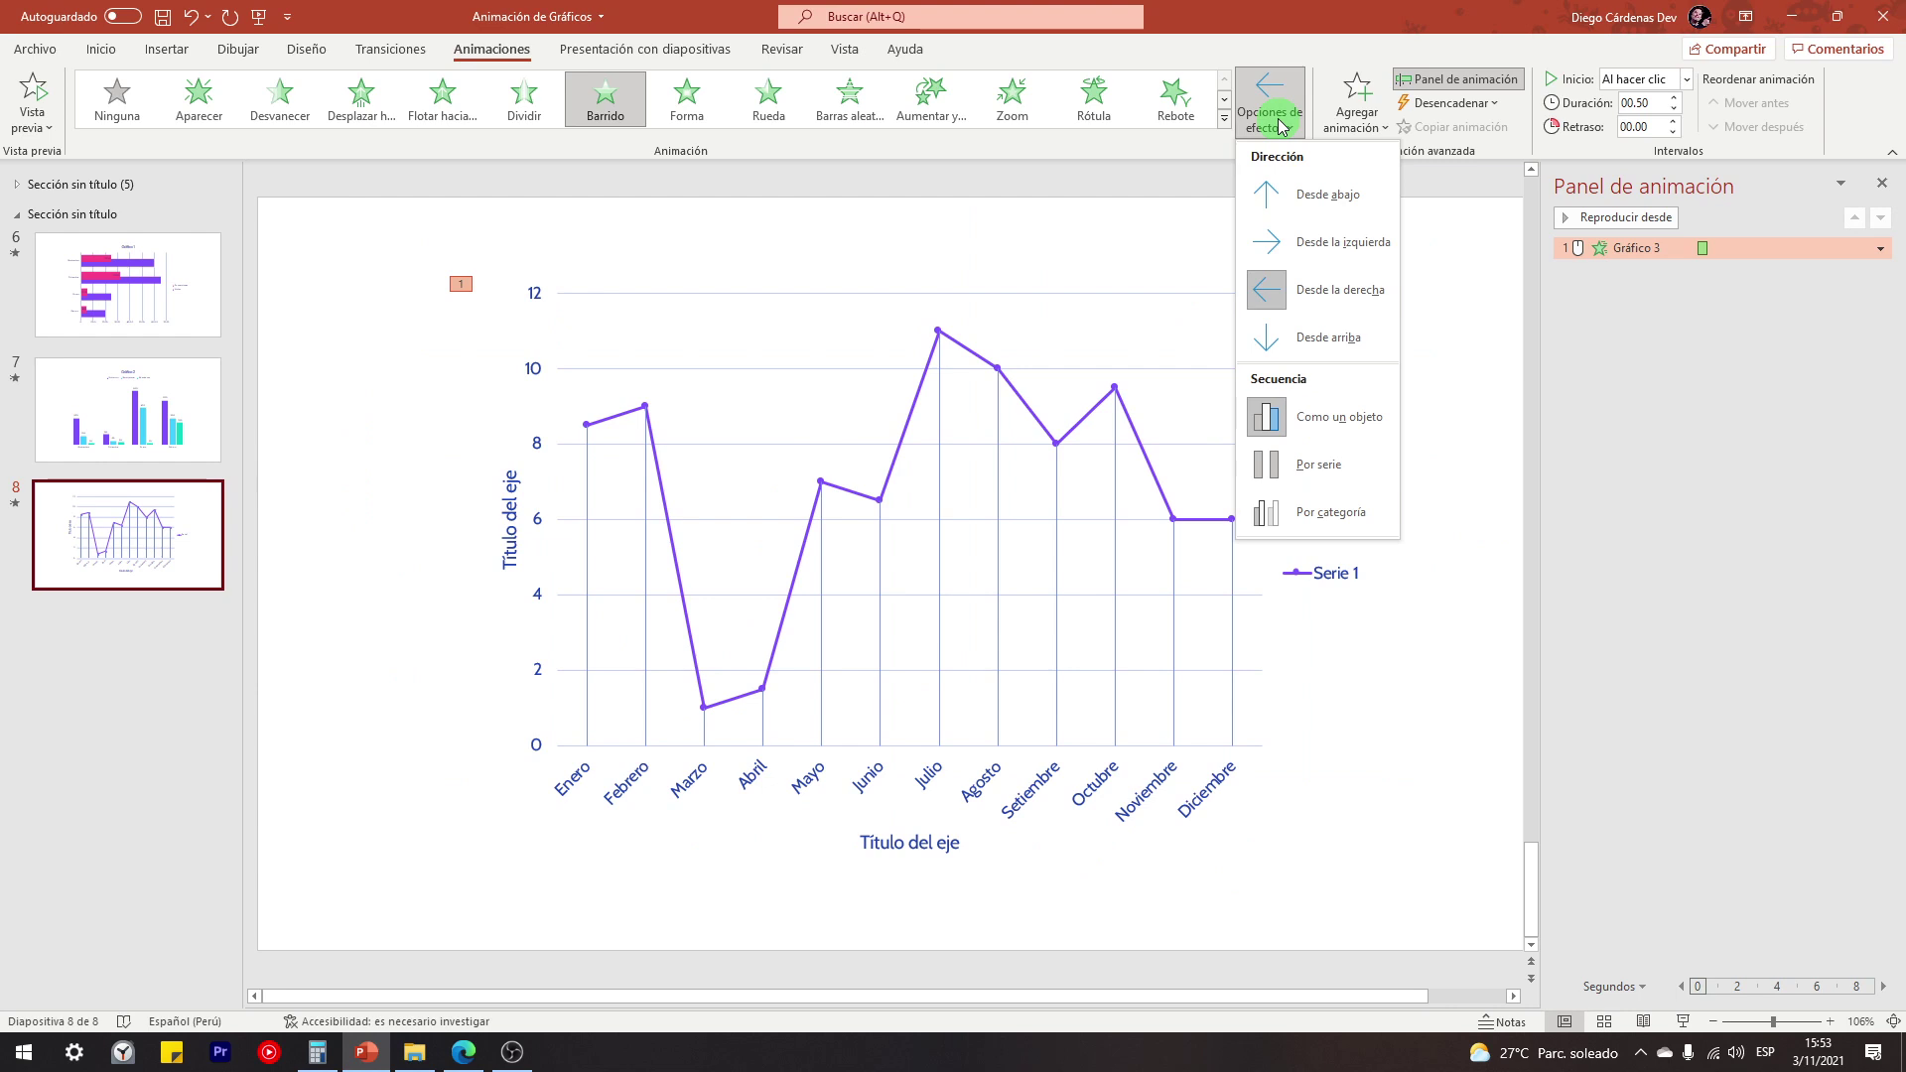
pyautogui.click(1325, 511)
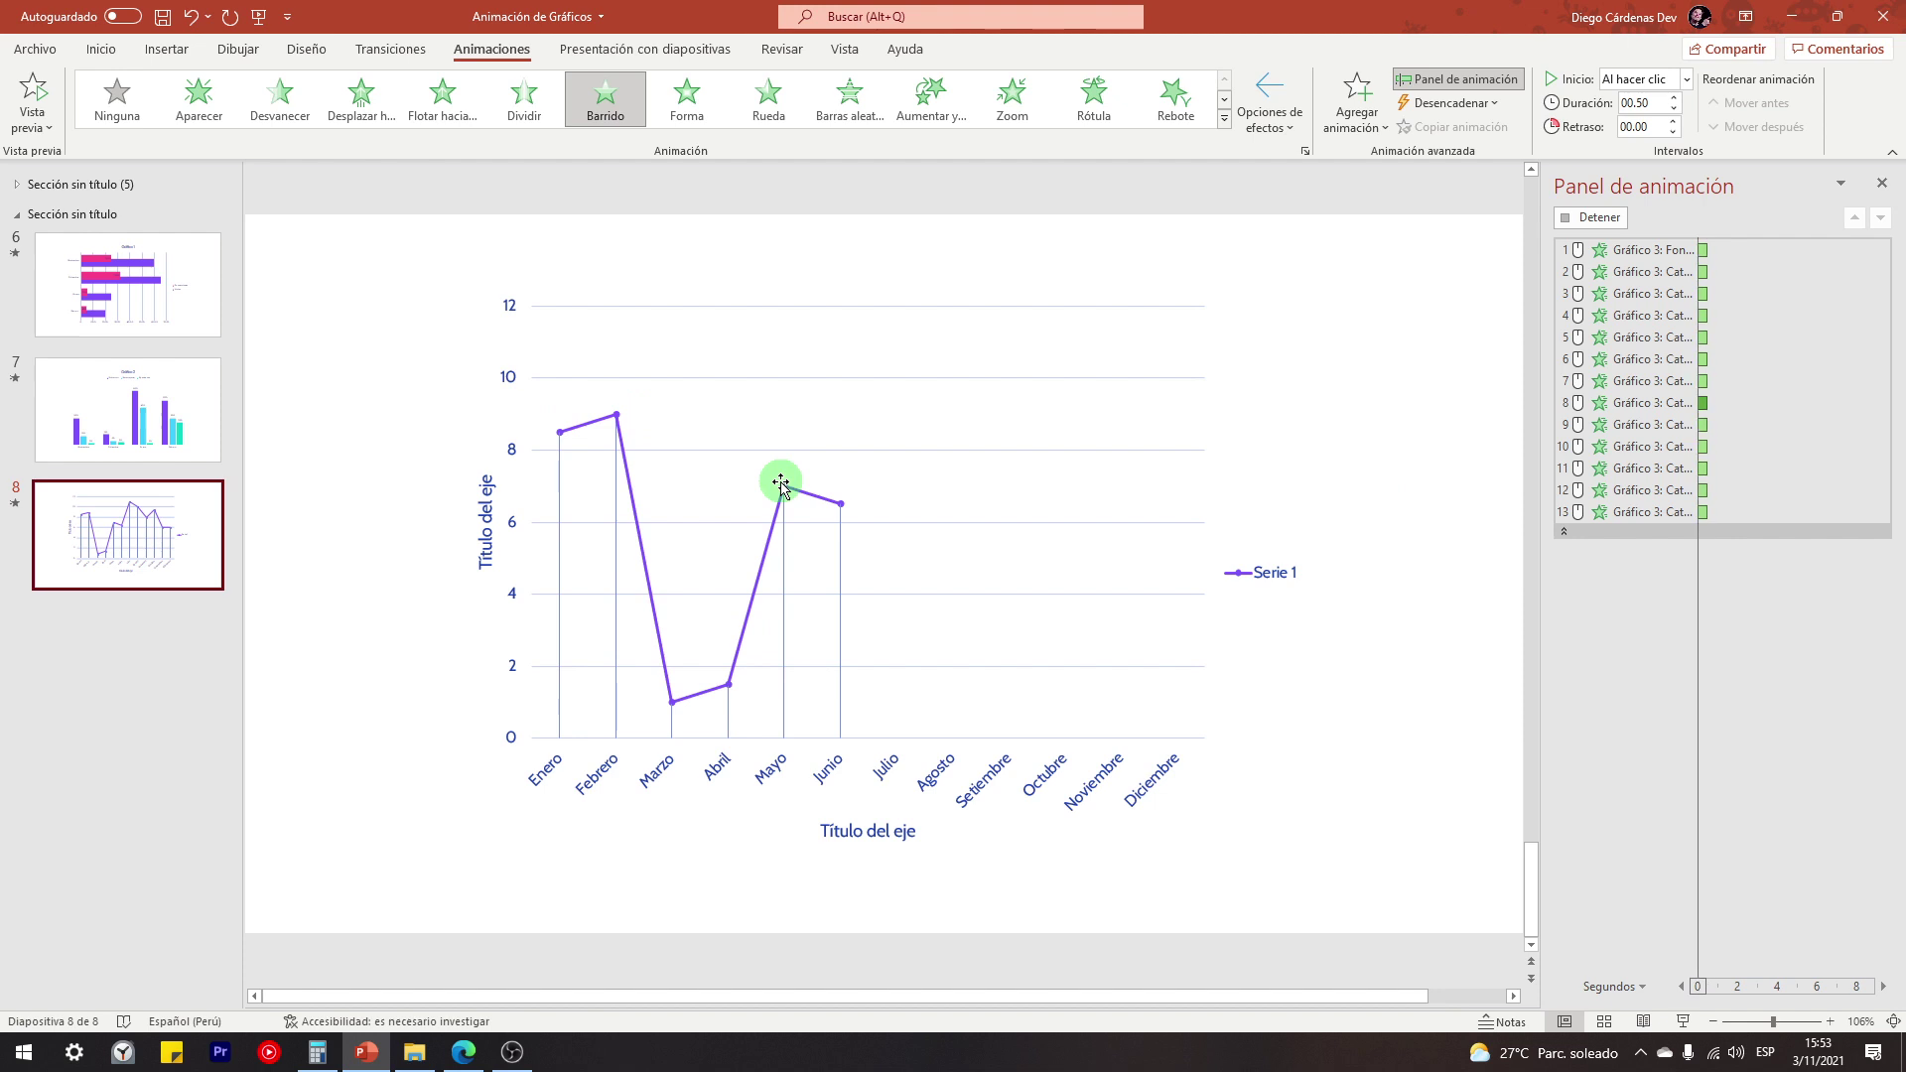
pyautogui.click(1605, 243)
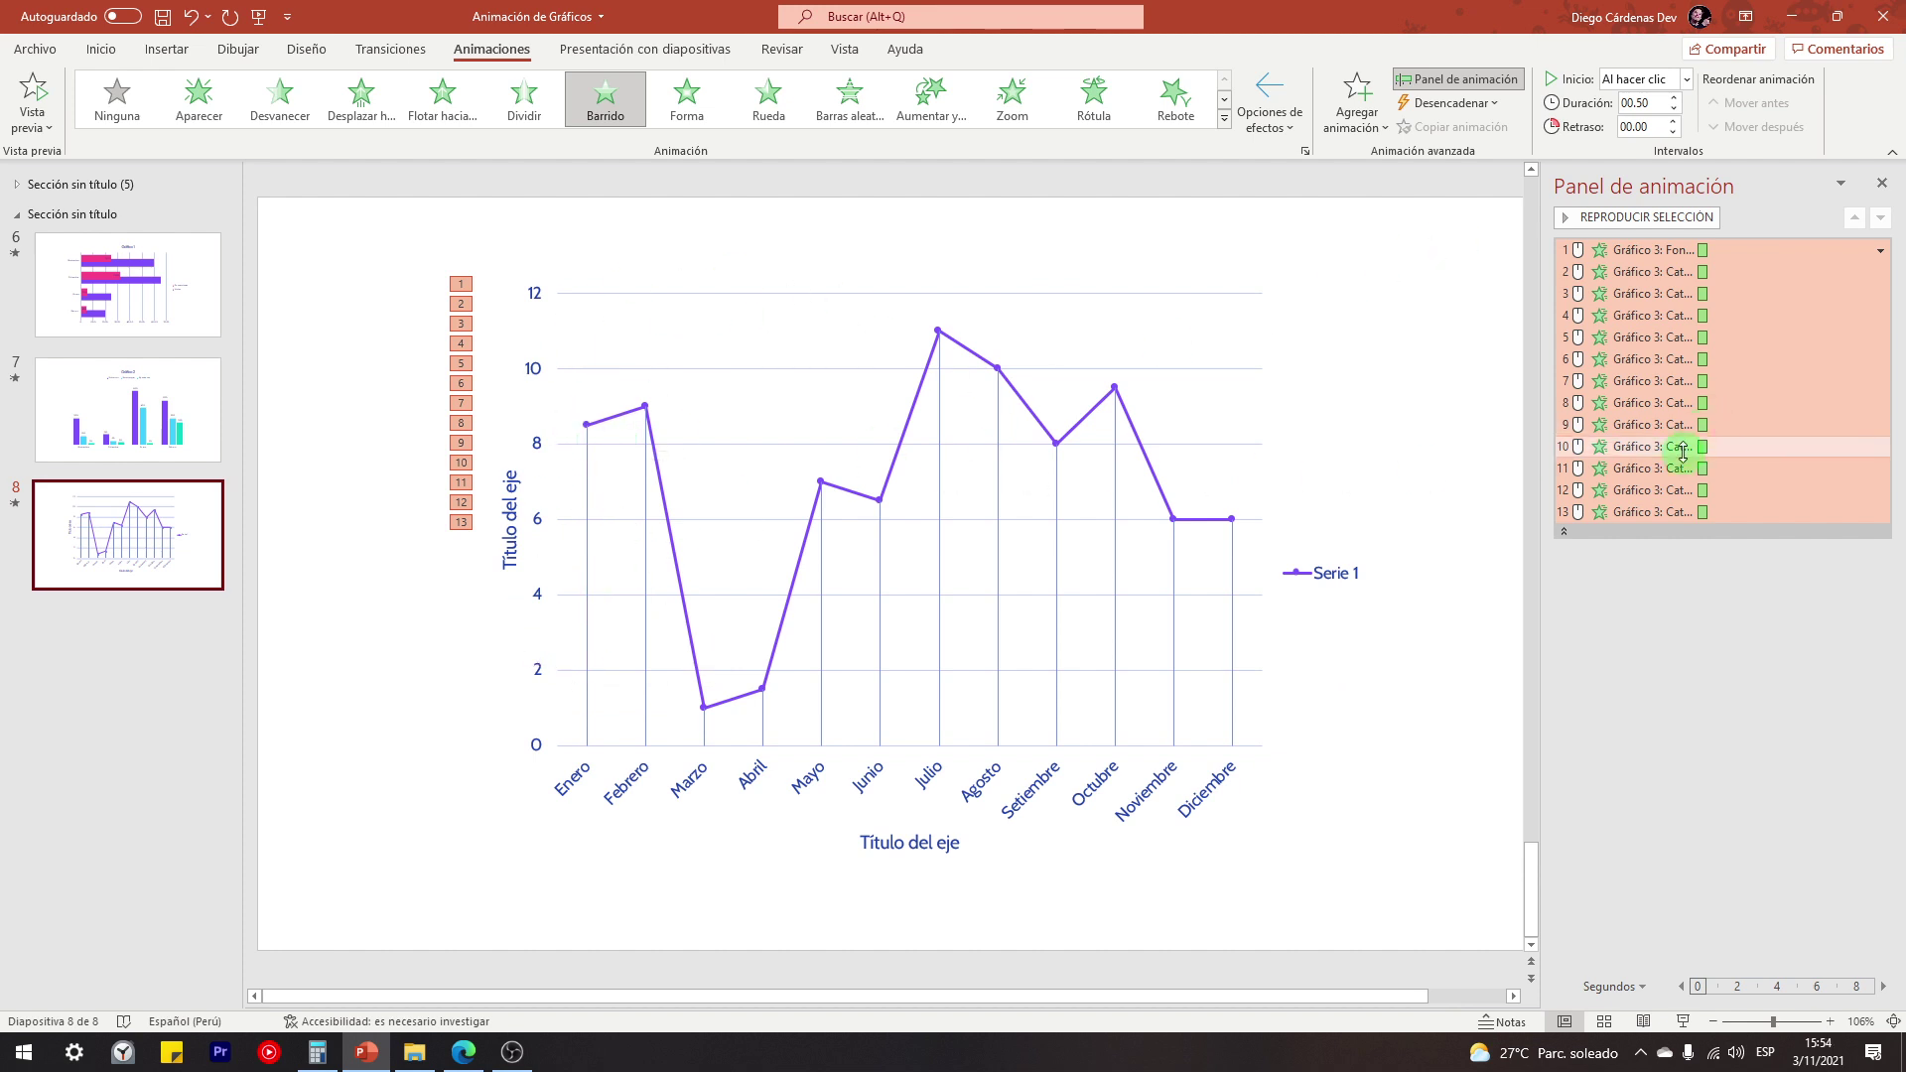
# Set animation item 3 (Febrero) to start Con la anterior and test it in the slide show
pyautogui.click(1630, 270)
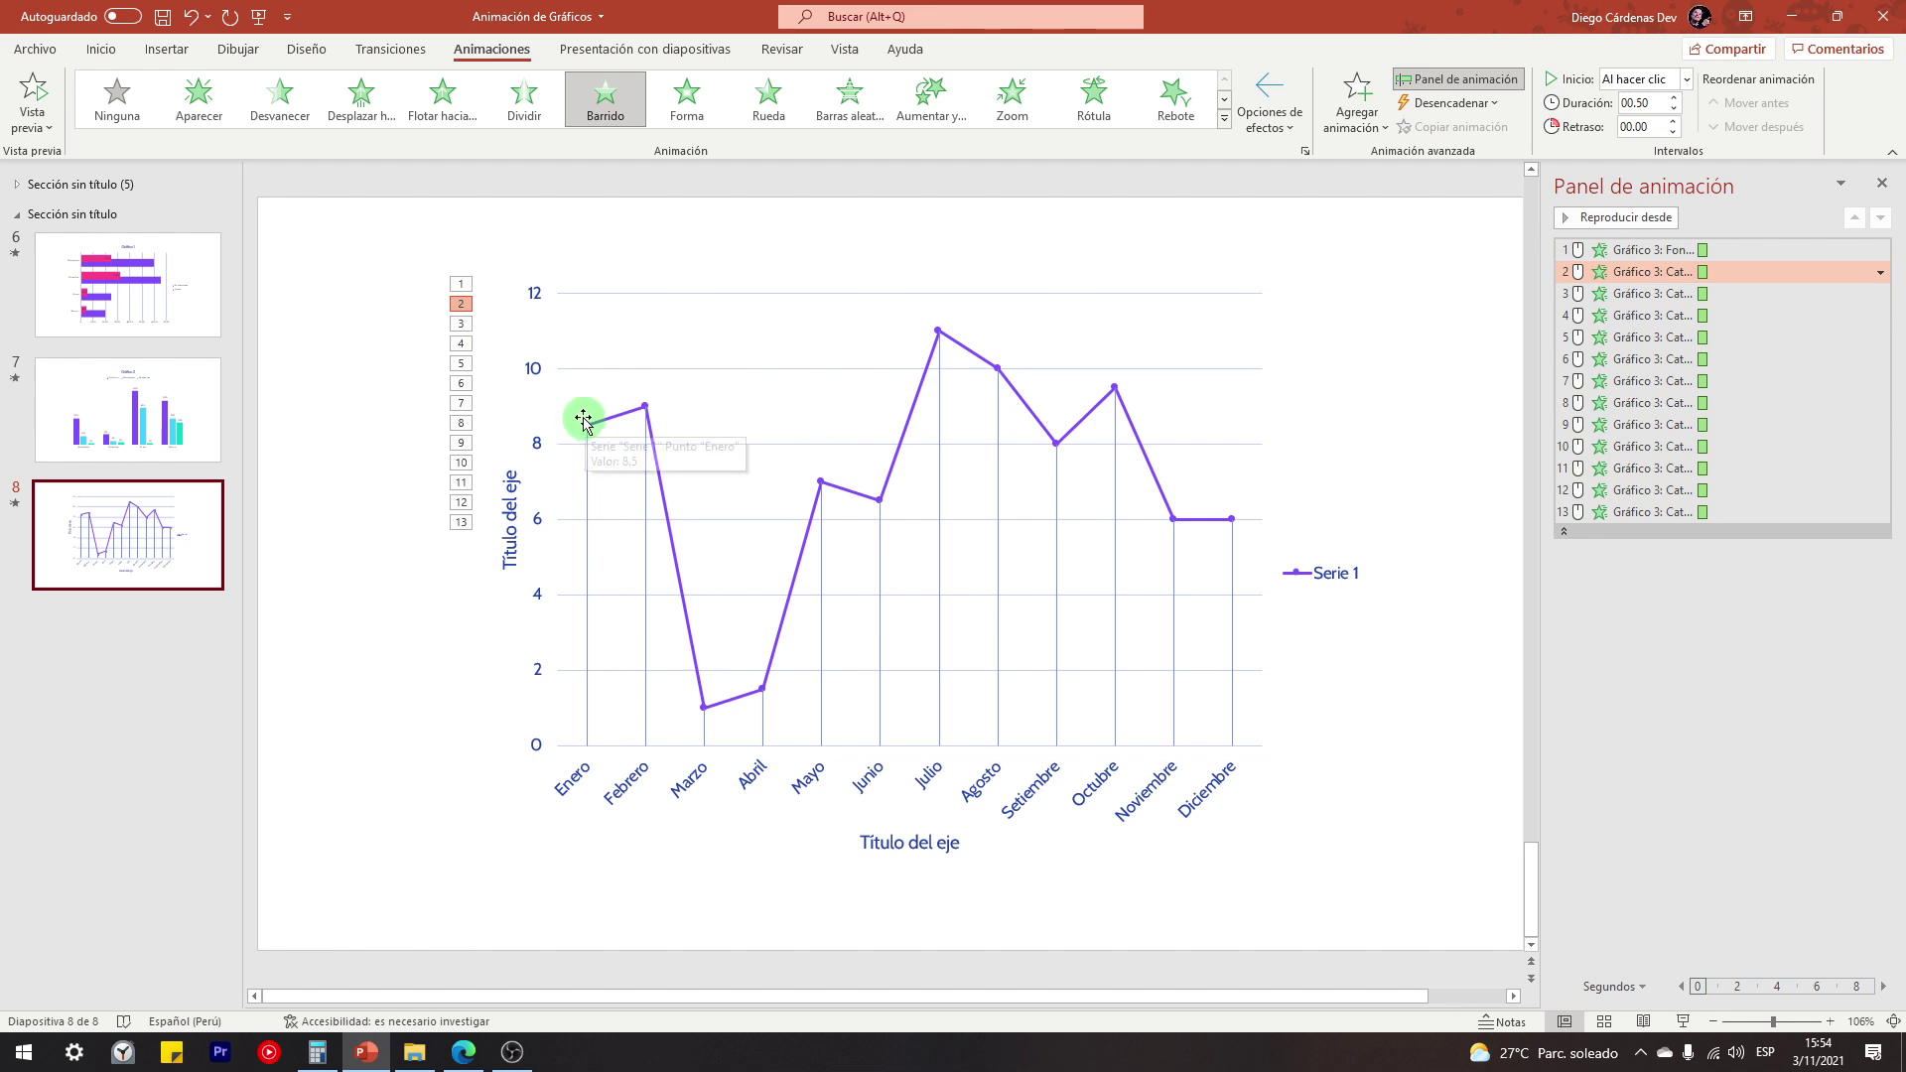
pyautogui.click(1620, 295)
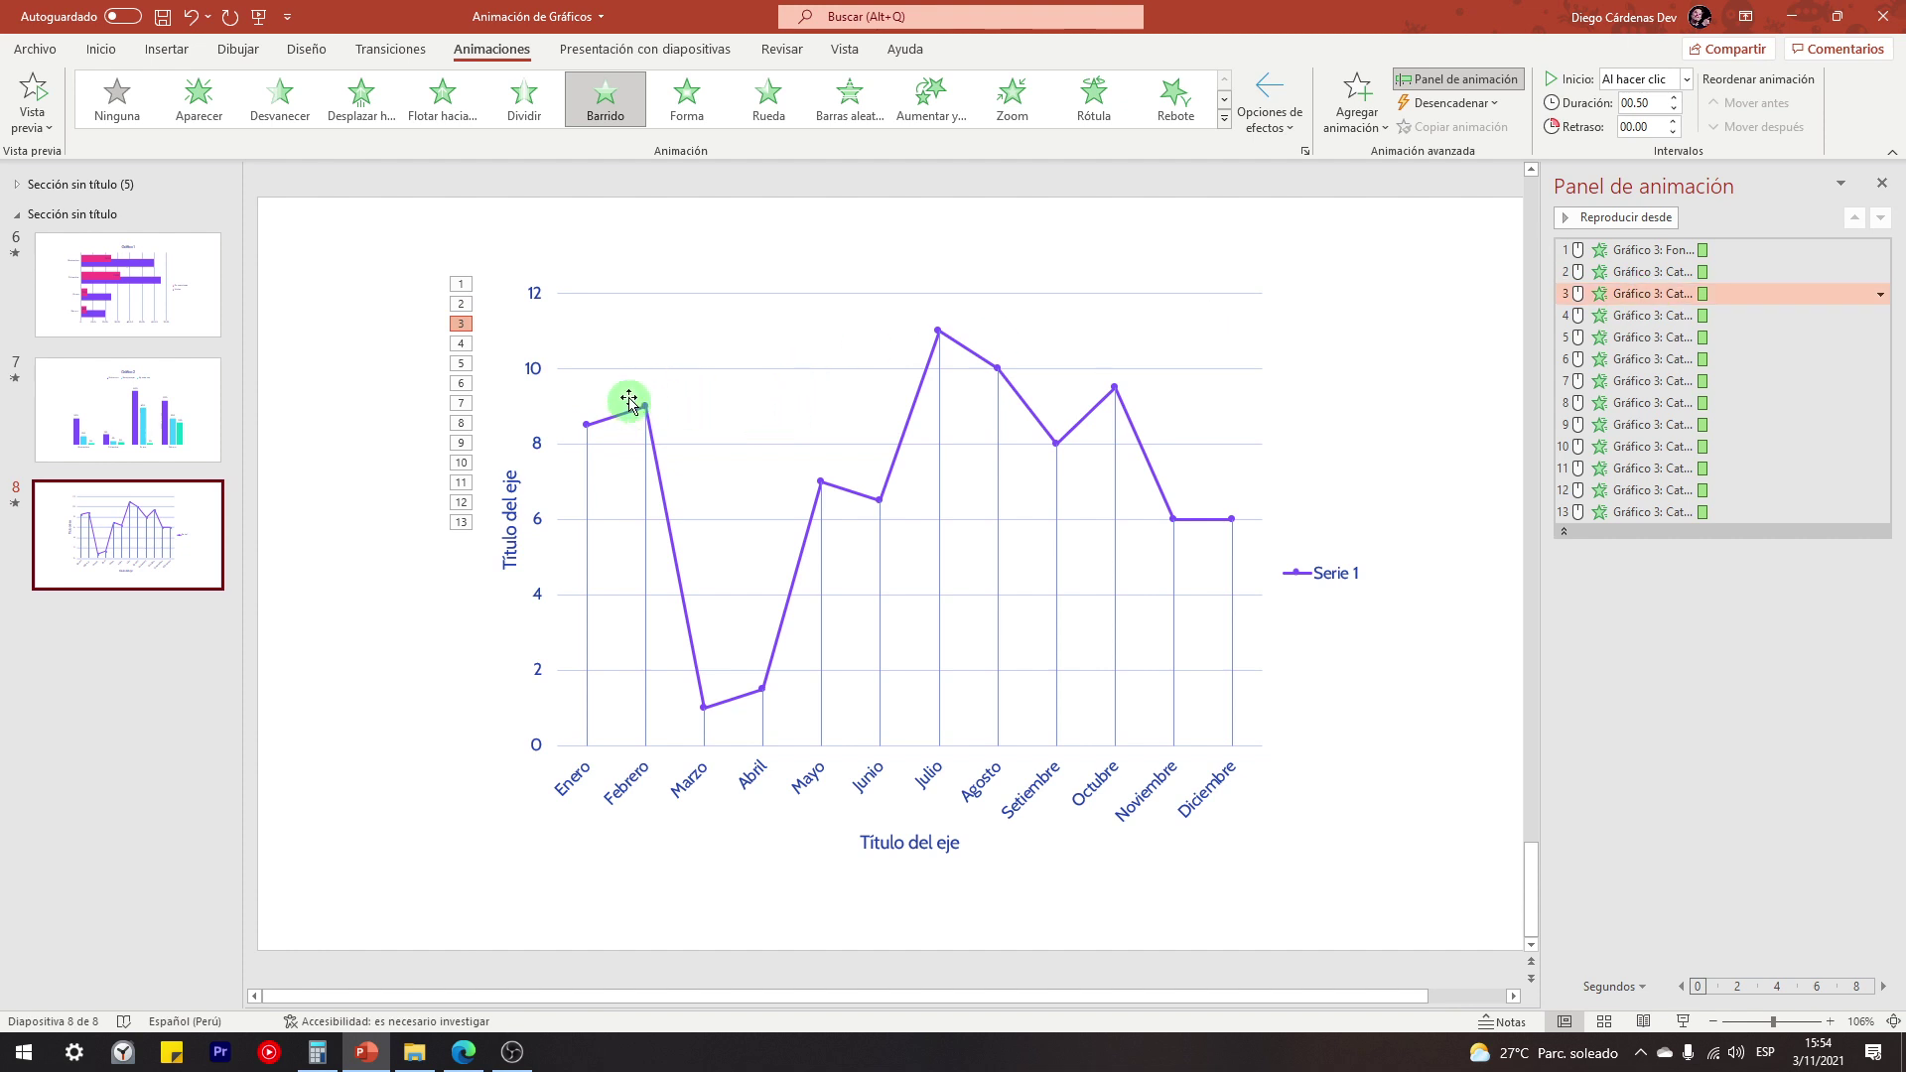
pyautogui.click(1687, 79)
pyautogui.click(1644, 103)
pyautogui.click(1658, 127)
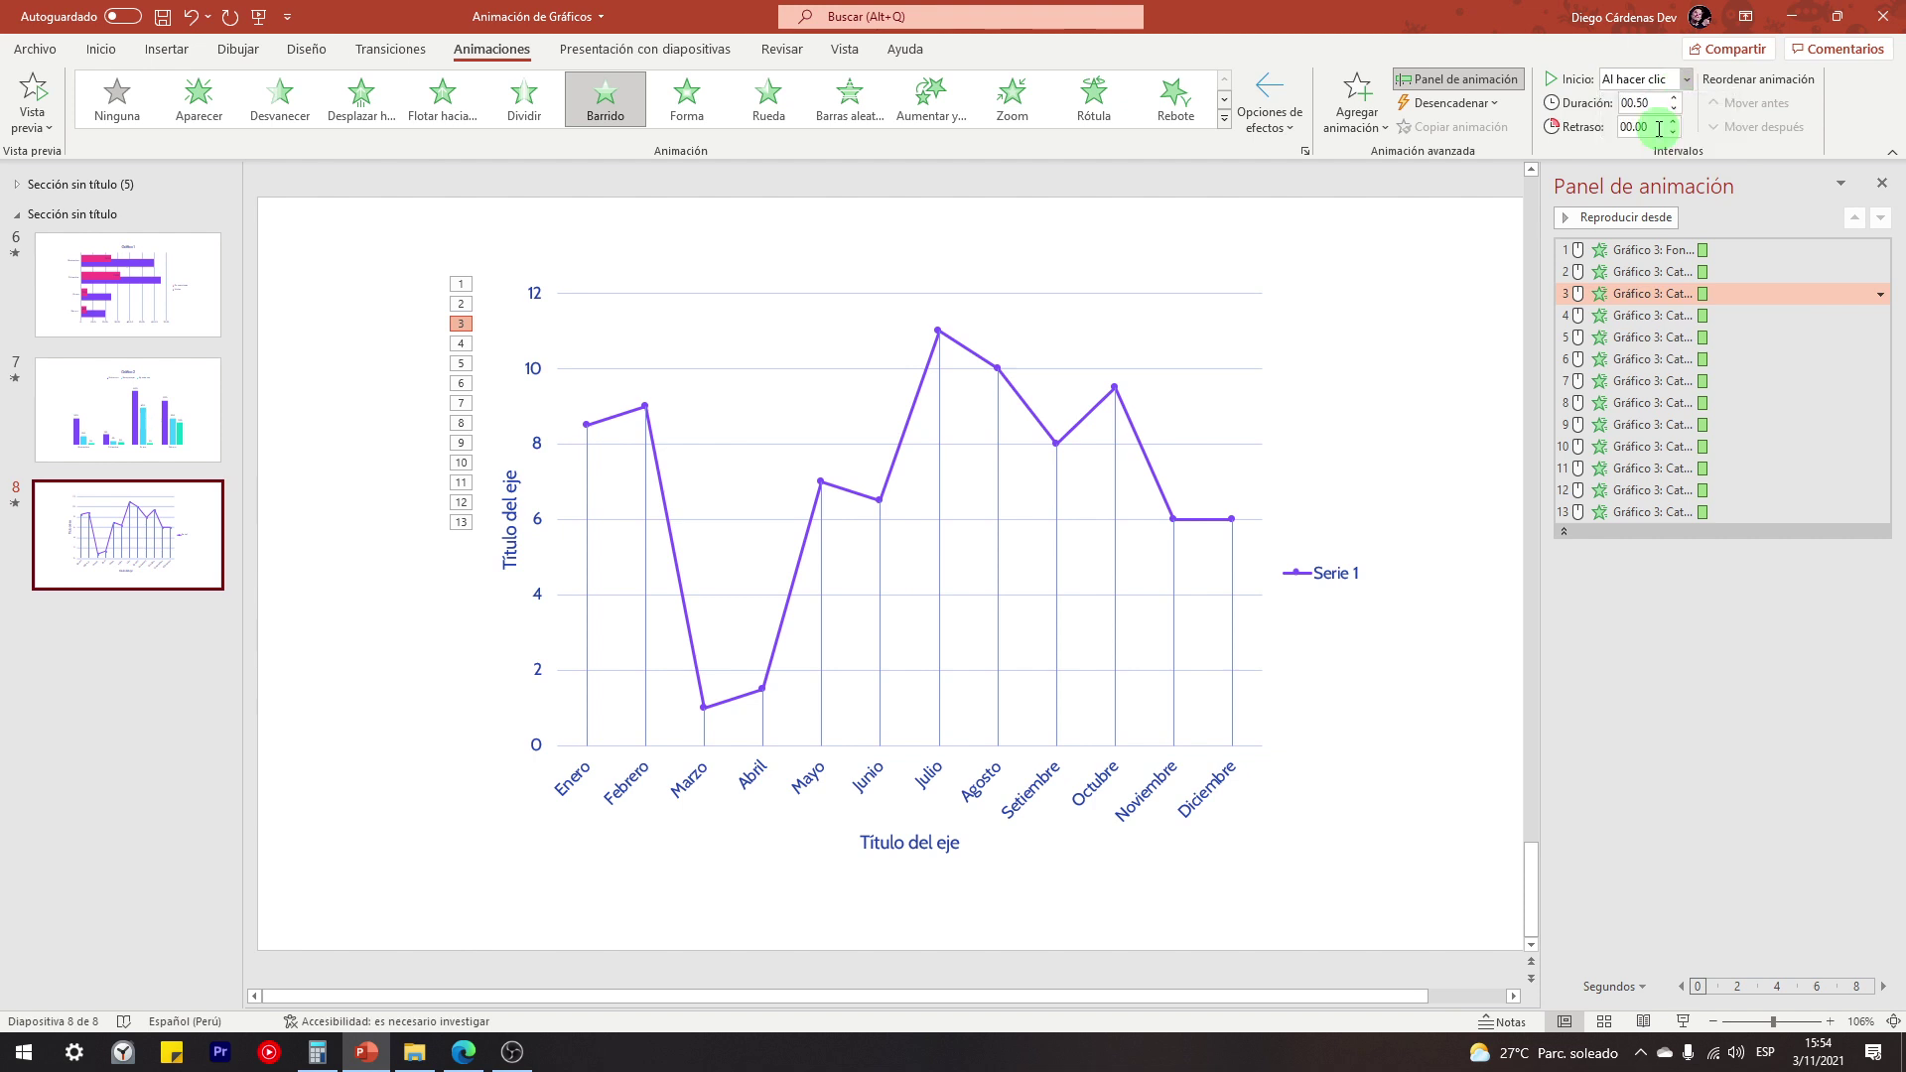
pyautogui.click(1633, 294)
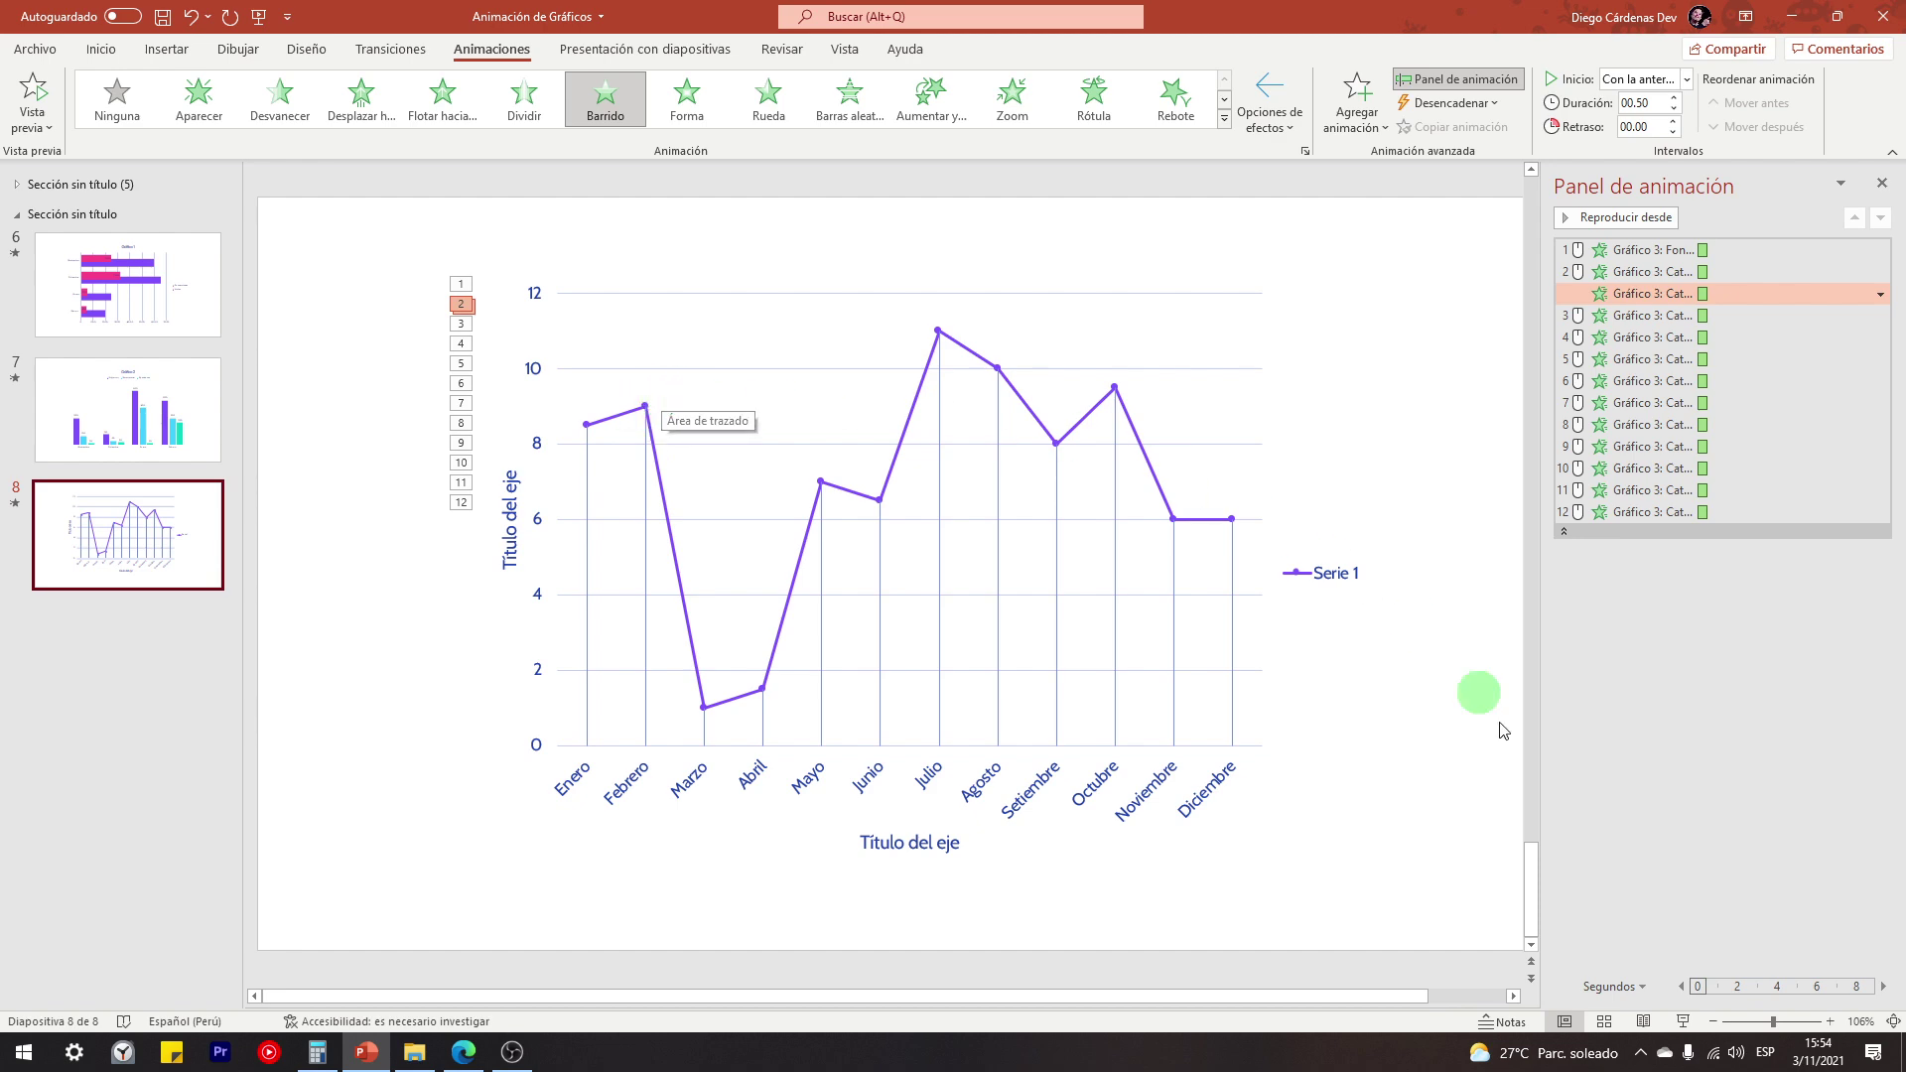
pyautogui.click(1682, 1021)
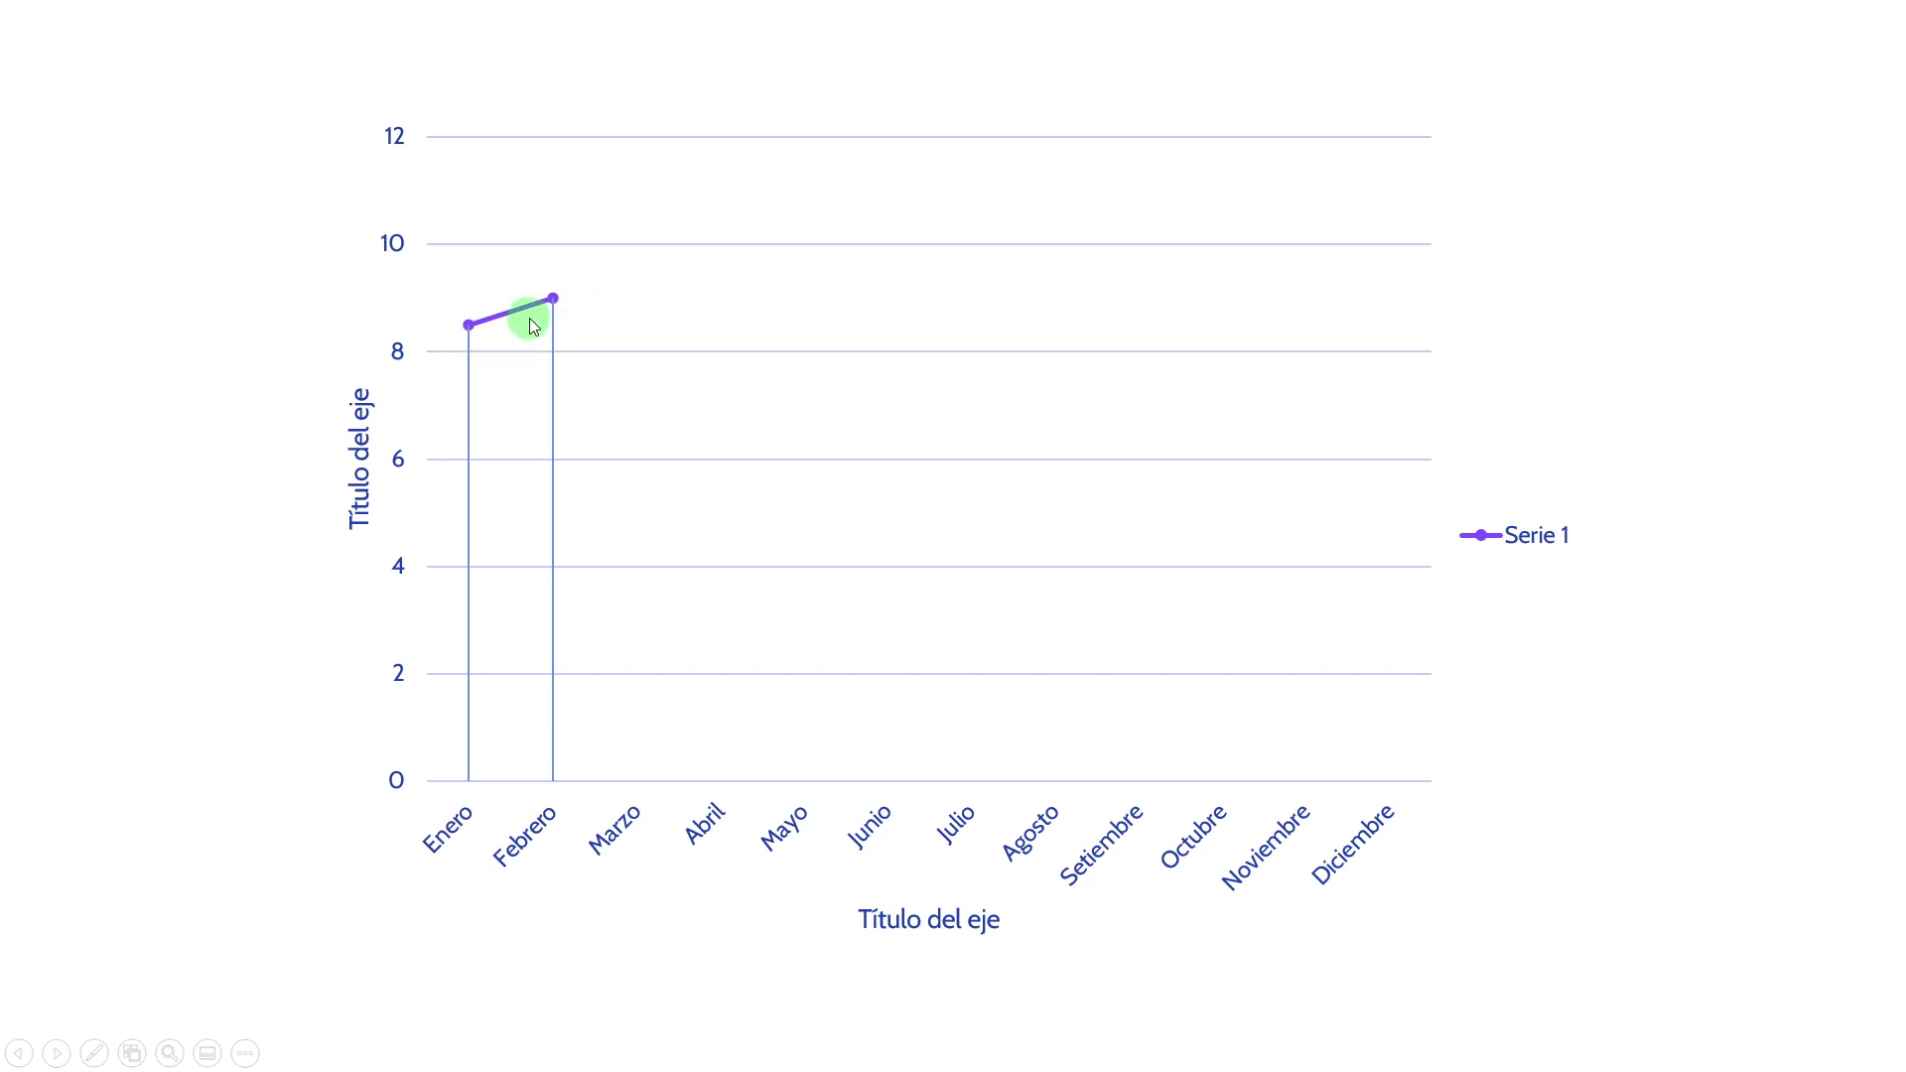
# Leave the slide show and set the wipe direction to From Left
pyautogui.press('Escape')
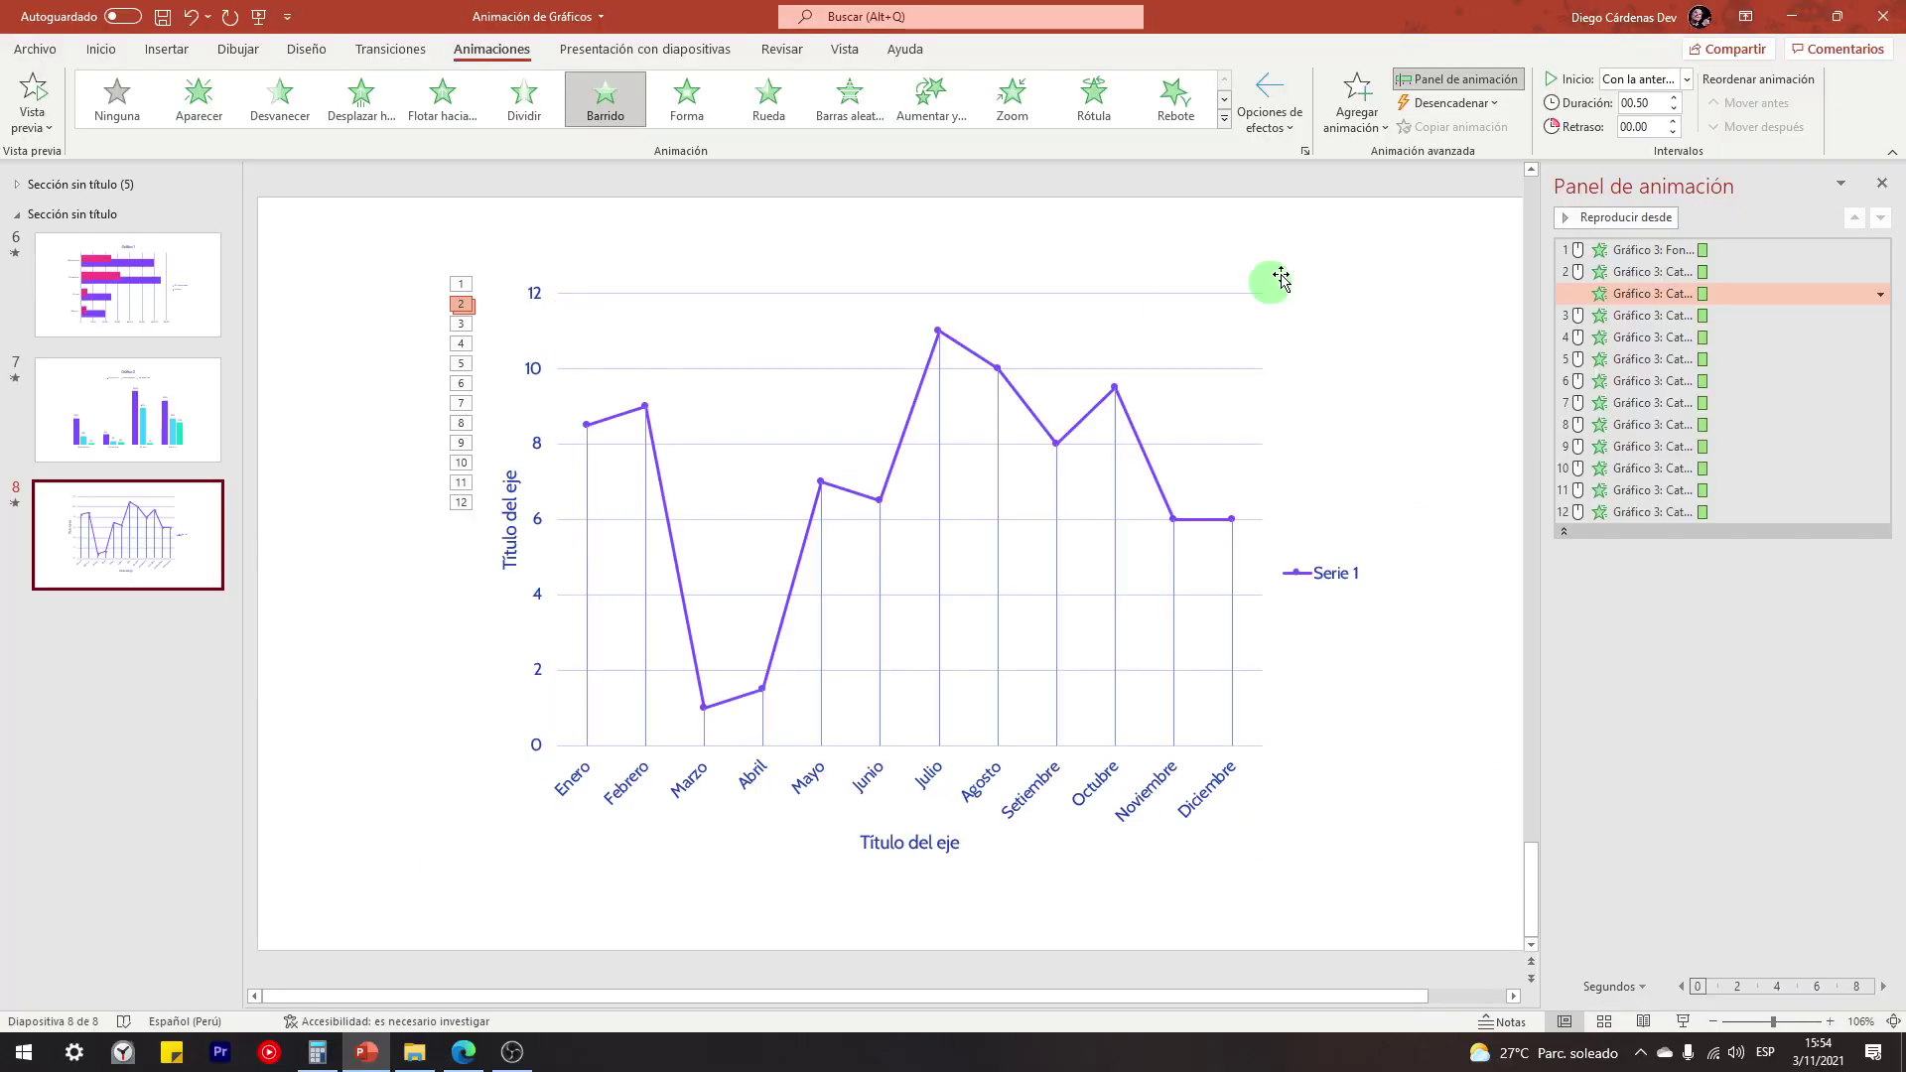
pyautogui.click(1269, 119)
pyautogui.click(1320, 241)
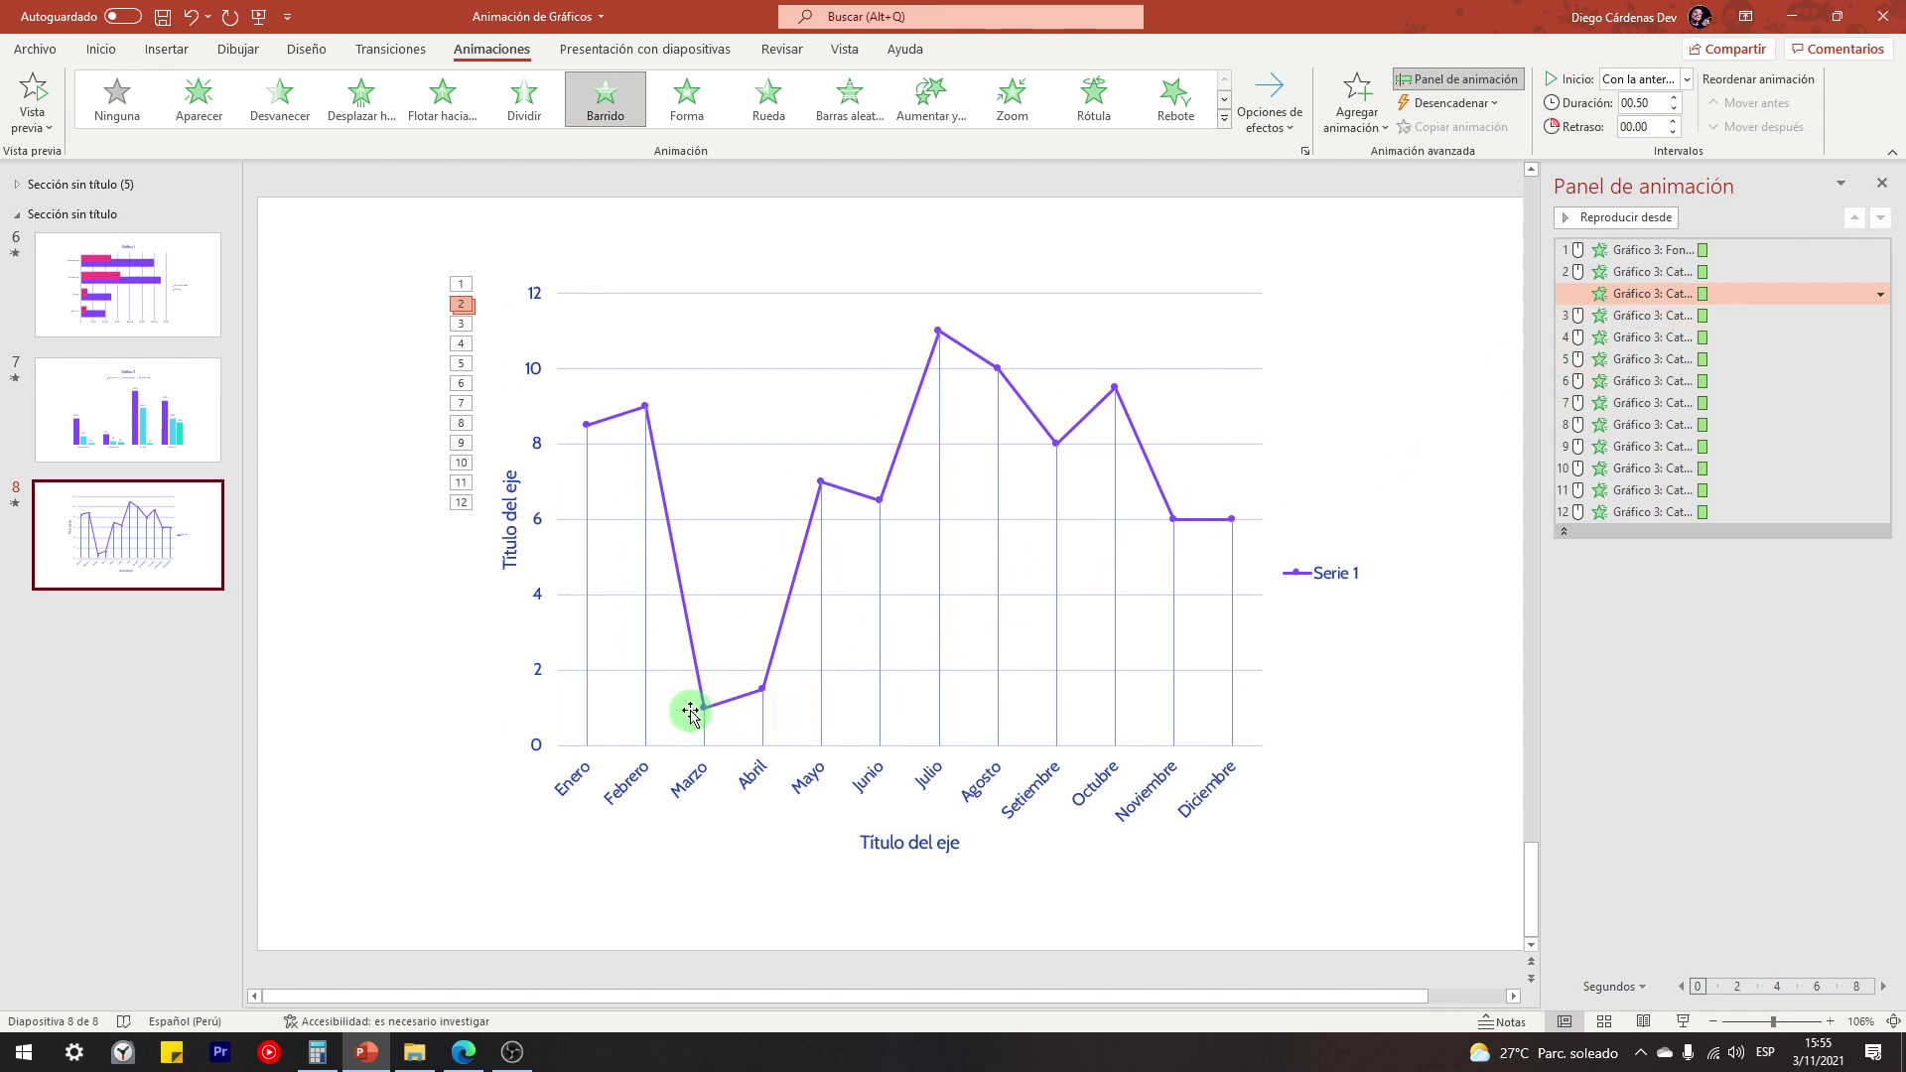
# Make the fourth category (Abril) start With Previous, then test it in the slide show
pyautogui.moveTo(1627, 314); pyautogui.dragTo(1637, 337)
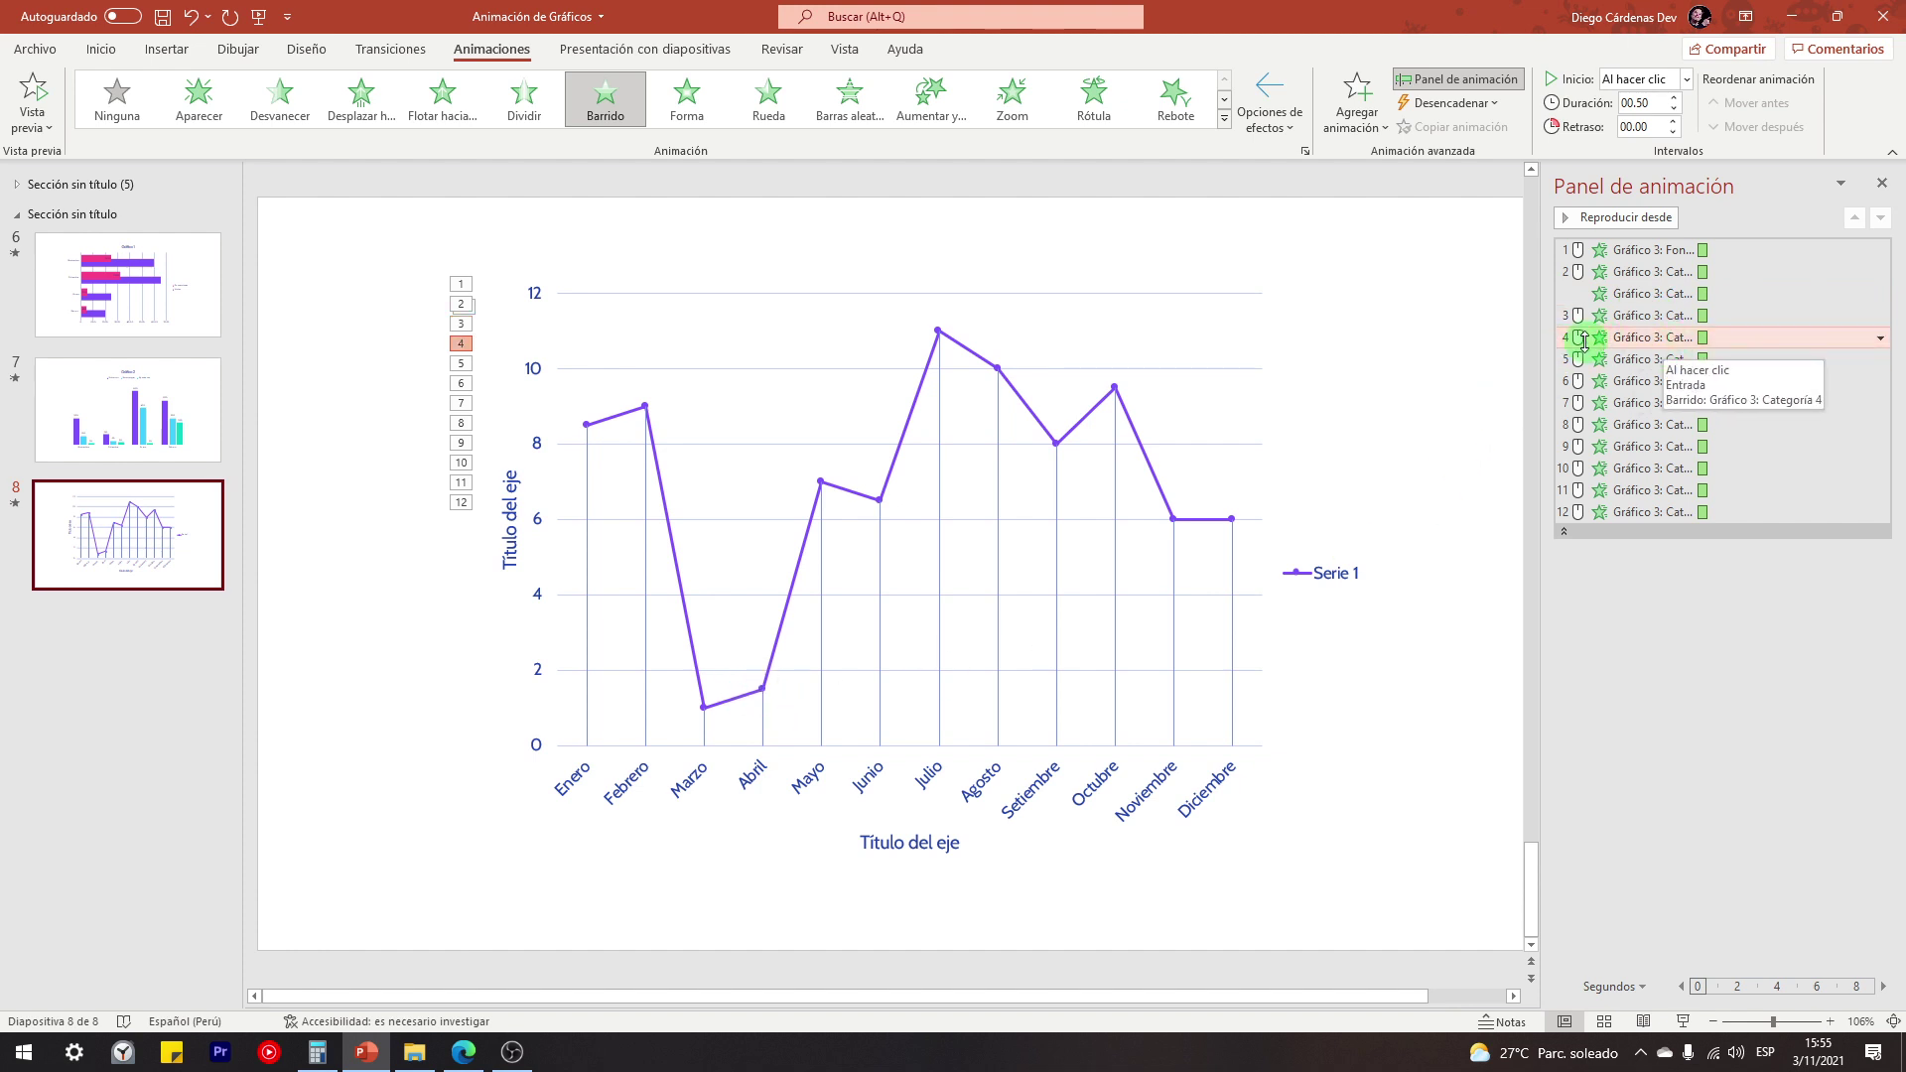
pyautogui.click(1686, 80)
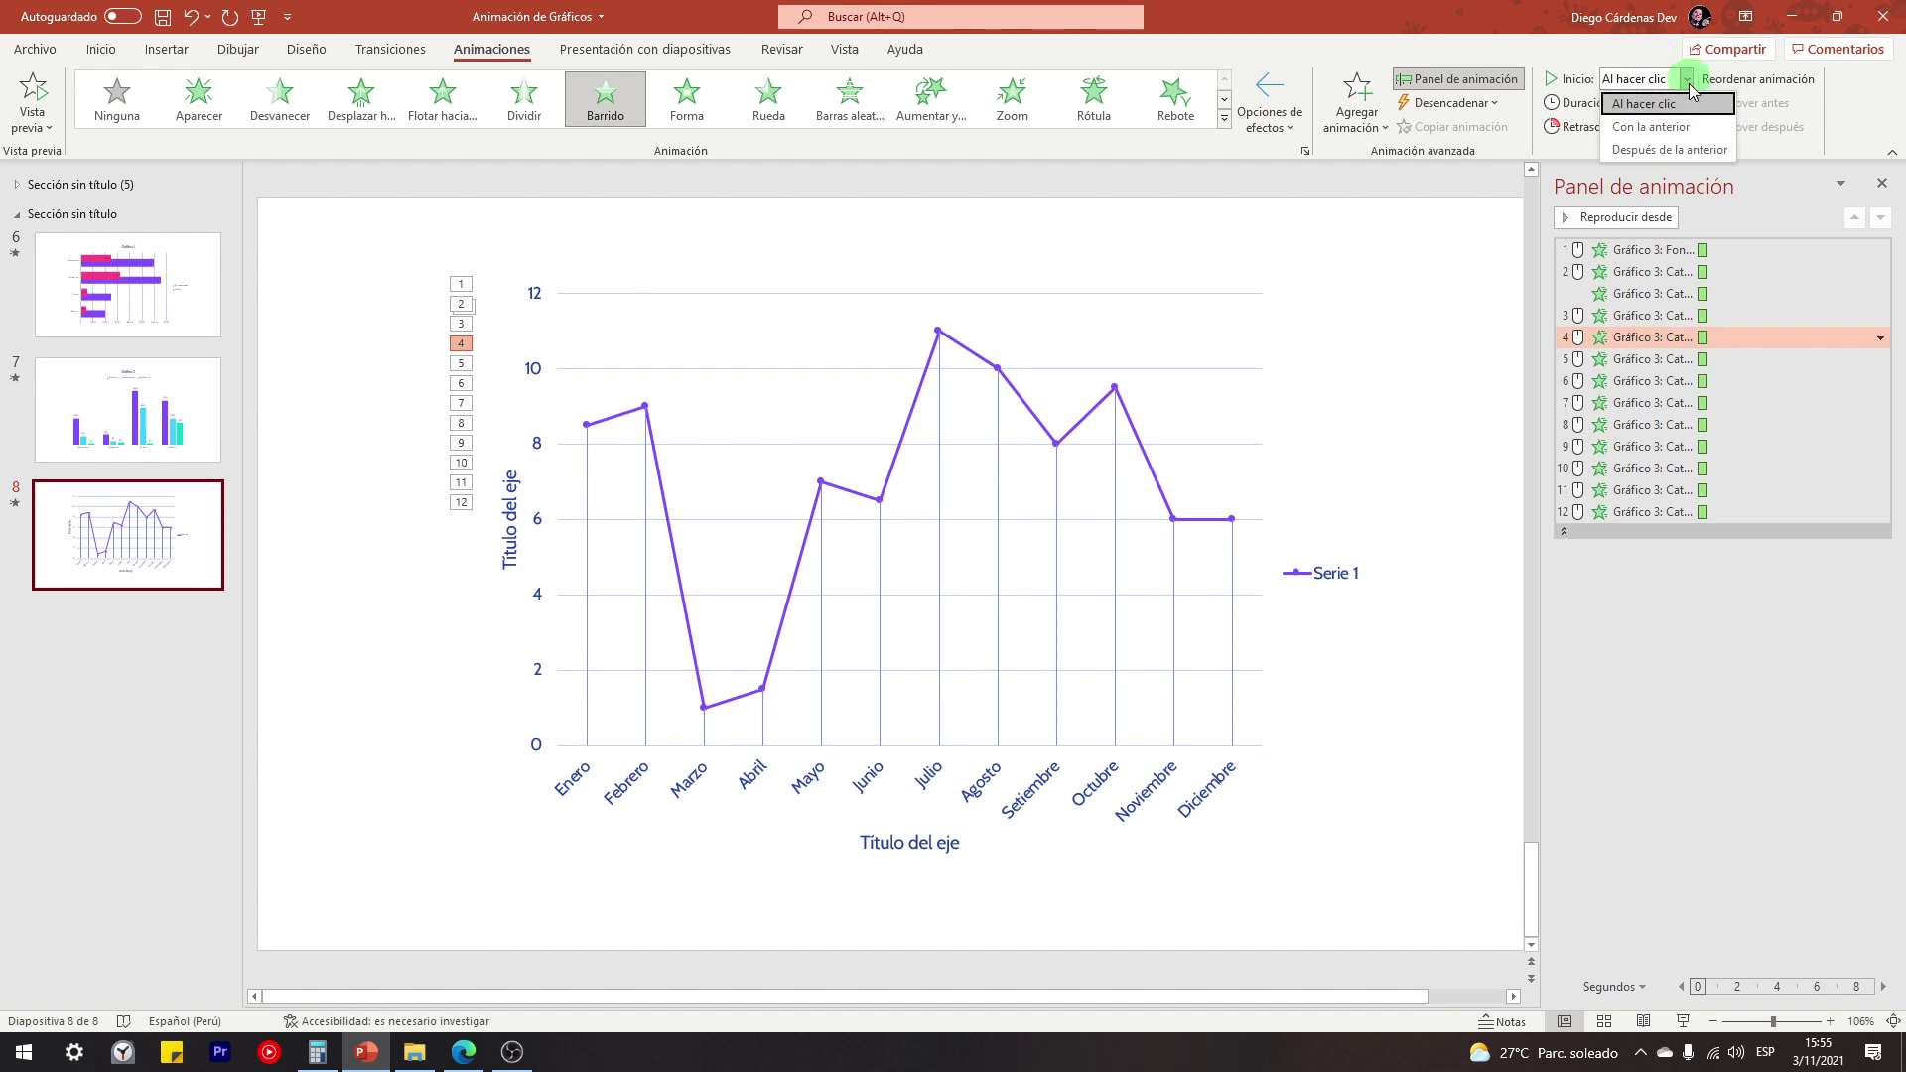
pyautogui.click(1674, 127)
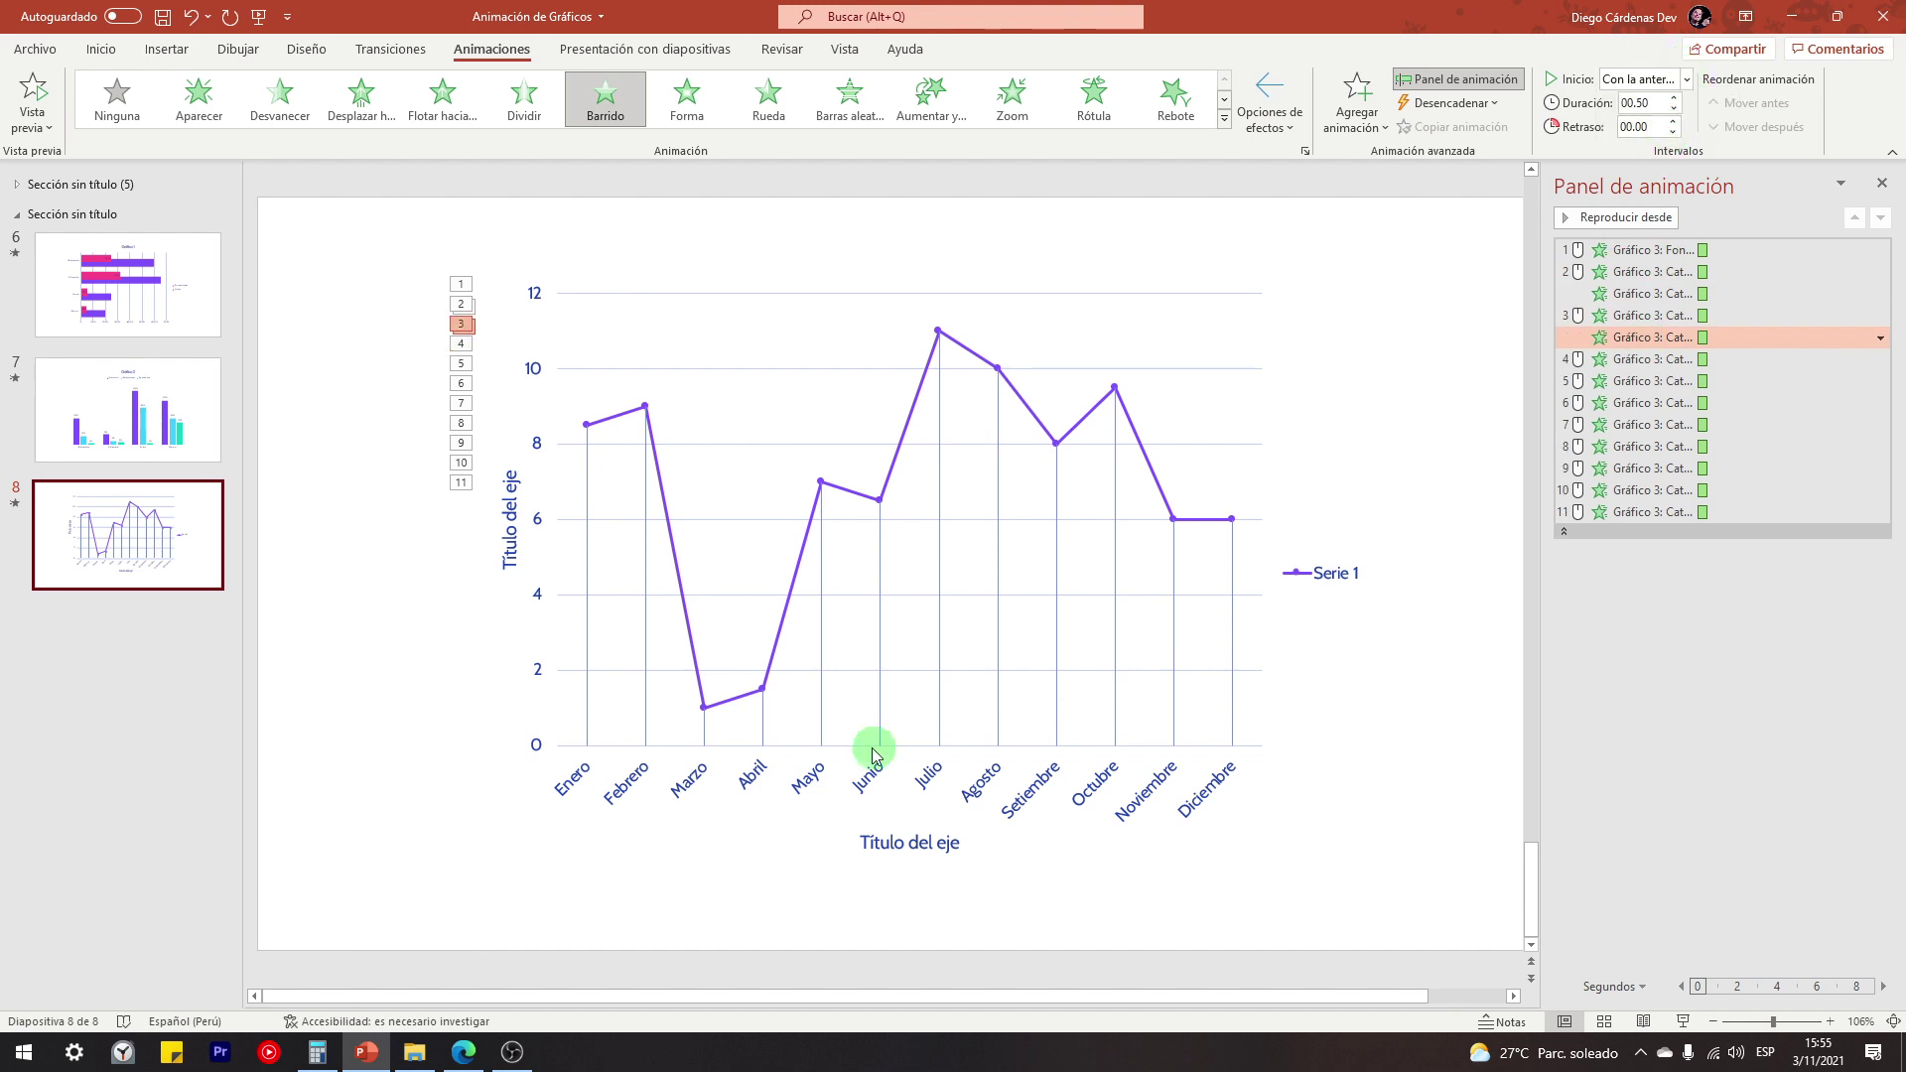
pyautogui.click(1681, 1022)
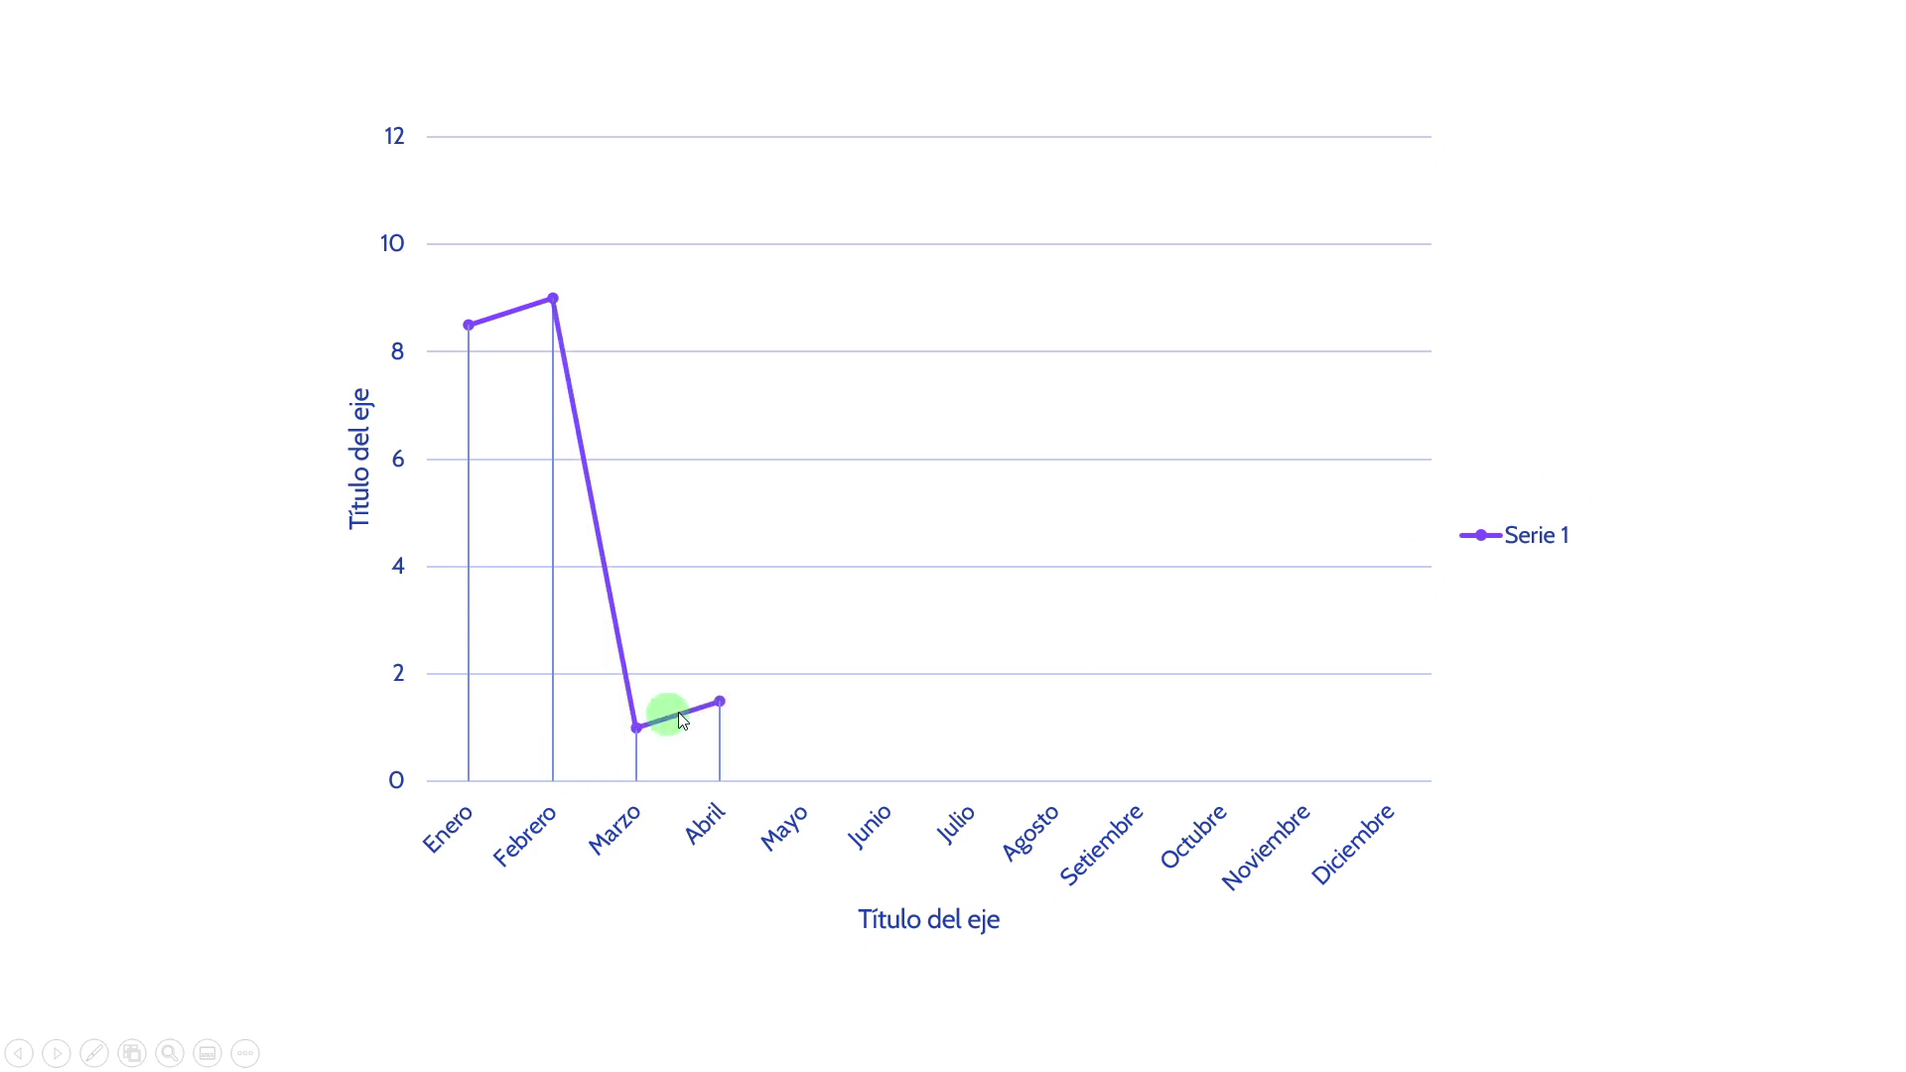
pyautogui.press('Escape')
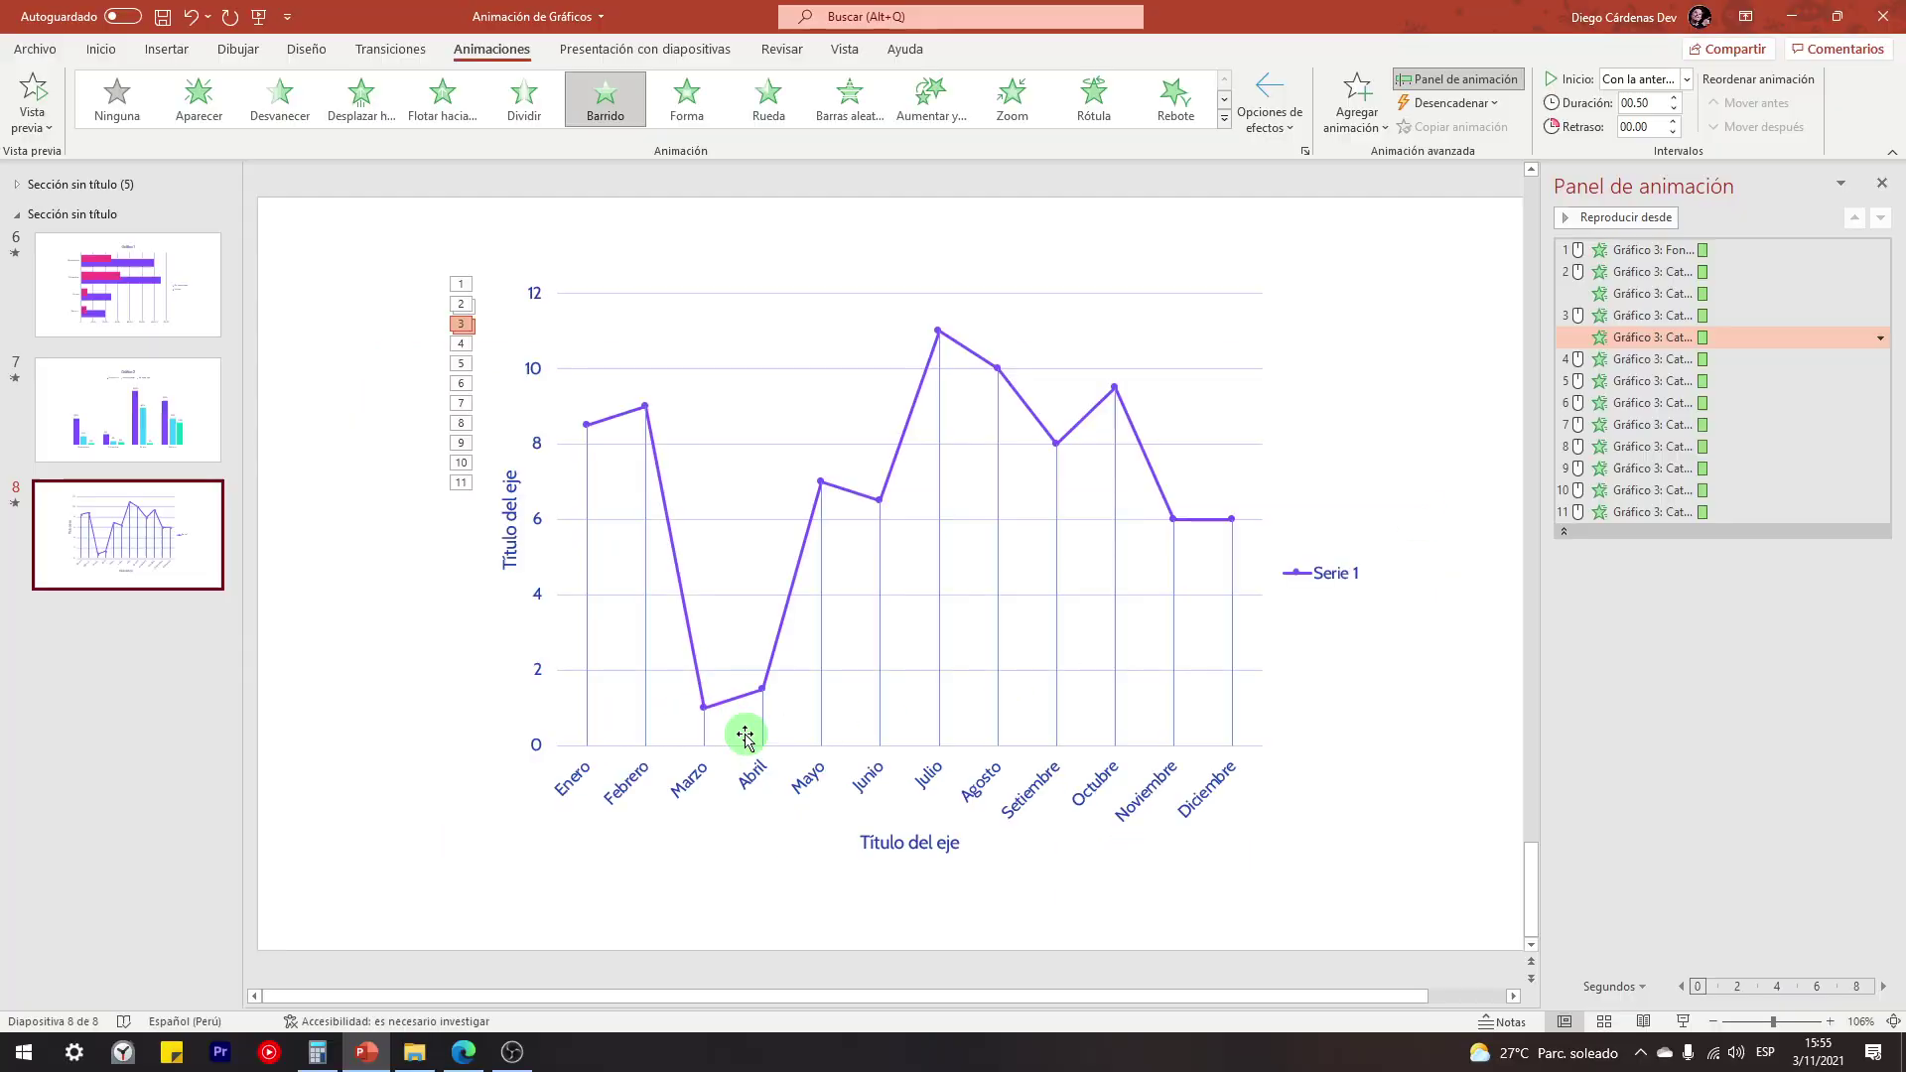
# Pick a wipe direction again and select the animation steps from the first downward
pyautogui.click(1270, 109)
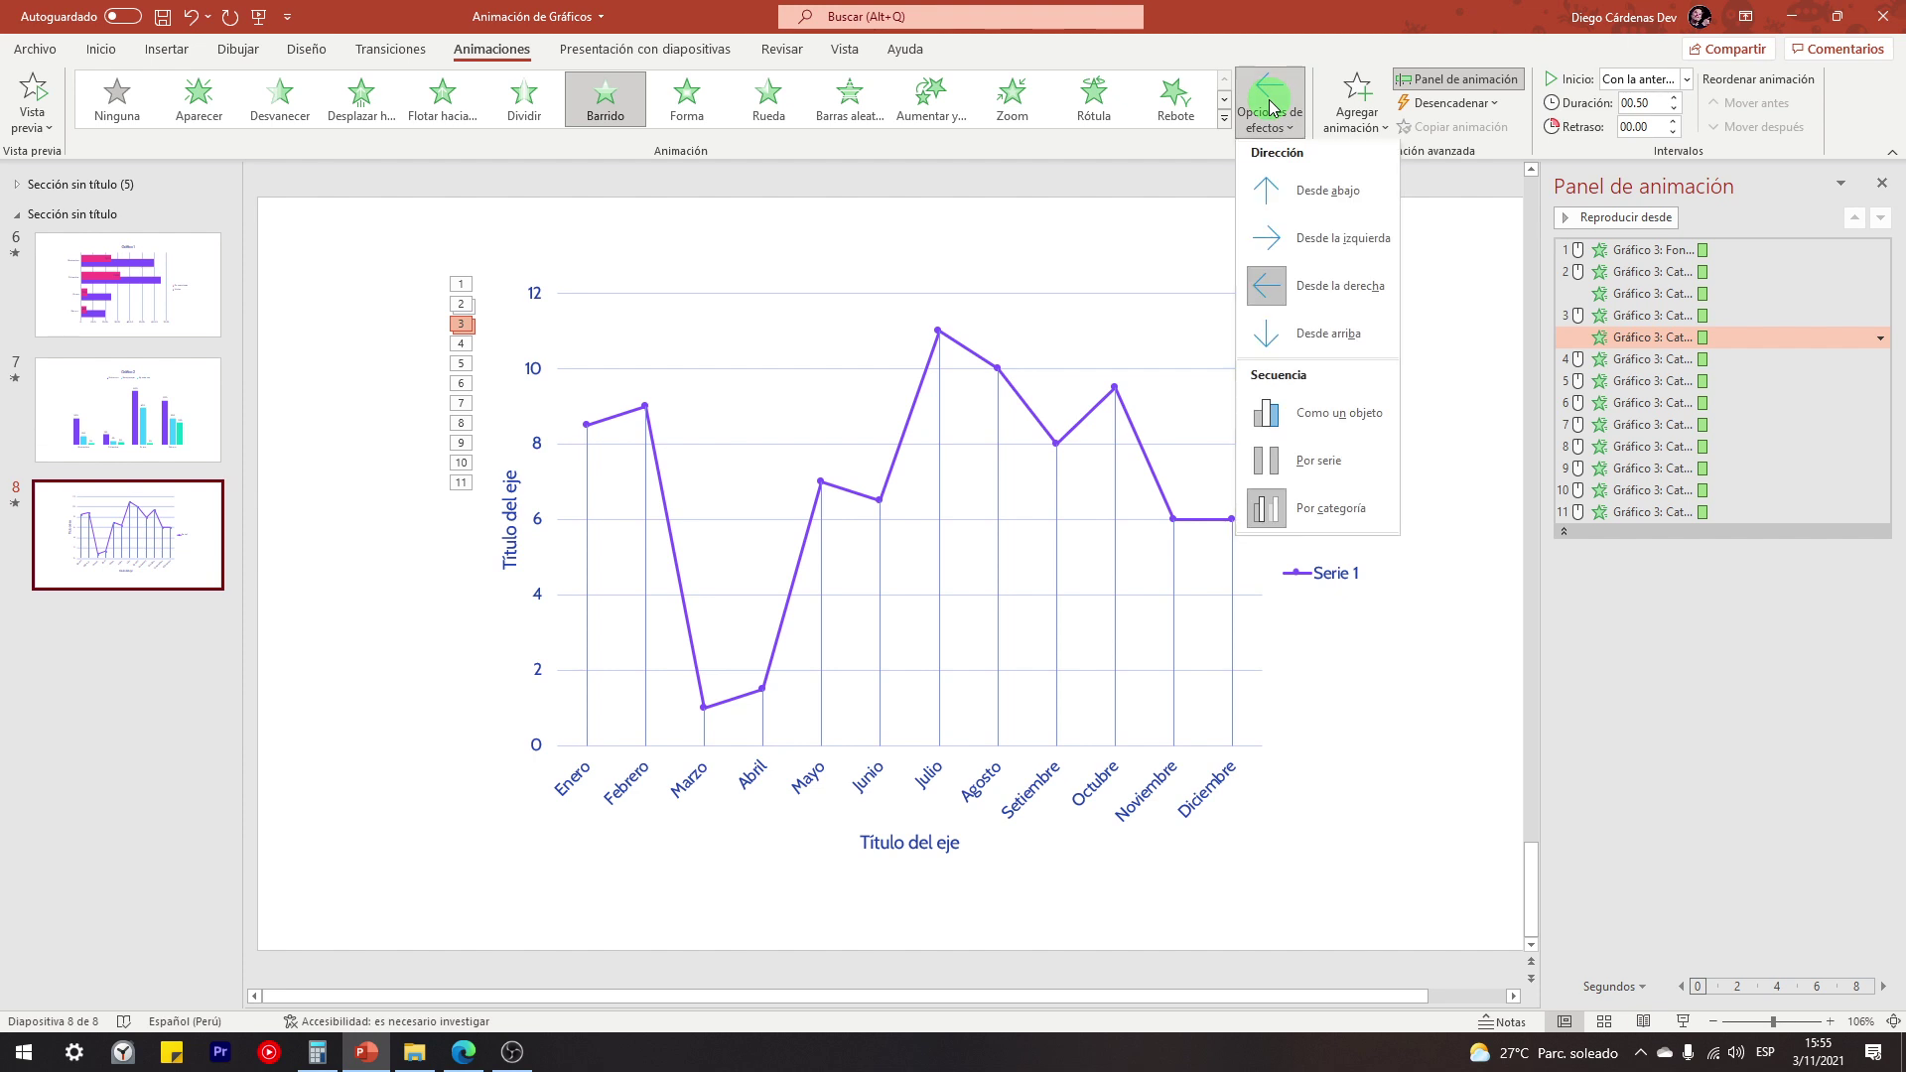
pyautogui.click(1324, 236)
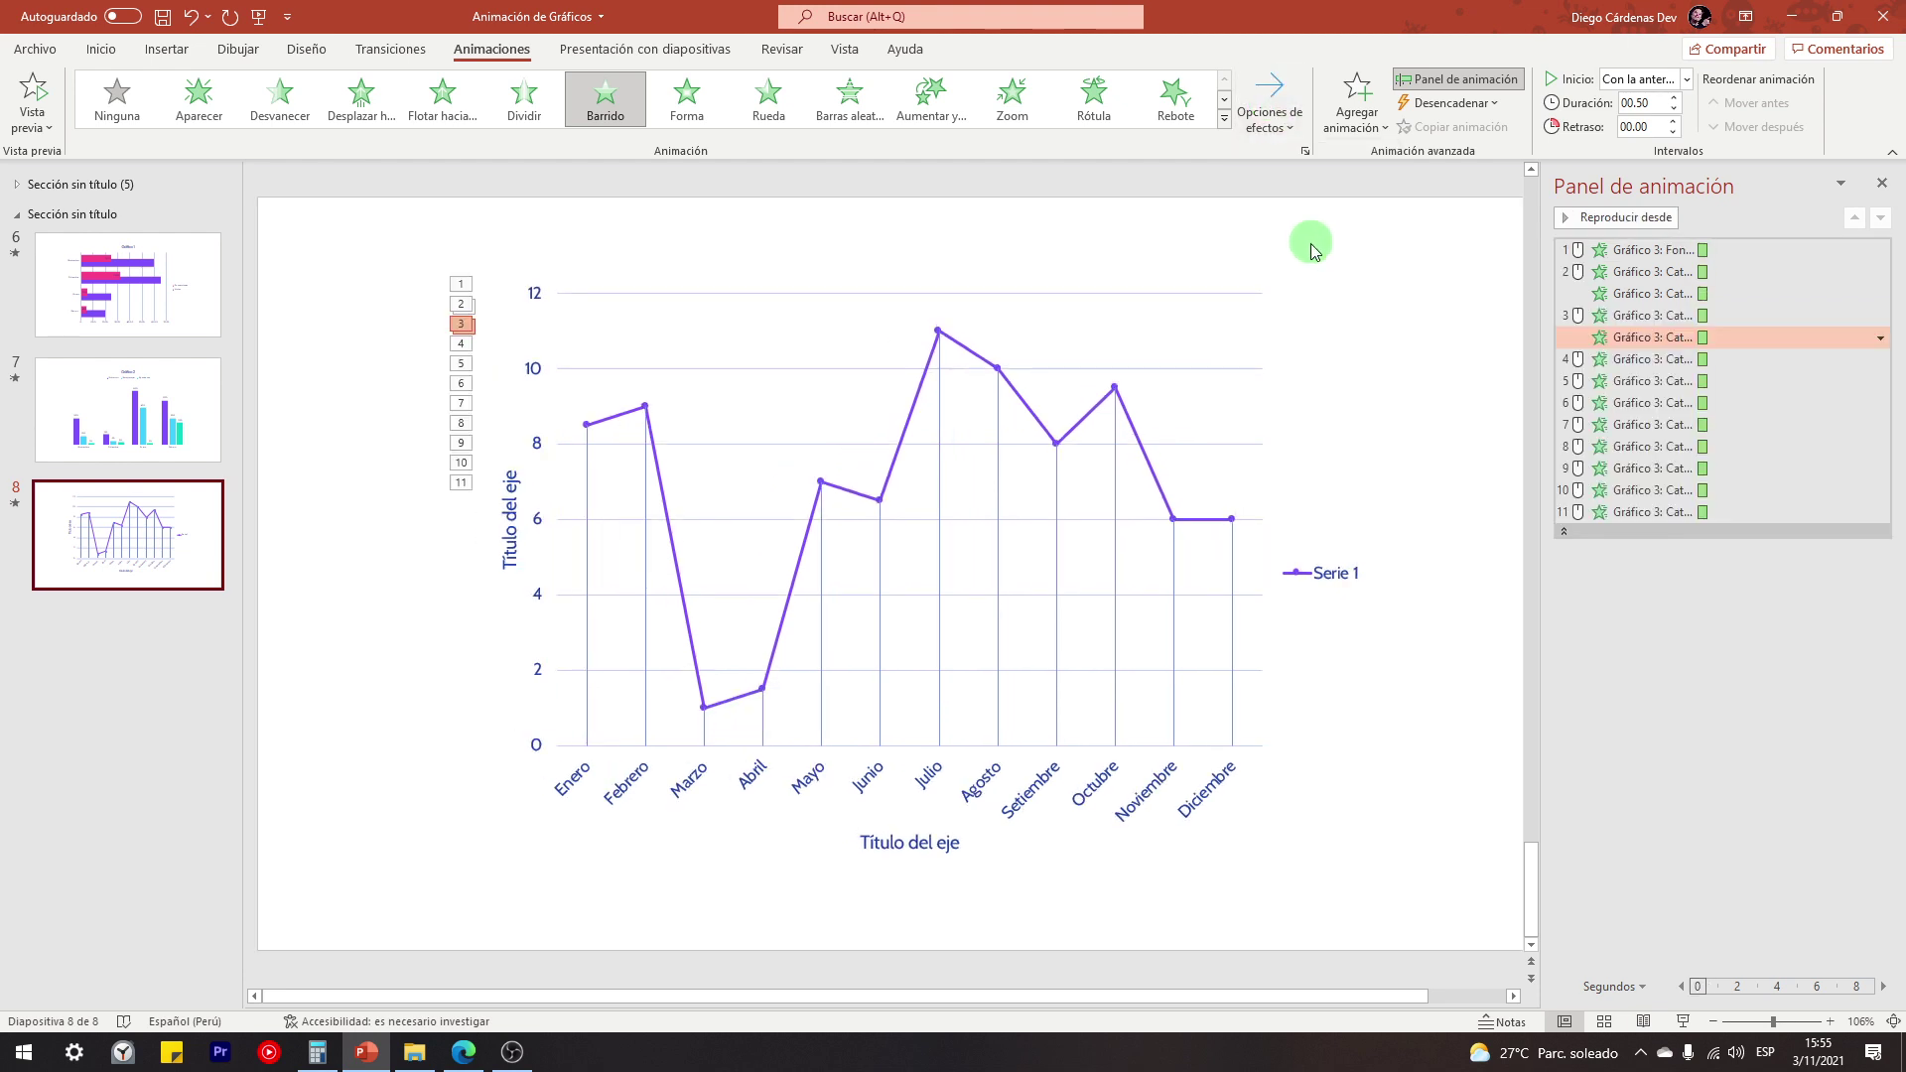
pyautogui.click(1644, 252)
pyautogui.moveTo(1643, 260); pyautogui.dragTo(1636, 484)
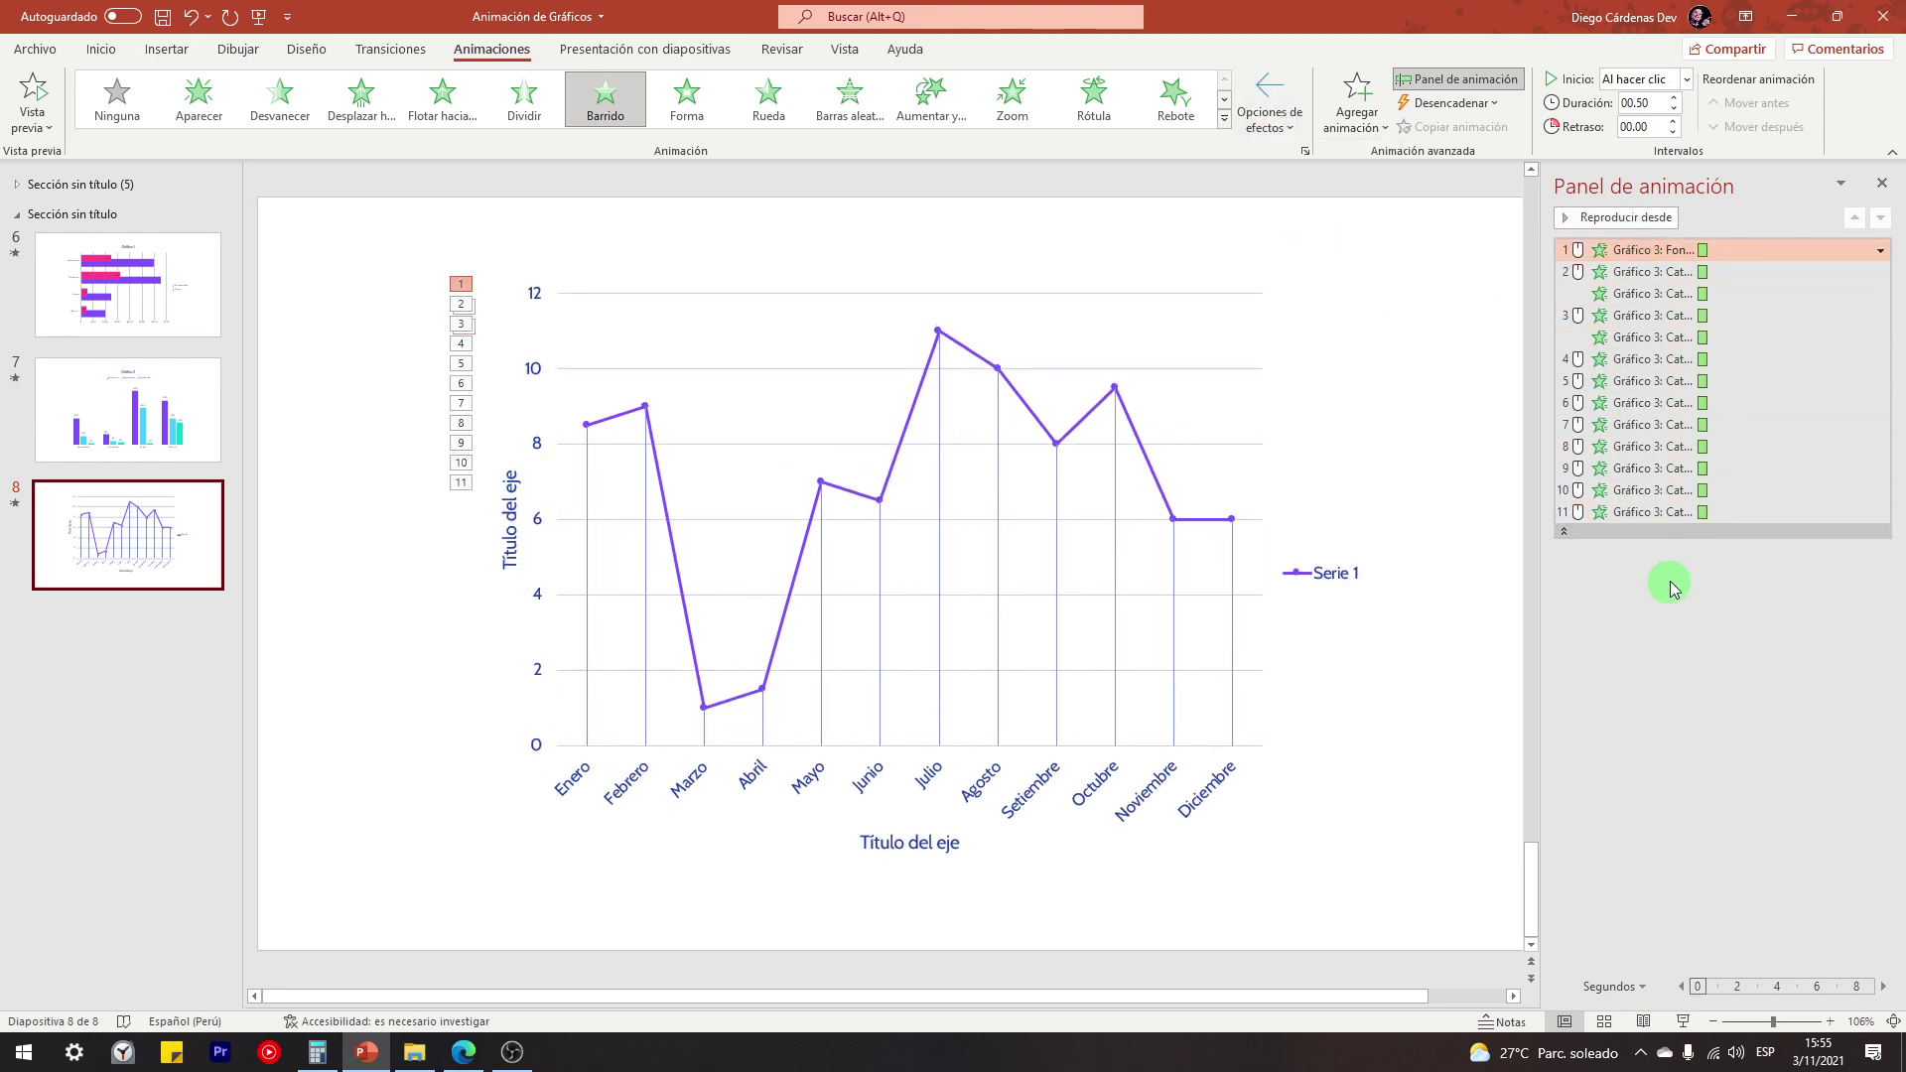
# Apply one wipe direction to all of the chart's animation steps
pyautogui.keyDown('shift'); pyautogui.click(1664, 512); pyautogui.keyUp('shift')
pyautogui.click(1270, 109)
pyautogui.click(1319, 259)
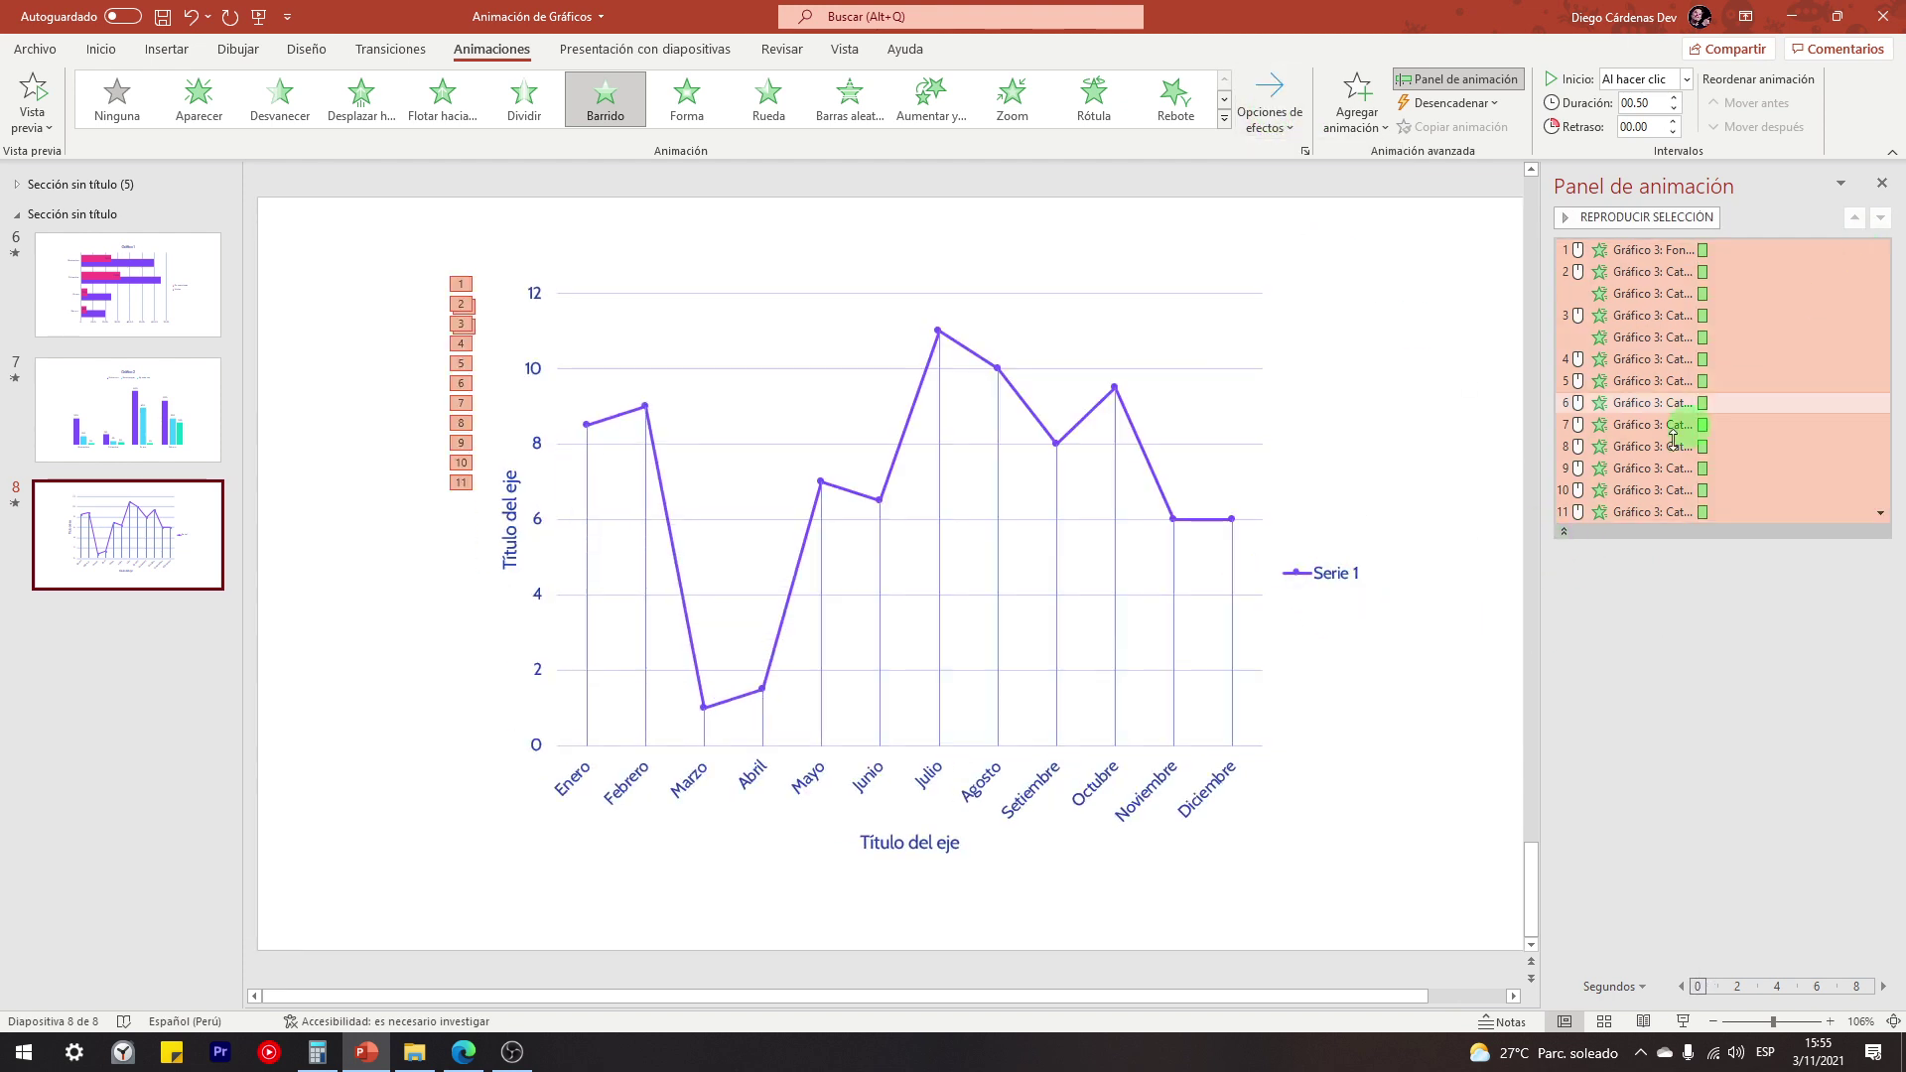
# Set the next month category steps to start Con la anterior, pairing them with earlier months
pyautogui.click(1648, 360)
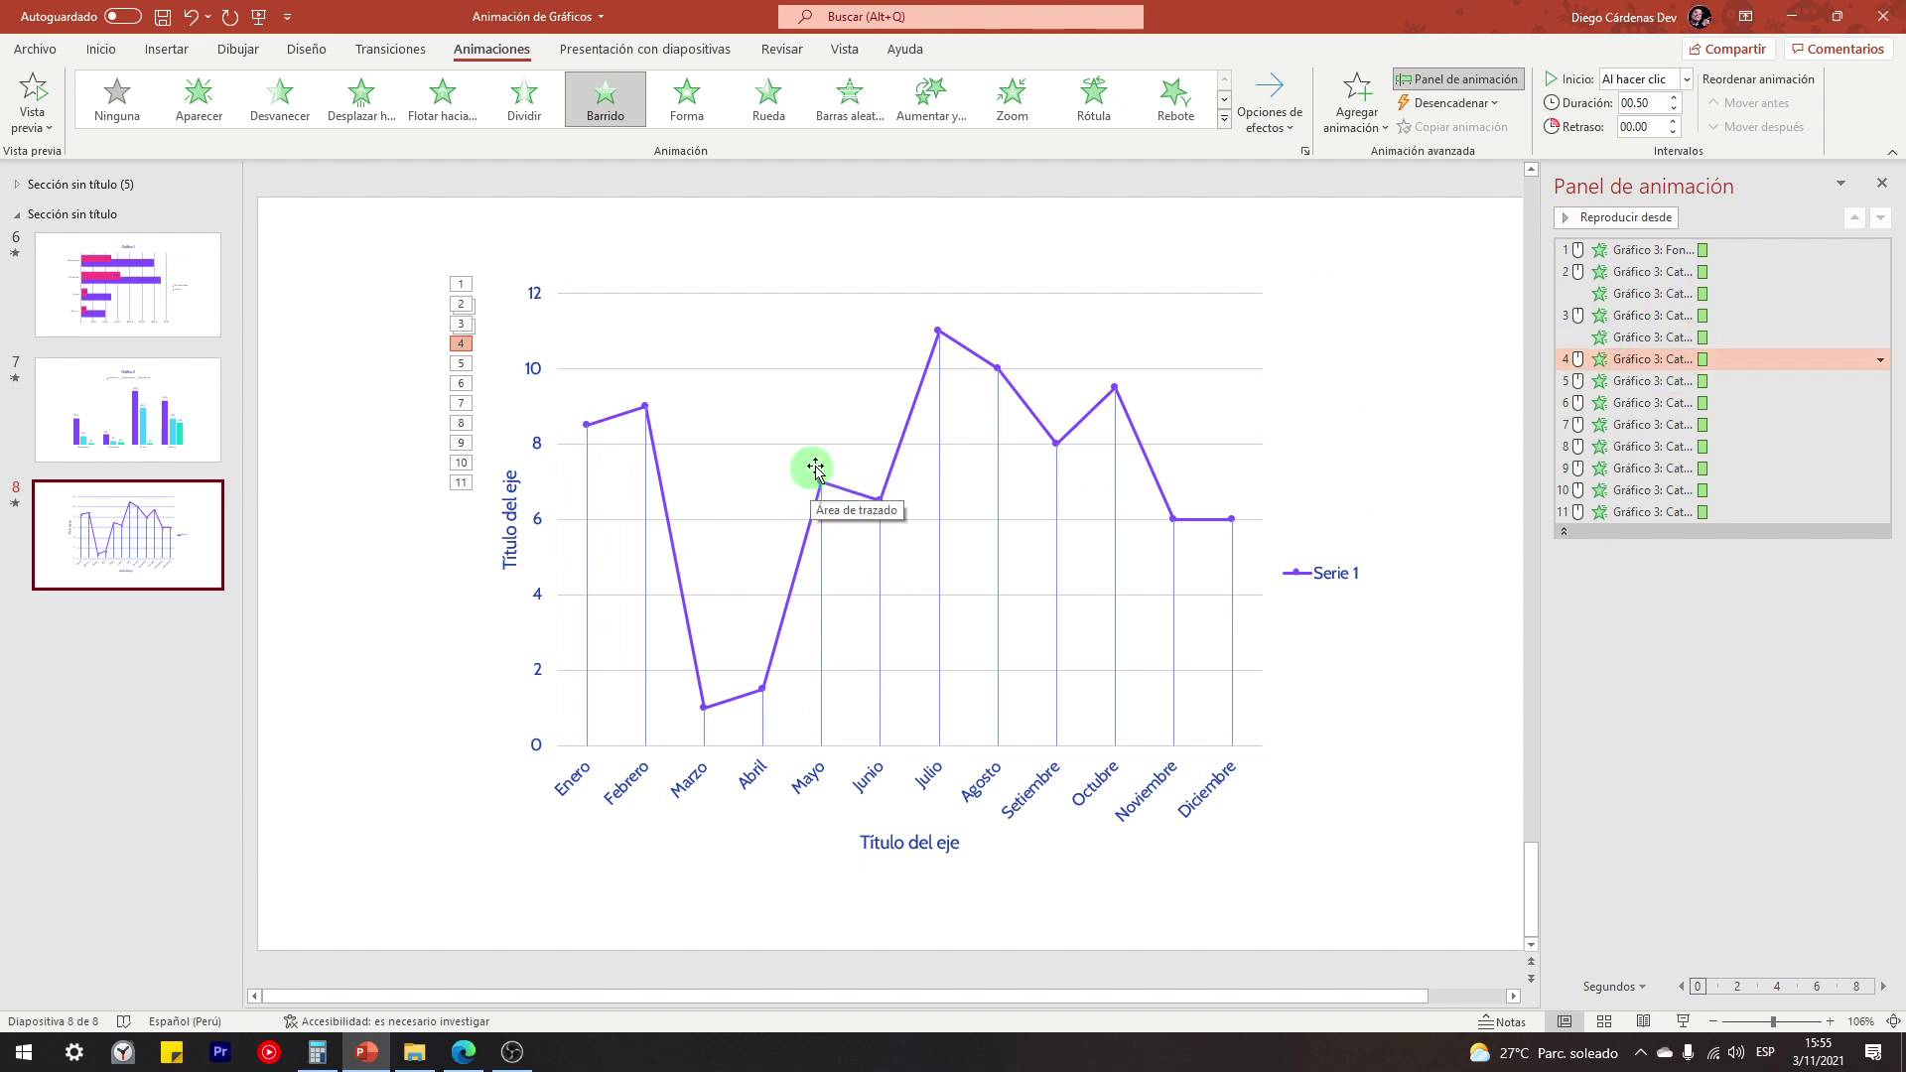
pyautogui.click(1653, 380)
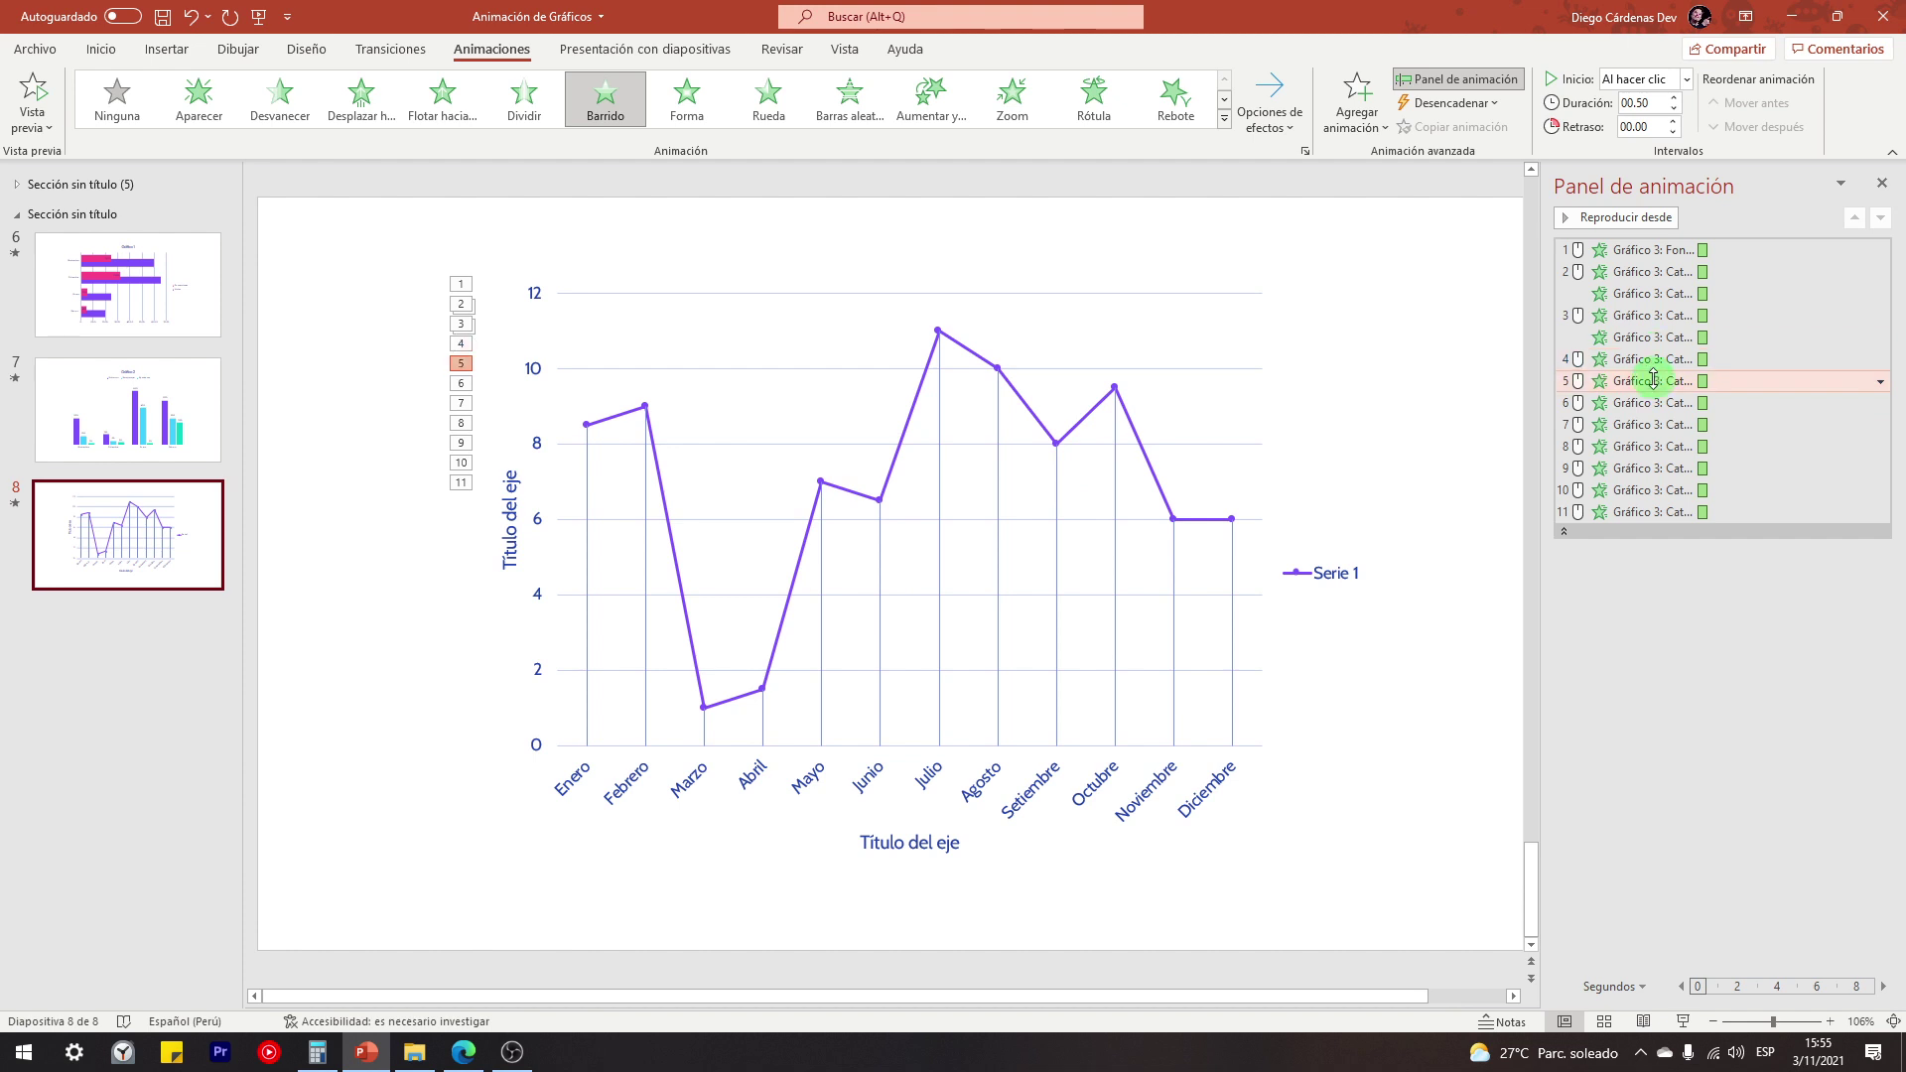
pyautogui.click(1685, 78)
pyautogui.click(1648, 125)
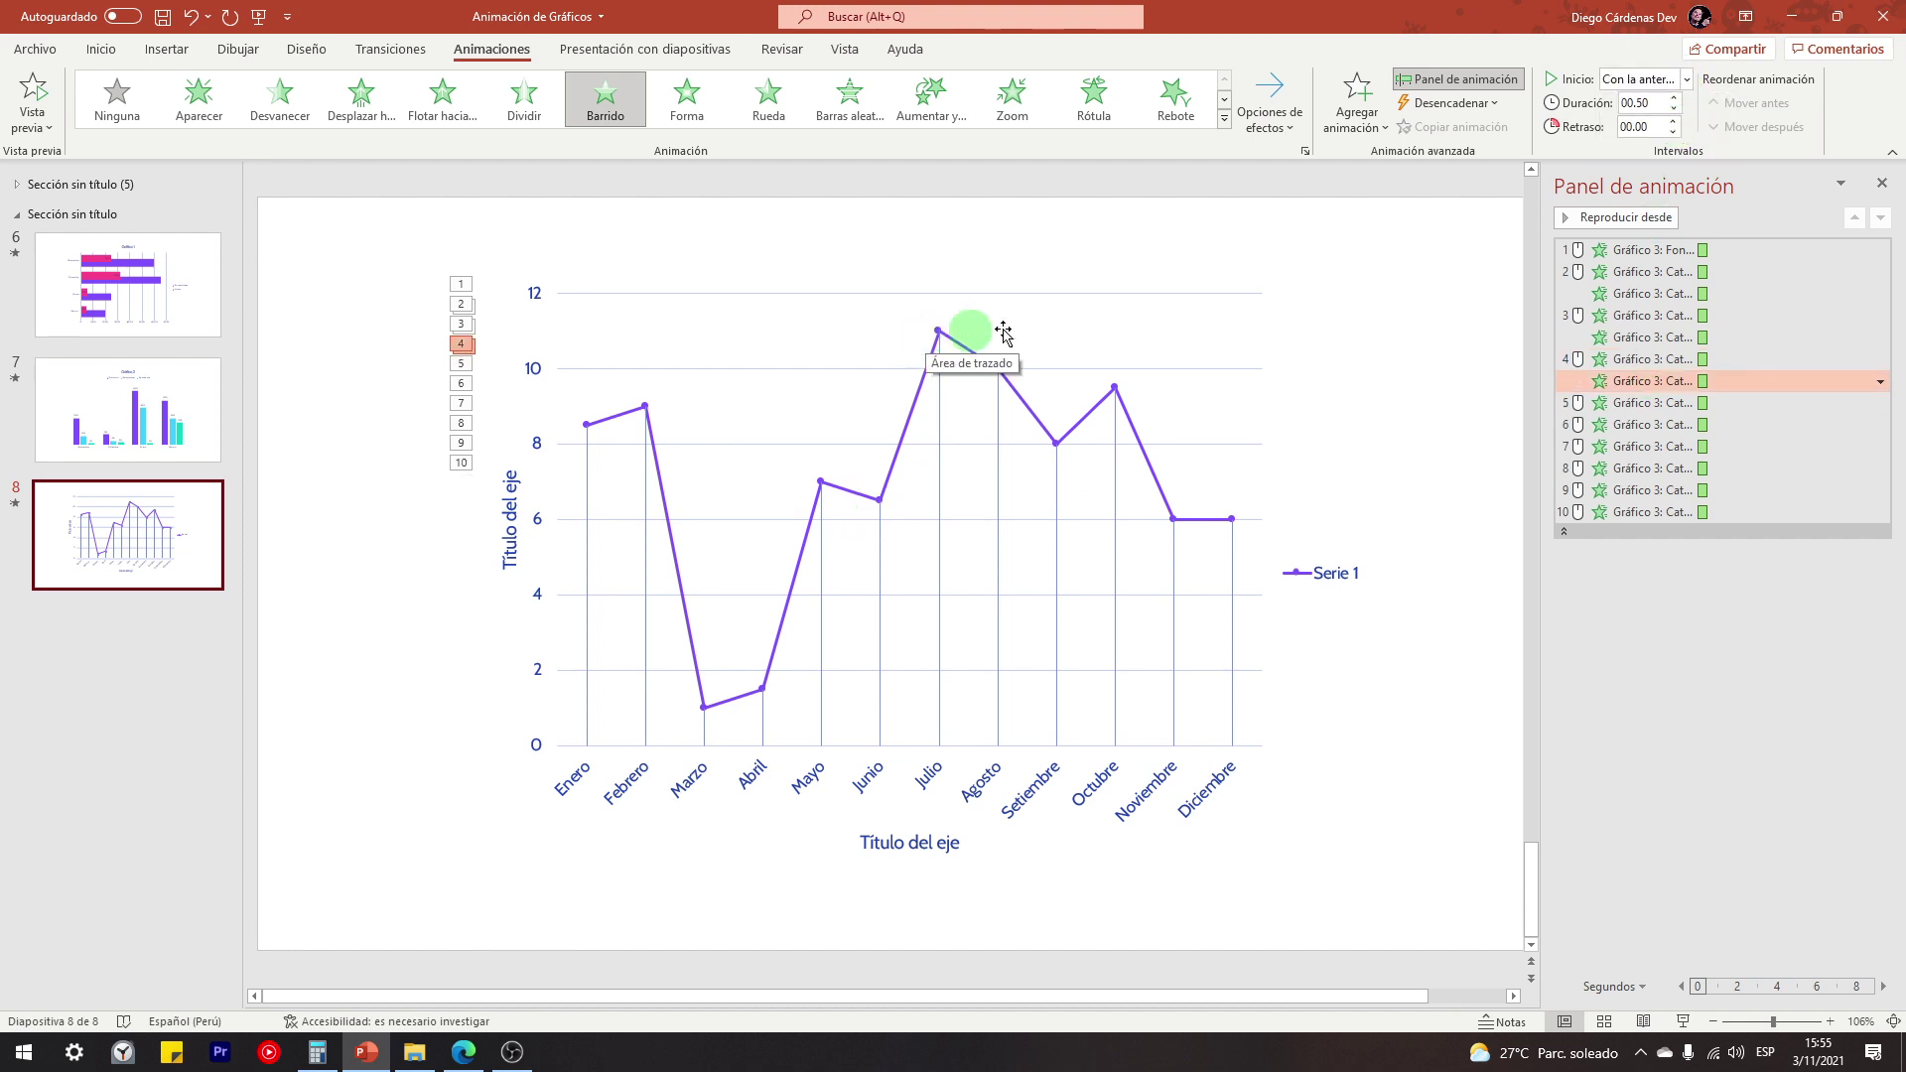
pyautogui.click(1658, 403)
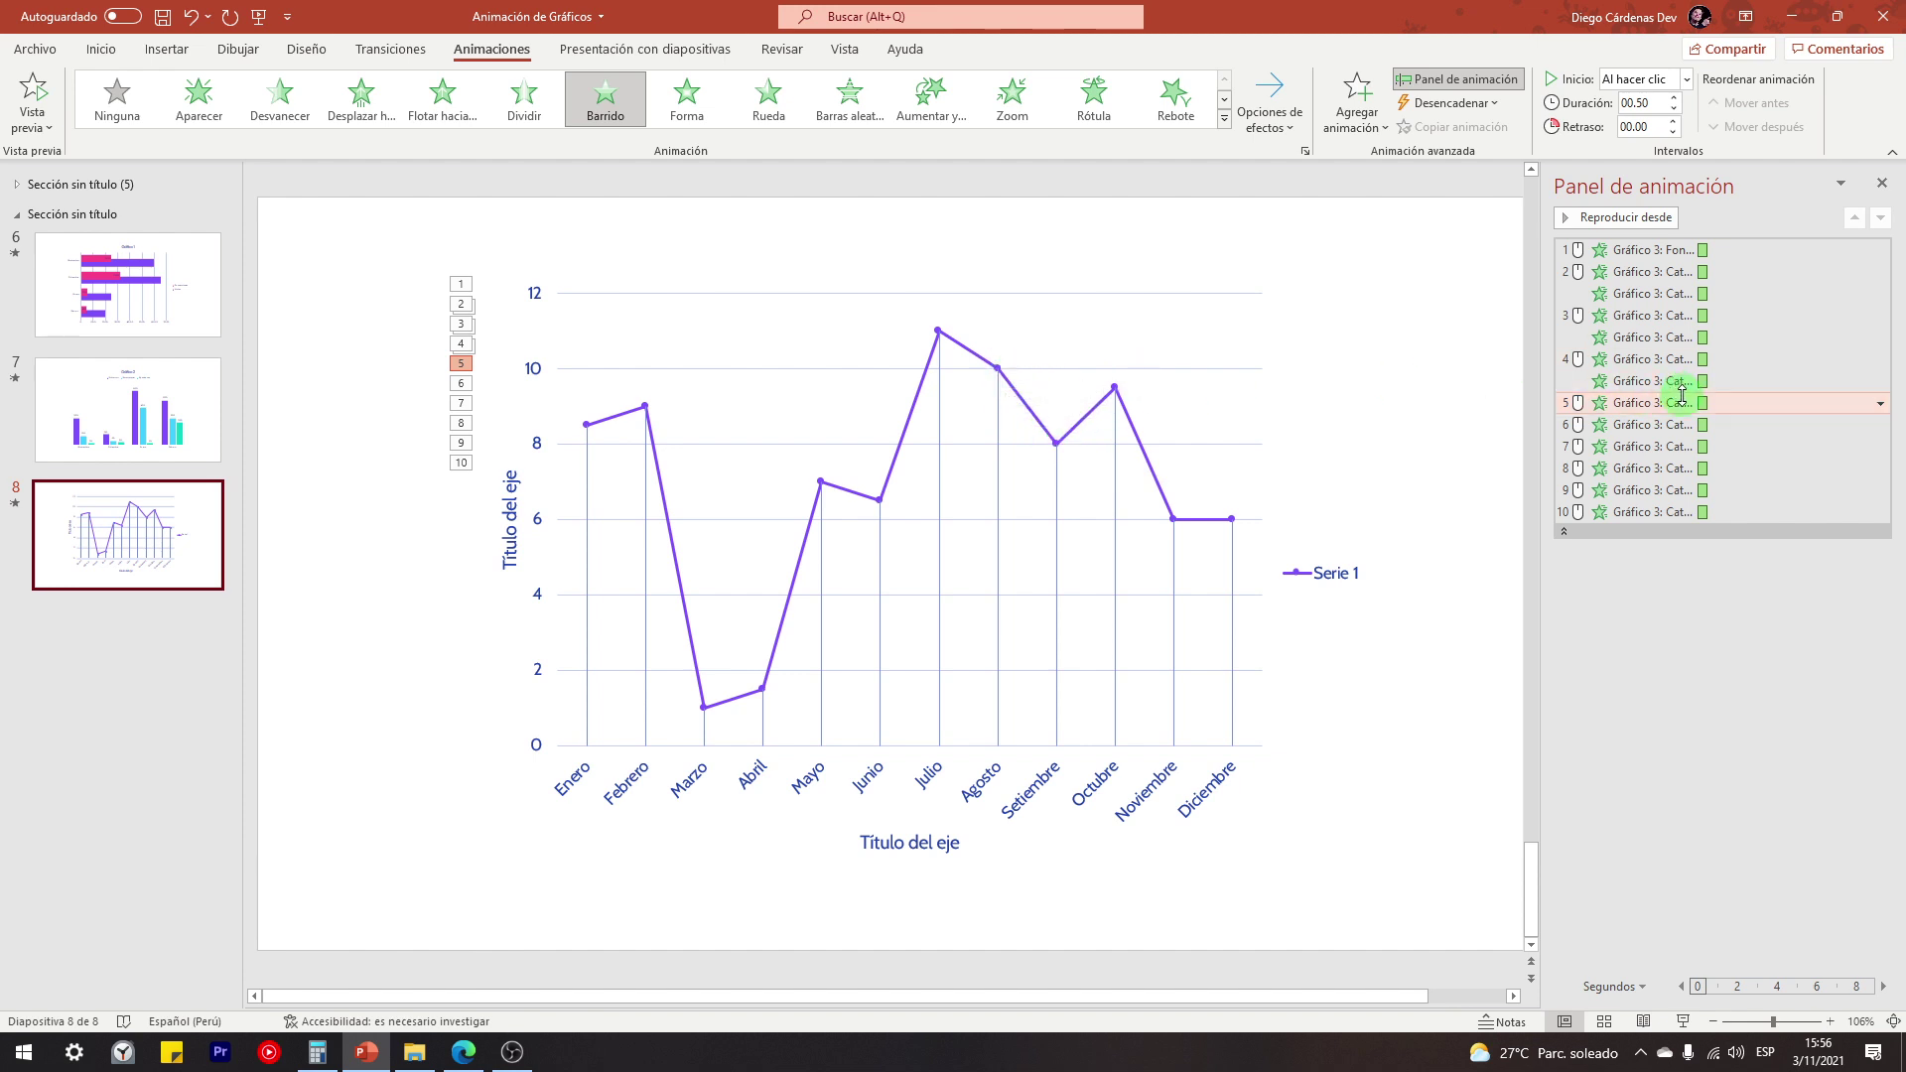
pyautogui.click(1643, 424)
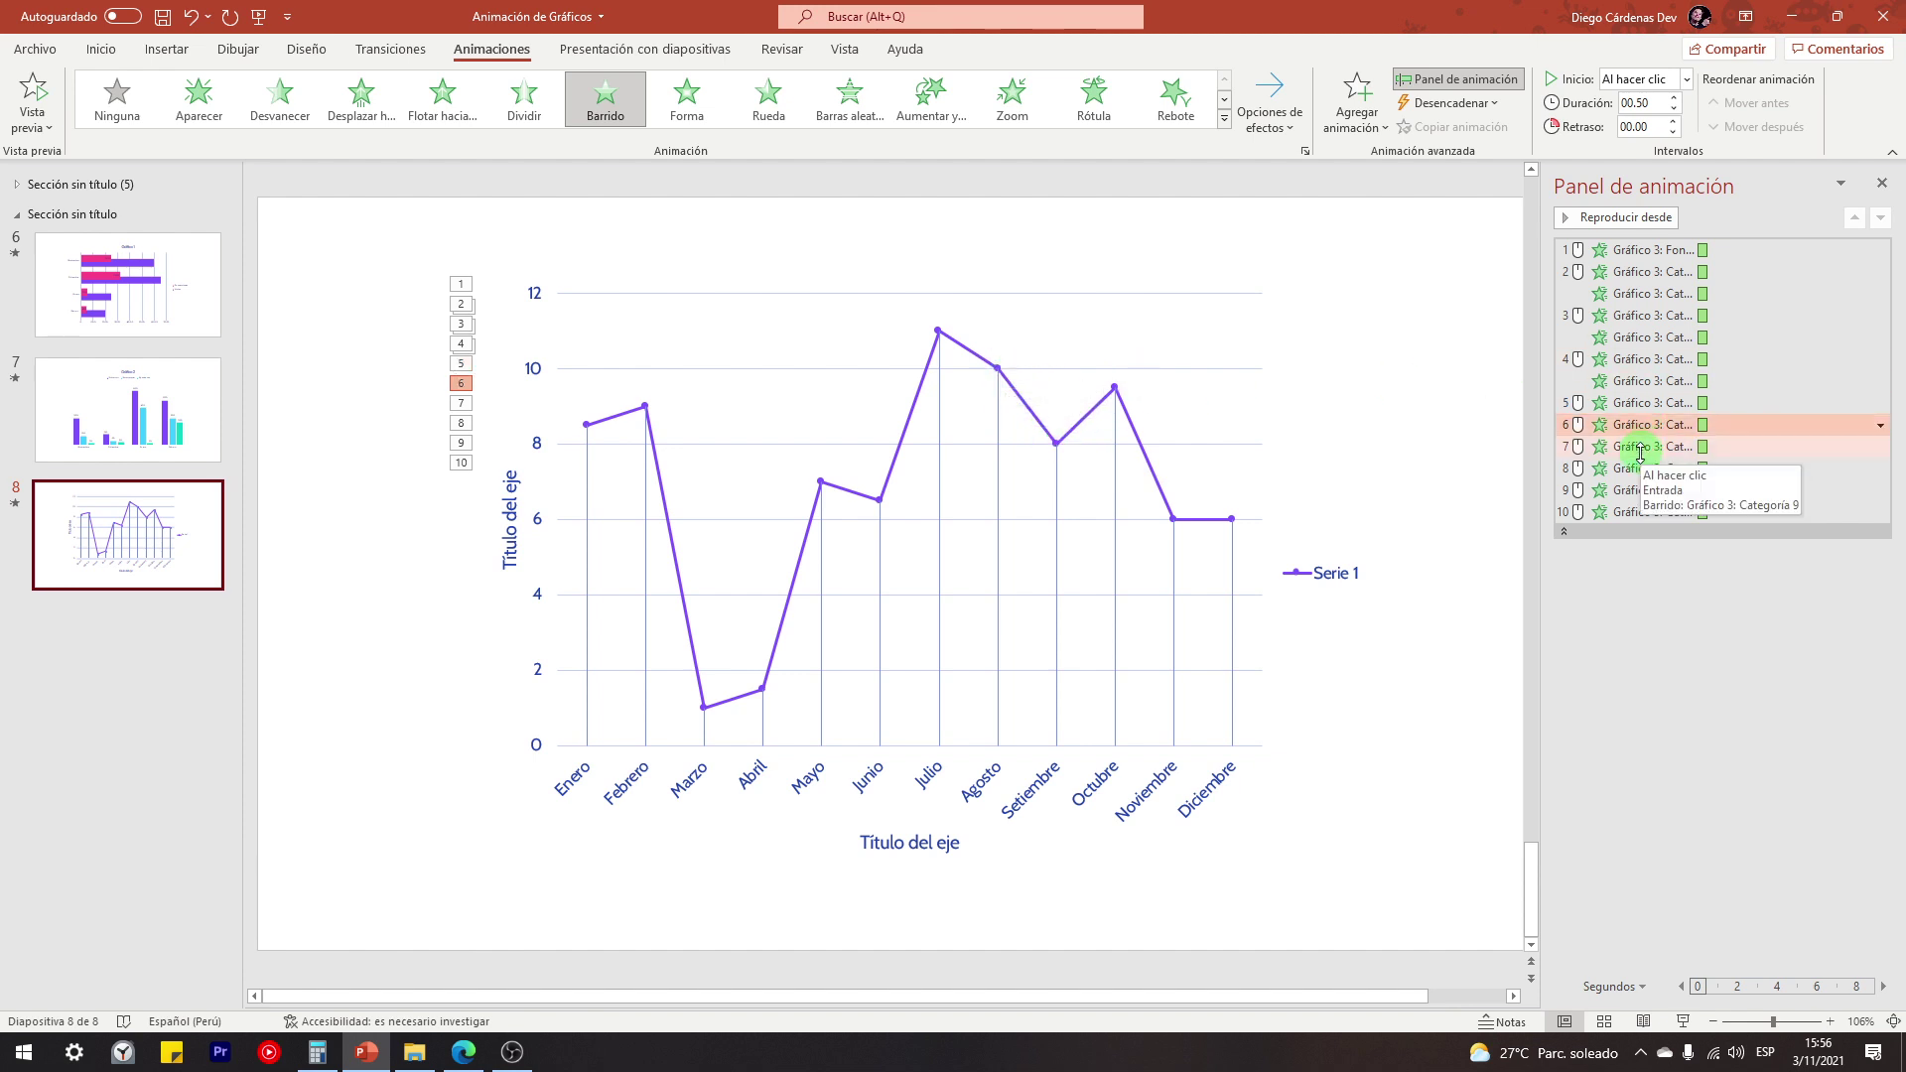
pyautogui.click(1685, 78)
pyautogui.click(1643, 123)
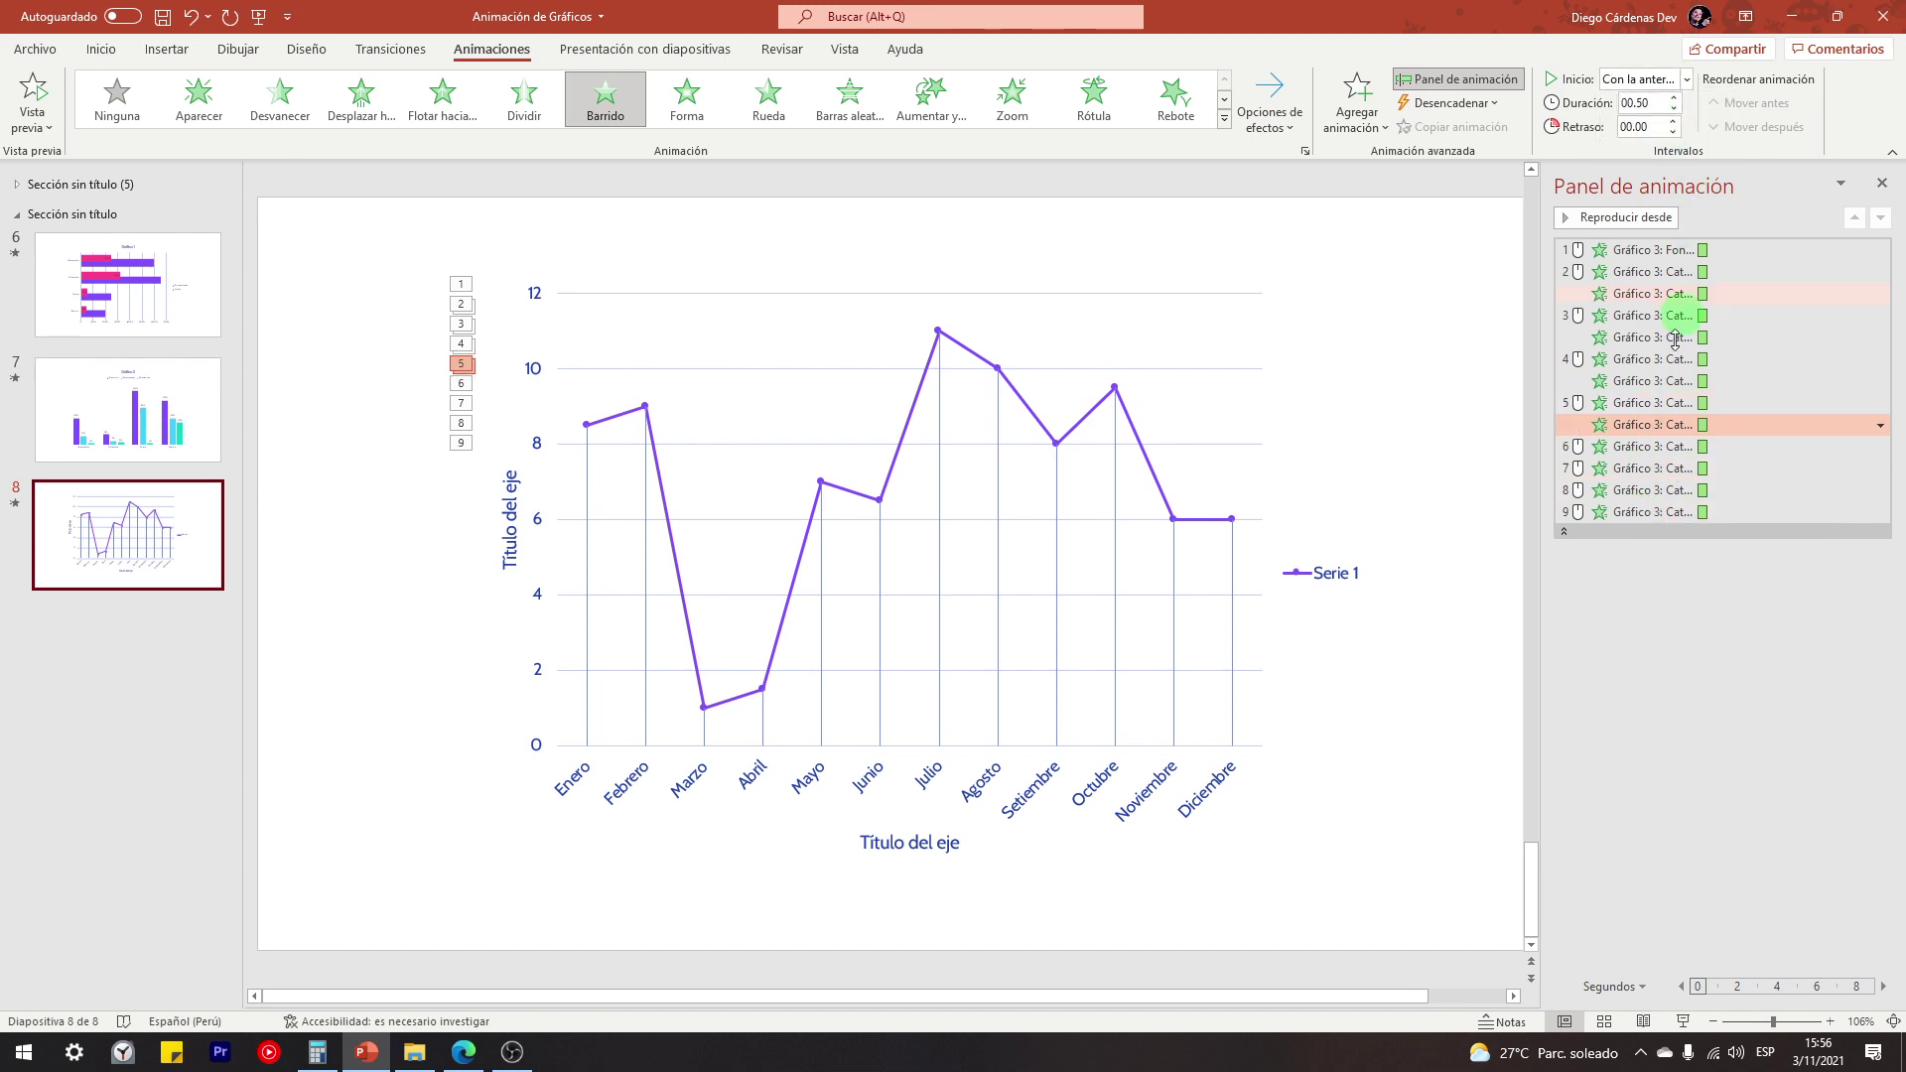
# Group the remaining month categories With Previous, leaving six click steps
pyautogui.click(1647, 447)
pyautogui.click(1686, 78)
pyautogui.click(1642, 119)
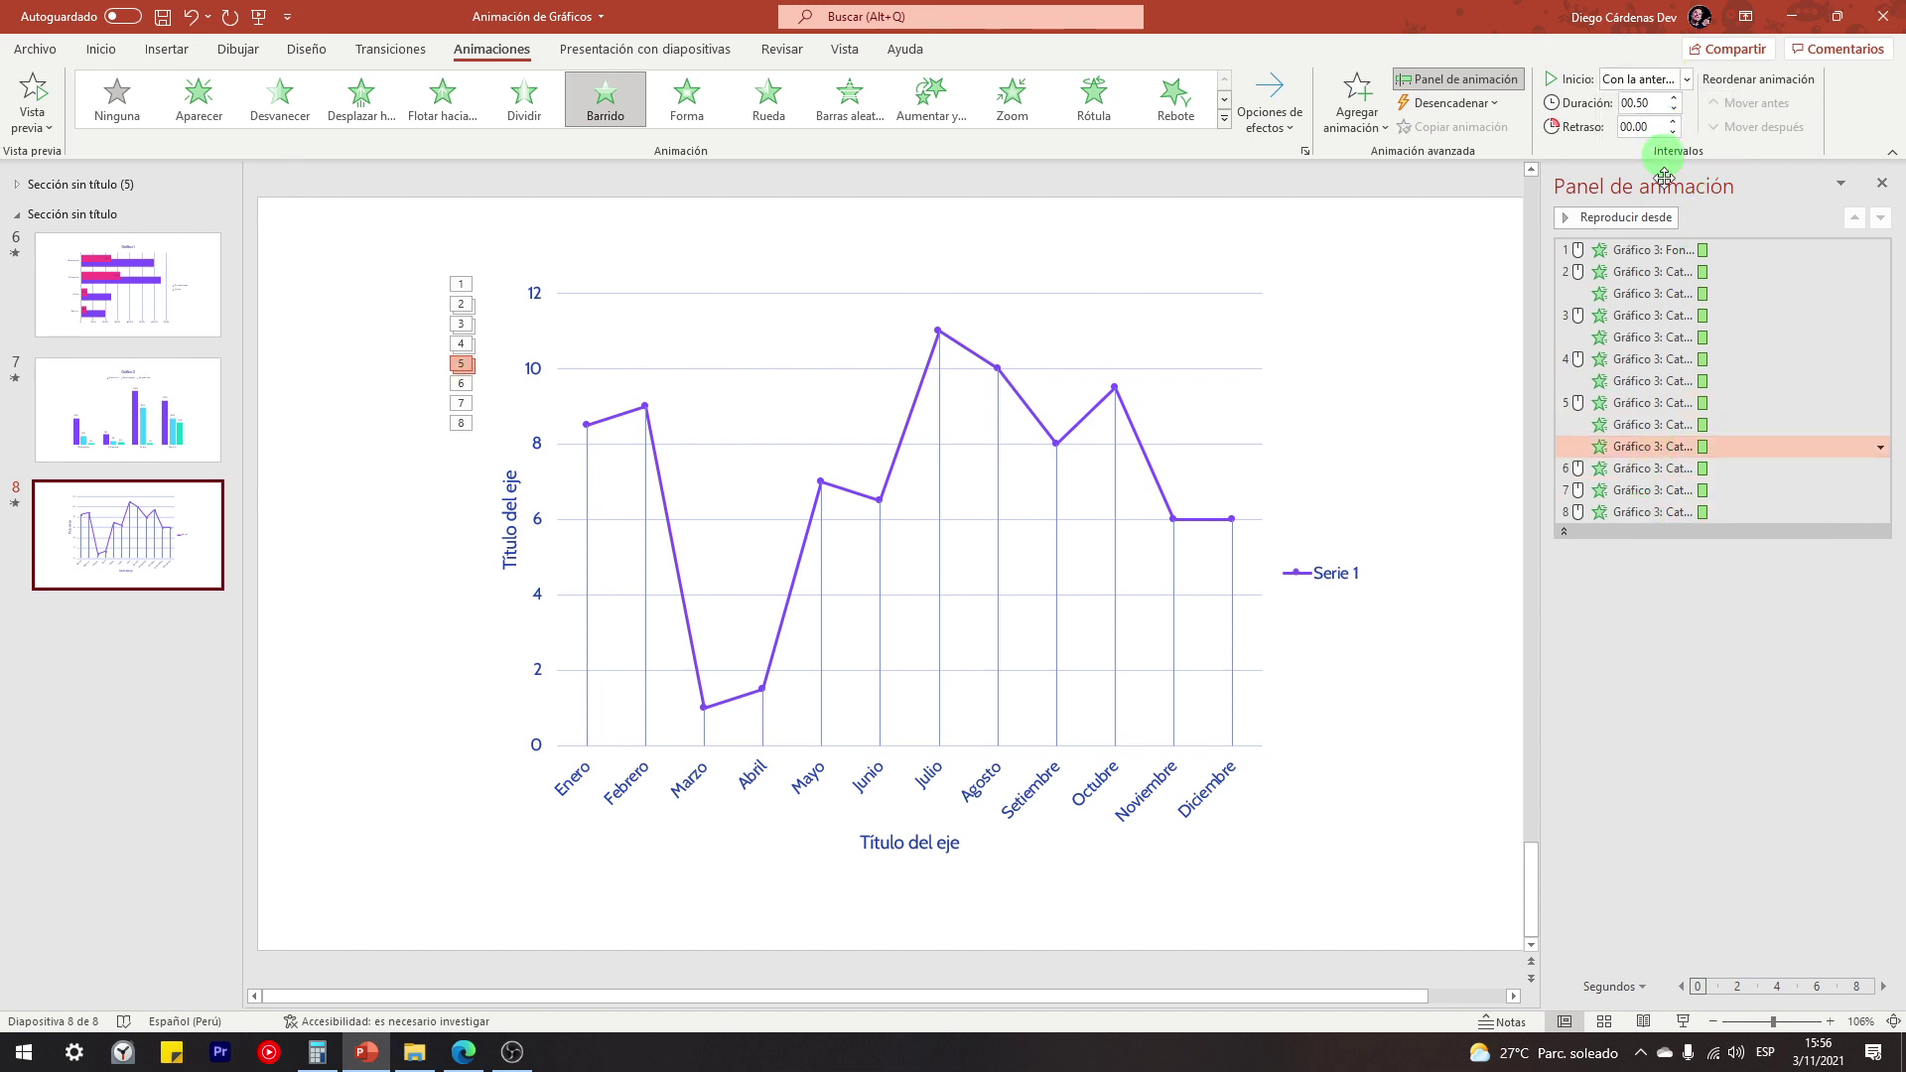
pyautogui.click(1649, 467)
pyautogui.click(1685, 78)
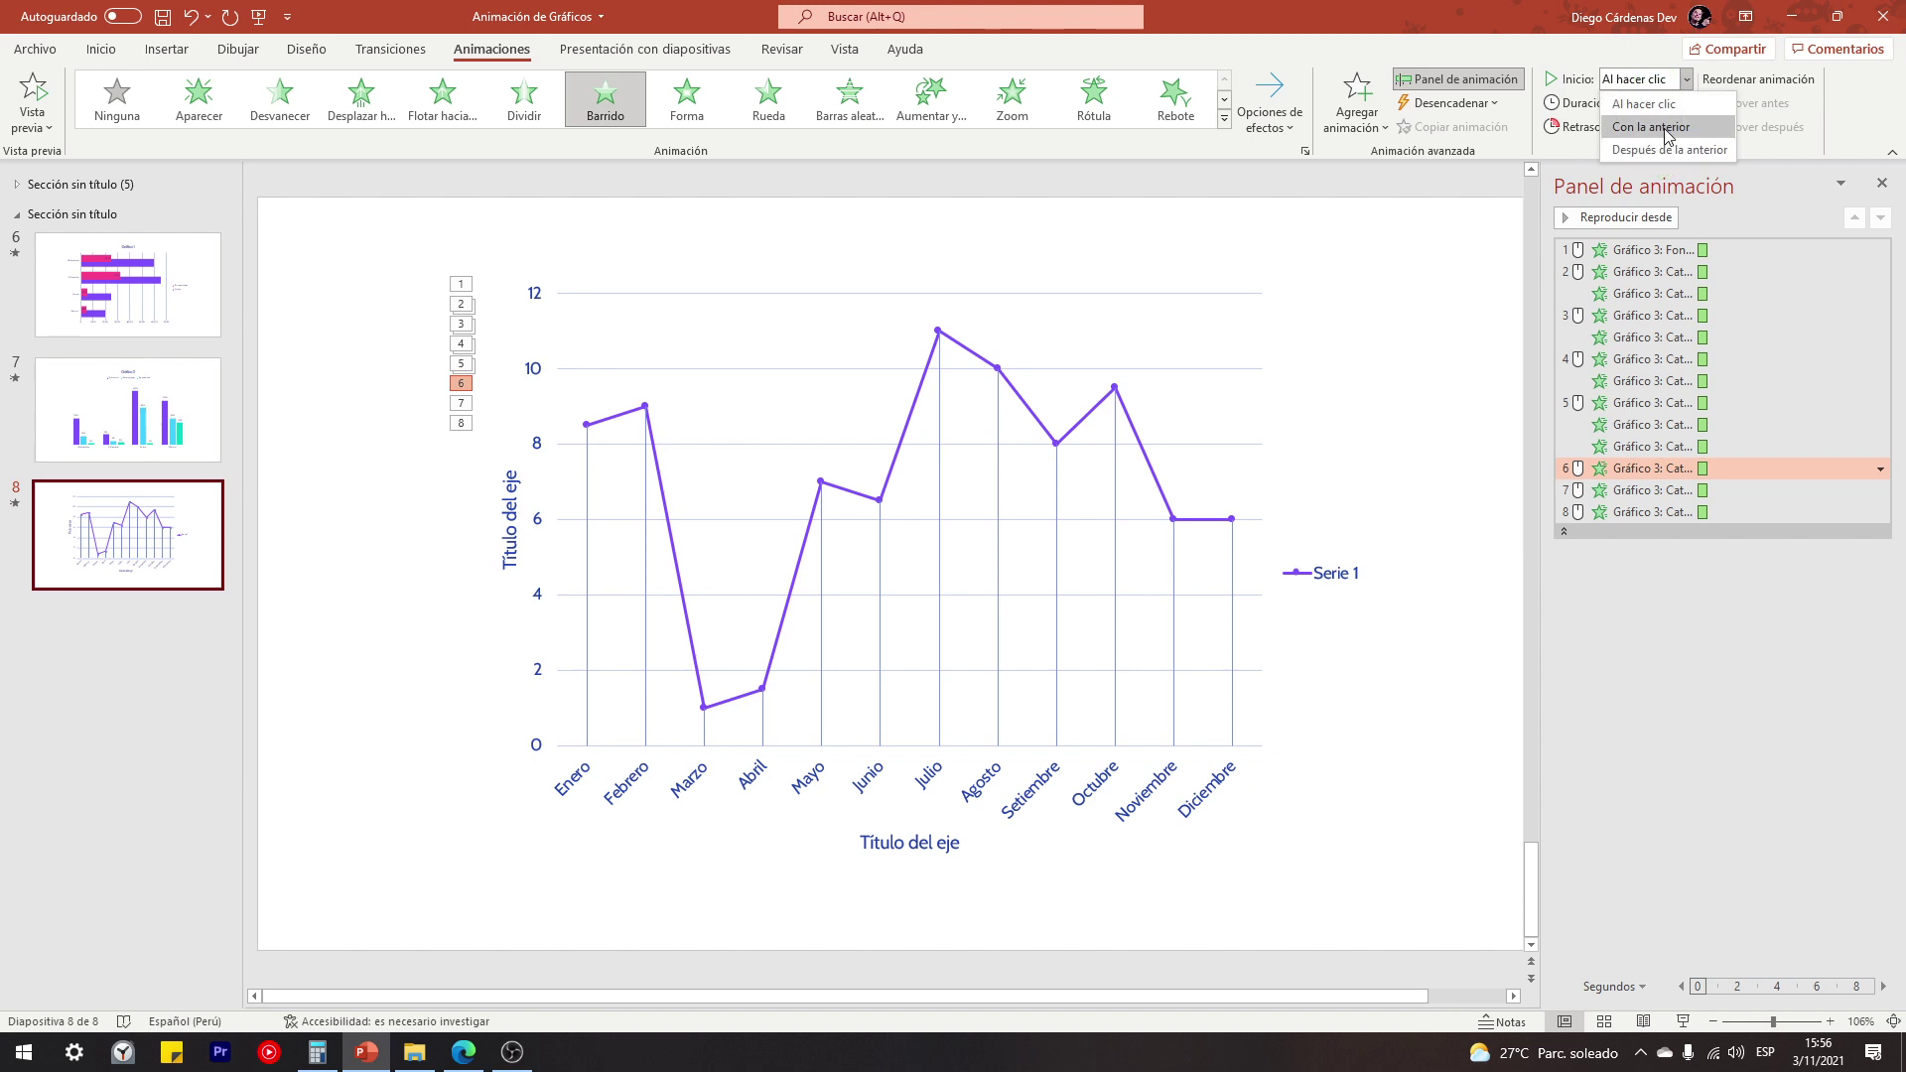
pyautogui.click(1643, 121)
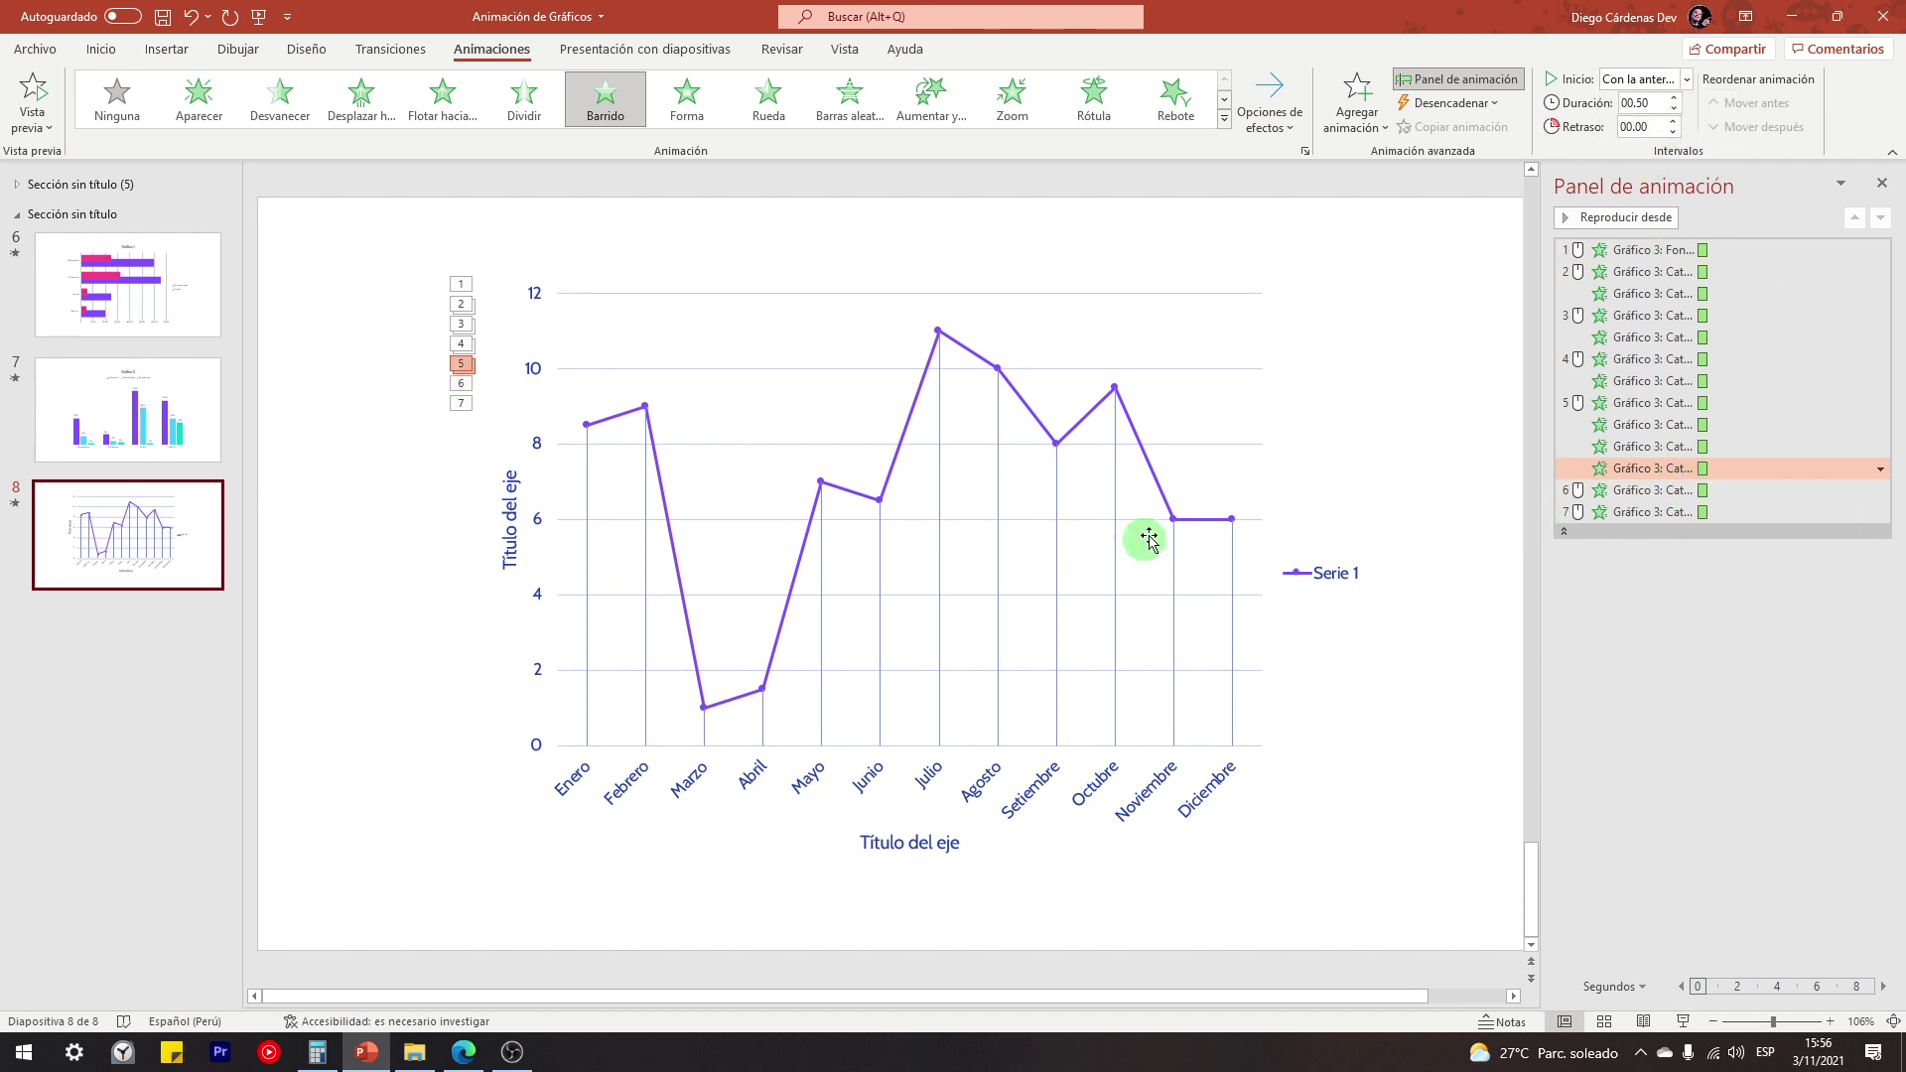
pyautogui.click(1667, 511)
pyautogui.click(1659, 87)
pyautogui.click(1647, 120)
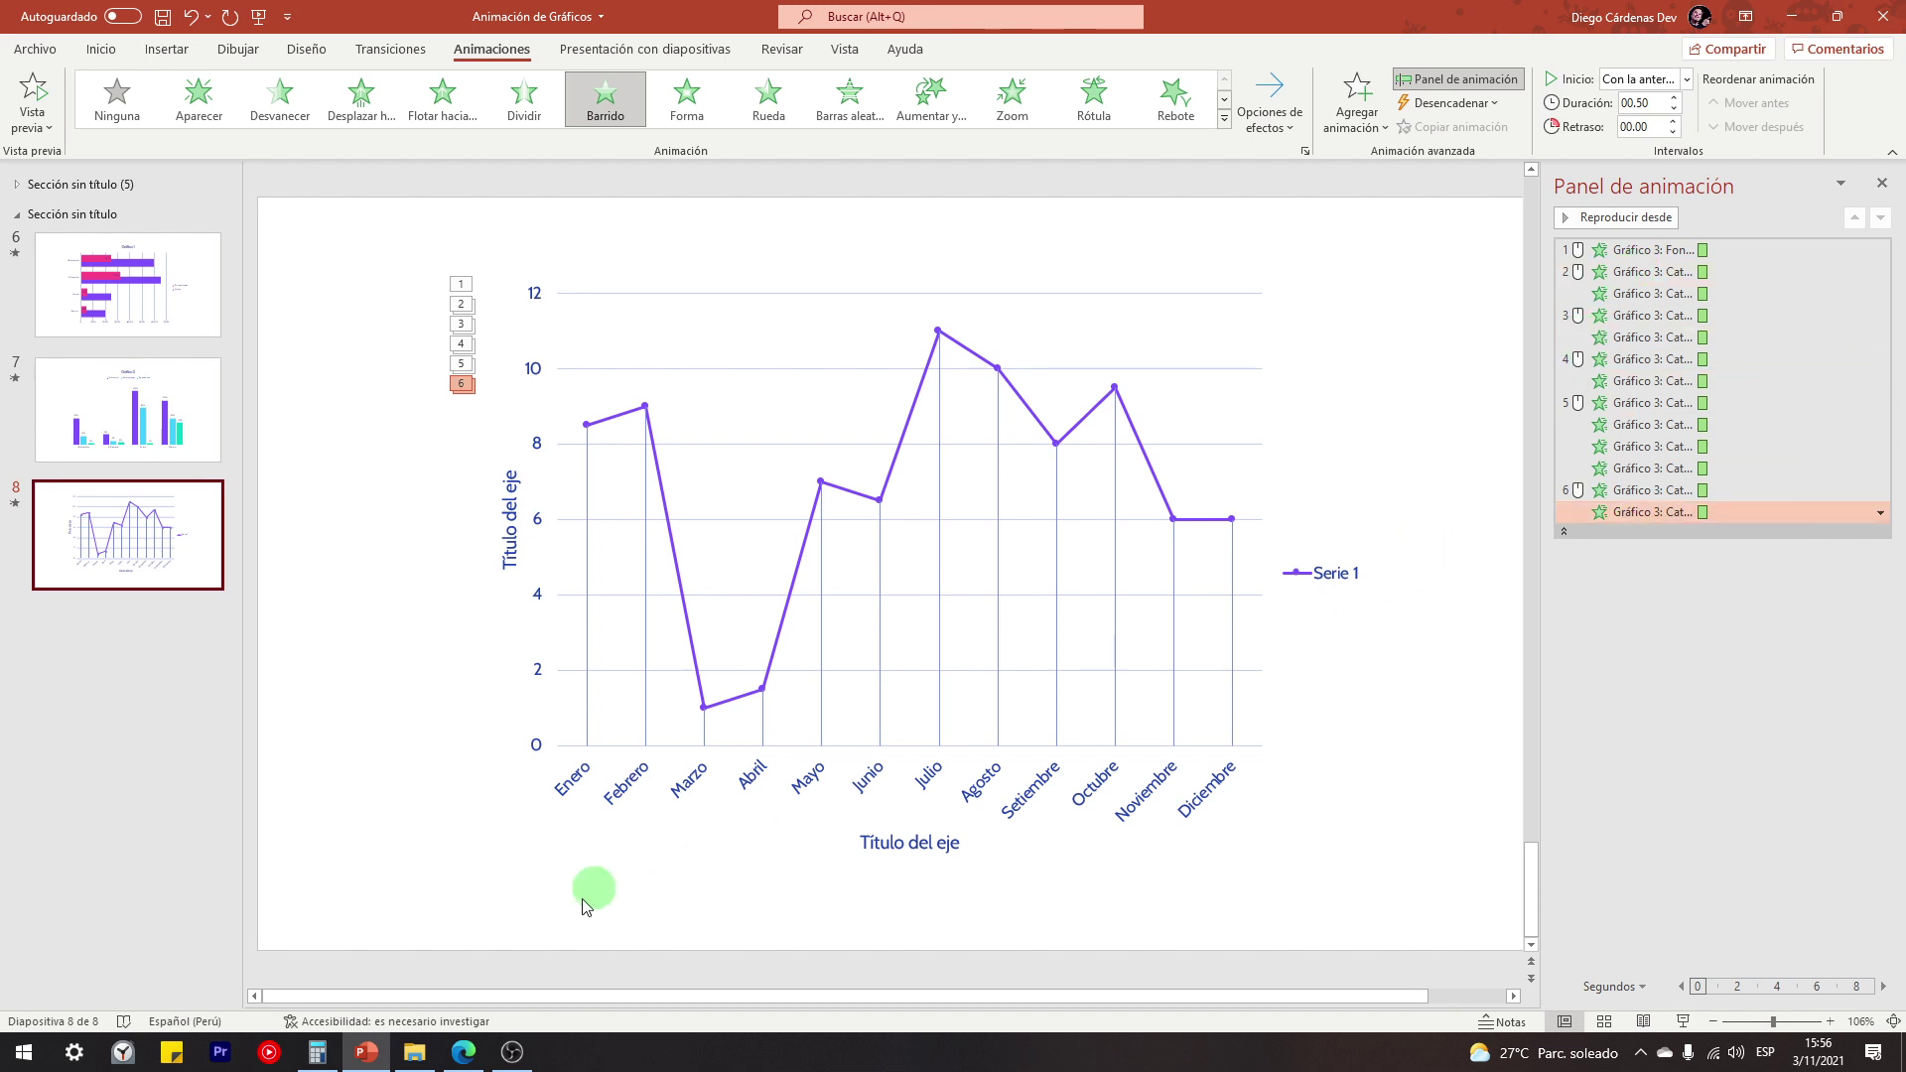
pyautogui.click(464, 1052)
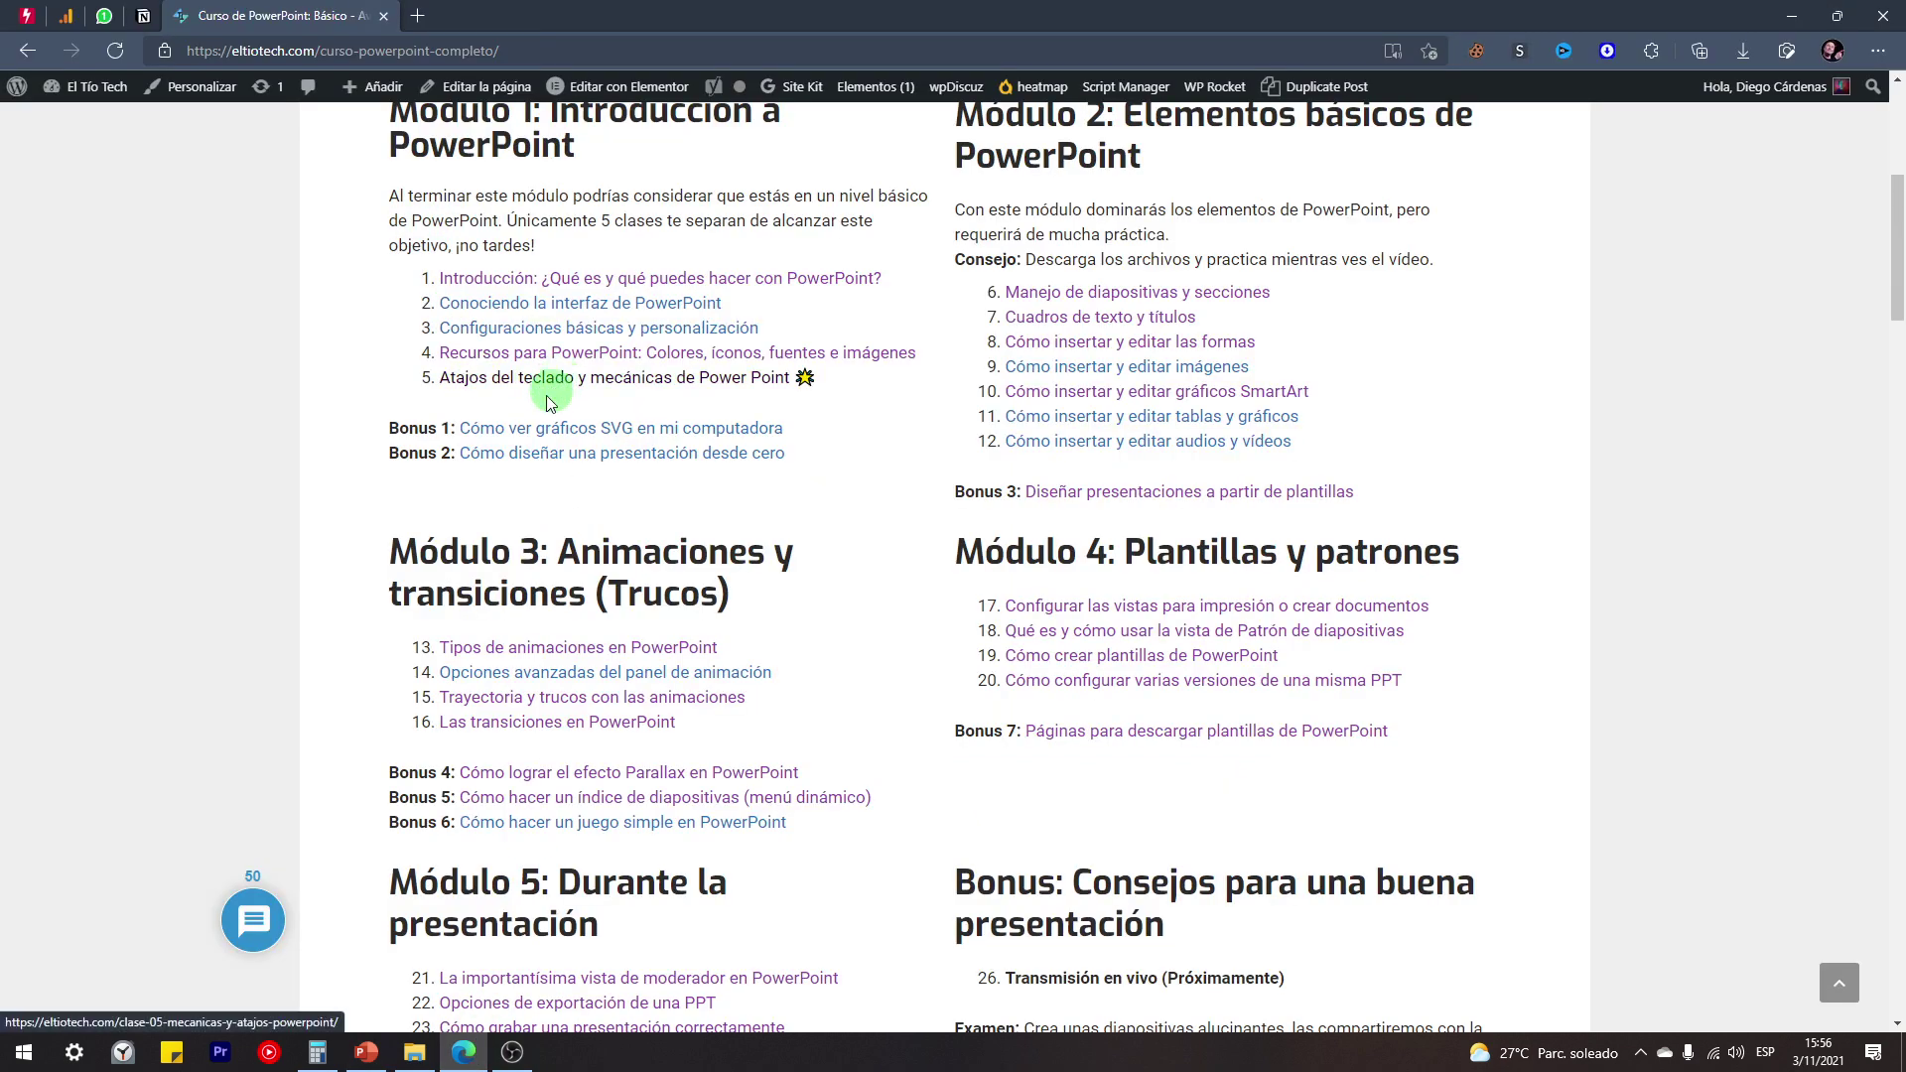
pyautogui.scroll(1, 526, 427)
pyautogui.scroll(-1, 472, 519)
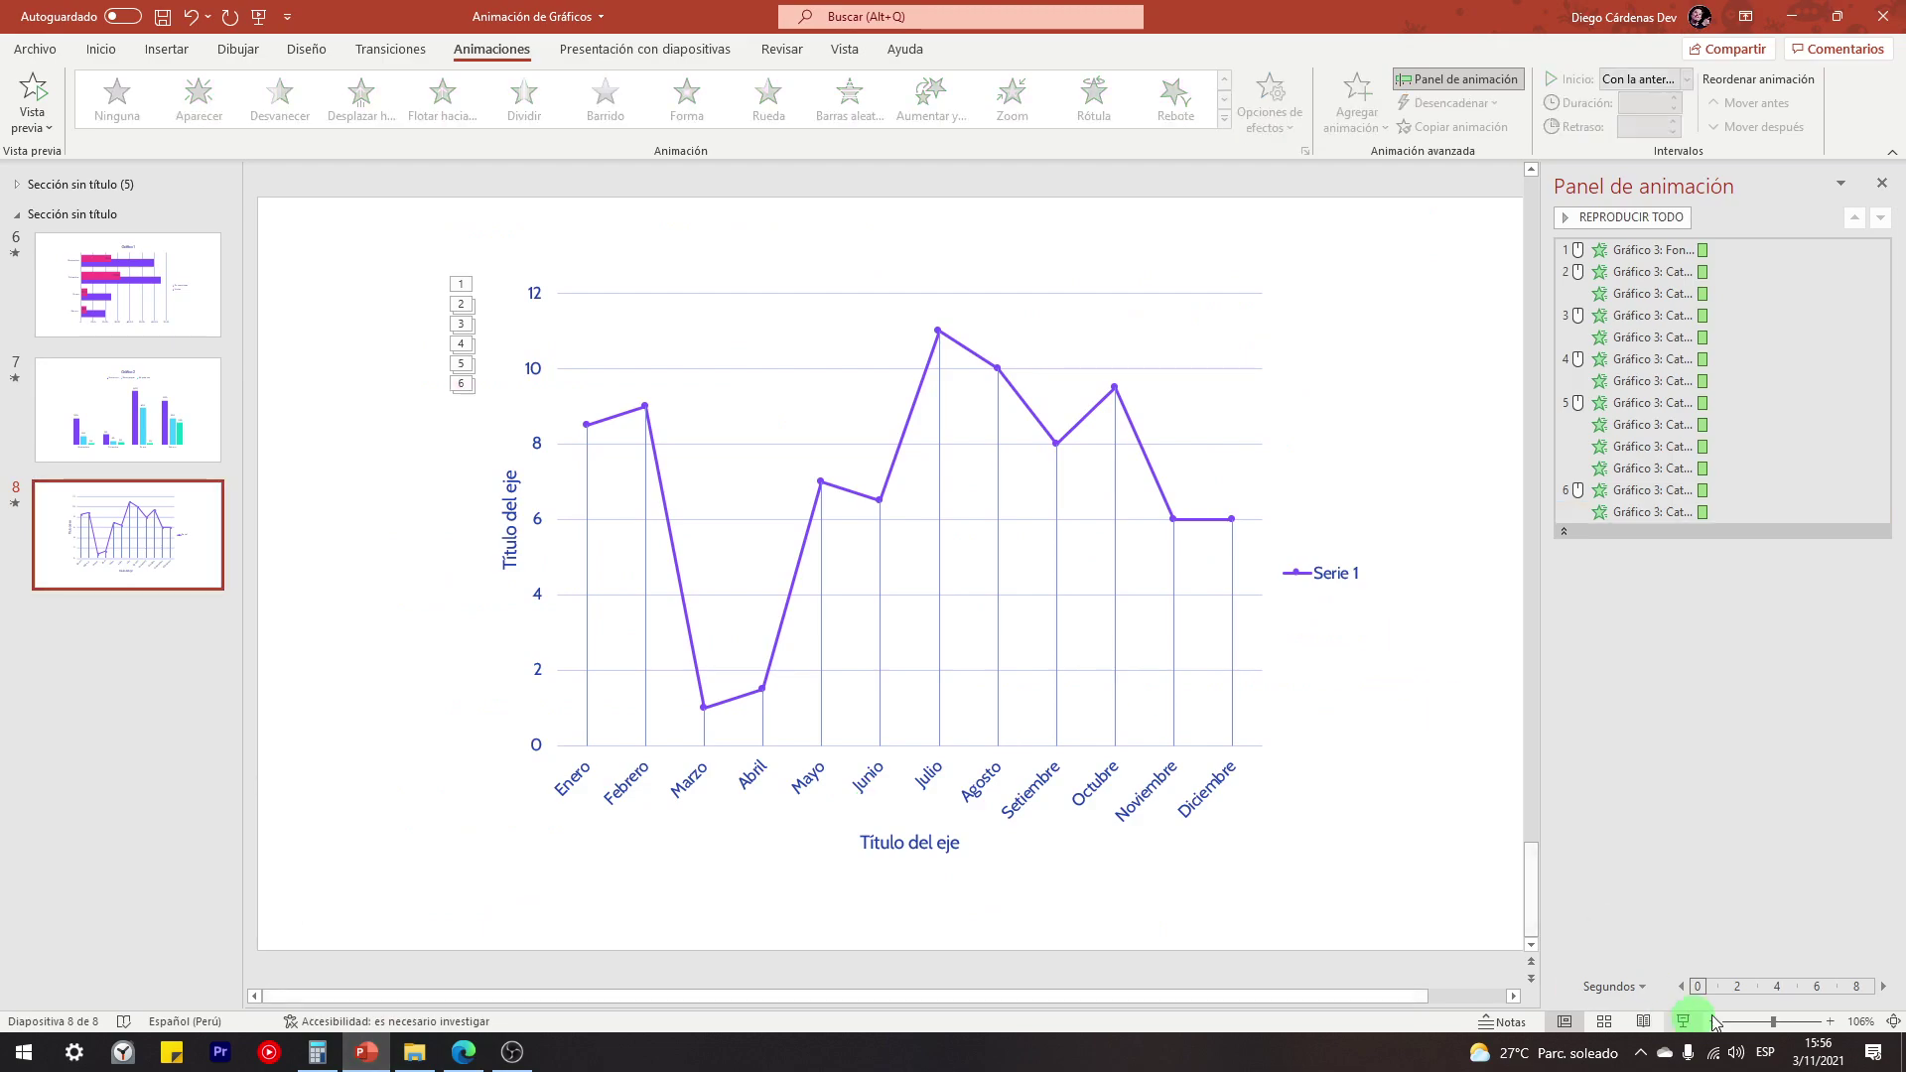
pyautogui.click(1684, 1022)
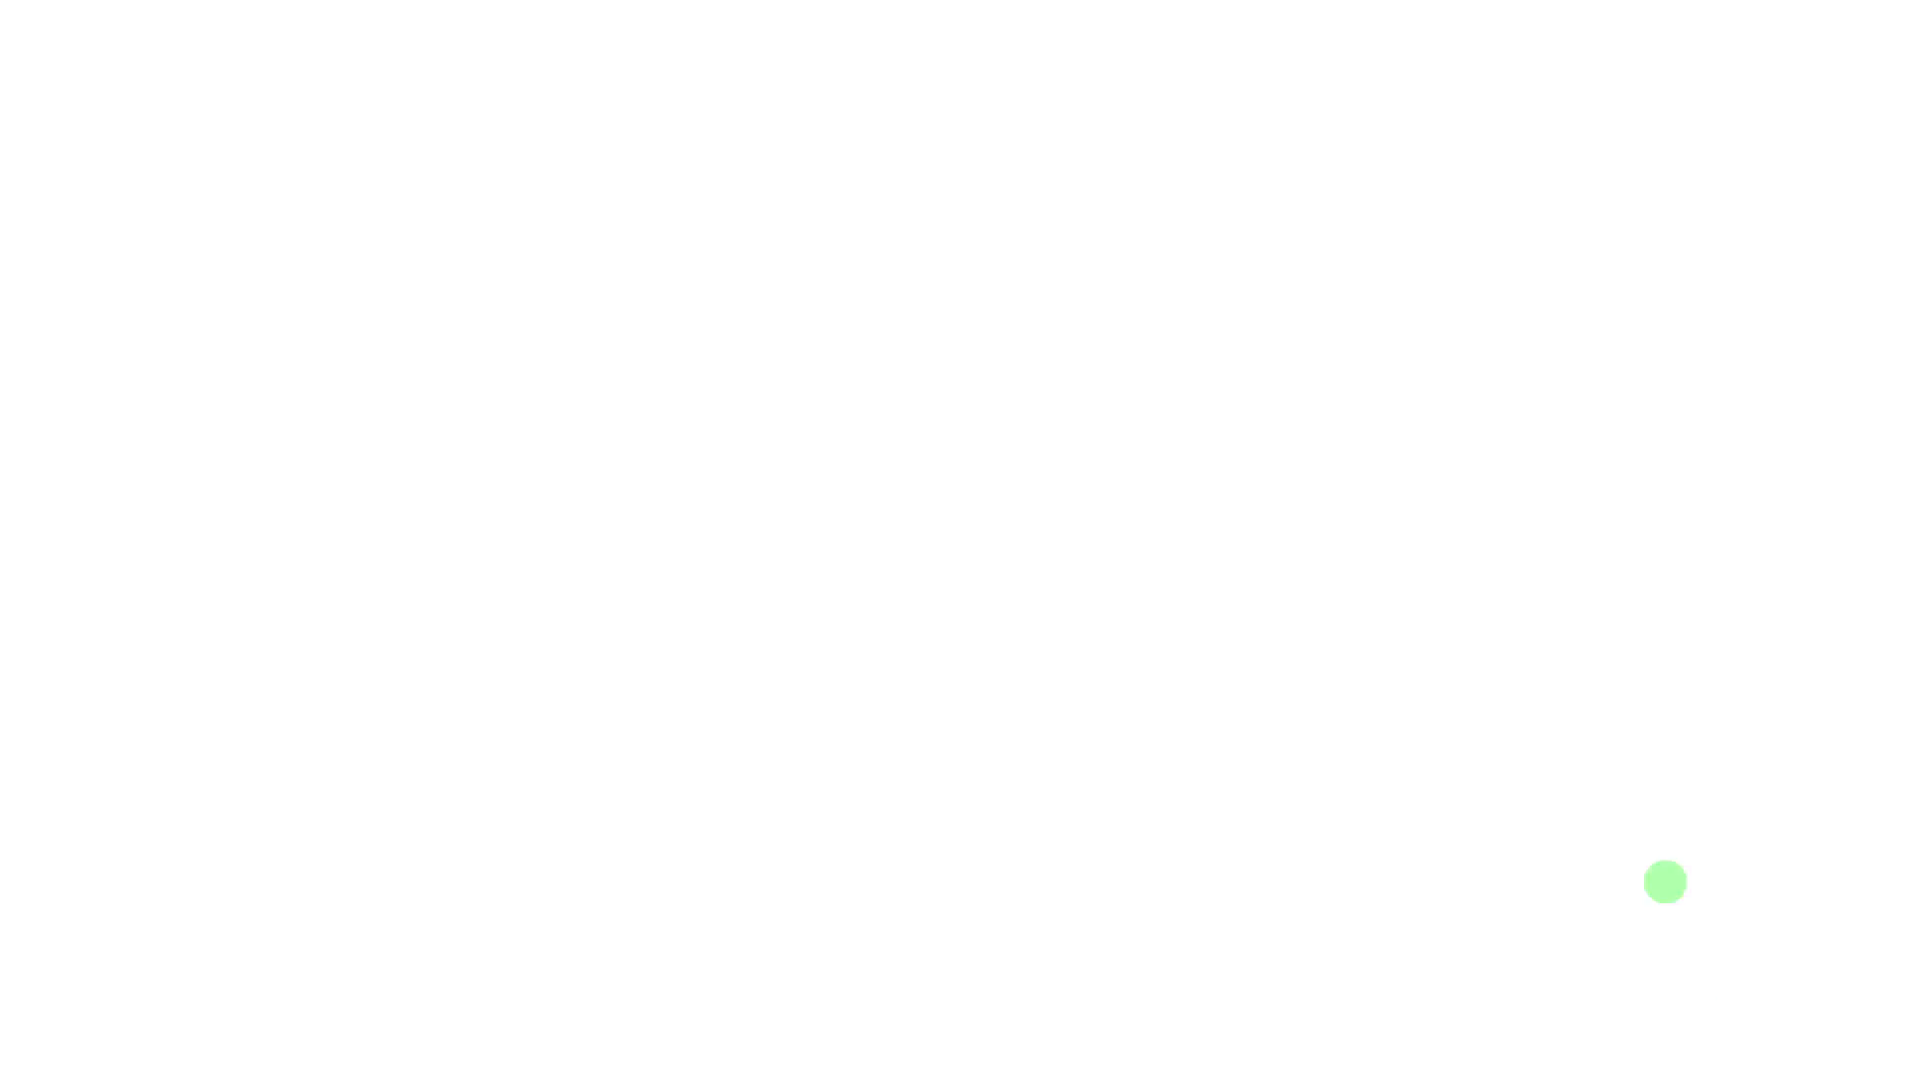
pyautogui.click(1664, 415)
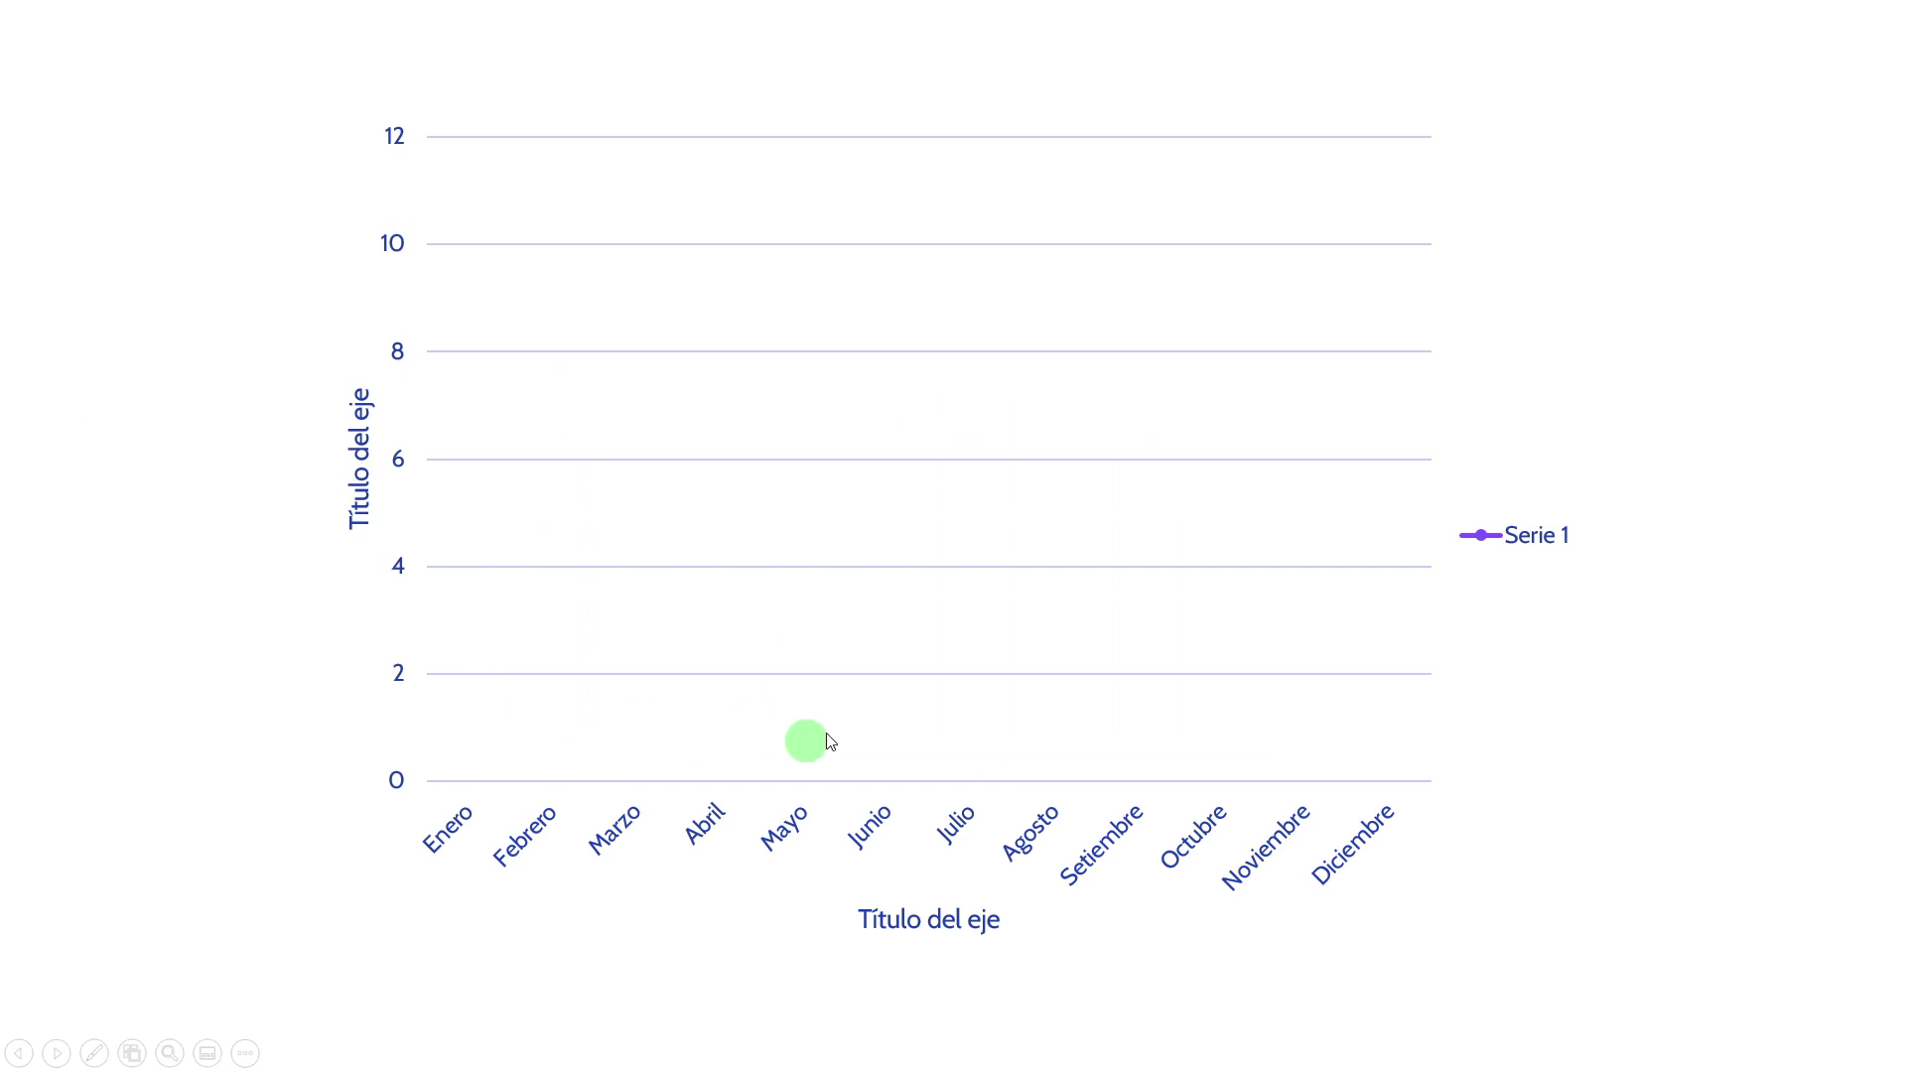
pyautogui.click(1725, 477)
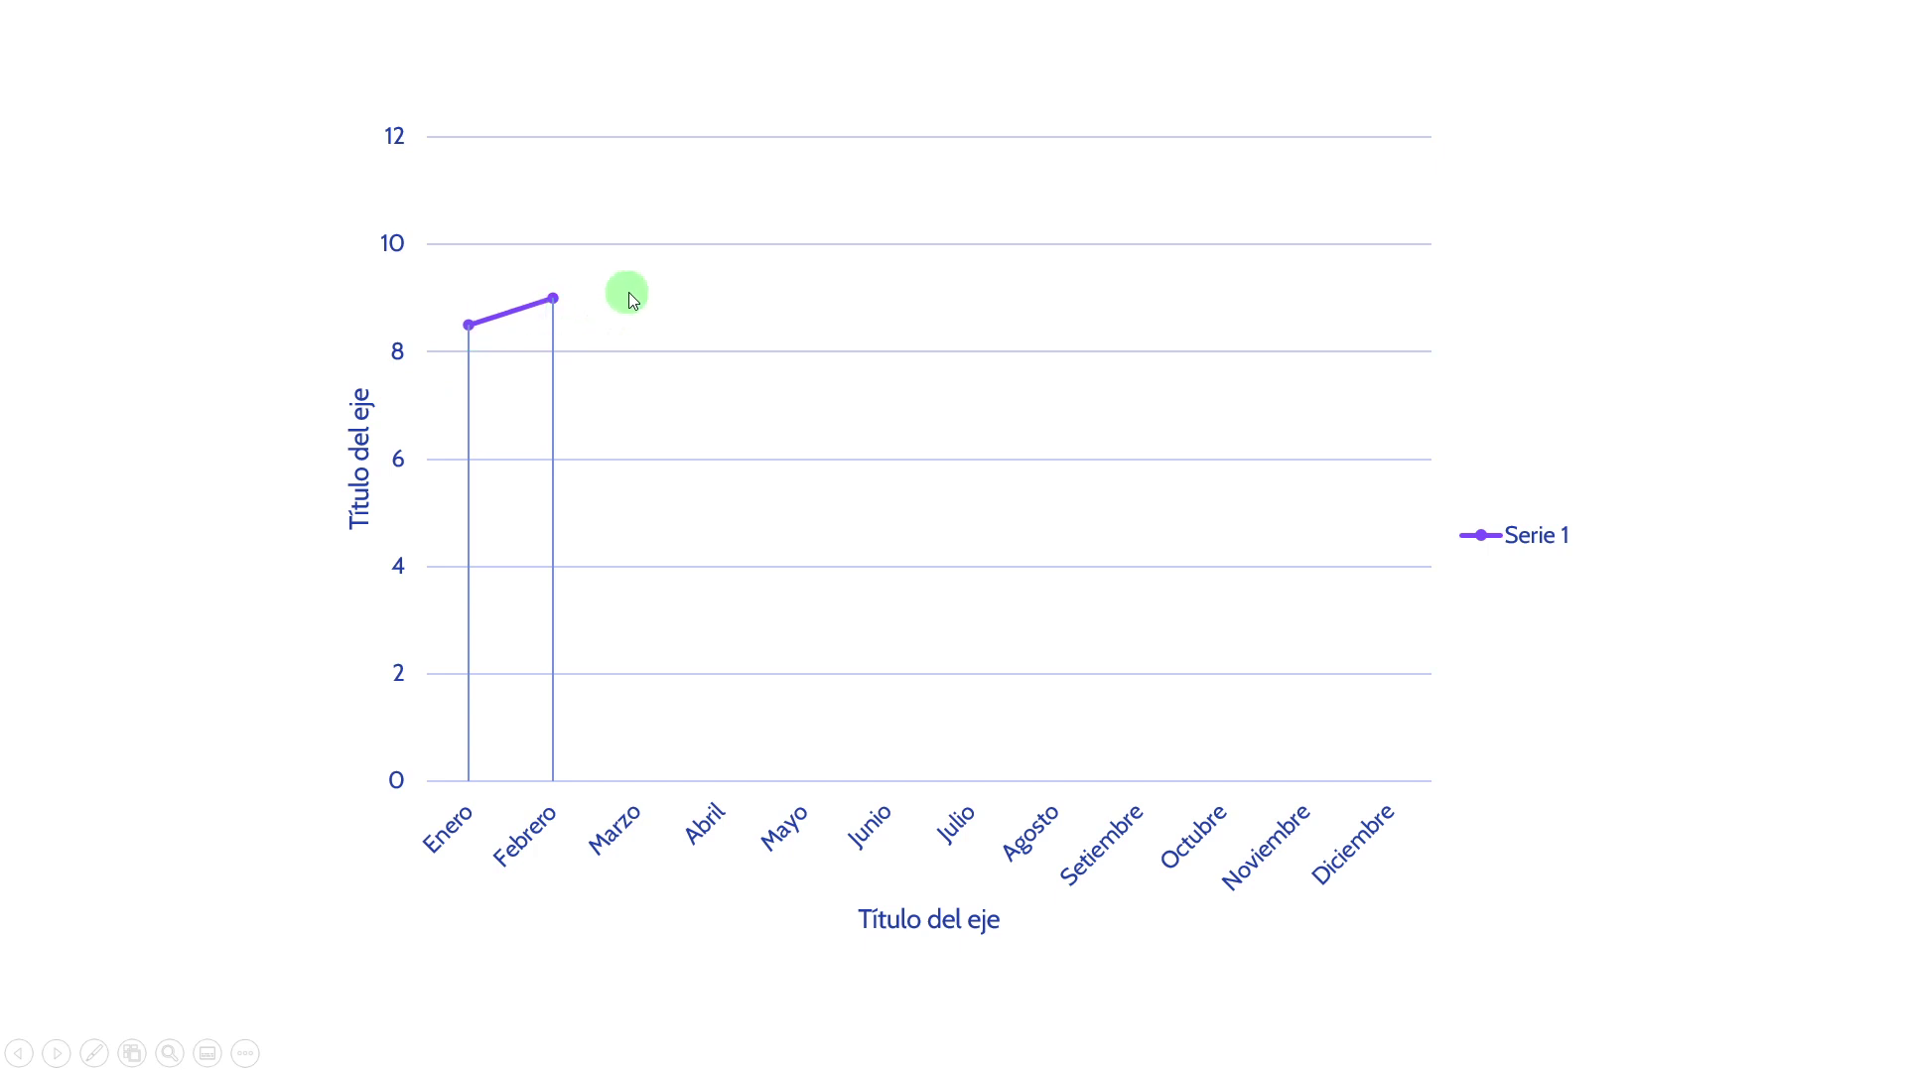
pyautogui.click(508, 377)
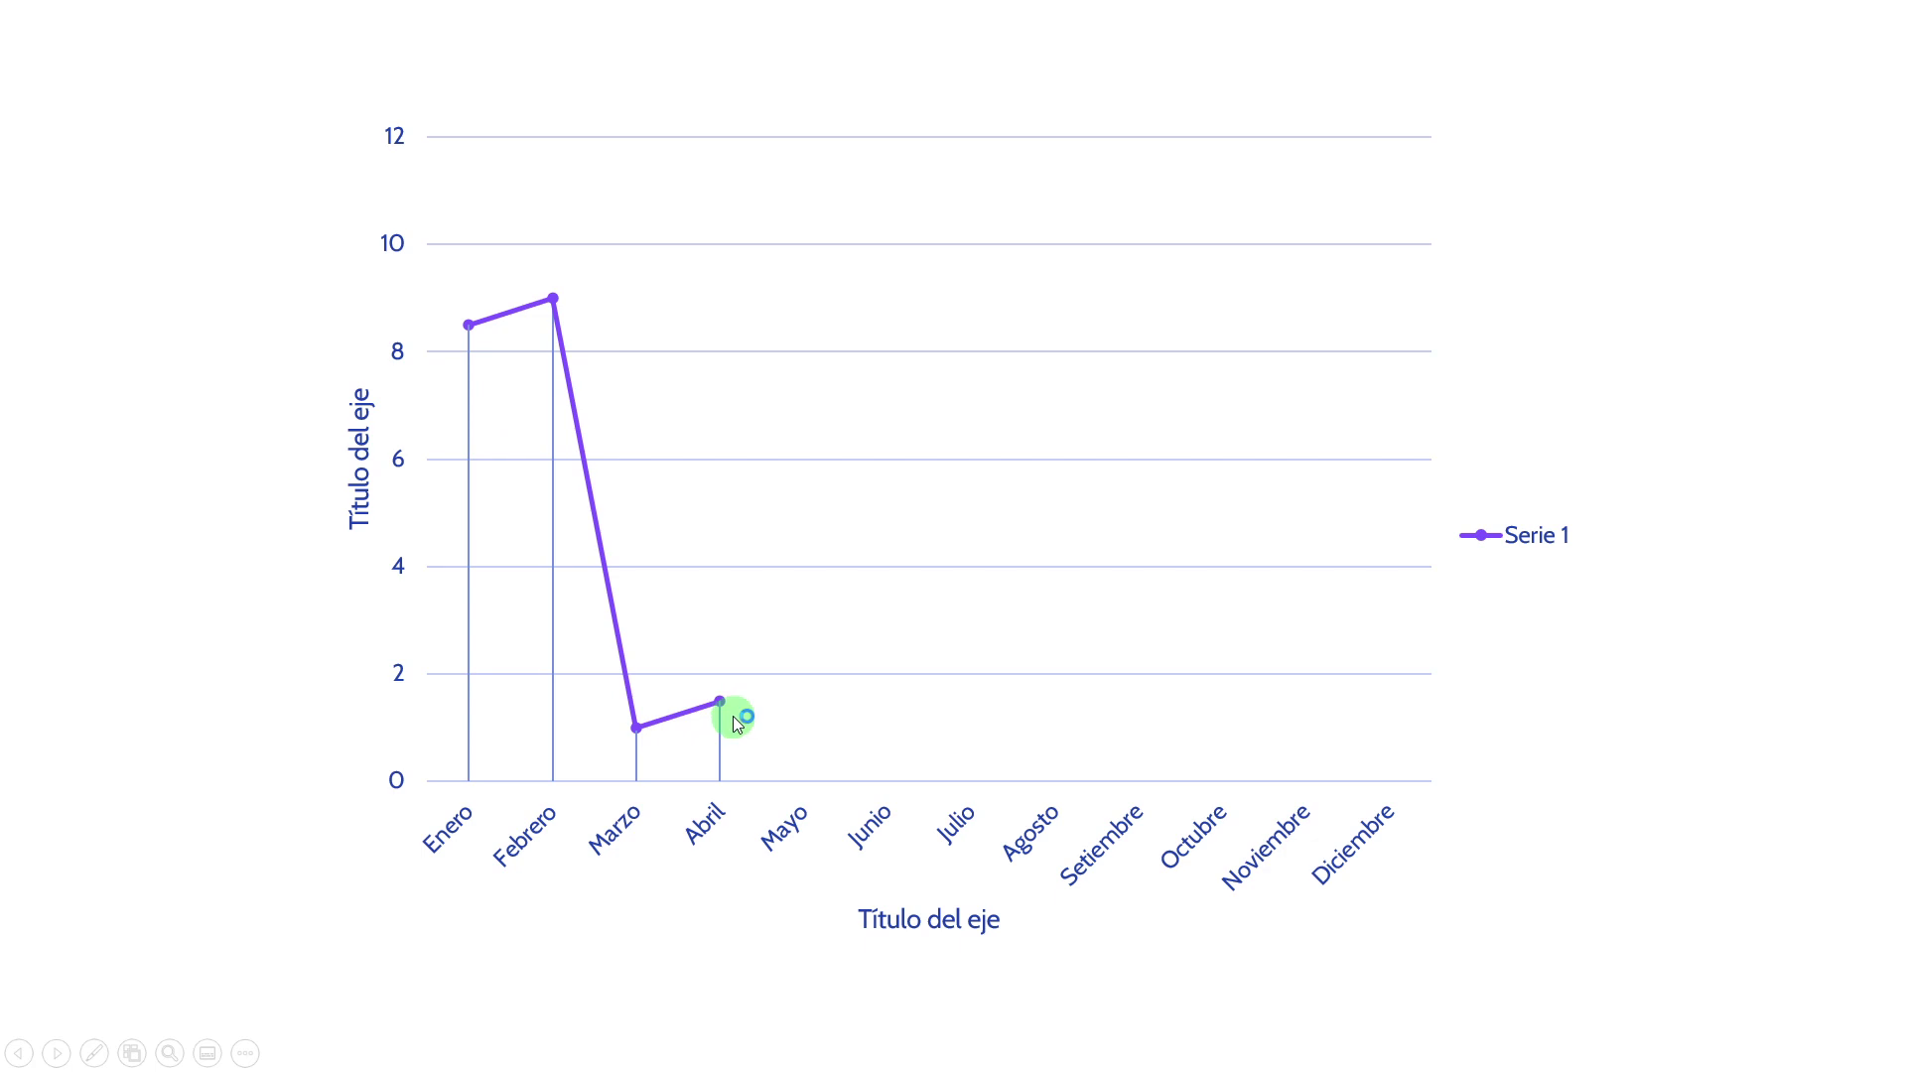
pyautogui.click(836, 671)
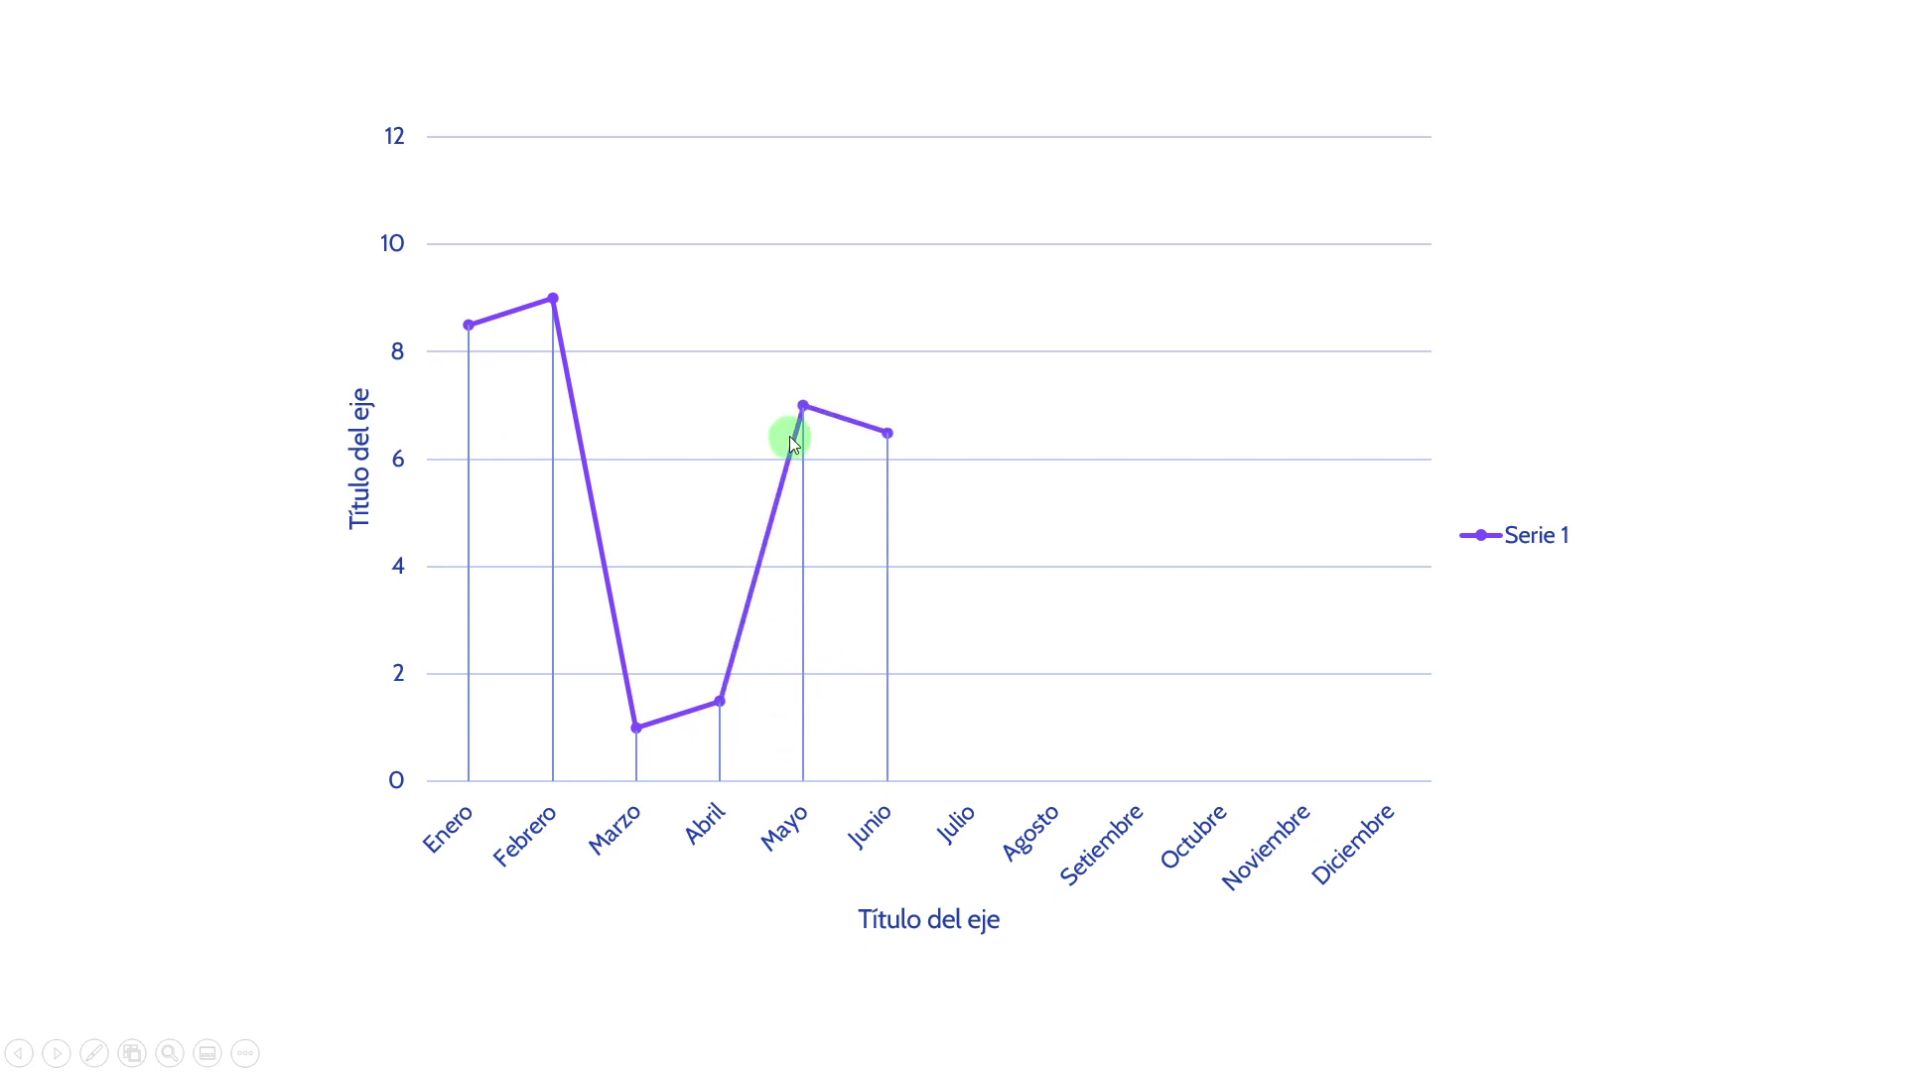
pyautogui.click(1058, 473)
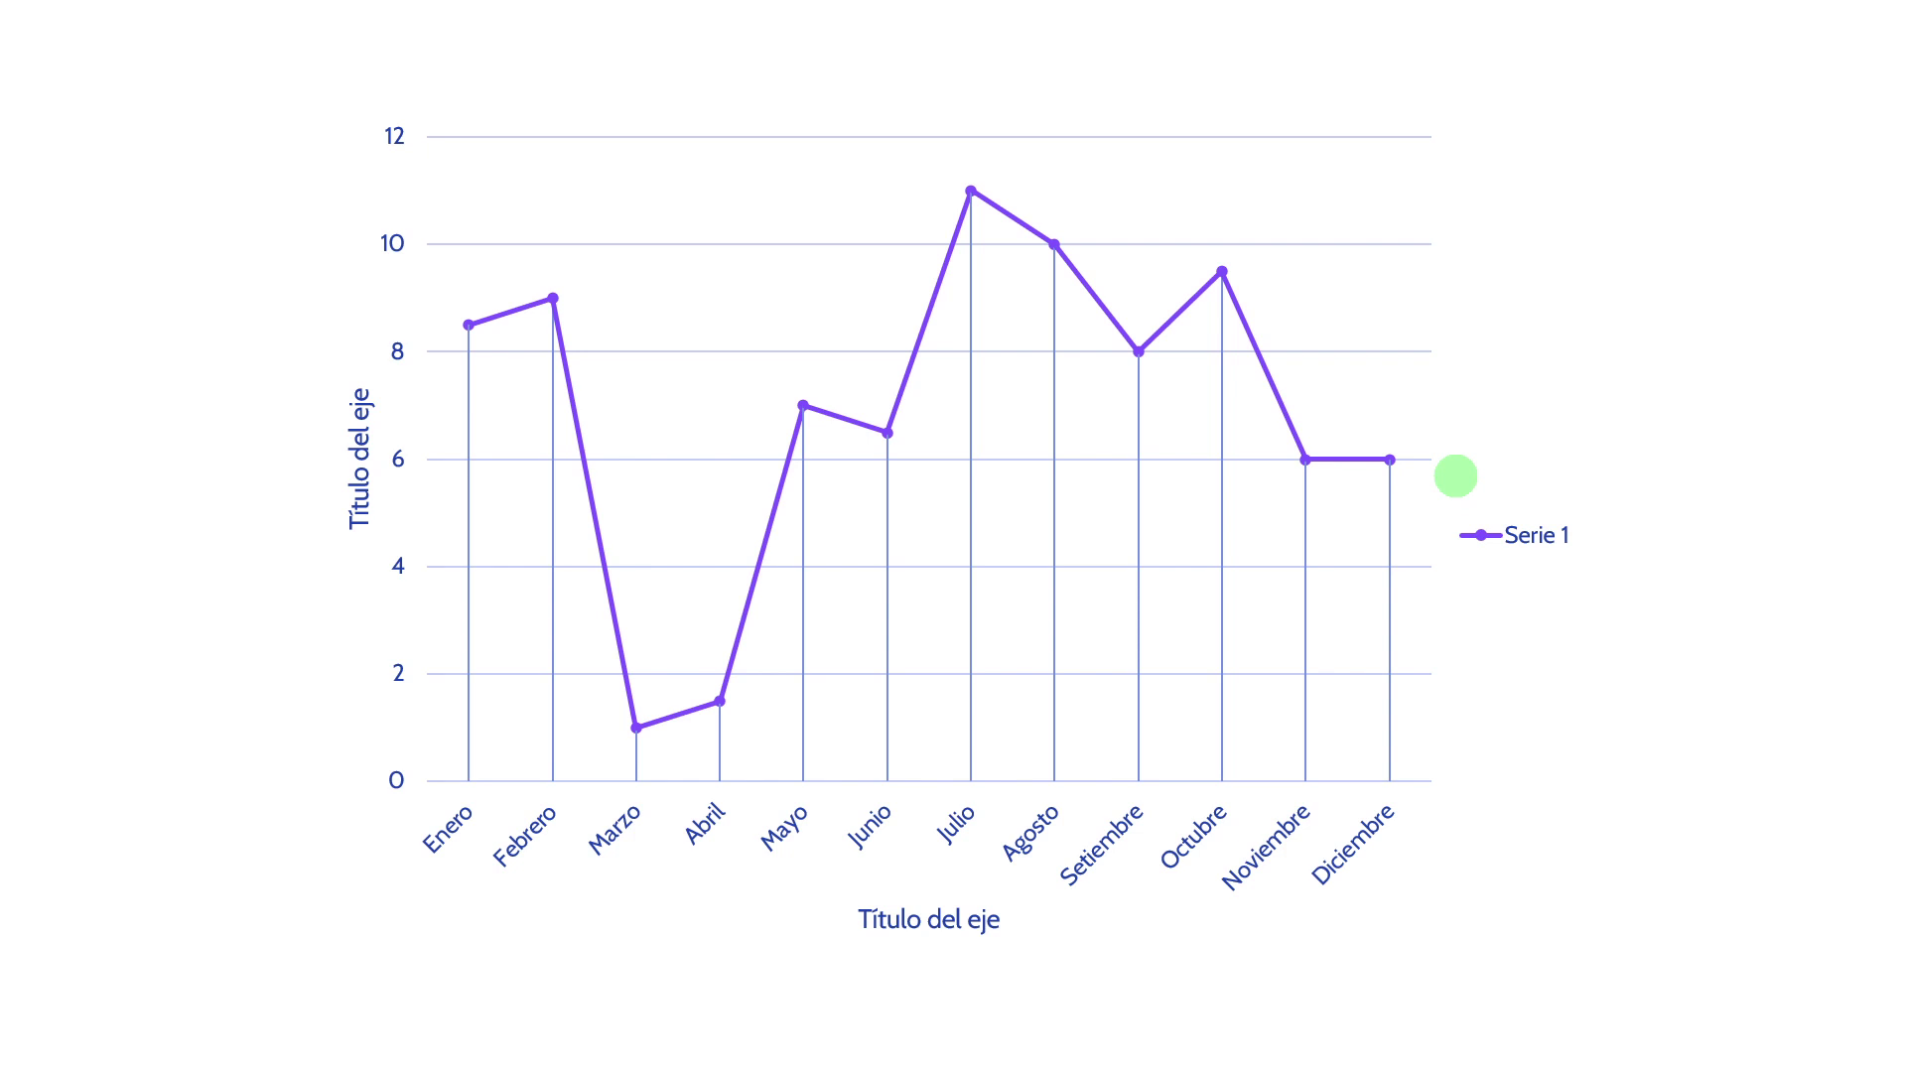
pyautogui.press('Escape')
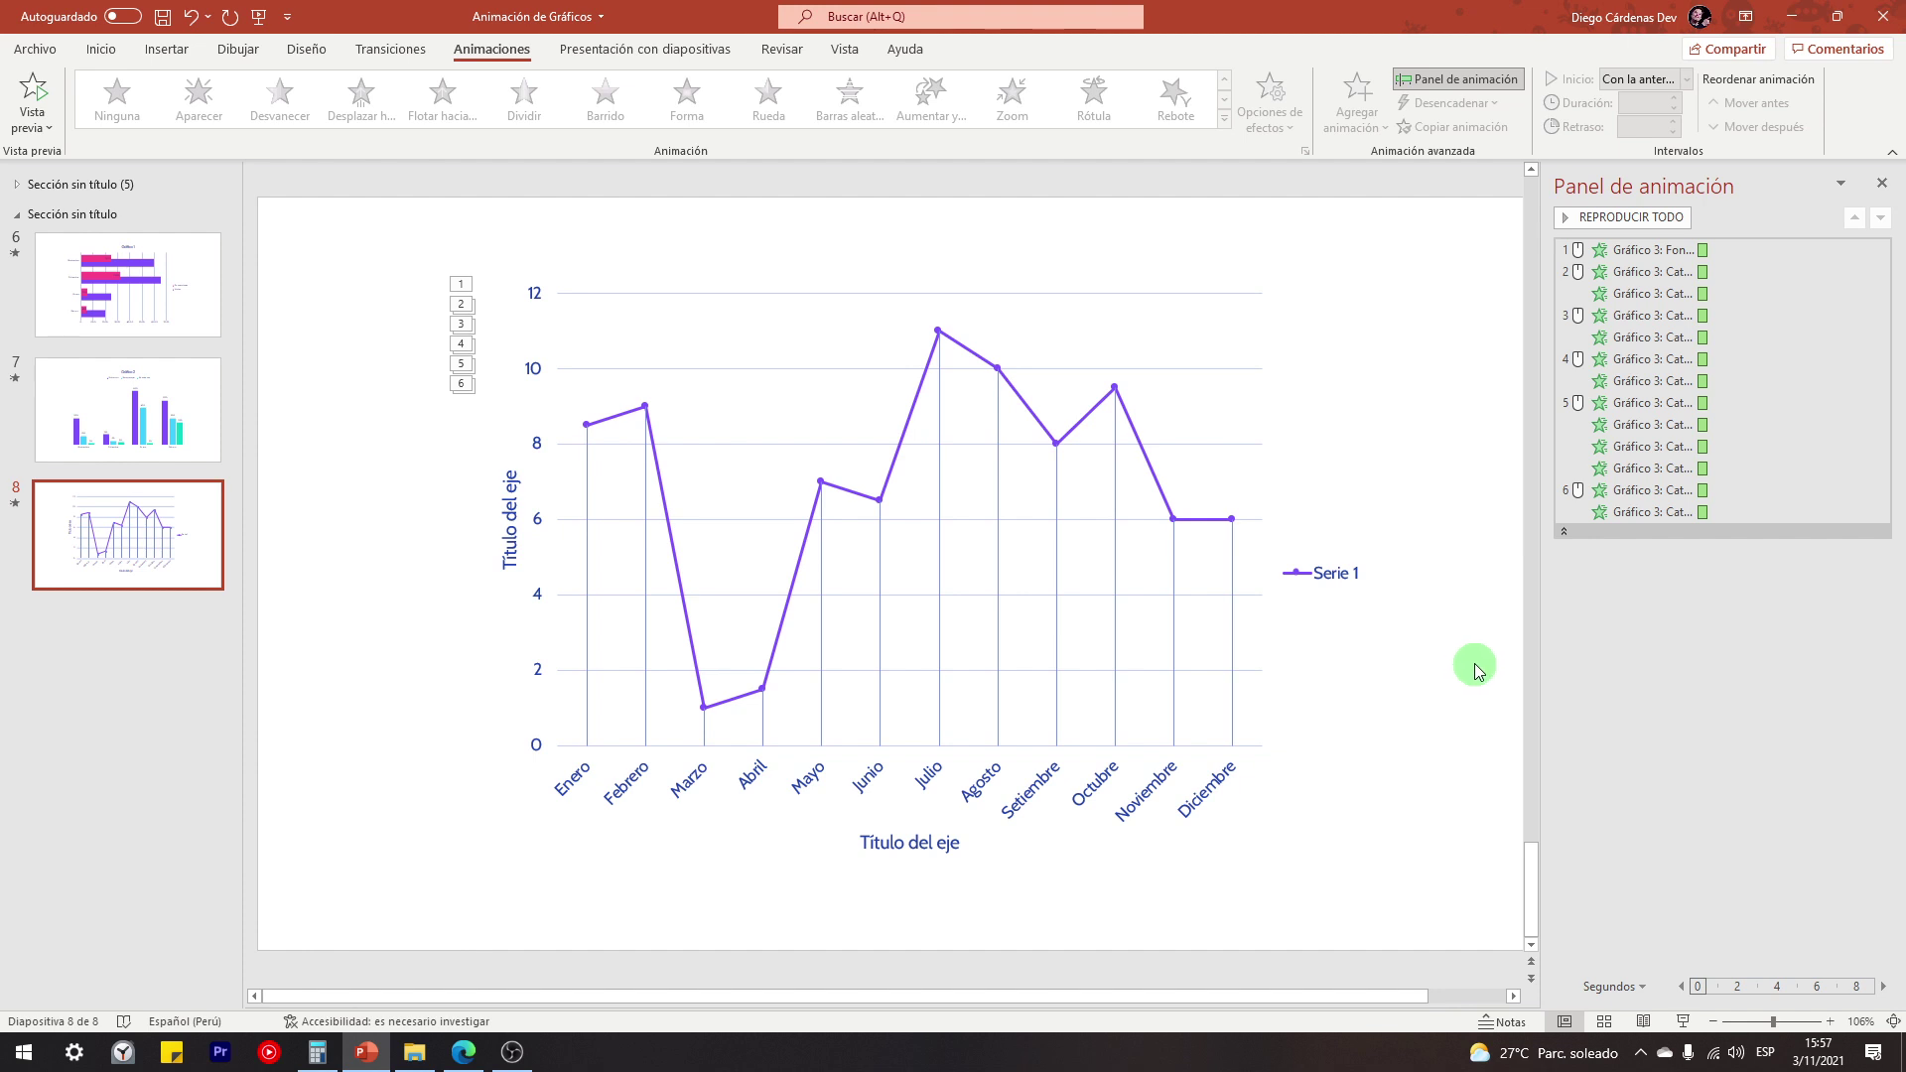
# Close the Animation Pane, expand the first section, and browse slides 6, 7 and 8
pyautogui.hotkey('ctrl', 'space')
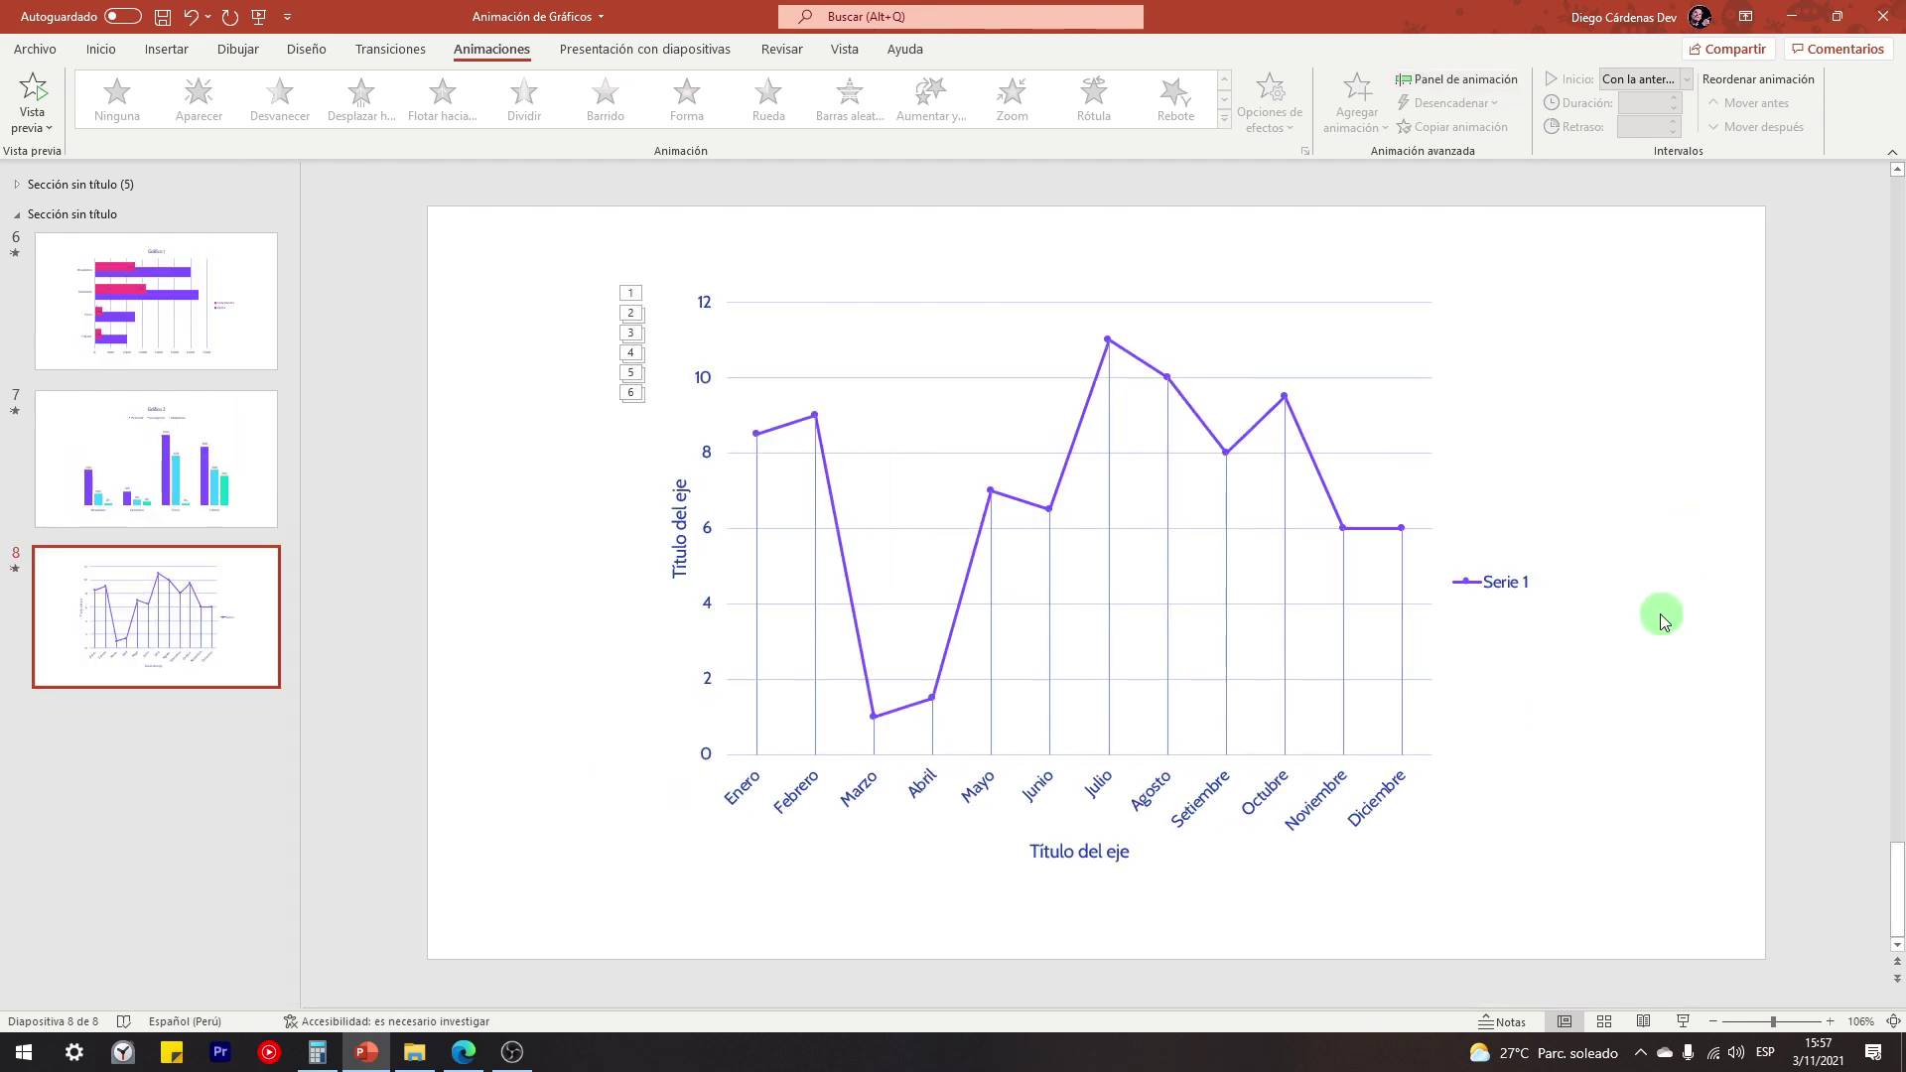
pyautogui.click(19, 185)
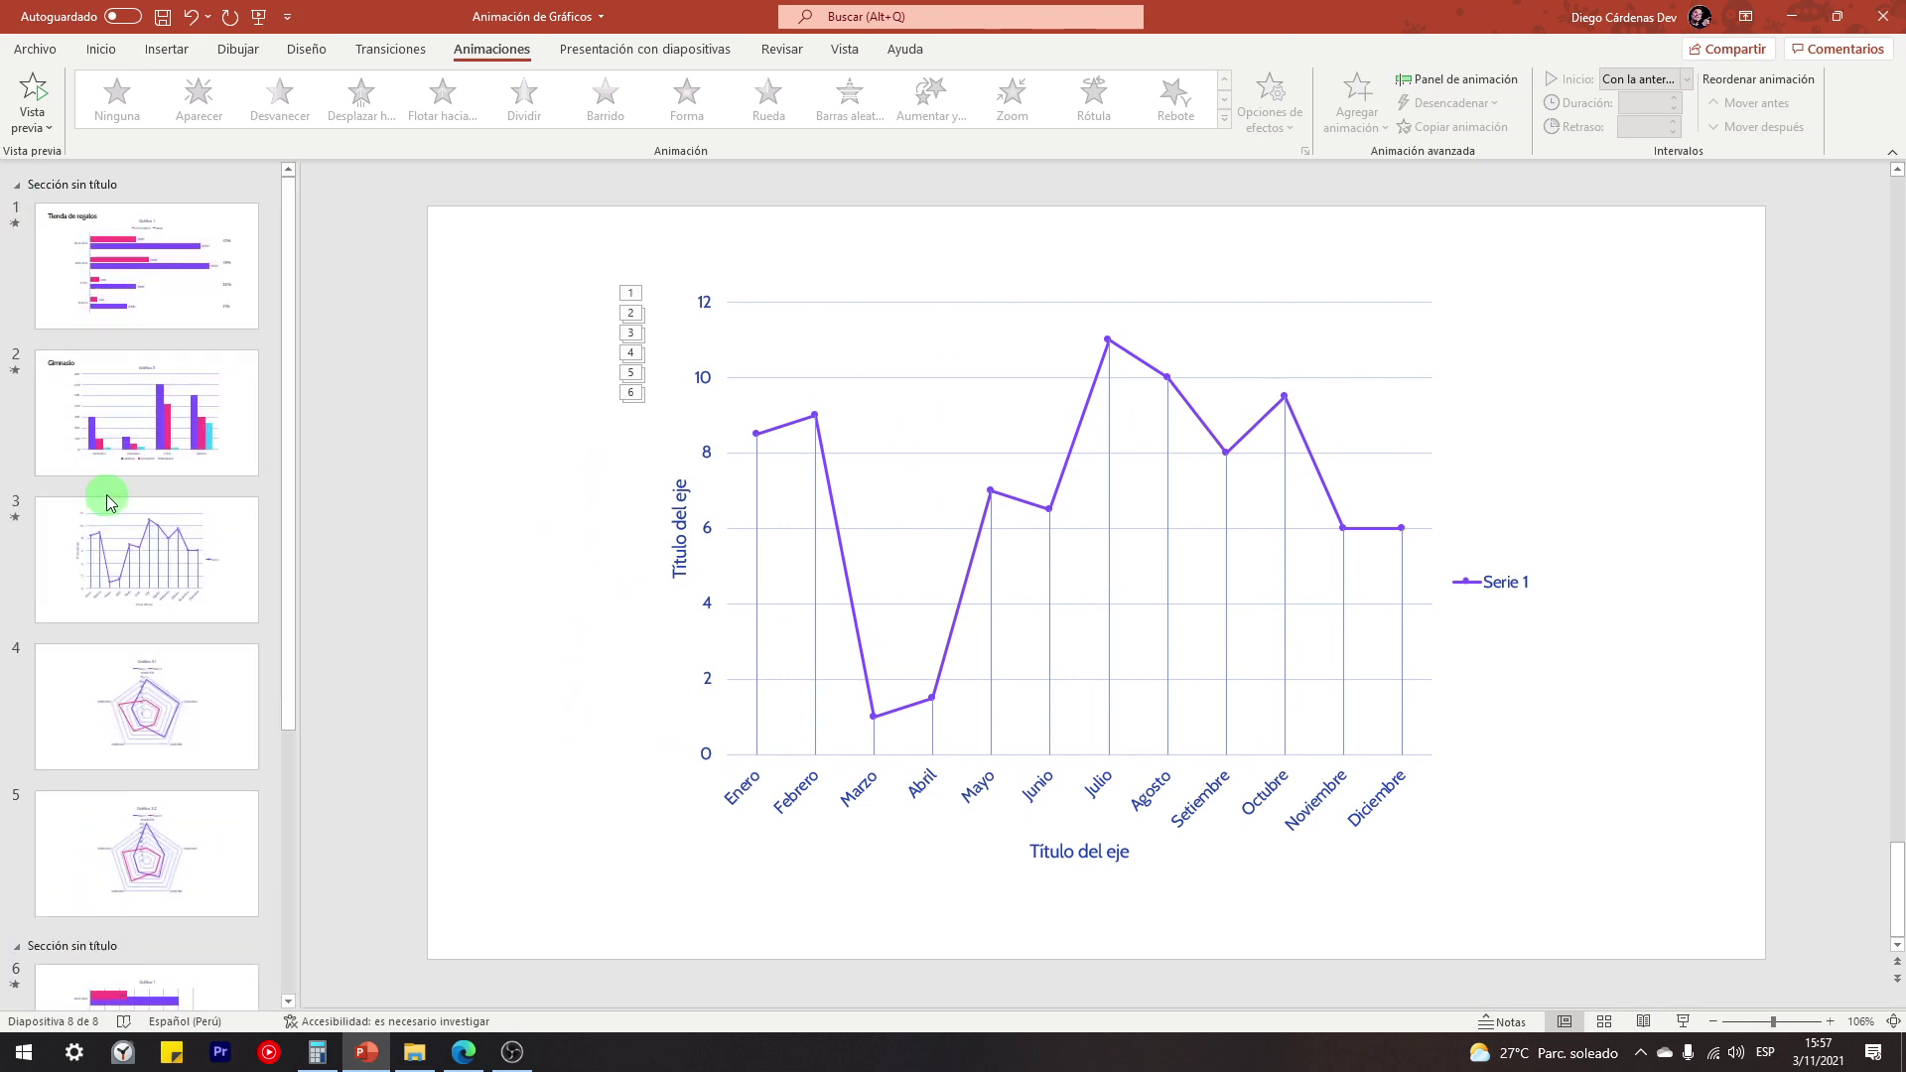
pyautogui.scroll(-3, 109, 501)
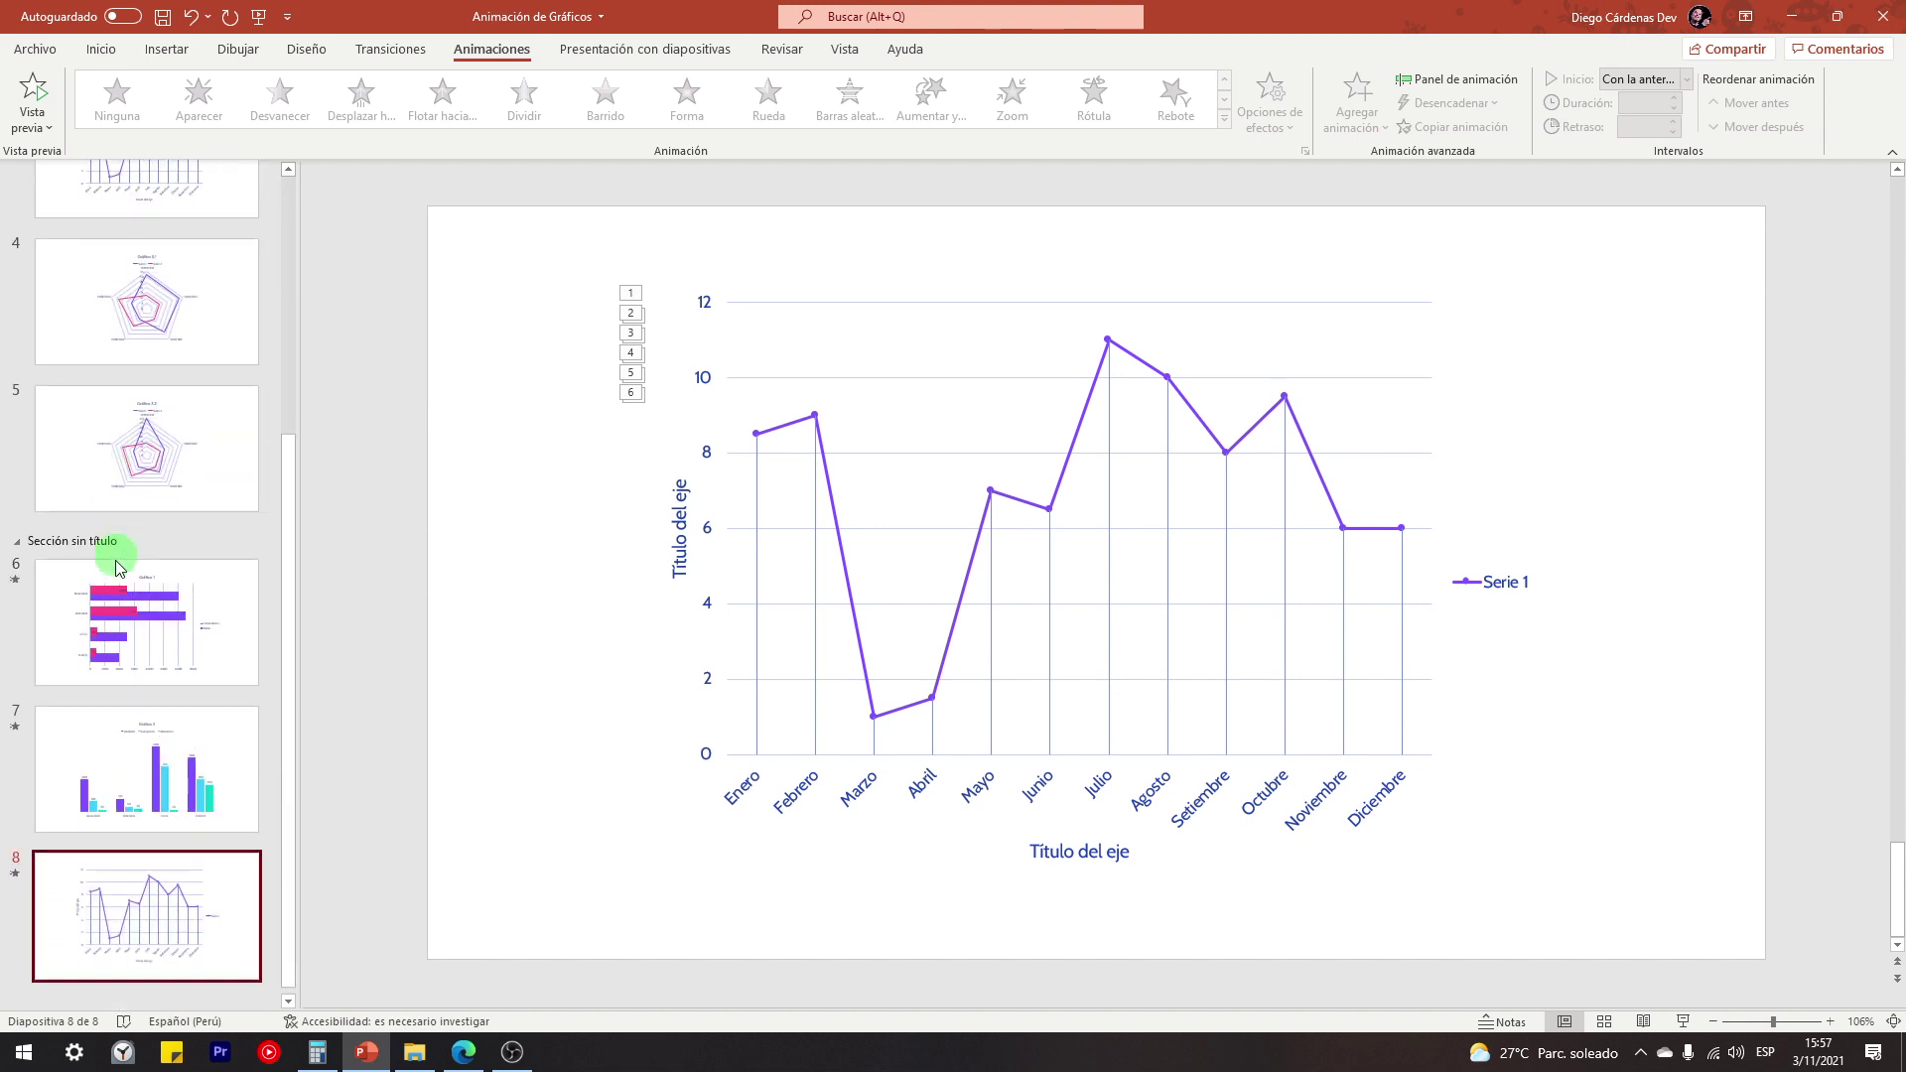
pyautogui.click(138, 684)
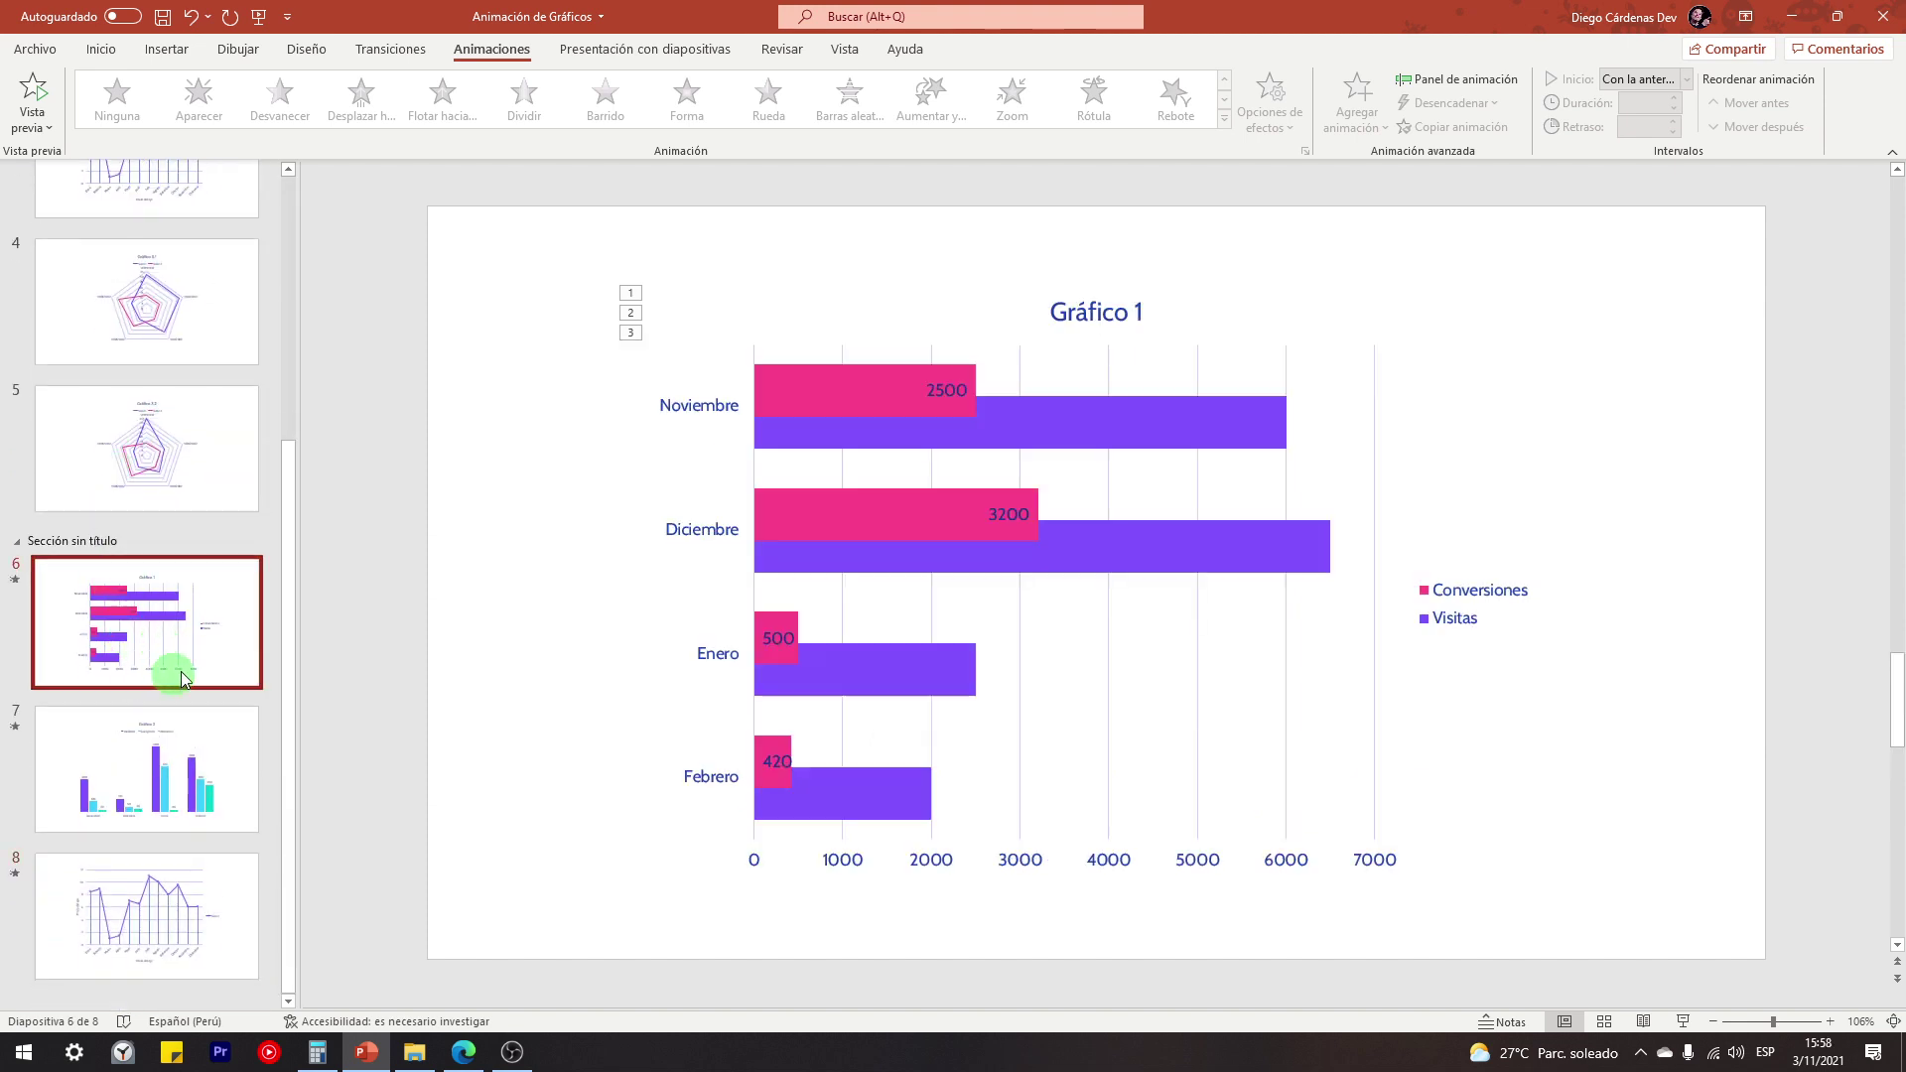
pyautogui.click(127, 791)
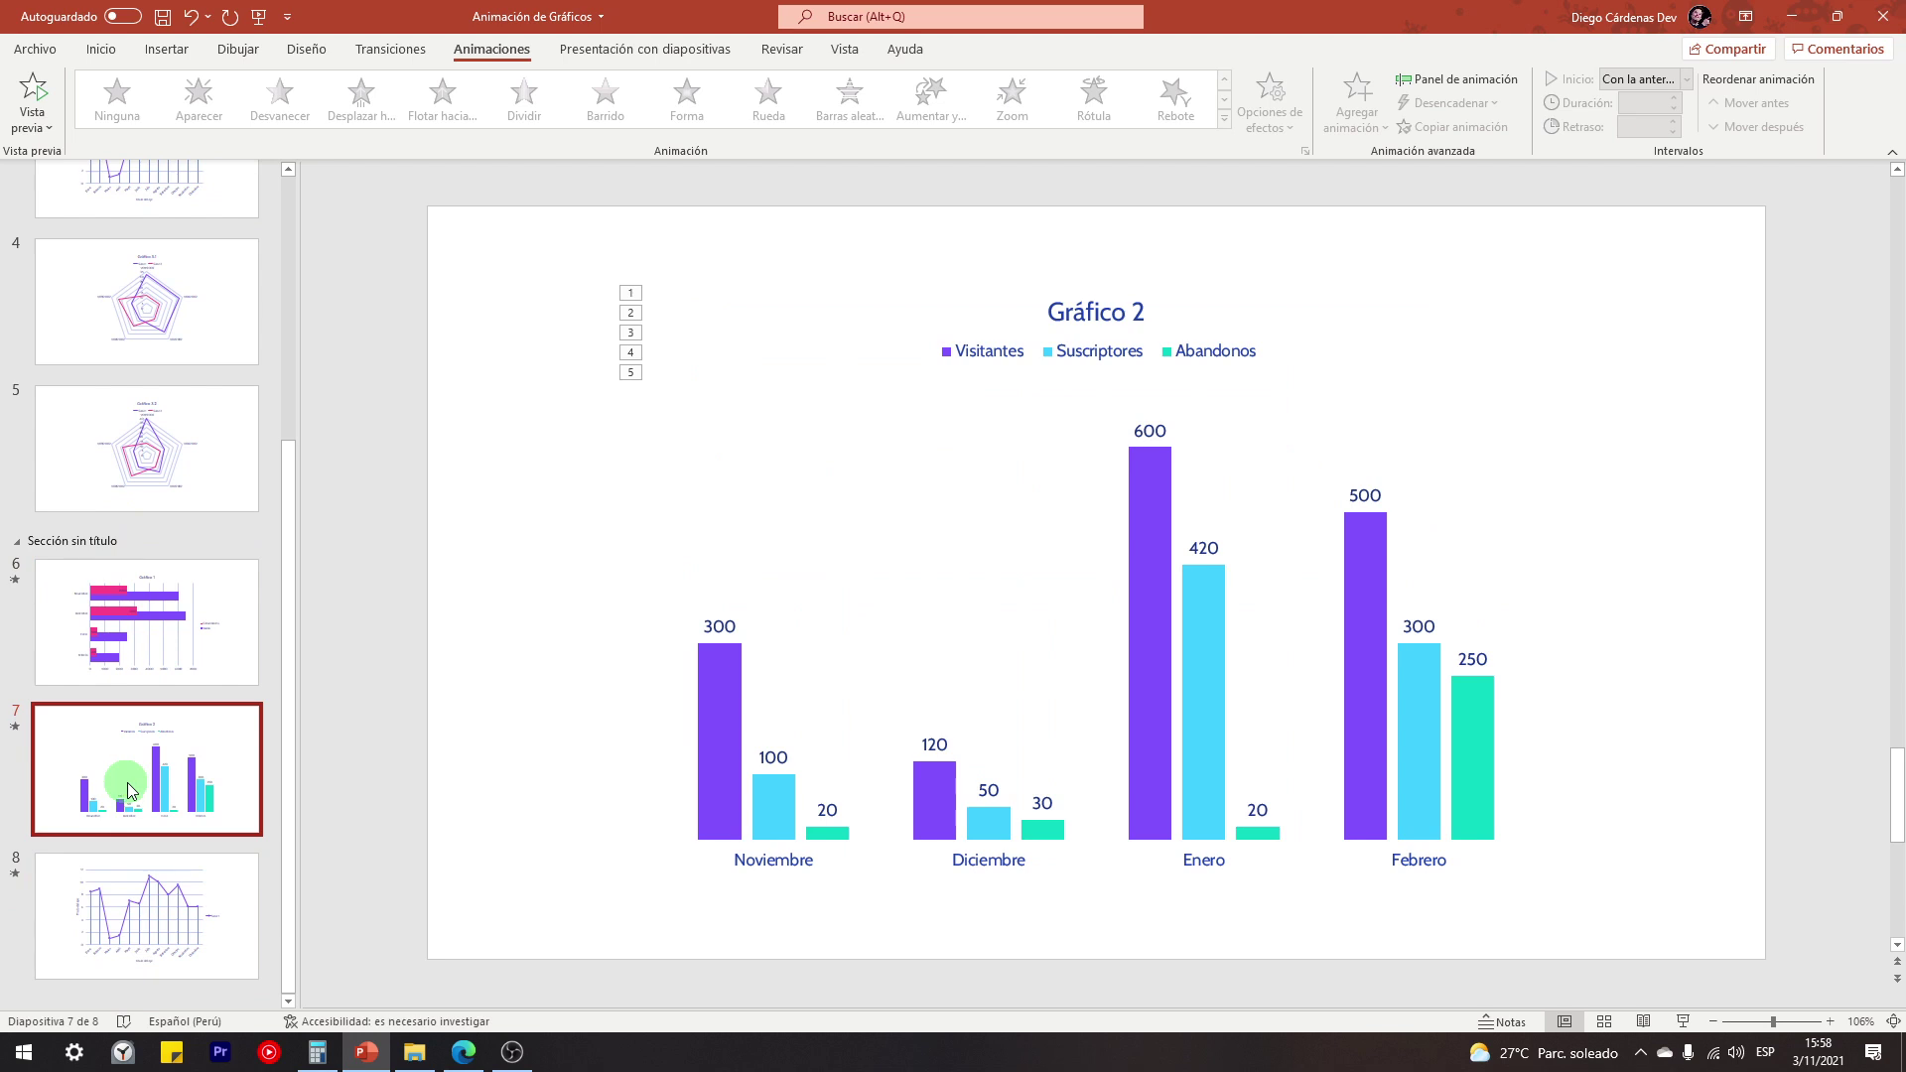
pyautogui.click(151, 895)
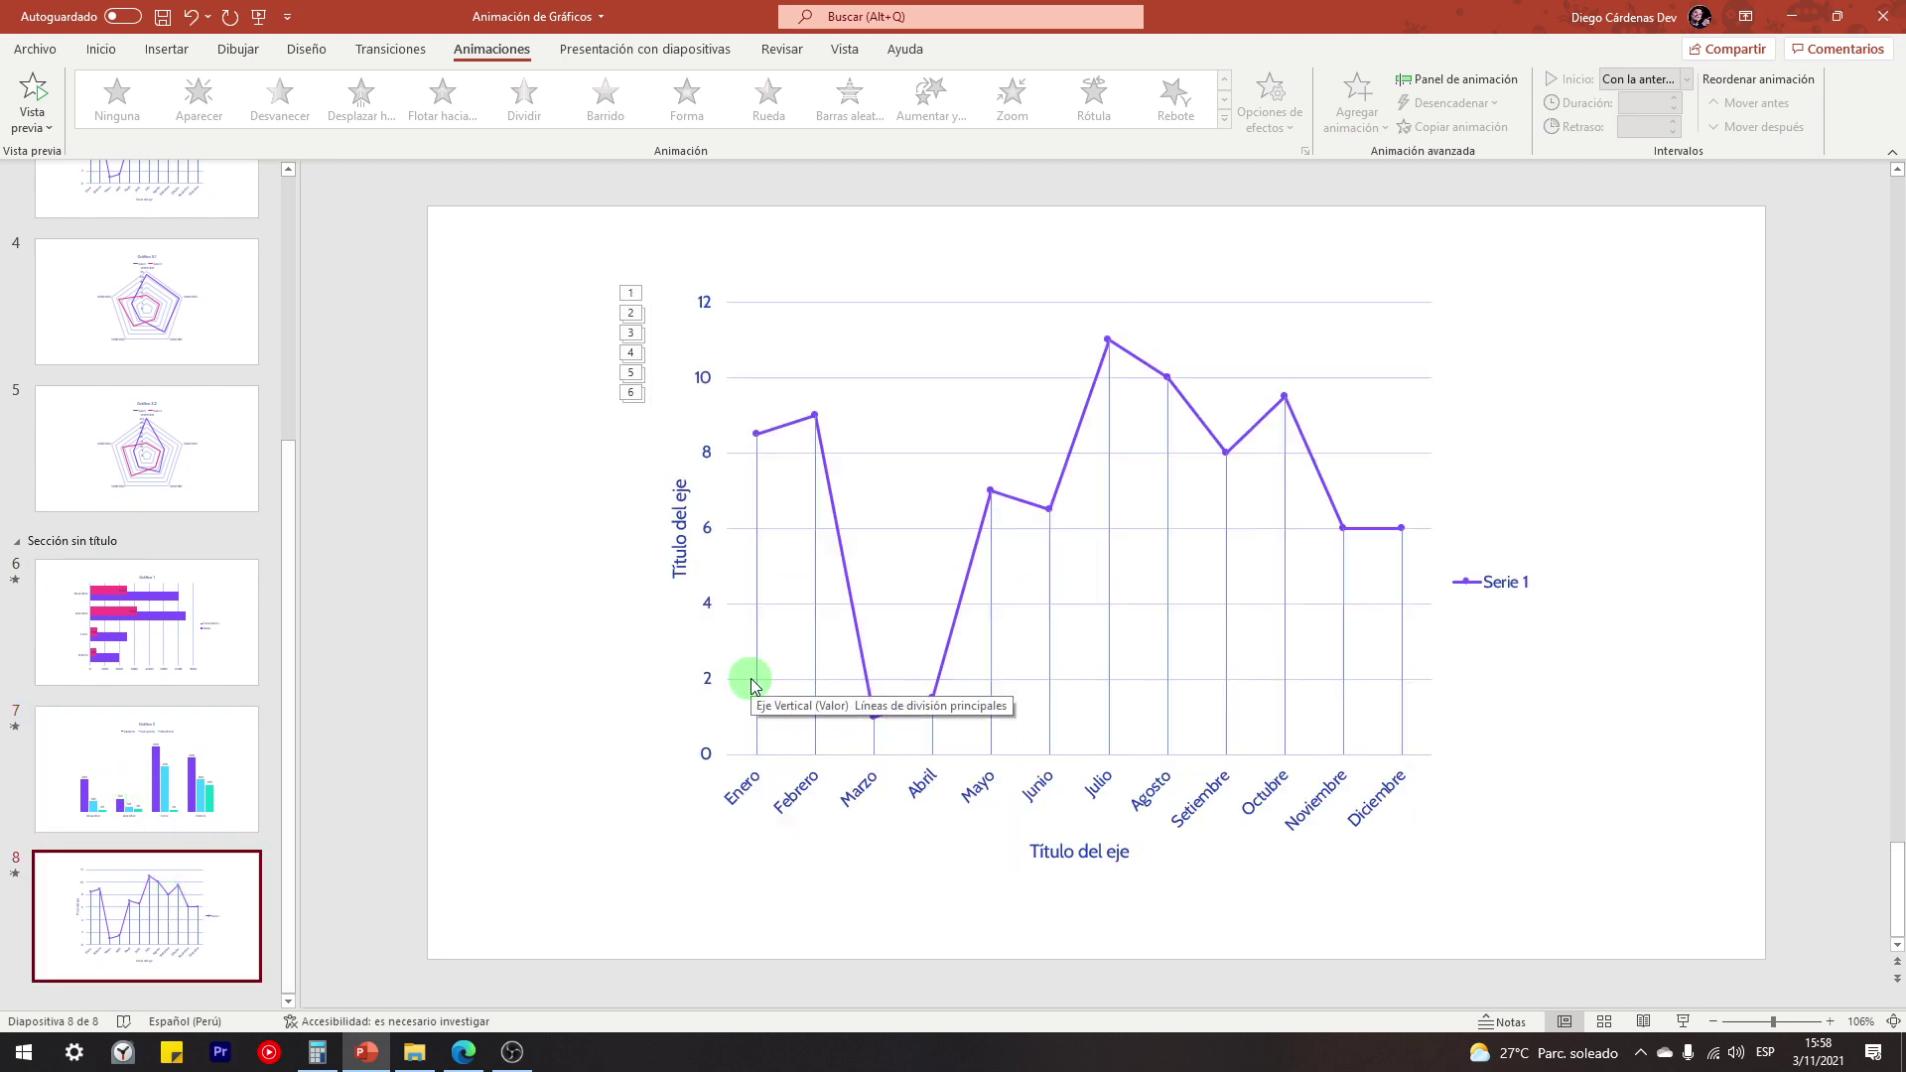